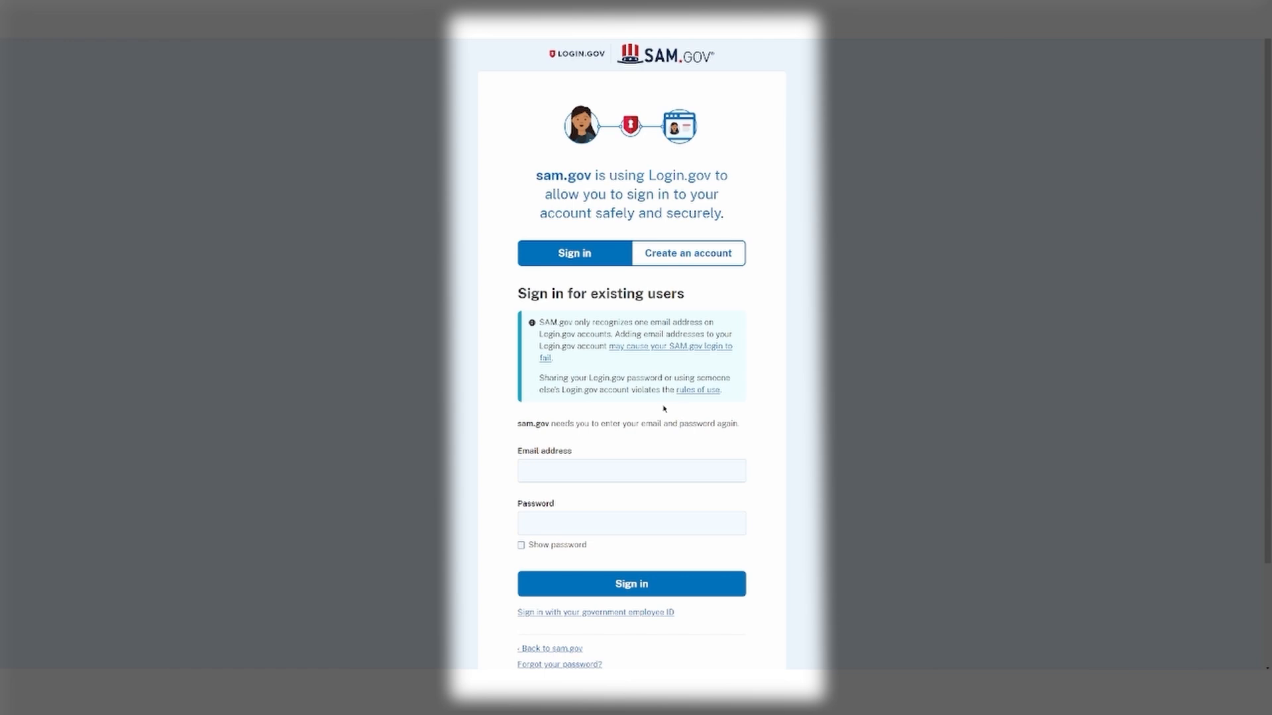
Step: Start a new Login.gov account with the user's email address, accept the Rules of Use and submit the form
{"action": "left_click", "coordinate": [685, 258]}
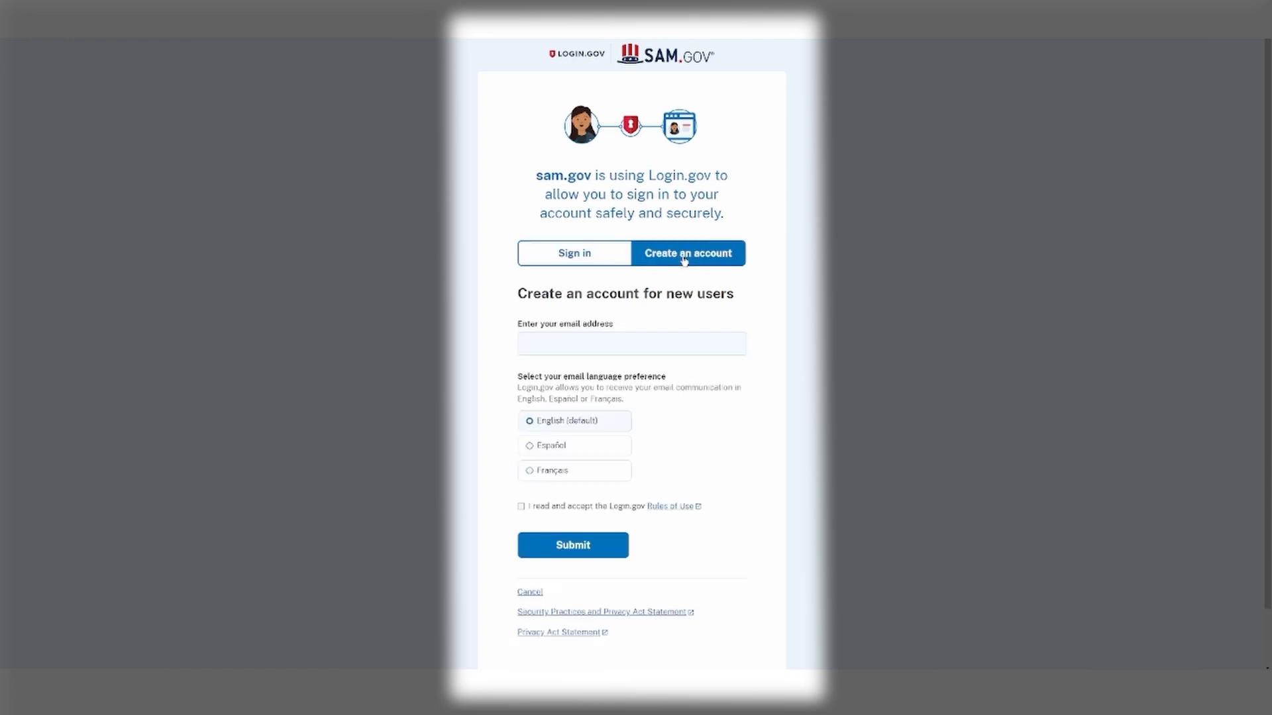
{"action": "left_click", "coordinate": [539, 339]}
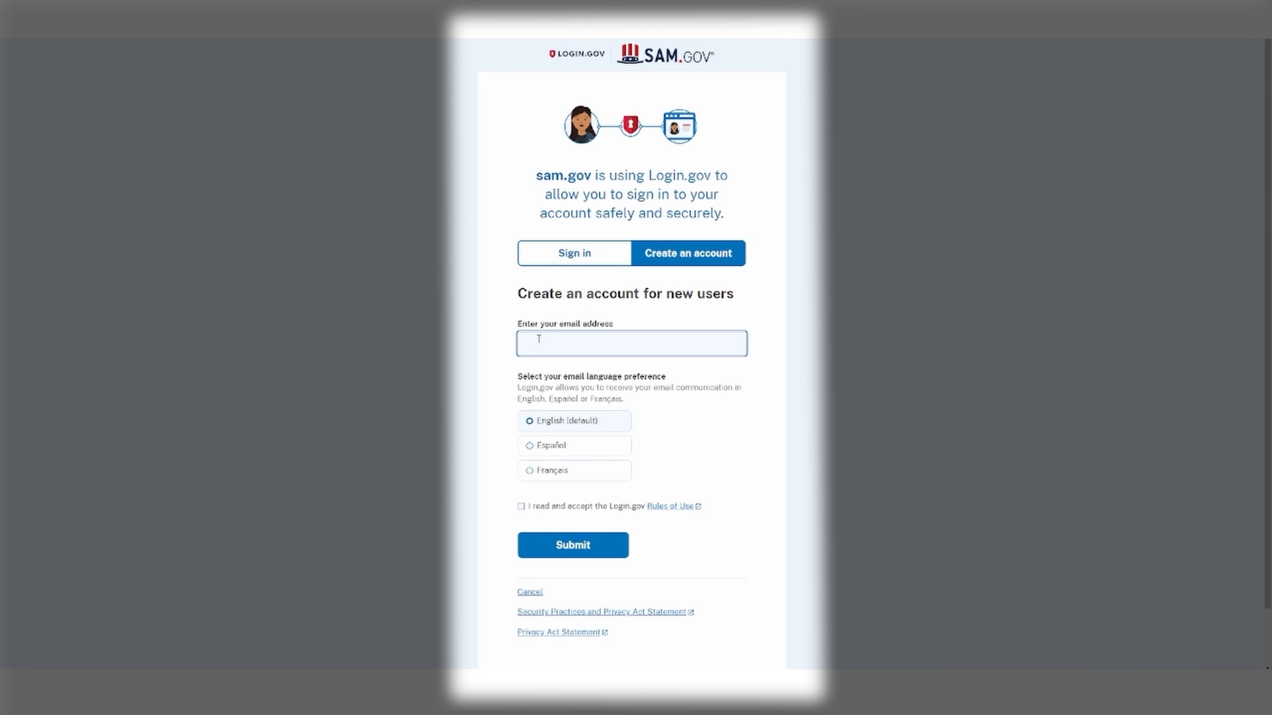
{"action": "key", "text": "ctrl+v"}
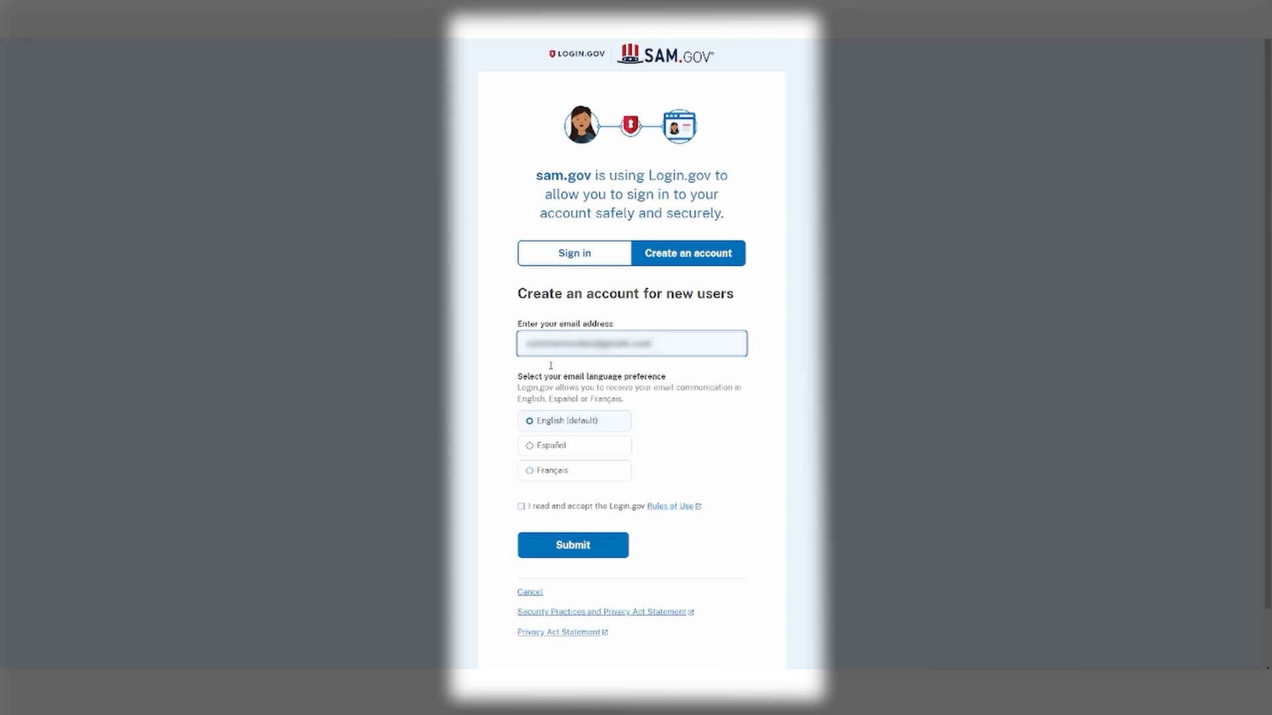
{"action": "left_click", "coordinate": [544, 507]}
{"action": "scroll", "coordinate": [546, 508], "scroll_direction": "down", "scroll_amount": 1}
{"action": "left_click", "coordinate": [572, 486]}
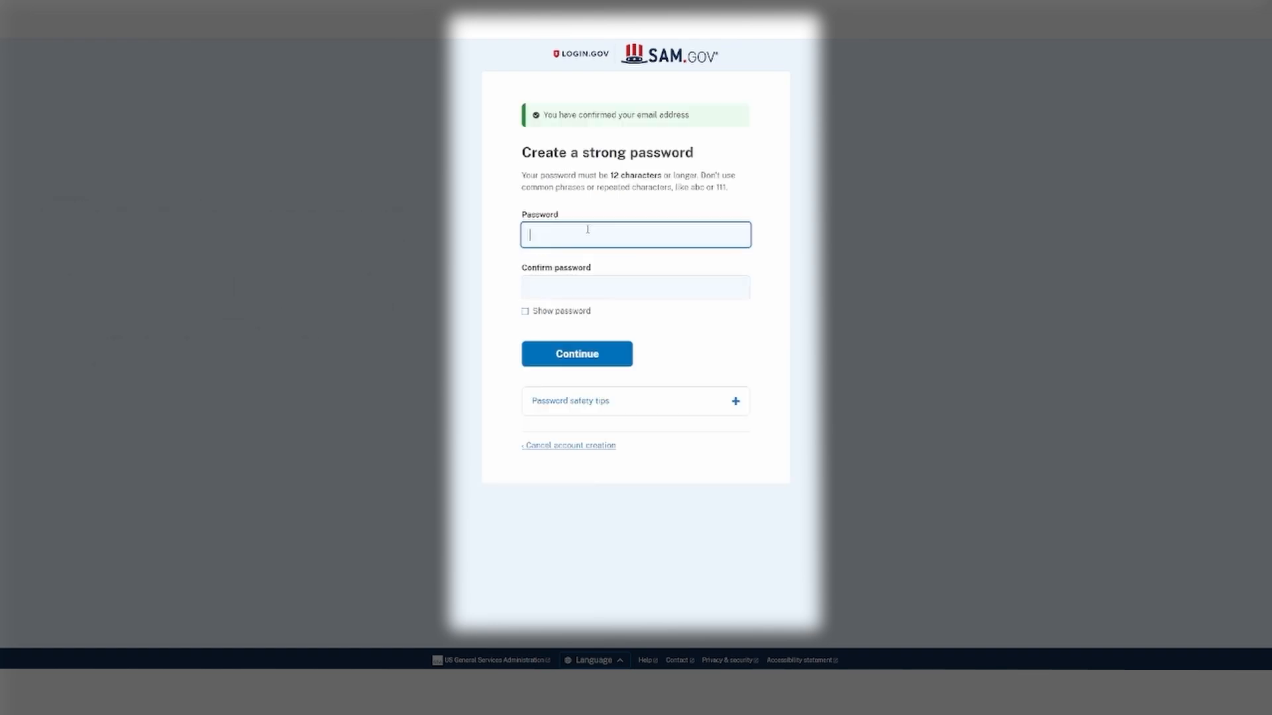
Step: Enter and confirm the new account password, and continue to the authentication setup
{"action": "type", "text": "••••••••••••"}
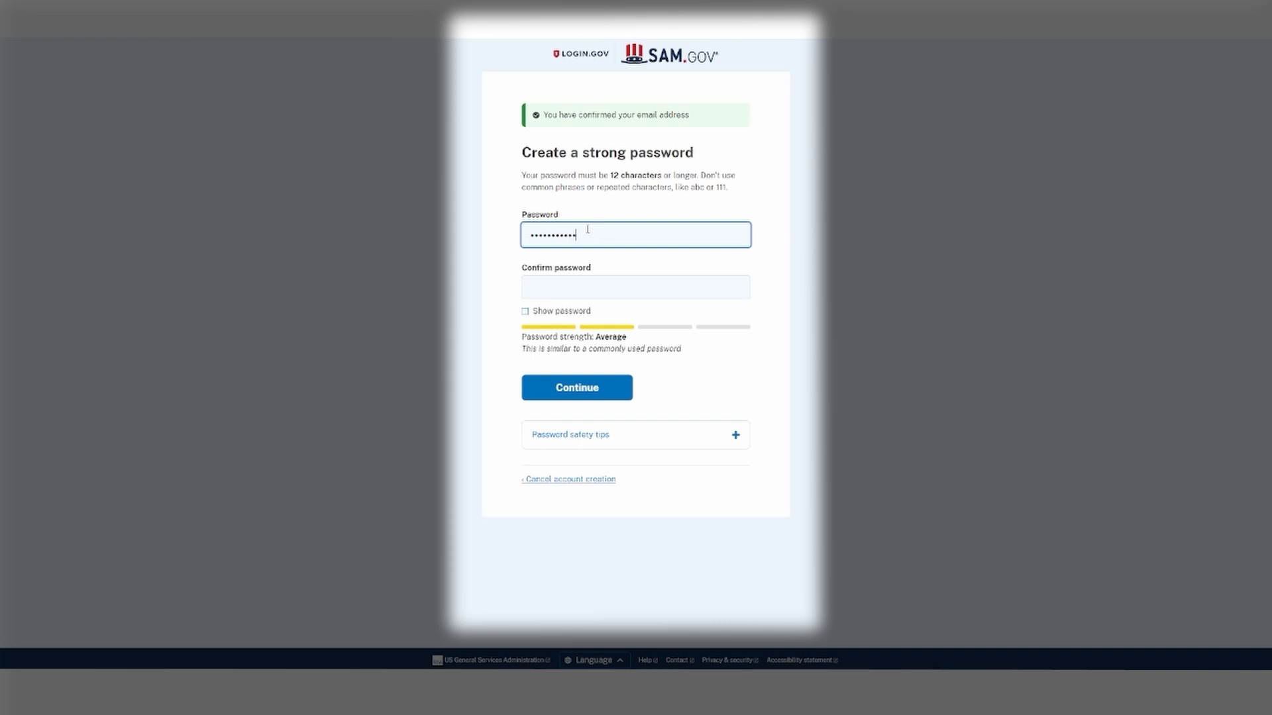
{"action": "type", "text": "•"}
{"action": "key", "text": "Tab"}
{"action": "type", "text": "••••••••••••"}
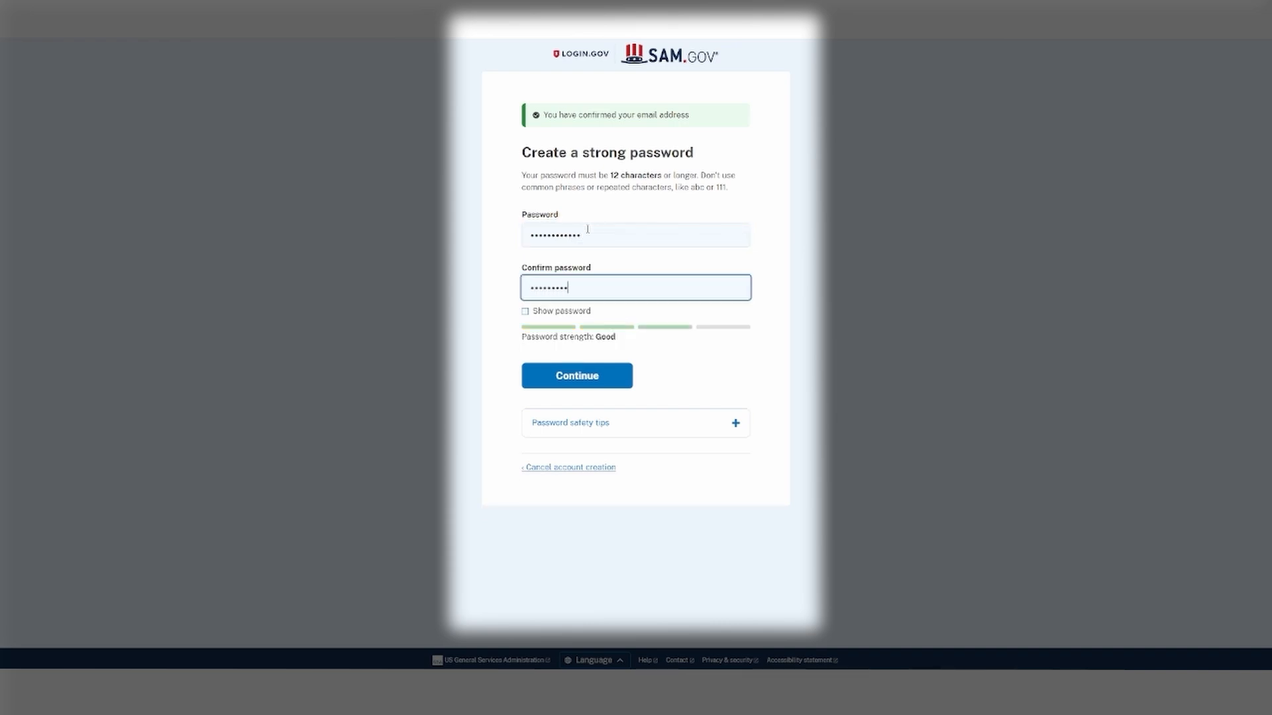
{"action": "left_click", "coordinate": [572, 373]}
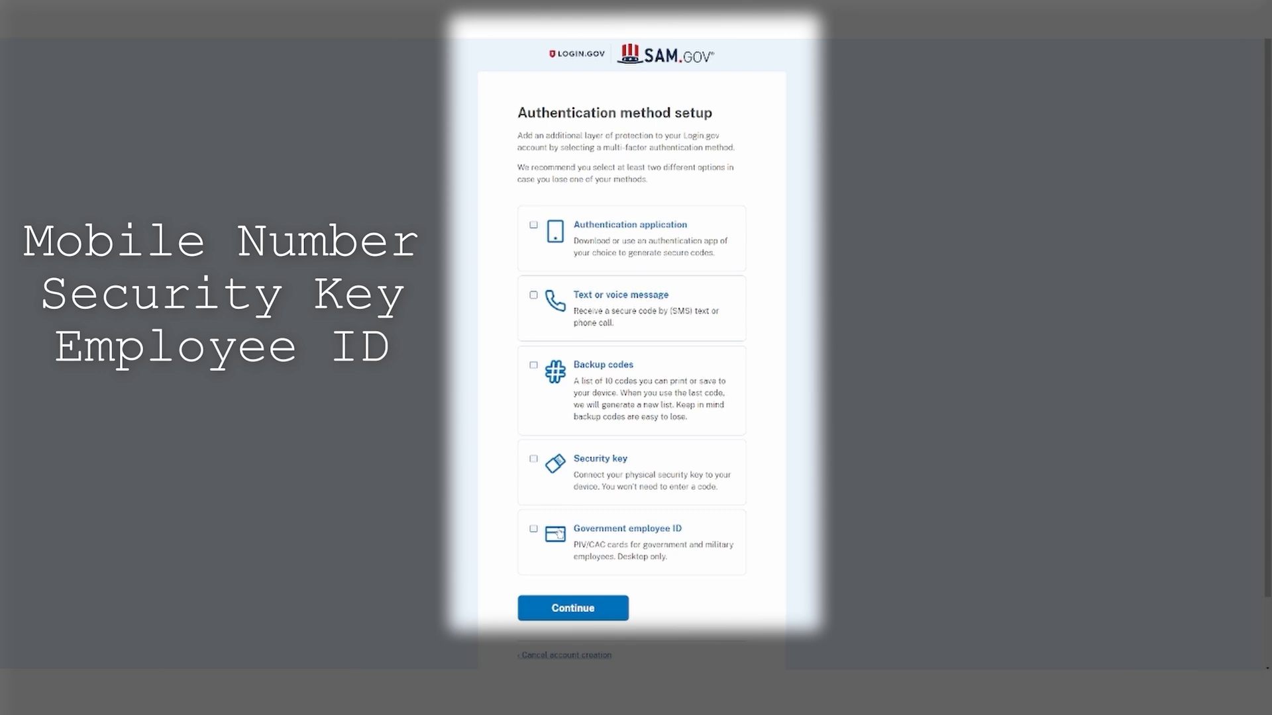
Step: Choose text or voice message as the authentication method, enter the phone number and request the one-time code by text message
{"action": "left_click", "coordinate": [534, 295]}
{"action": "left_click", "coordinate": [592, 613]}
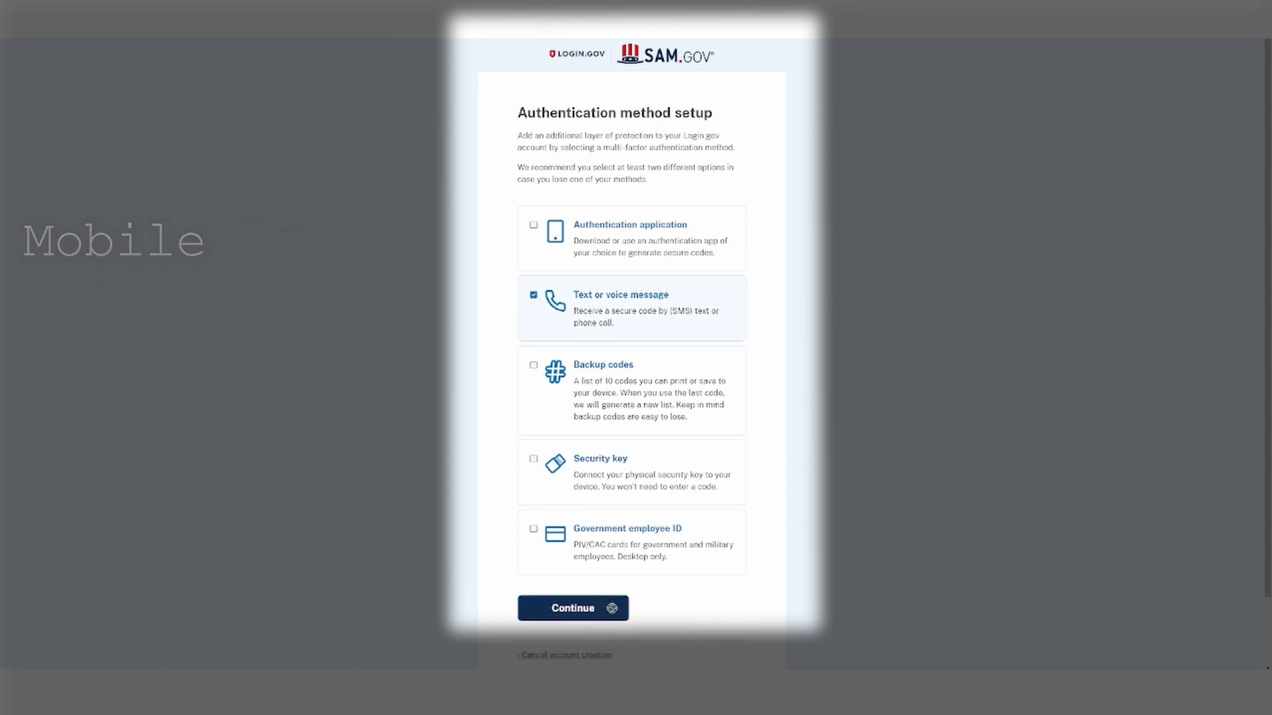
{"action": "left_click", "coordinate": [589, 217]}
{"action": "type", "text": "??????????"}
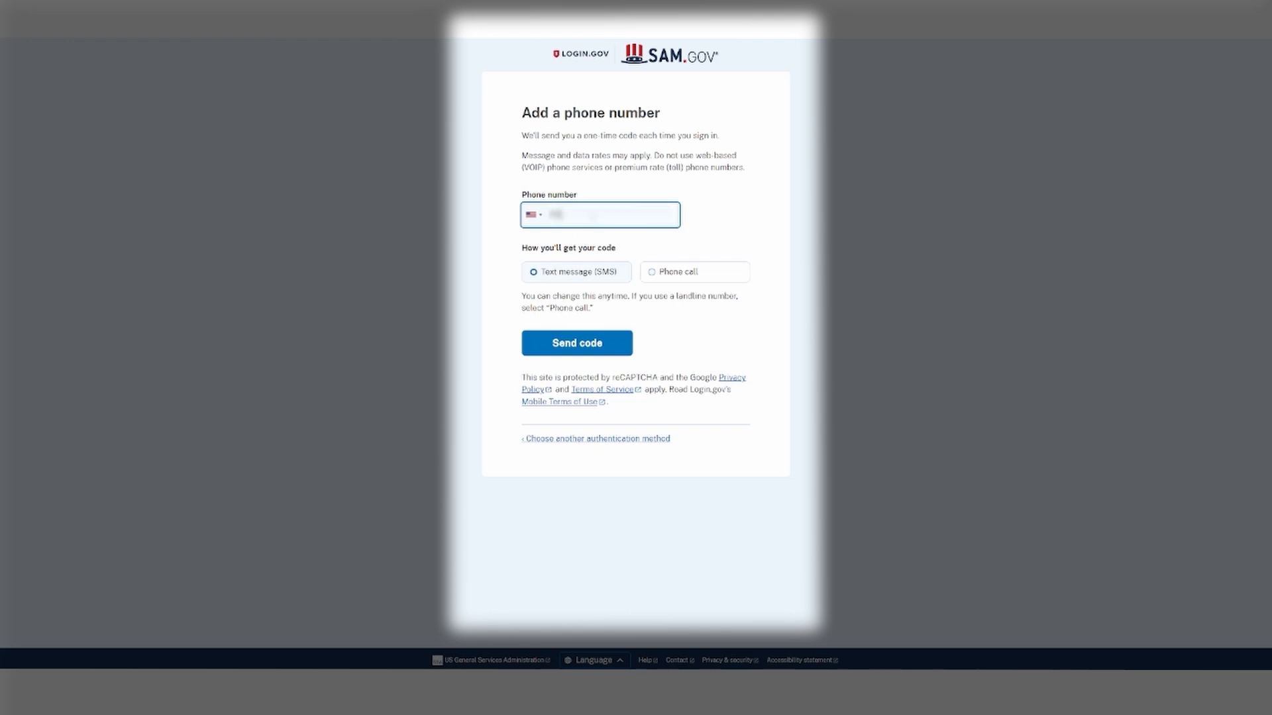
{"action": "key", "text": "Return"}
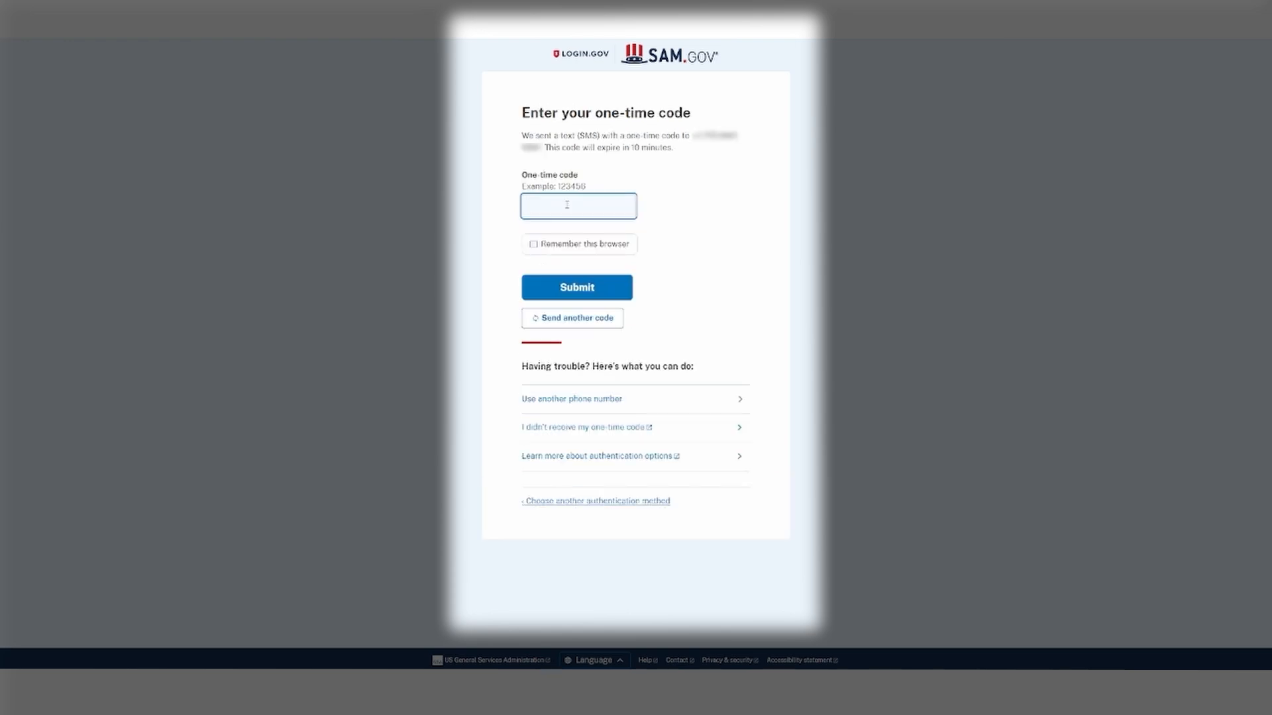
Step: Submit the one-time code sent by text, skip adding a second authentication method and continue to SAM.gov
{"action": "key", "text": "Return"}
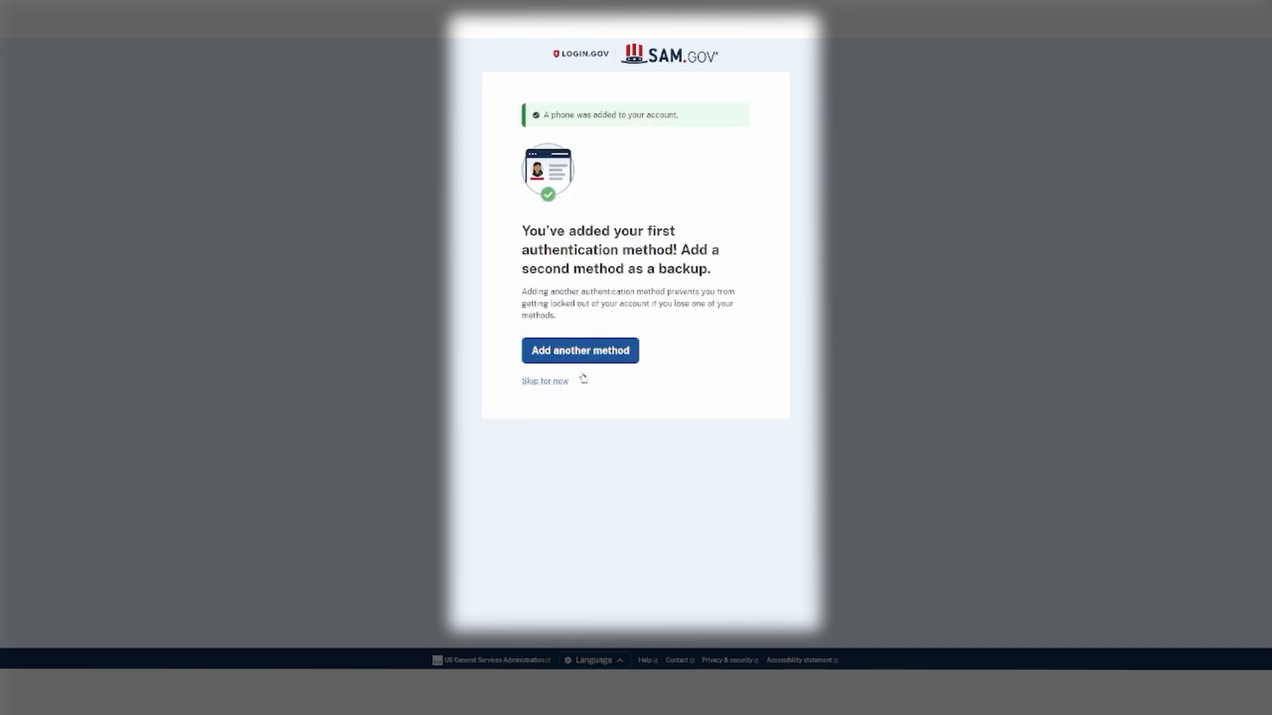
{"action": "left_click", "coordinate": [546, 385]}
{"action": "left_click", "coordinate": [566, 401]}
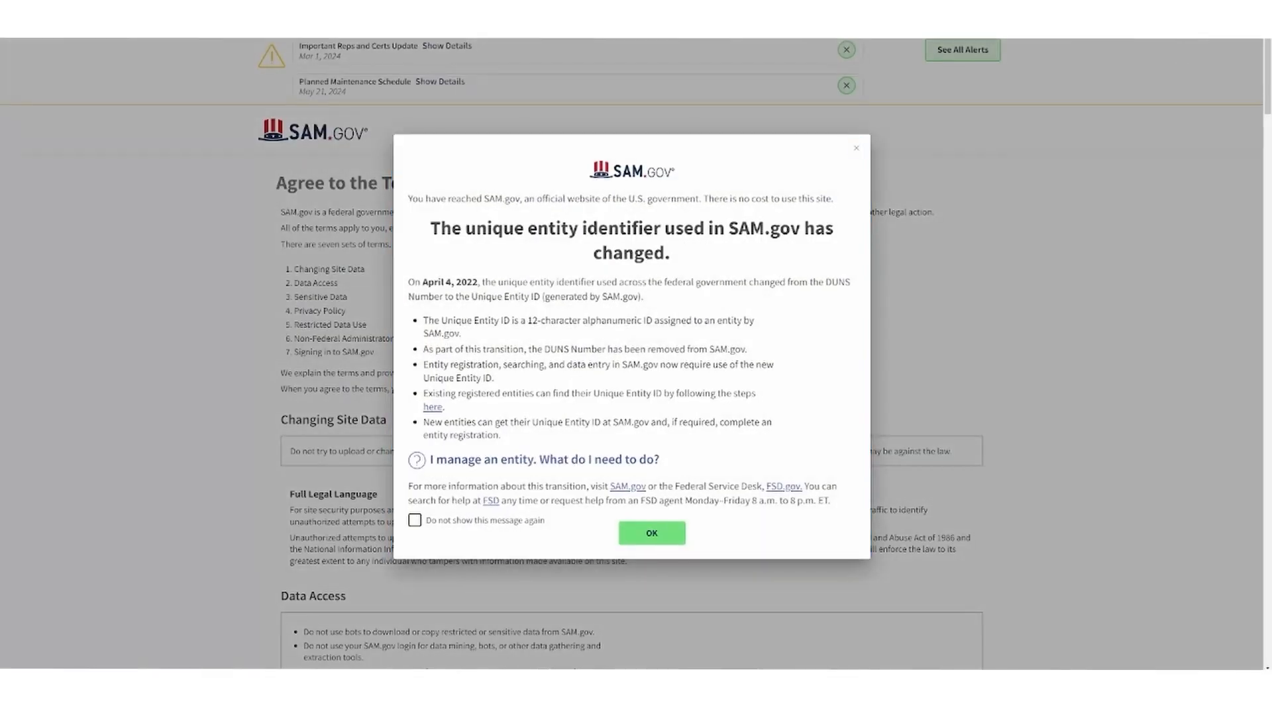
Step: Dismiss the unique entity identifier notice, then agree to the SAM.gov Terms of Use and submit the agreement
{"action": "left_click", "coordinate": [1047, 251]}
{"action": "left_click_drag", "start_coordinate": [1267, 62], "coordinate": [1216, 665]}
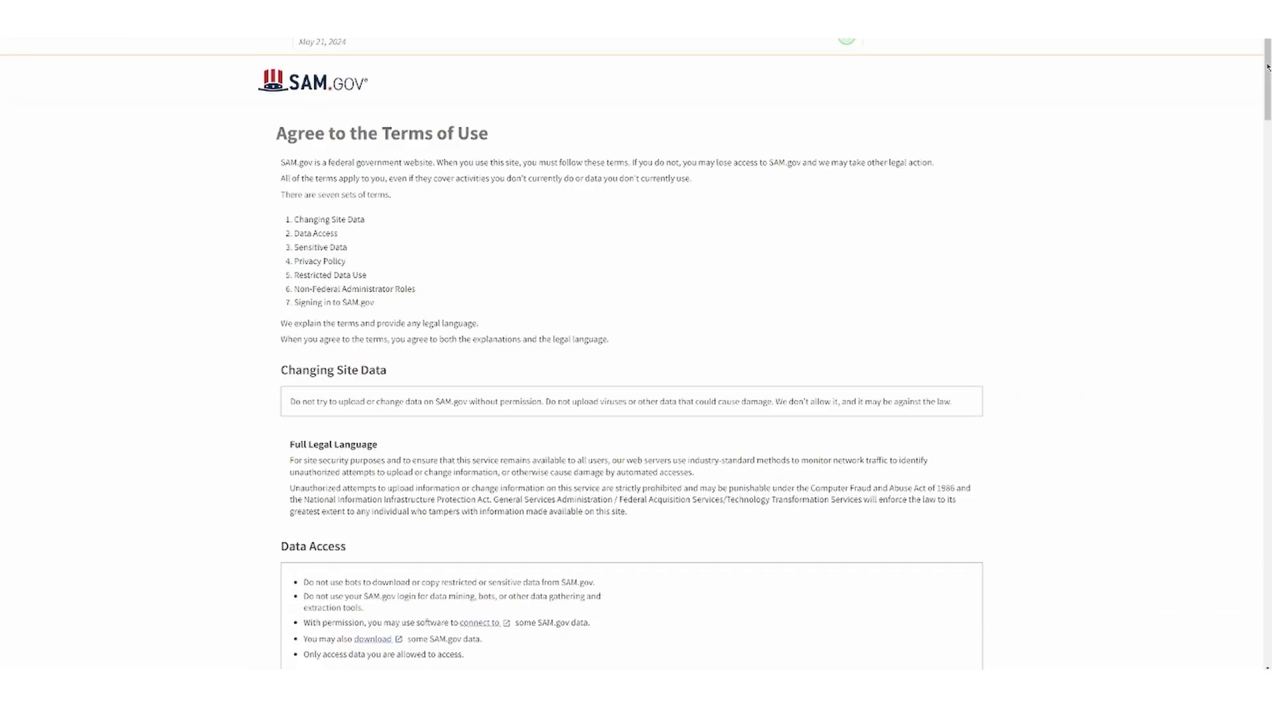
{"action": "left_click", "coordinate": [283, 304]}
{"action": "left_click", "coordinate": [665, 336]}
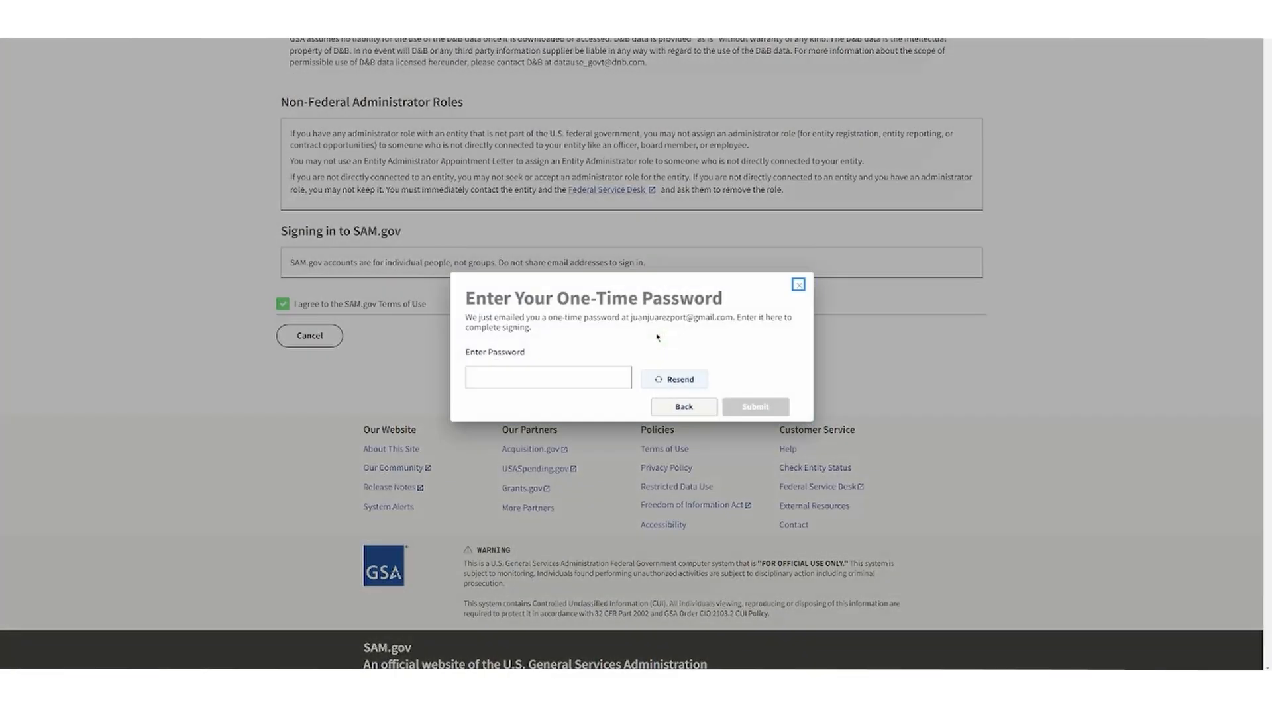
Step: Enter the emailed one-time password and submit it to complete signing the terms
{"action": "left_click", "coordinate": [578, 383]}
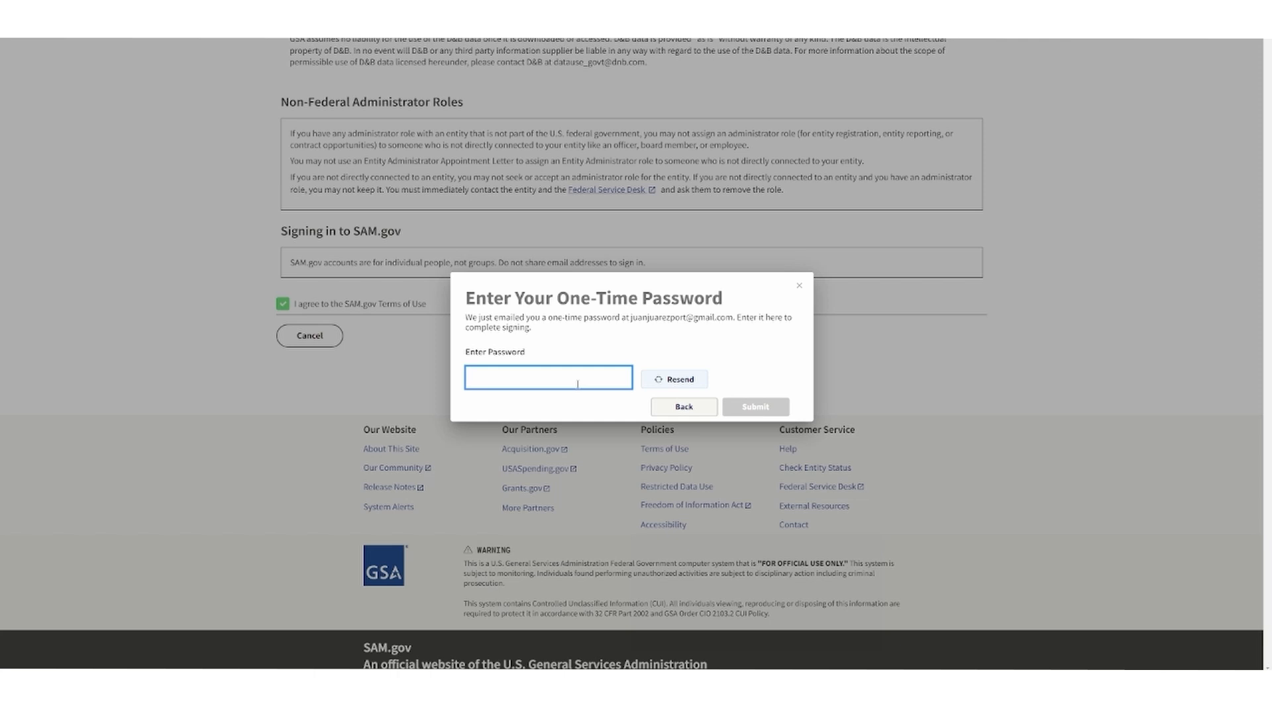
{"action": "key", "text": "ctrl+v"}
{"action": "key", "text": "ctrl+z"}
{"action": "key", "text": "ctrl+v"}
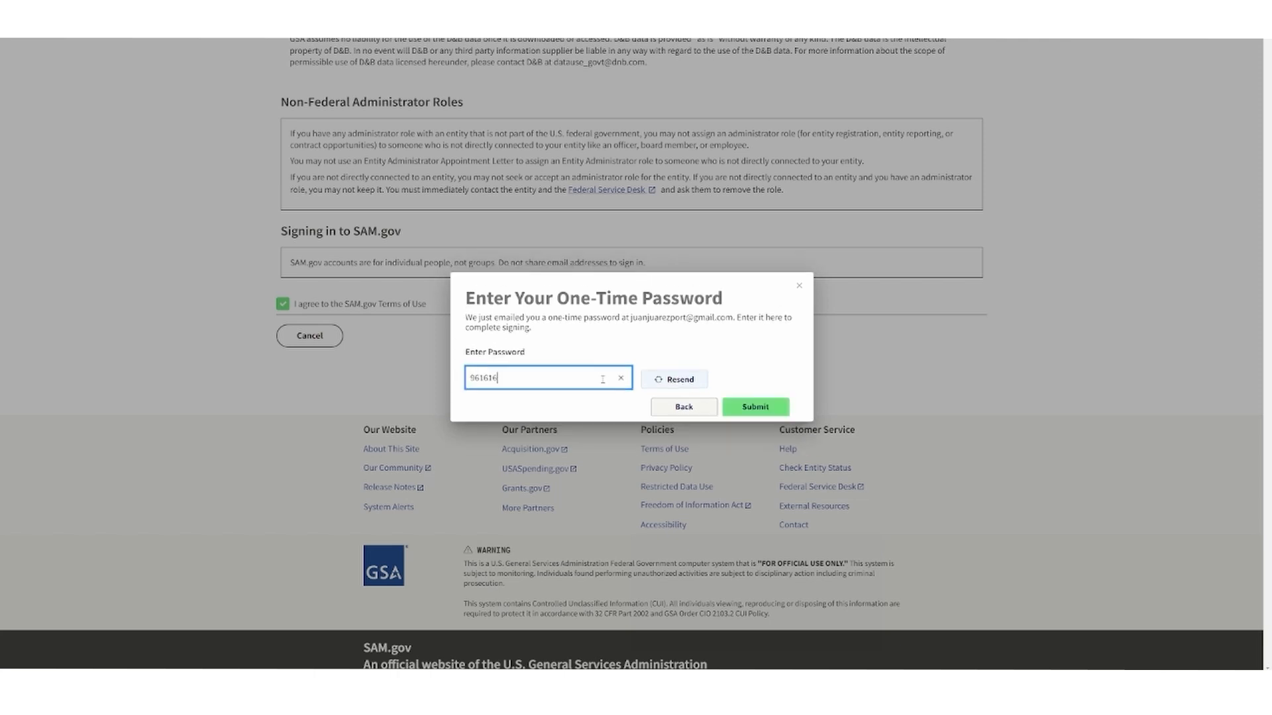
{"action": "left_click", "coordinate": [761, 408]}
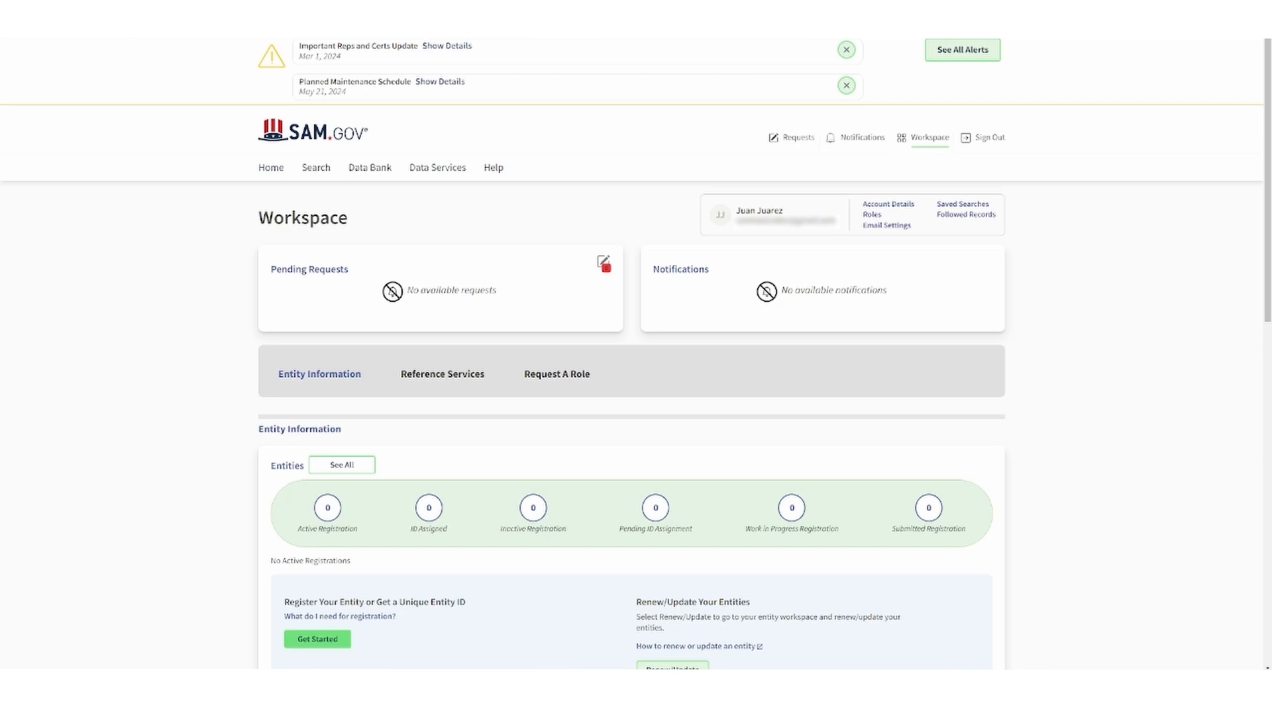
Step: Get started with entity registration from the workspace and create a new entity
{"action": "scroll", "coordinate": [631, 398], "scroll_direction": "down", "scroll_amount": 3}
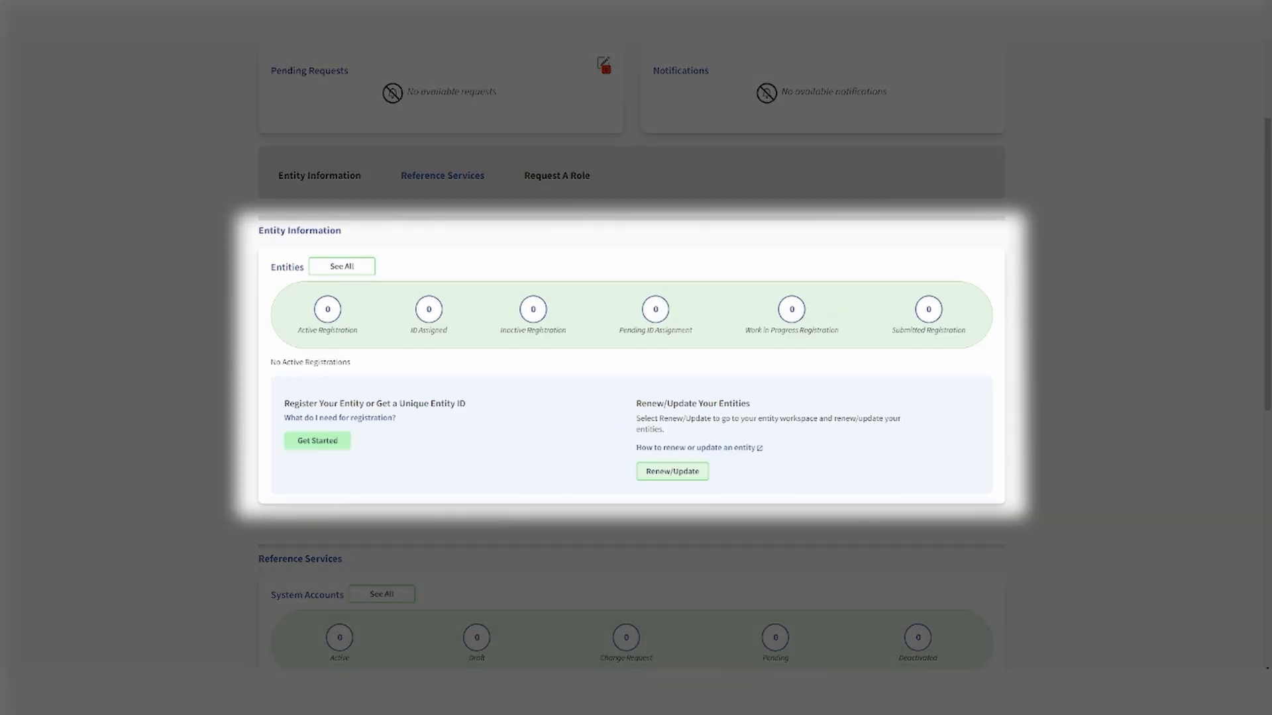
{"action": "left_click", "coordinate": [329, 444]}
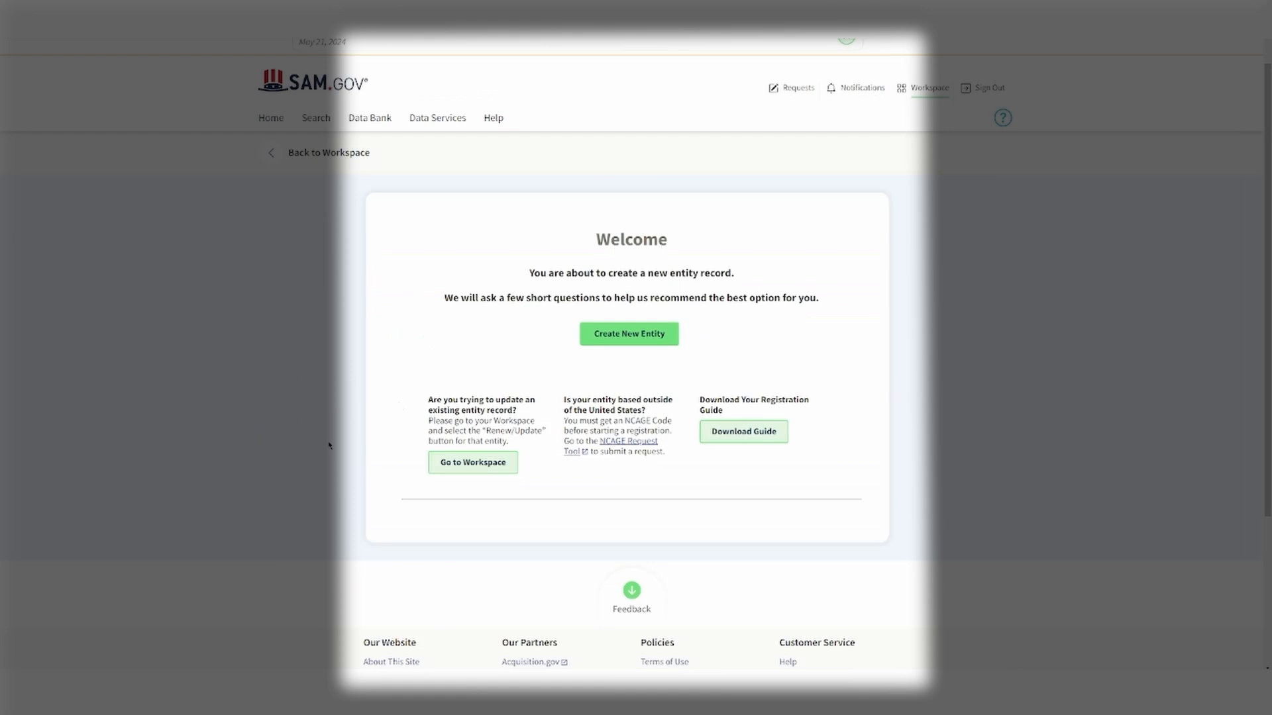
{"action": "left_click", "coordinate": [620, 338]}
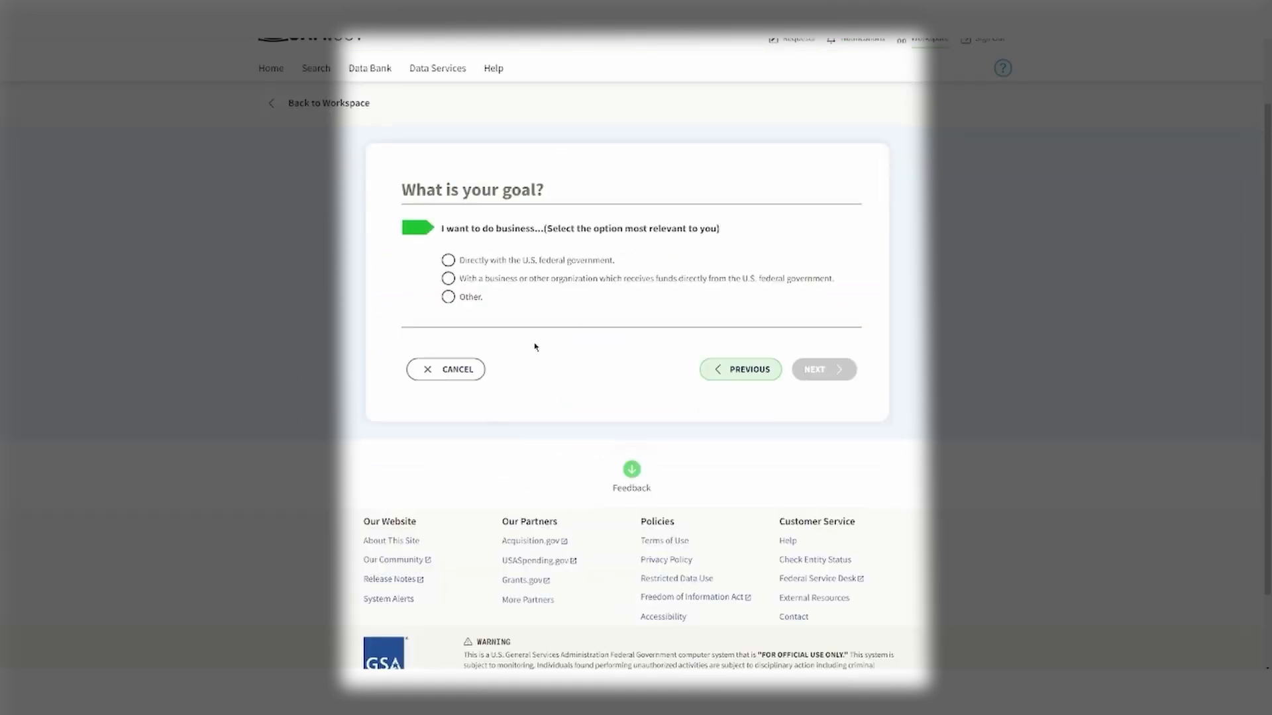
Step: Set the goal to doing business directly with the U.S. federal government and bidding on a procurement opportunity as a prime contractor, and continue
{"action": "left_click", "coordinate": [448, 263]}
{"action": "scroll", "coordinate": [387, 355], "scroll_direction": "down", "scroll_amount": 1}
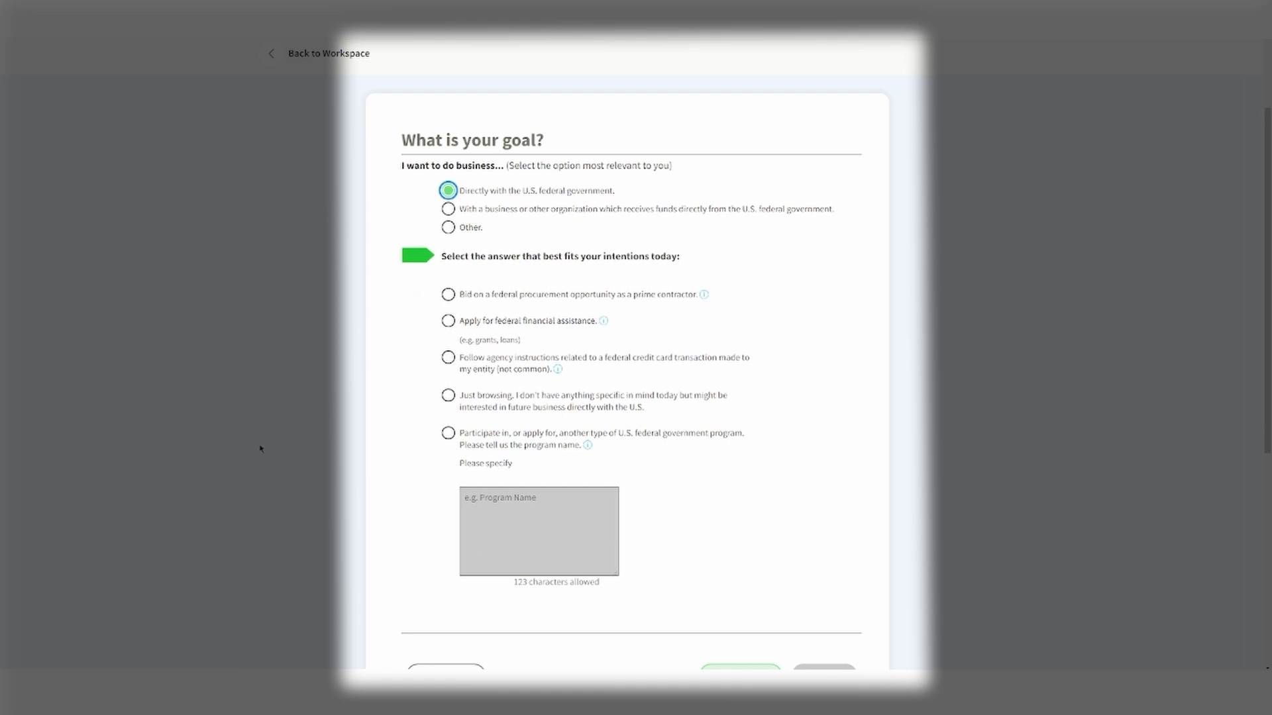
{"action": "scroll", "coordinate": [260, 449], "scroll_direction": "down", "scroll_amount": 1}
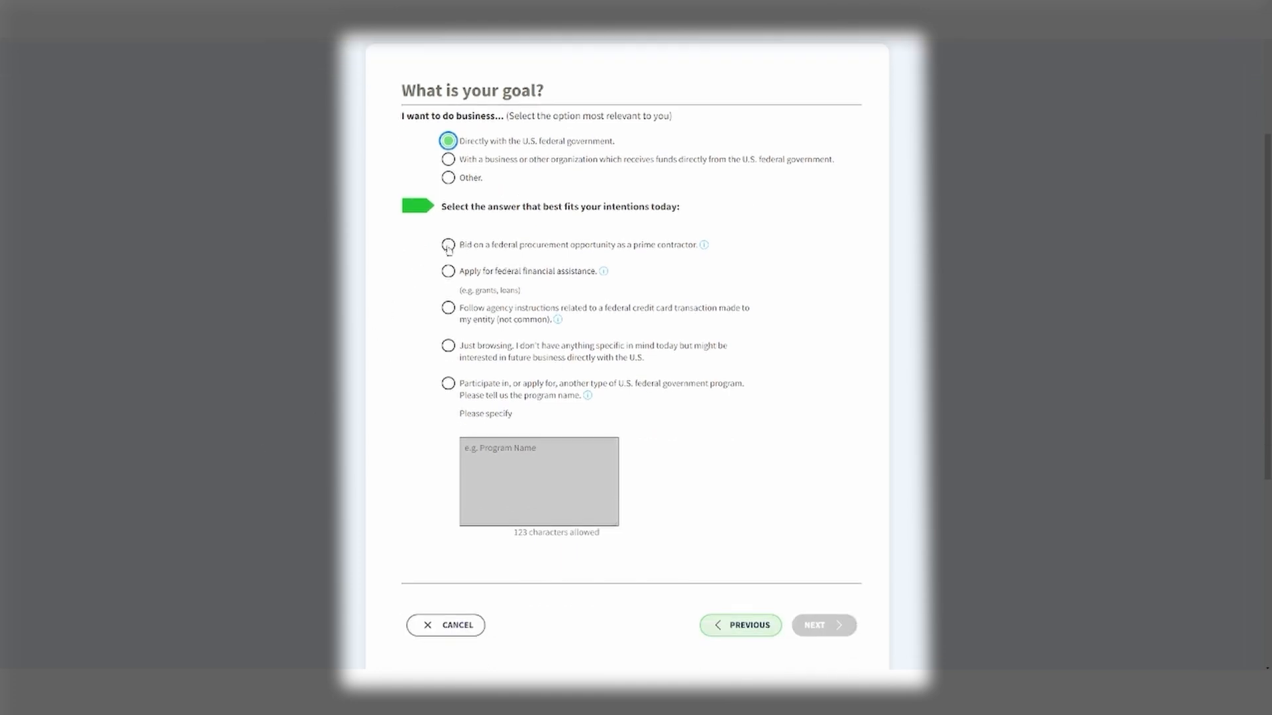
{"action": "left_click", "coordinate": [448, 246]}
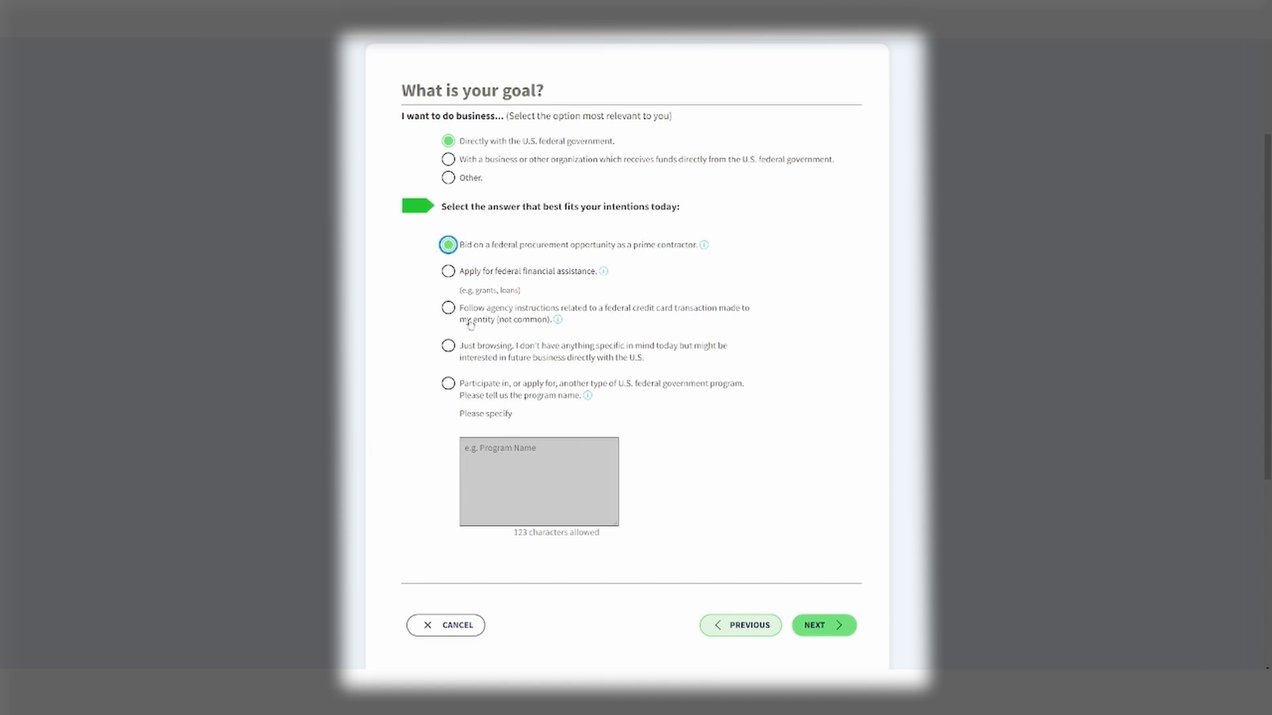
{"action": "scroll", "coordinate": [816, 529], "scroll_direction": "down", "scroll_amount": 3}
{"action": "left_click", "coordinate": [824, 477]}
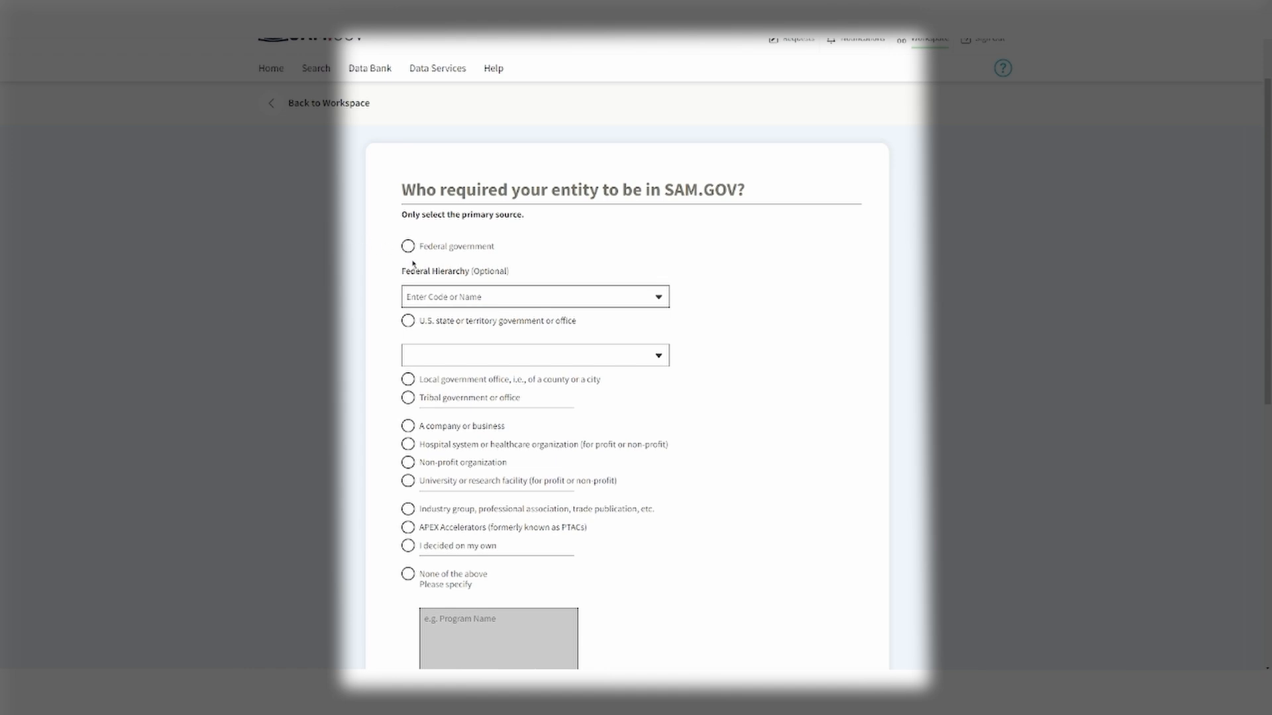
Step: Select Federal government as the source requiring the entity to be in SAM.gov, and continue
{"action": "left_click", "coordinate": [408, 246]}
{"action": "scroll", "coordinate": [515, 470], "scroll_direction": "down", "scroll_amount": 5}
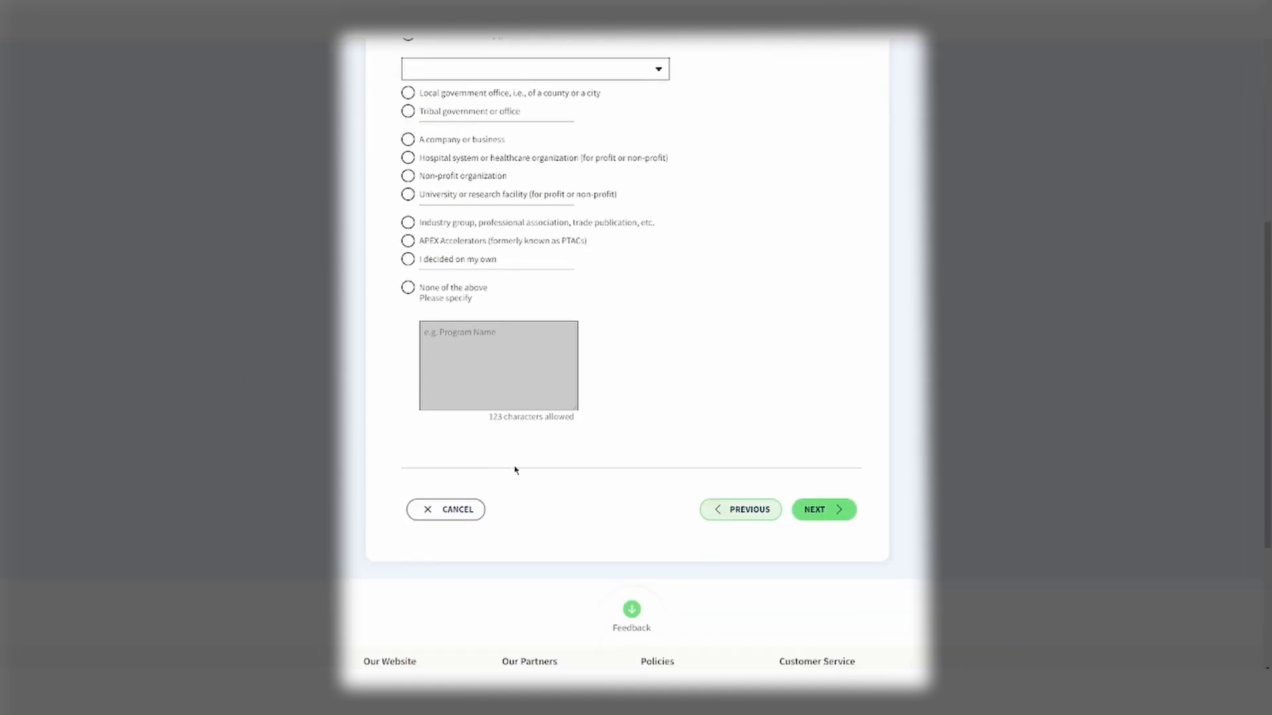
{"action": "left_click", "coordinate": [837, 457]}
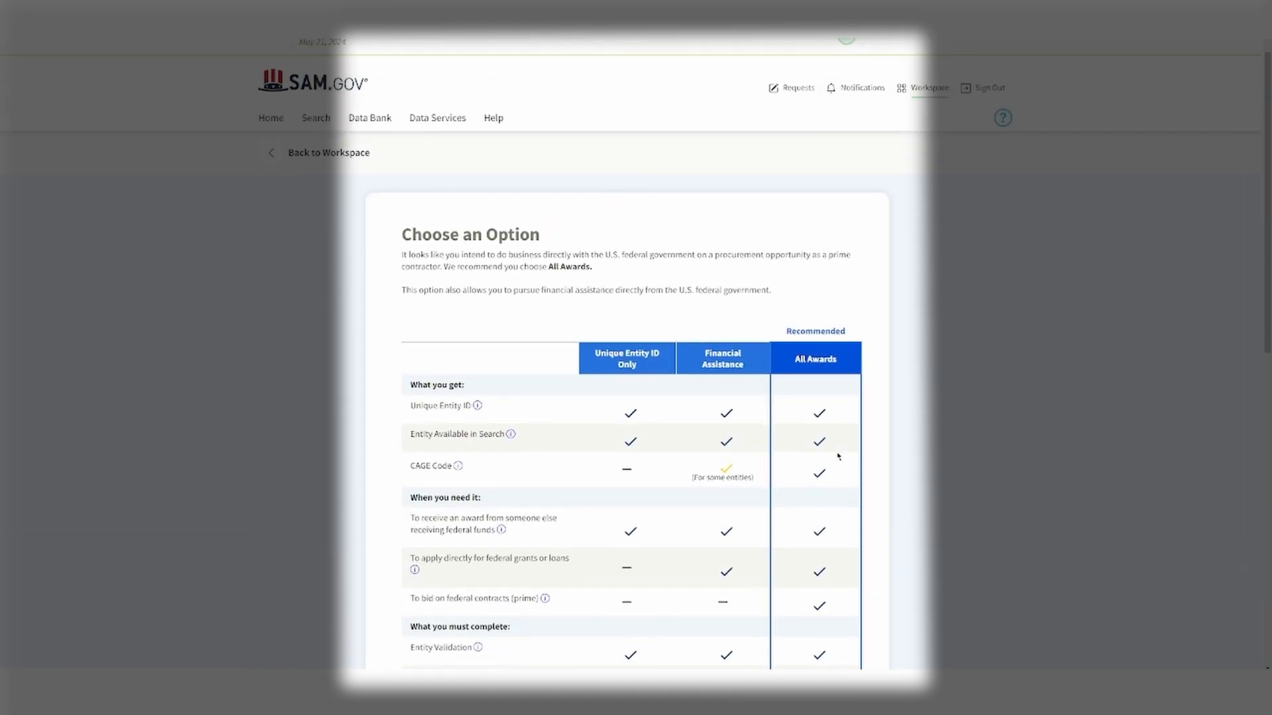
Step: Review the CAGE Code row in the registration options comparison and select the All Awards option
{"action": "scroll", "coordinate": [355, 367], "scroll_direction": "down", "scroll_amount": 3}
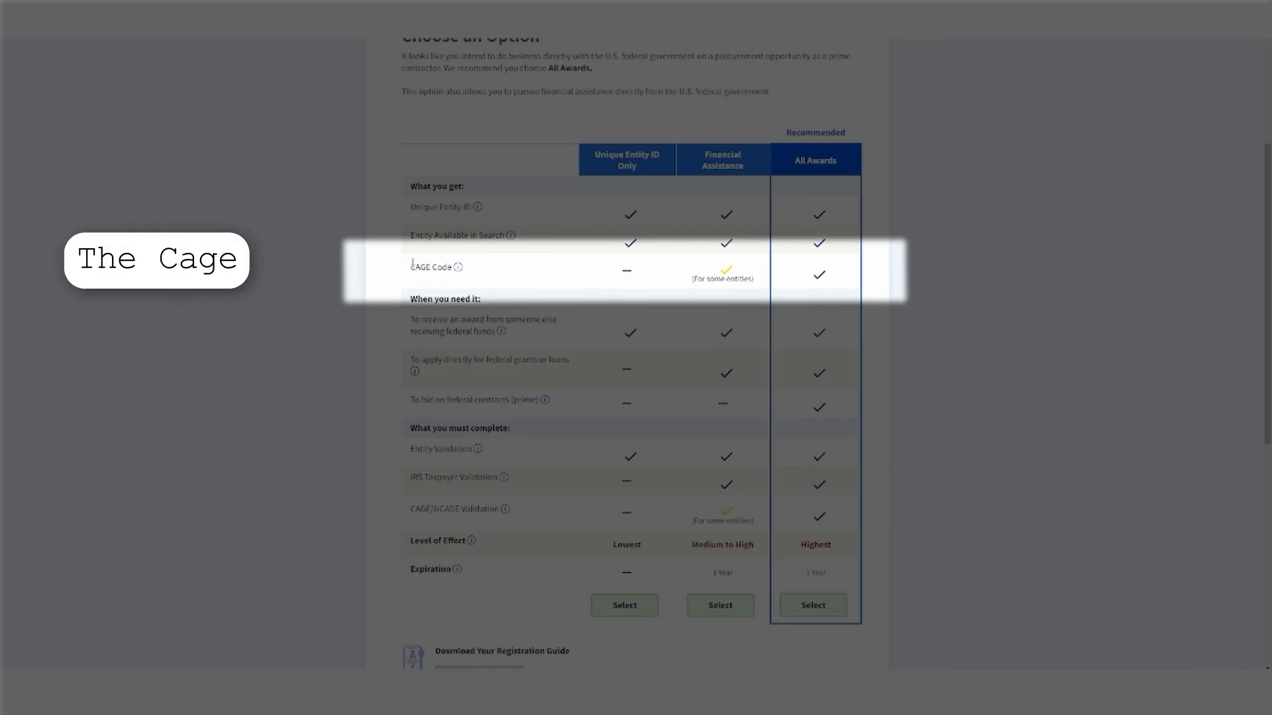
{"action": "left_click_drag", "start_coordinate": [407, 268], "coordinate": [479, 274]}
{"action": "left_click", "coordinate": [396, 279]}
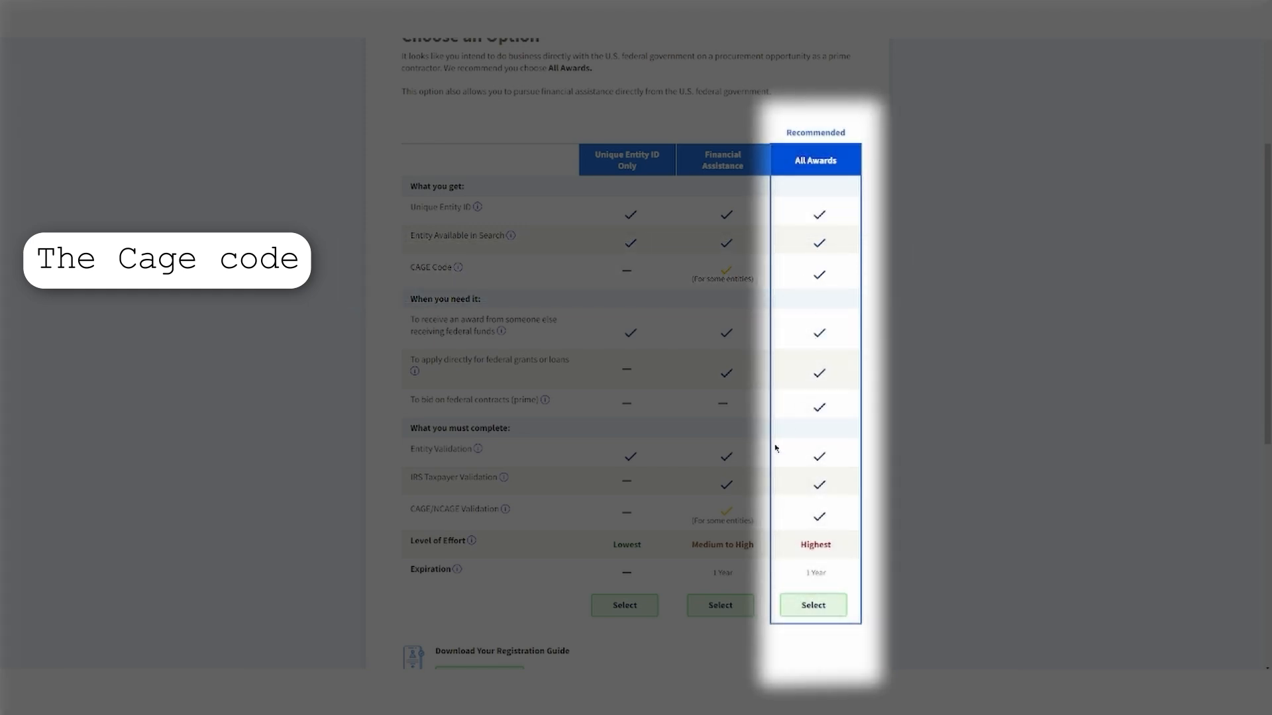
{"action": "left_click", "coordinate": [834, 612]}
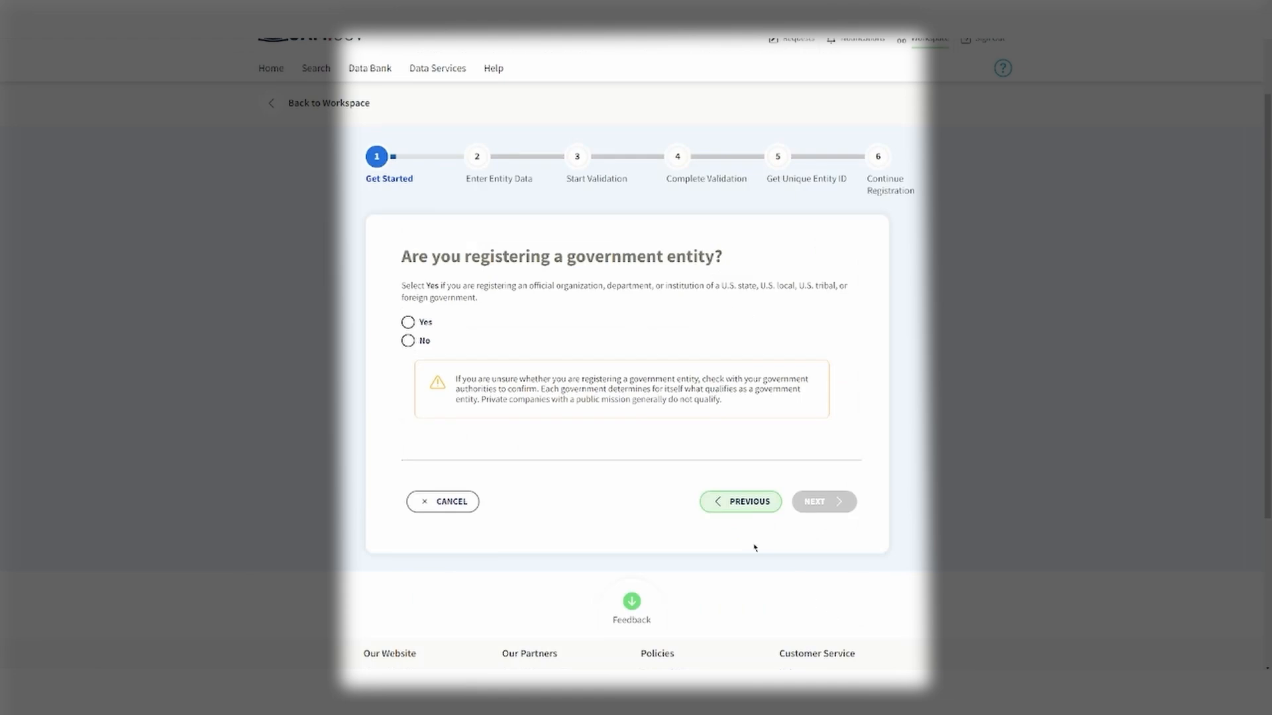
Step: Declare a non-government entity physically located in the United States, and answer No to already having a CAGE code
{"action": "left_click", "coordinate": [409, 341]}
{"action": "left_click", "coordinate": [424, 366]}
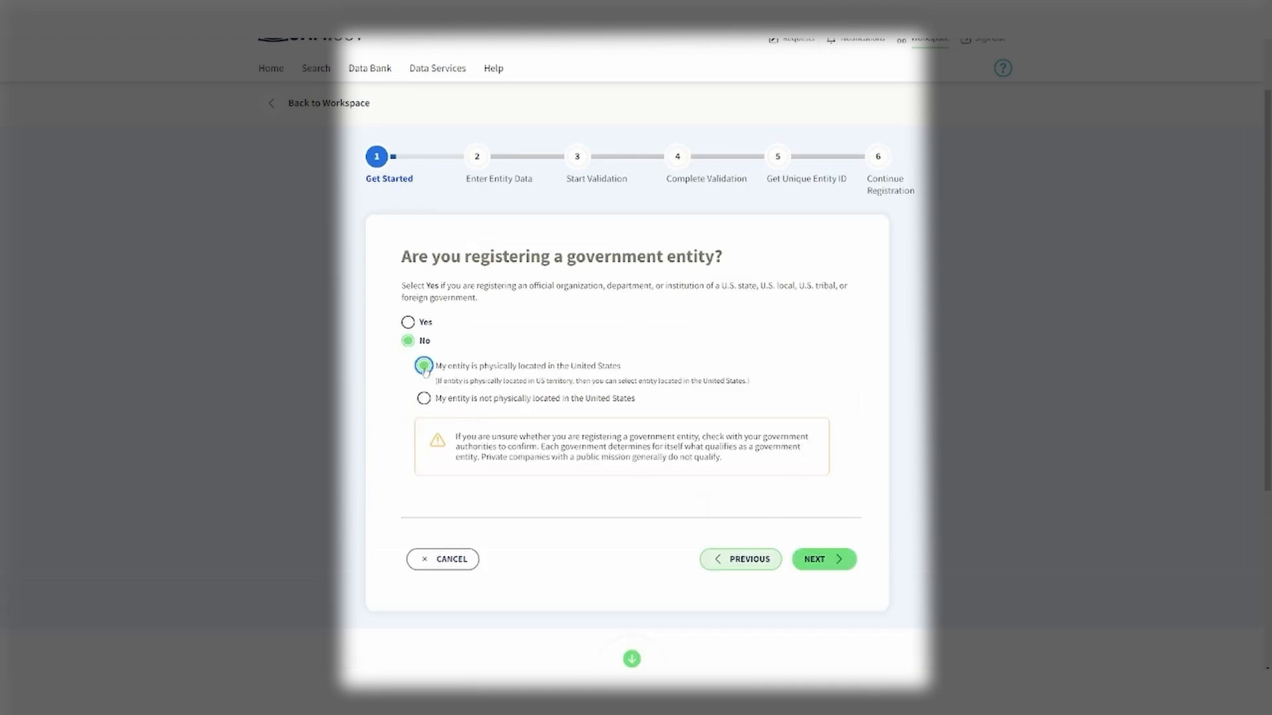
{"action": "left_click", "coordinate": [423, 398]}
{"action": "left_click", "coordinate": [424, 366]}
{"action": "left_click", "coordinate": [841, 564]}
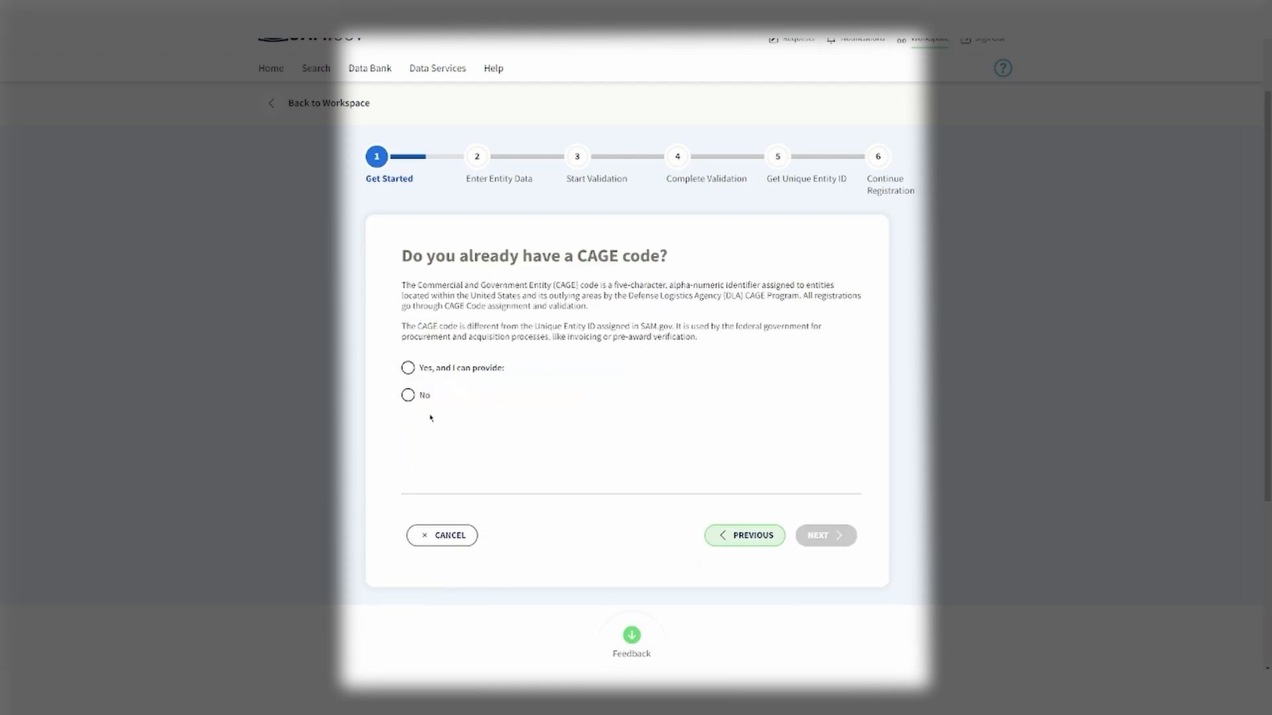
{"action": "left_click", "coordinate": [408, 395]}
{"action": "left_click", "coordinate": [826, 537]}
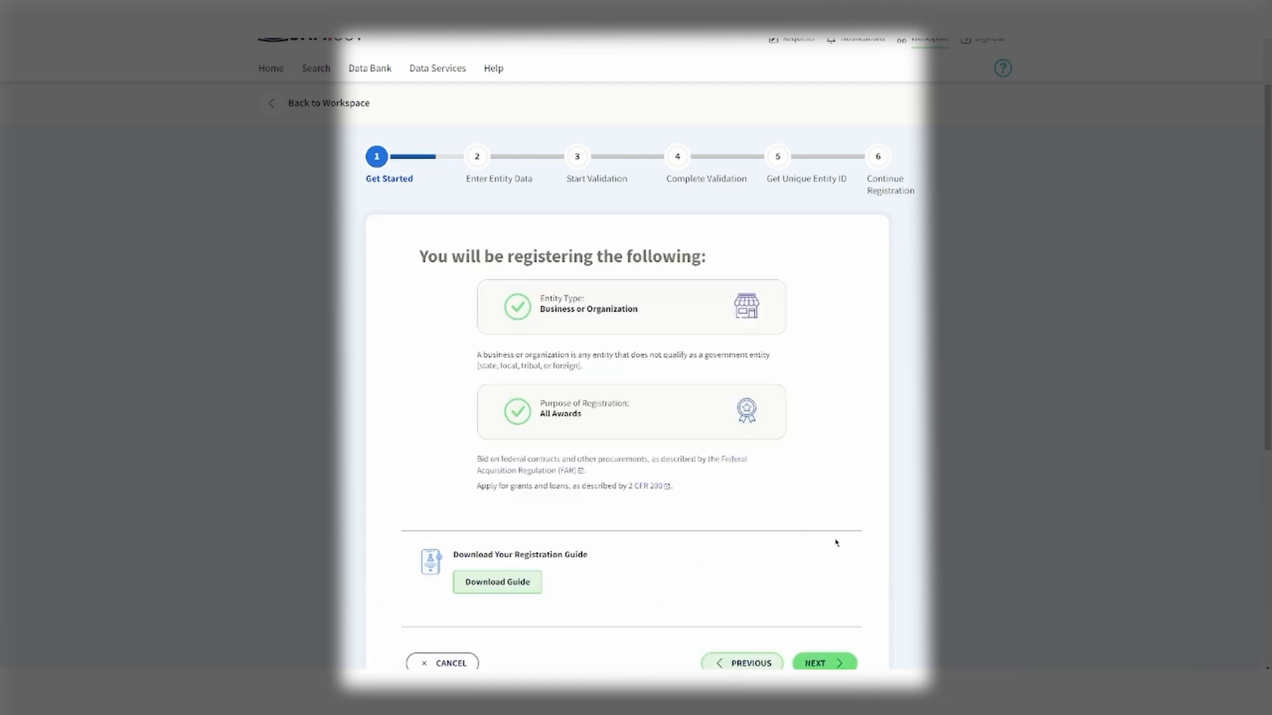
Step: Review the entity type and purpose in the registration summary, and continue to the Prepare Your Data page
{"action": "scroll", "coordinate": [336, 246], "scroll_direction": "down", "scroll_amount": 1}
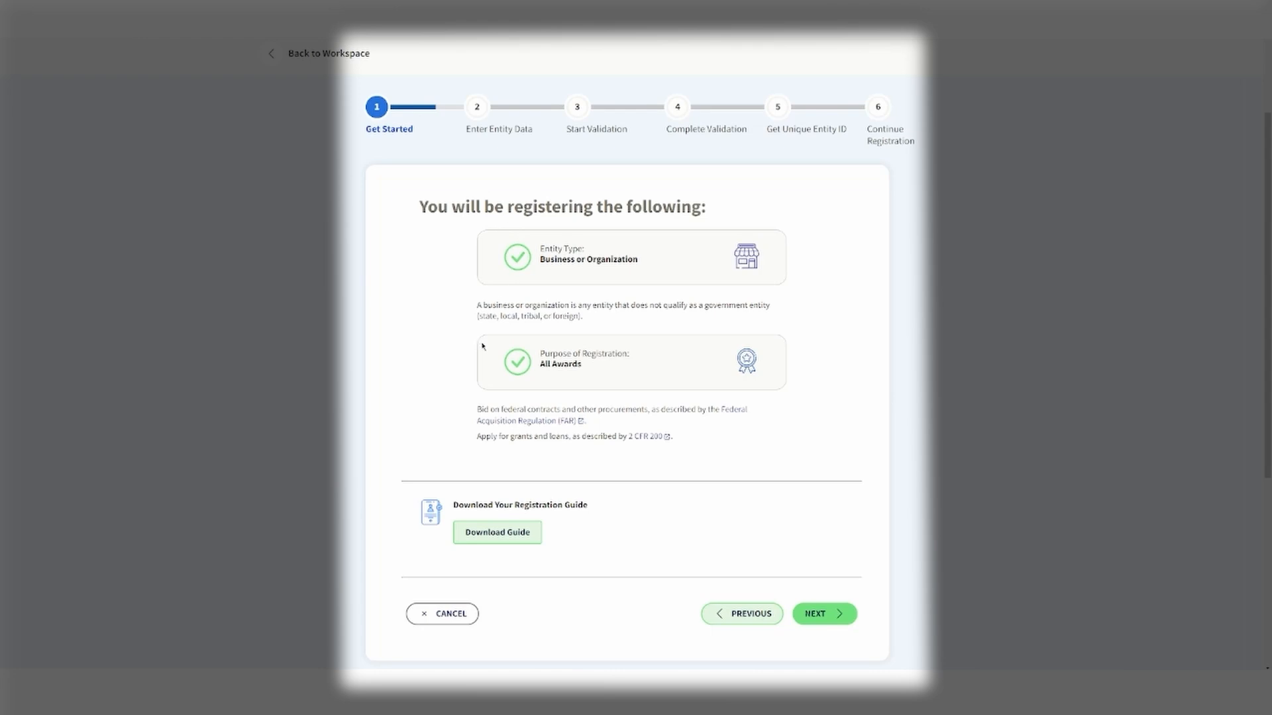
{"action": "scroll", "coordinate": [477, 361], "scroll_direction": "down", "scroll_amount": 1}
{"action": "scroll", "coordinate": [476, 371], "scroll_direction": "up", "scroll_amount": 1}
{"action": "left_click_drag", "start_coordinate": [546, 259], "coordinate": [652, 264]}
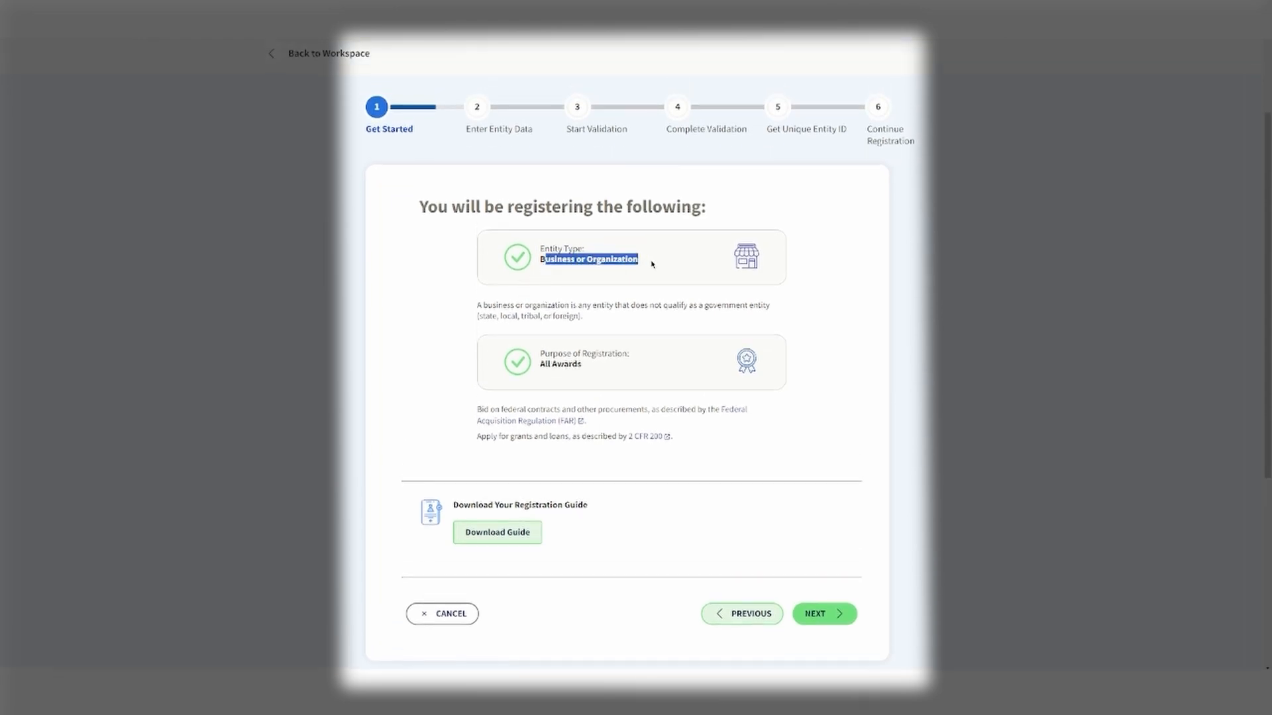
{"action": "triple_click", "coordinate": [533, 363]}
{"action": "left_click", "coordinate": [599, 369]}
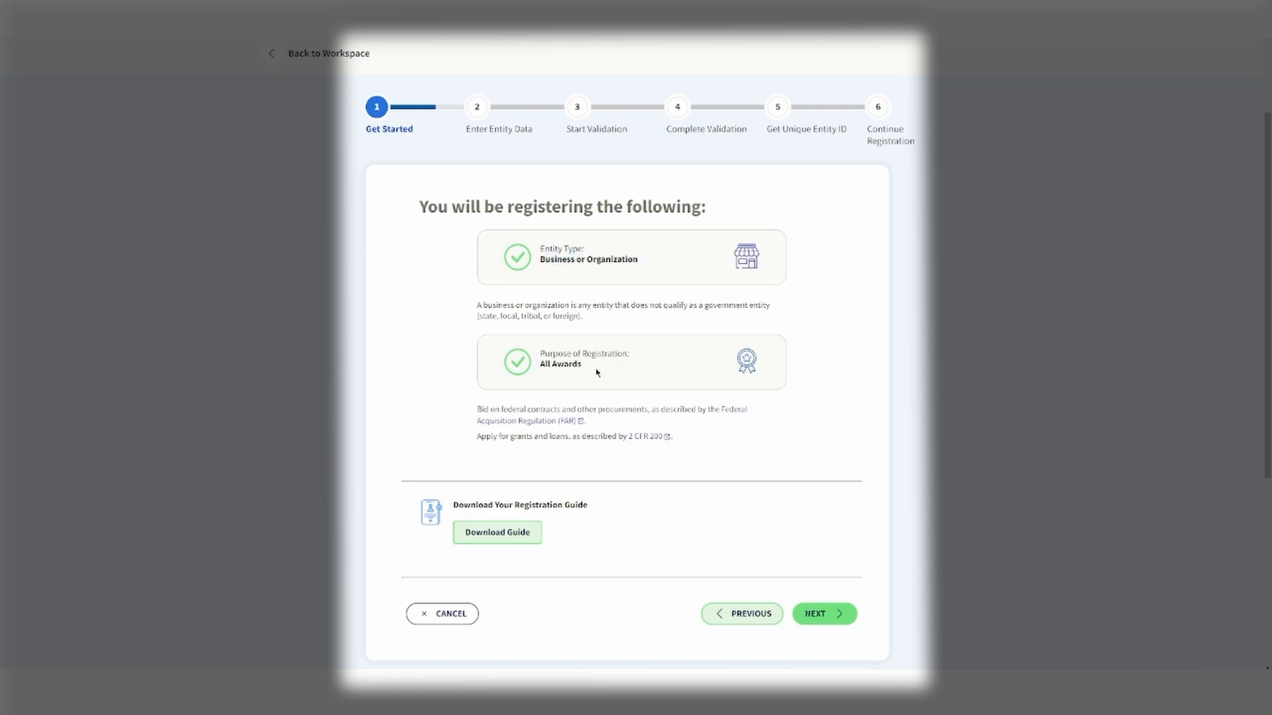
{"action": "scroll", "coordinate": [595, 372], "scroll_direction": "down", "scroll_amount": 2}
{"action": "left_click", "coordinate": [823, 514]}
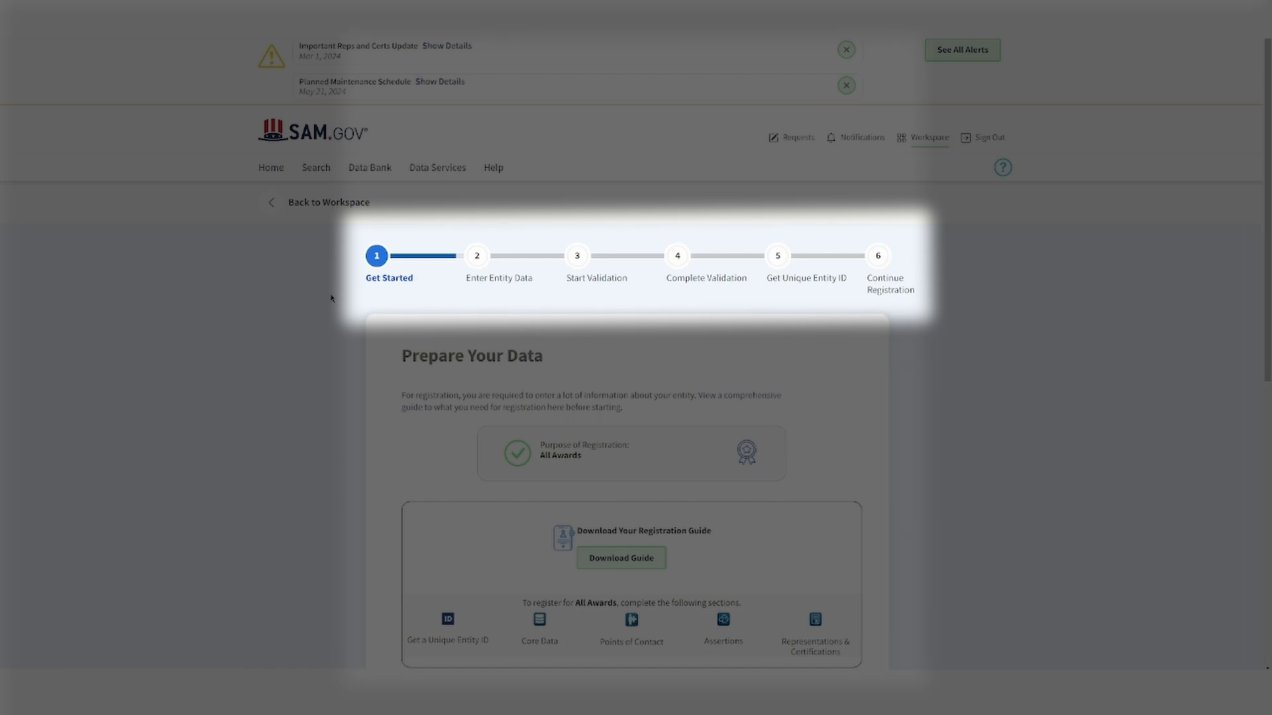
Step: Review the Prepare Your Data page, open the registration guide, and read through the Entity Registration Checklist
{"action": "scroll", "coordinate": [331, 298], "scroll_direction": "down", "scroll_amount": 2}
{"action": "scroll", "coordinate": [331, 297], "scroll_direction": "down", "scroll_amount": 1}
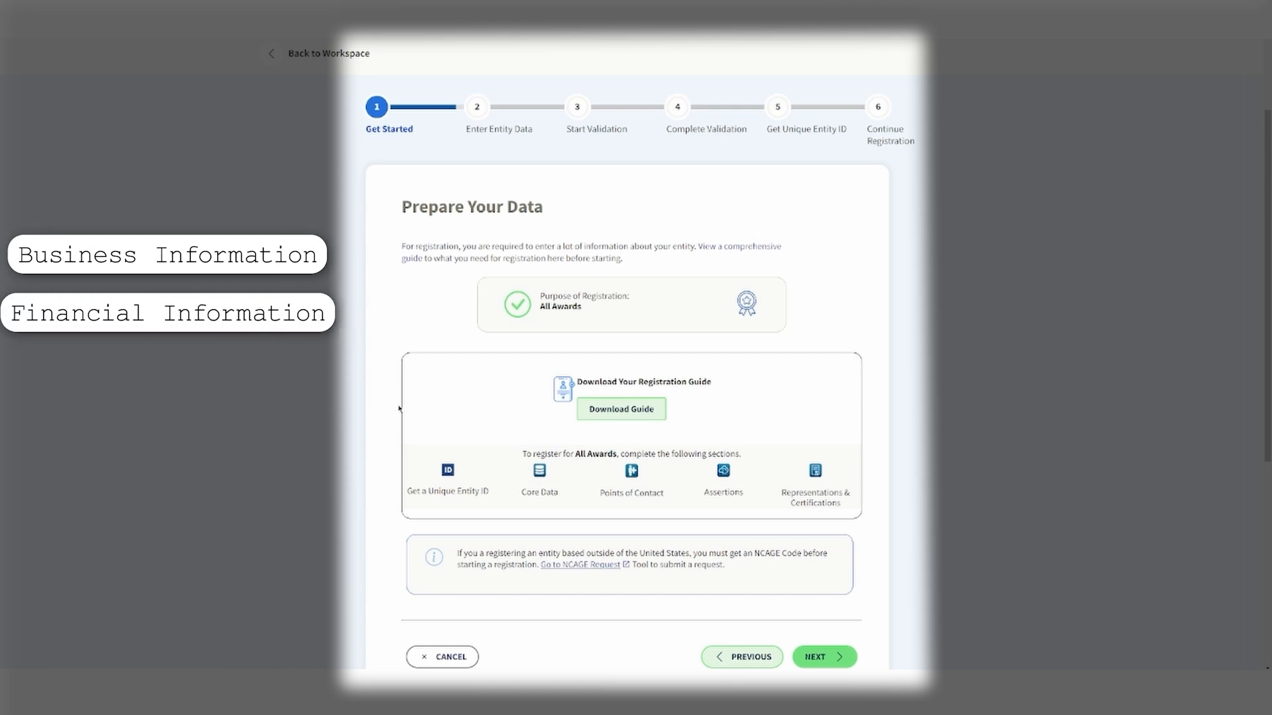
{"action": "scroll", "coordinate": [420, 433], "scroll_direction": "down", "scroll_amount": 1}
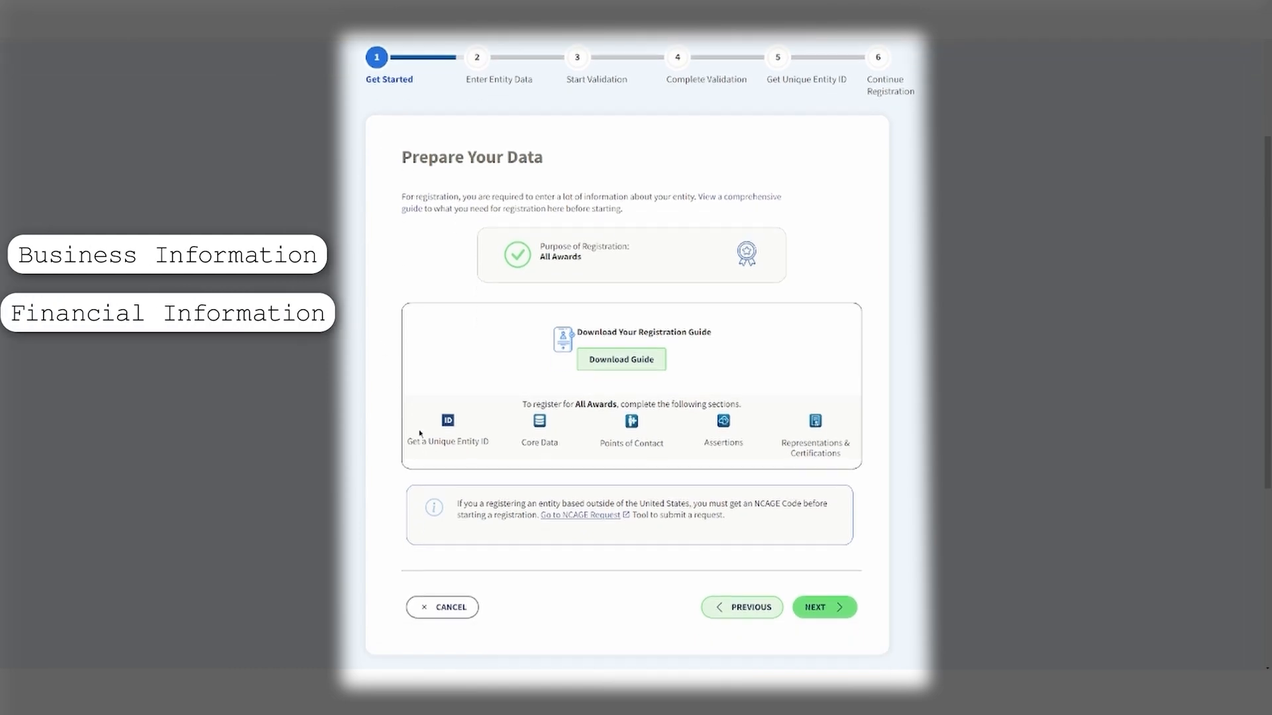
{"action": "left_click", "coordinate": [834, 608]}
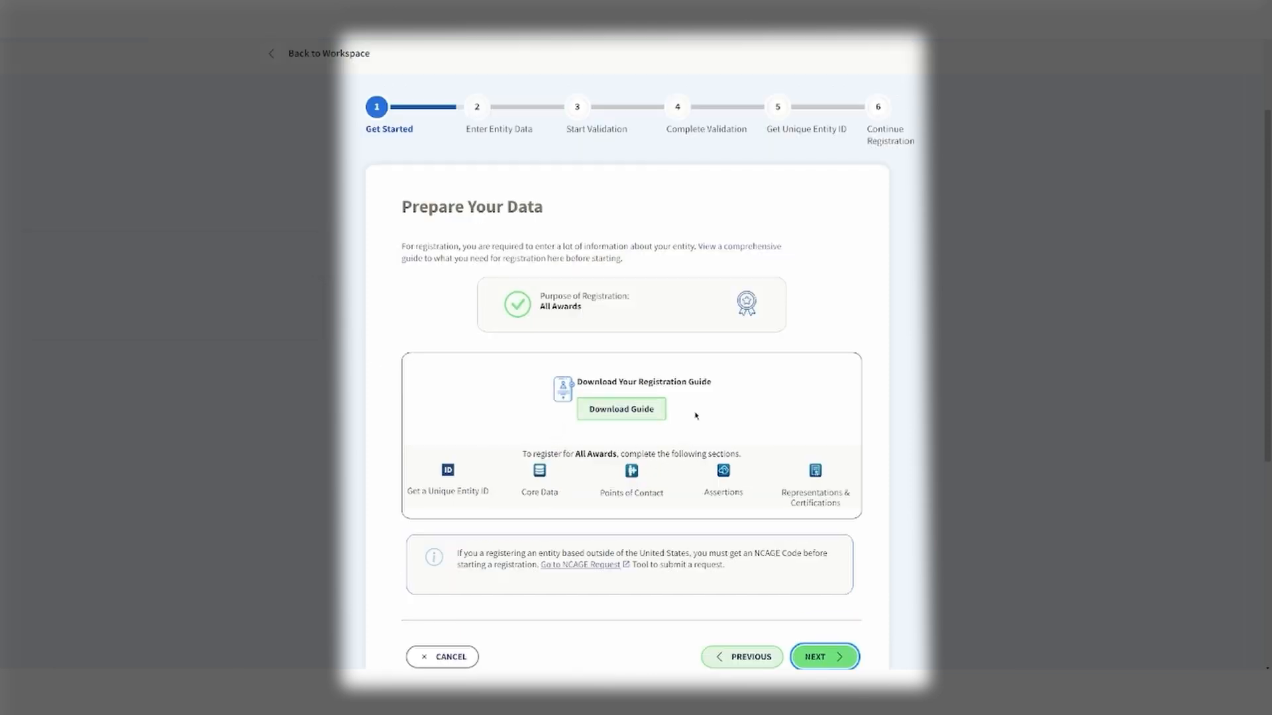
{"action": "left_click", "coordinate": [580, 417]}
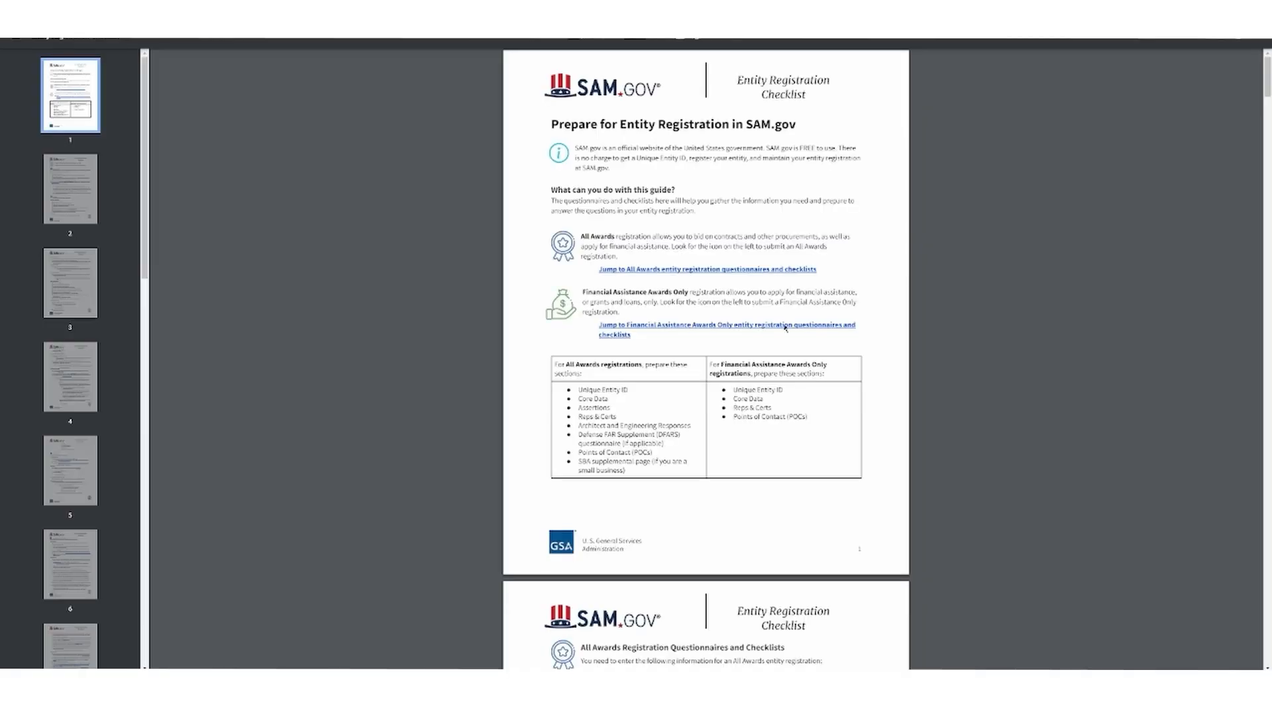
{"action": "scroll", "coordinate": [759, 342], "scroll_direction": "down", "scroll_amount": 10}
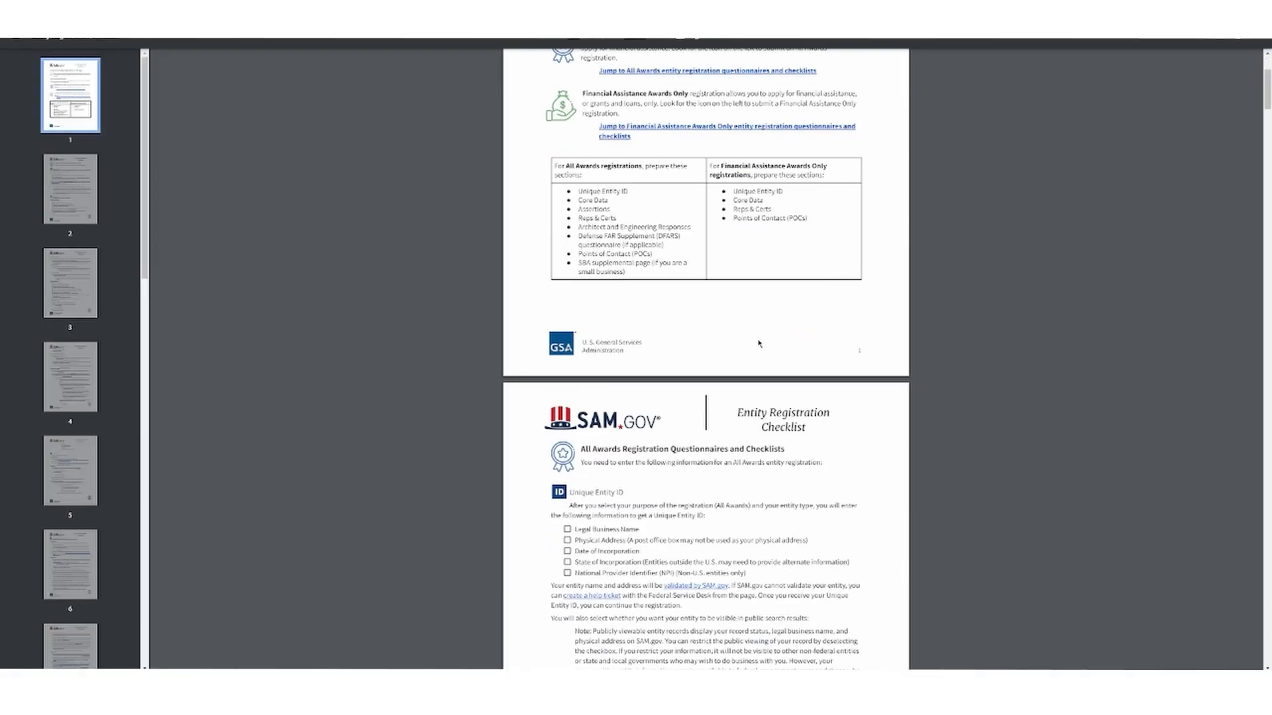
{"action": "scroll", "coordinate": [759, 343], "scroll_direction": "down", "scroll_amount": 20}
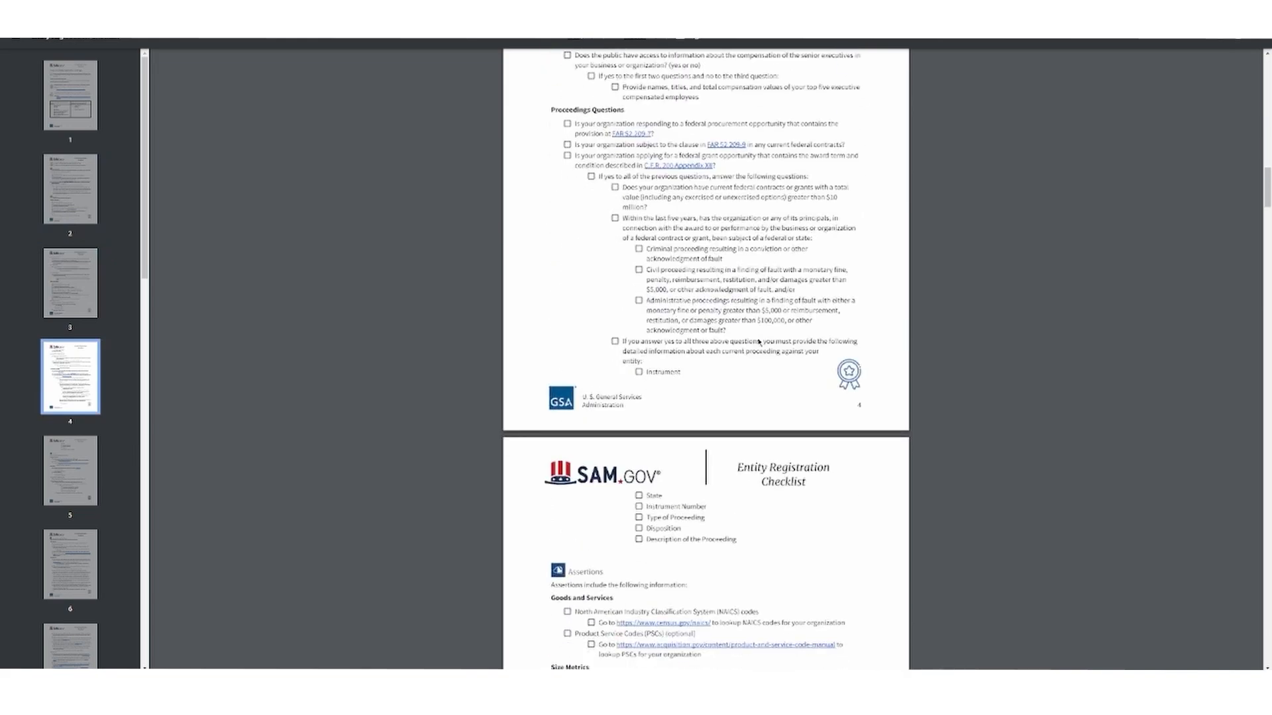
{"action": "scroll", "coordinate": [759, 342], "scroll_direction": "down", "scroll_amount": 15}
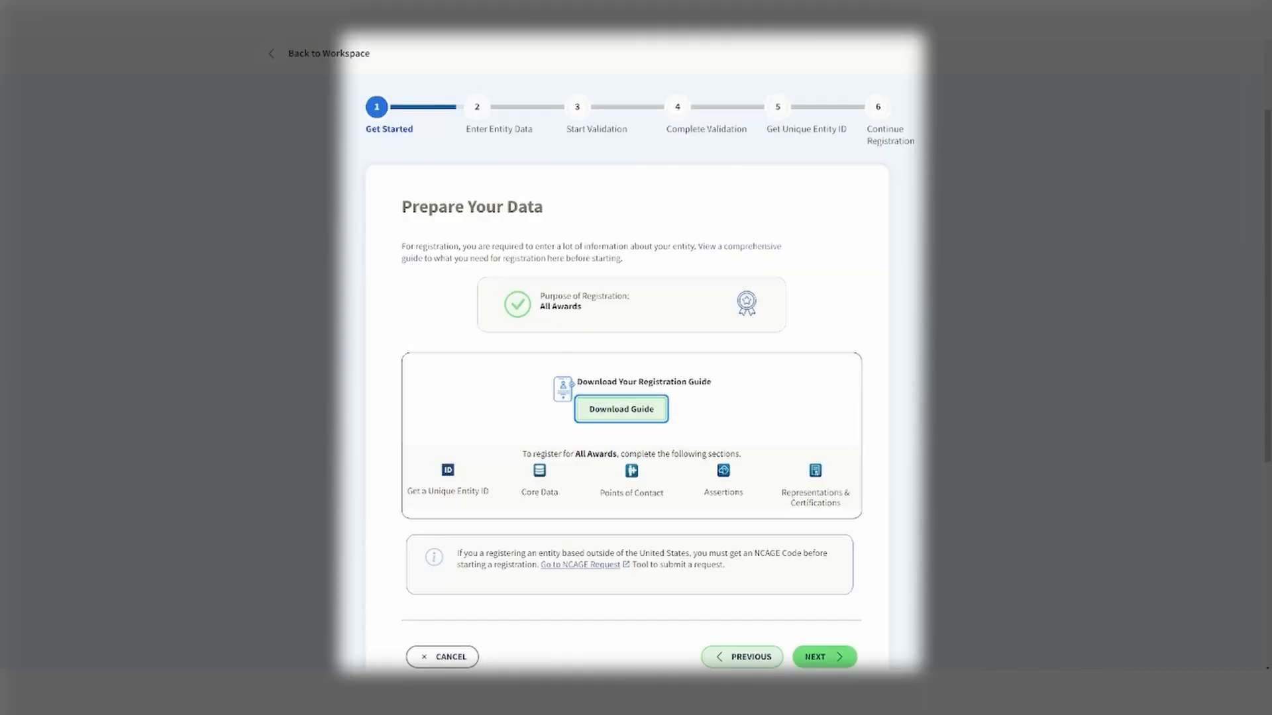
Step: Review the sections required for an All Awards registration and continue to the entity information form
{"action": "scroll", "coordinate": [306, 285], "scroll_direction": "down", "scroll_amount": 2}
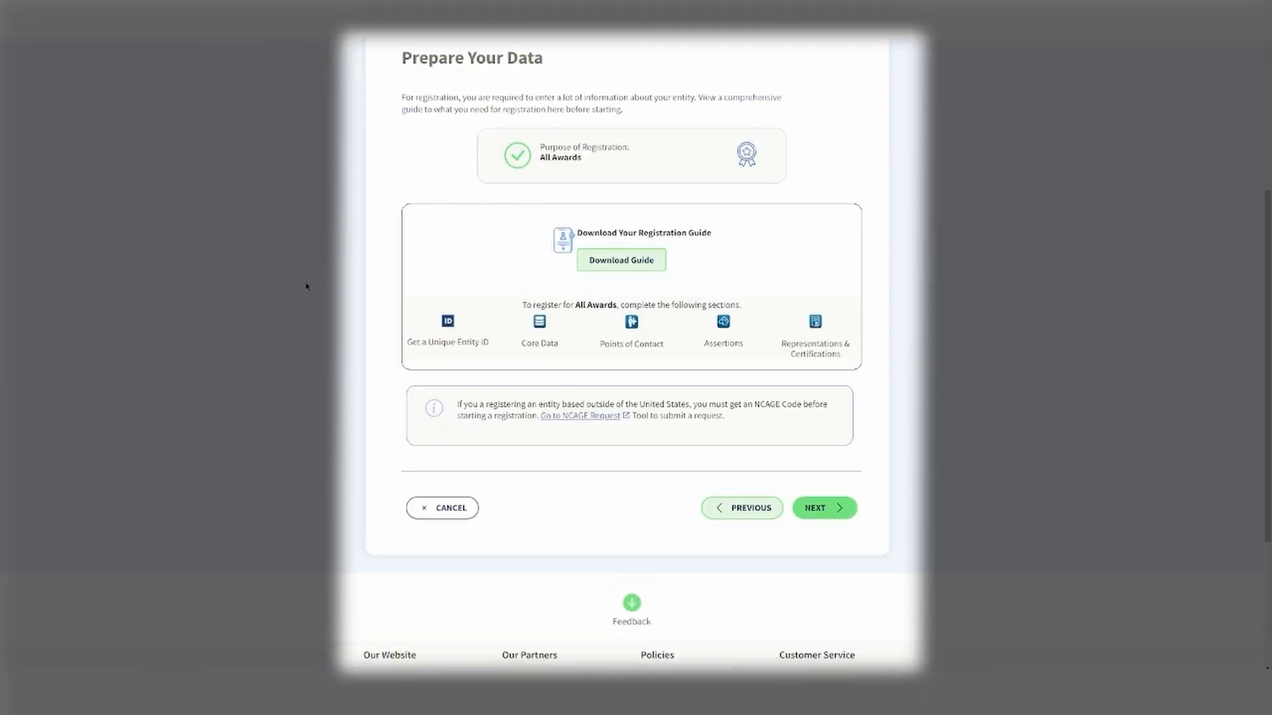
{"action": "scroll", "coordinate": [306, 285], "scroll_direction": "up", "scroll_amount": 4}
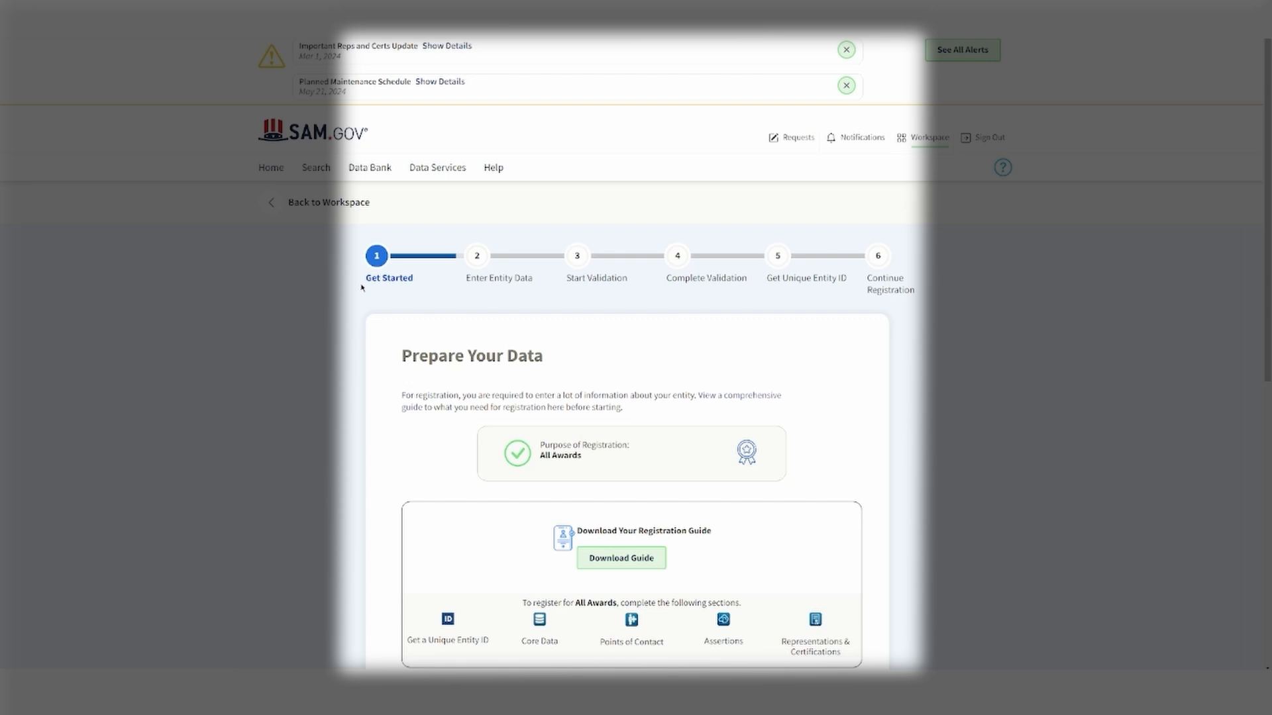
{"action": "scroll", "coordinate": [361, 287], "scroll_direction": "down", "scroll_amount": 3}
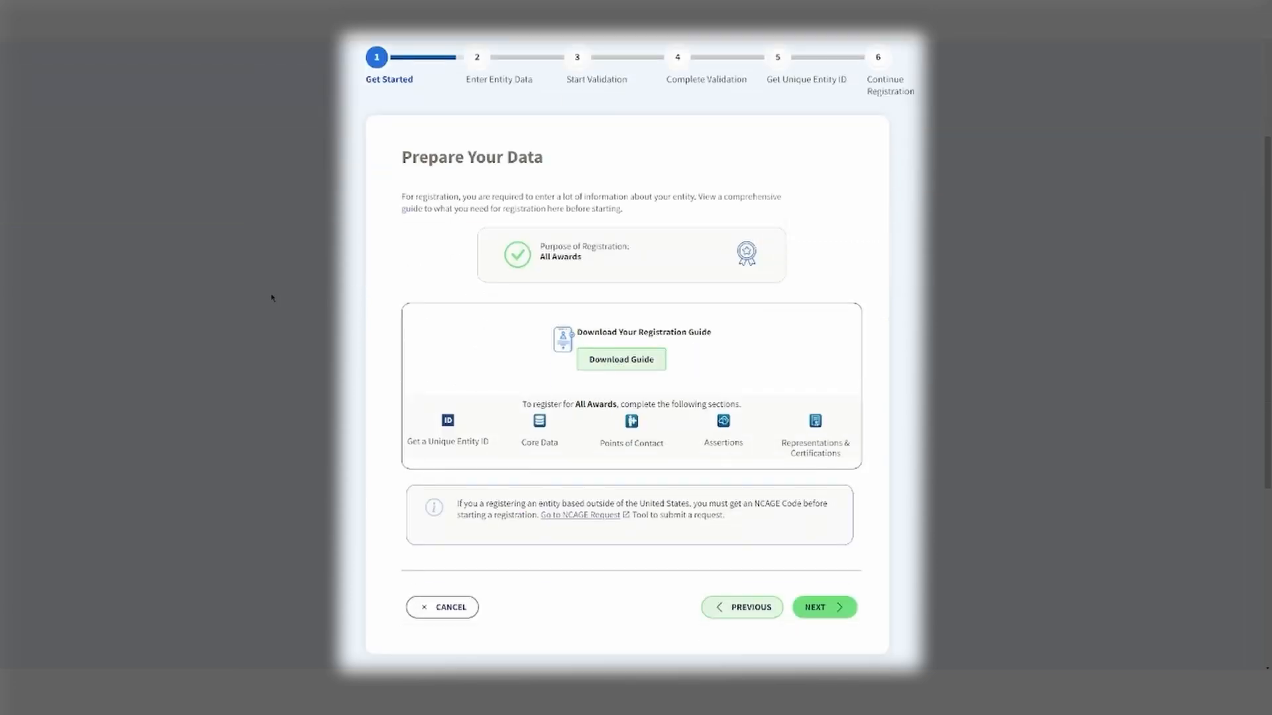
{"action": "scroll", "coordinate": [315, 345], "scroll_direction": "down", "scroll_amount": 1}
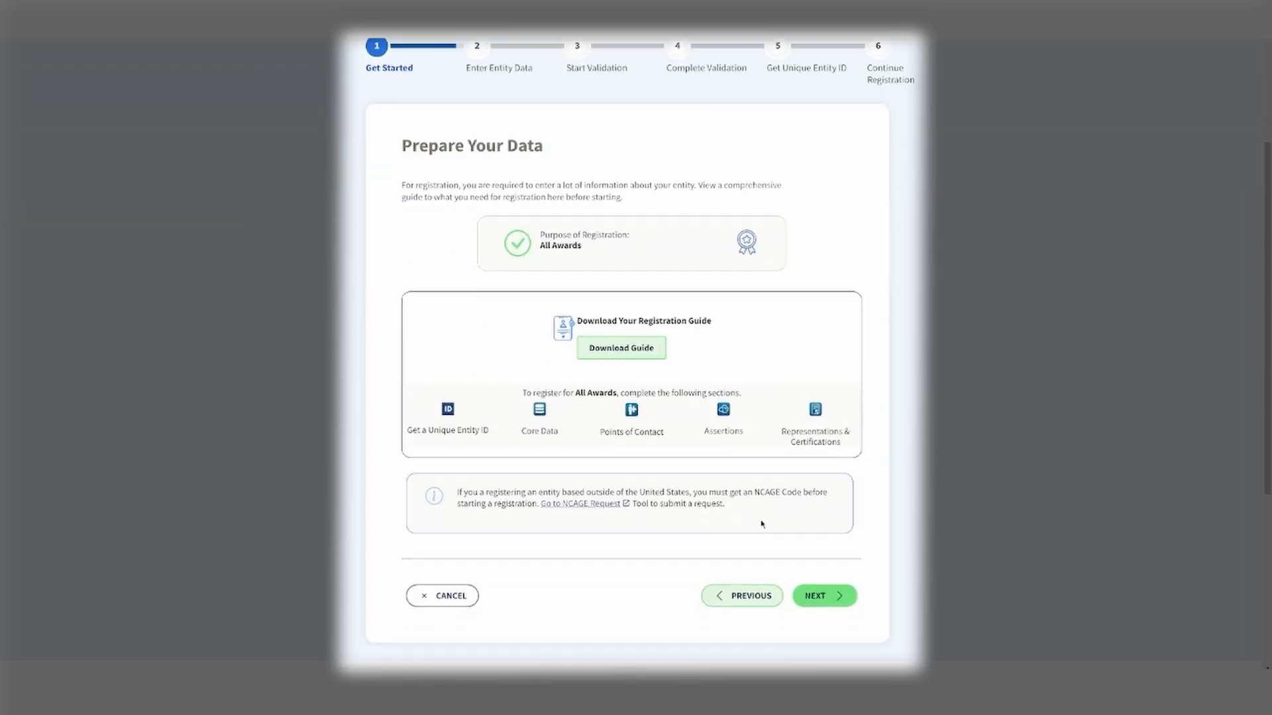
{"action": "left_click", "coordinate": [825, 560]}
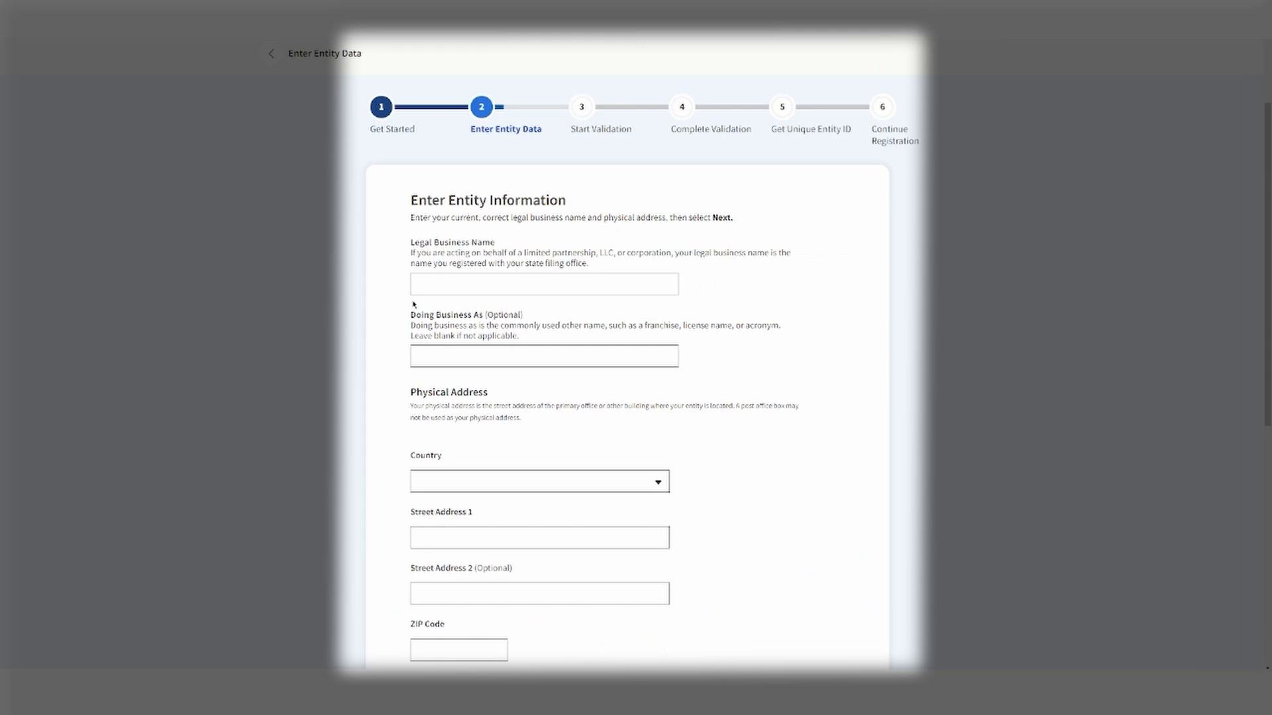
Step: Enter Contract Codes LLC as the legal business name and leave the optional Doing Business As name blank
{"action": "left_click", "coordinate": [450, 286]}
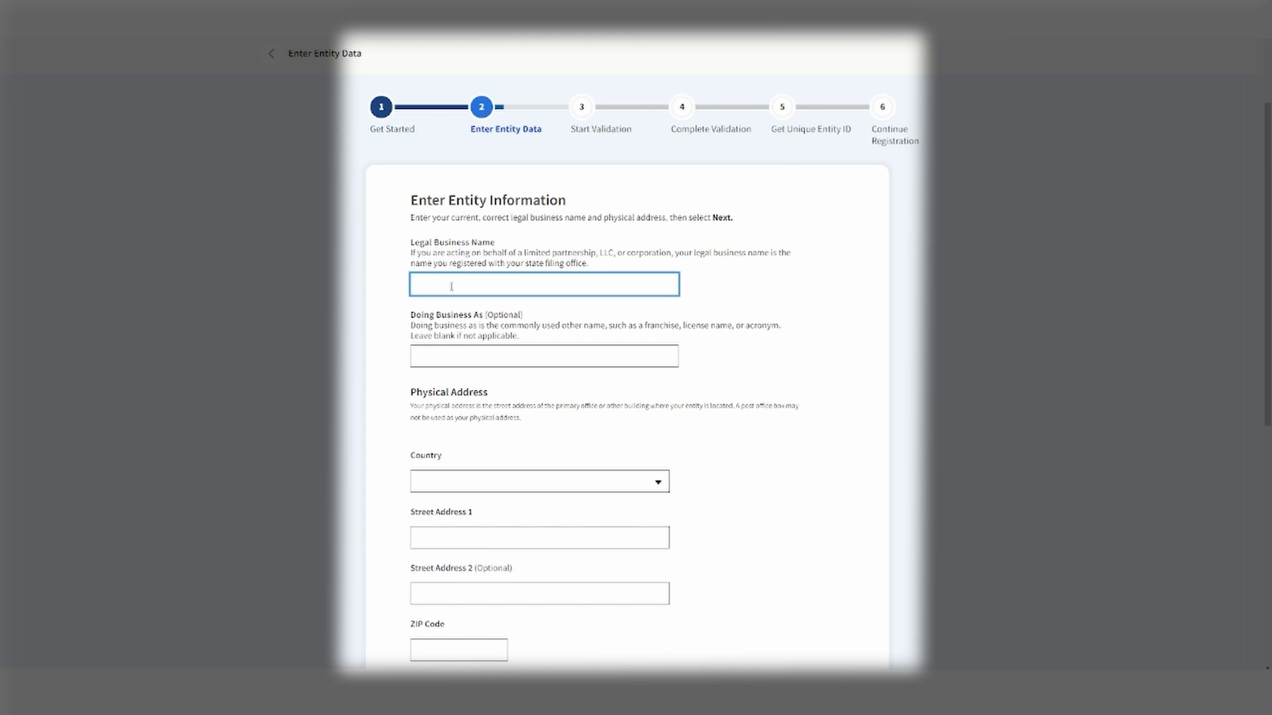
{"action": "type", "text": "Contract Codes LLC"}
{"action": "scroll", "coordinate": [497, 290], "scroll_direction": "down", "scroll_amount": 1}
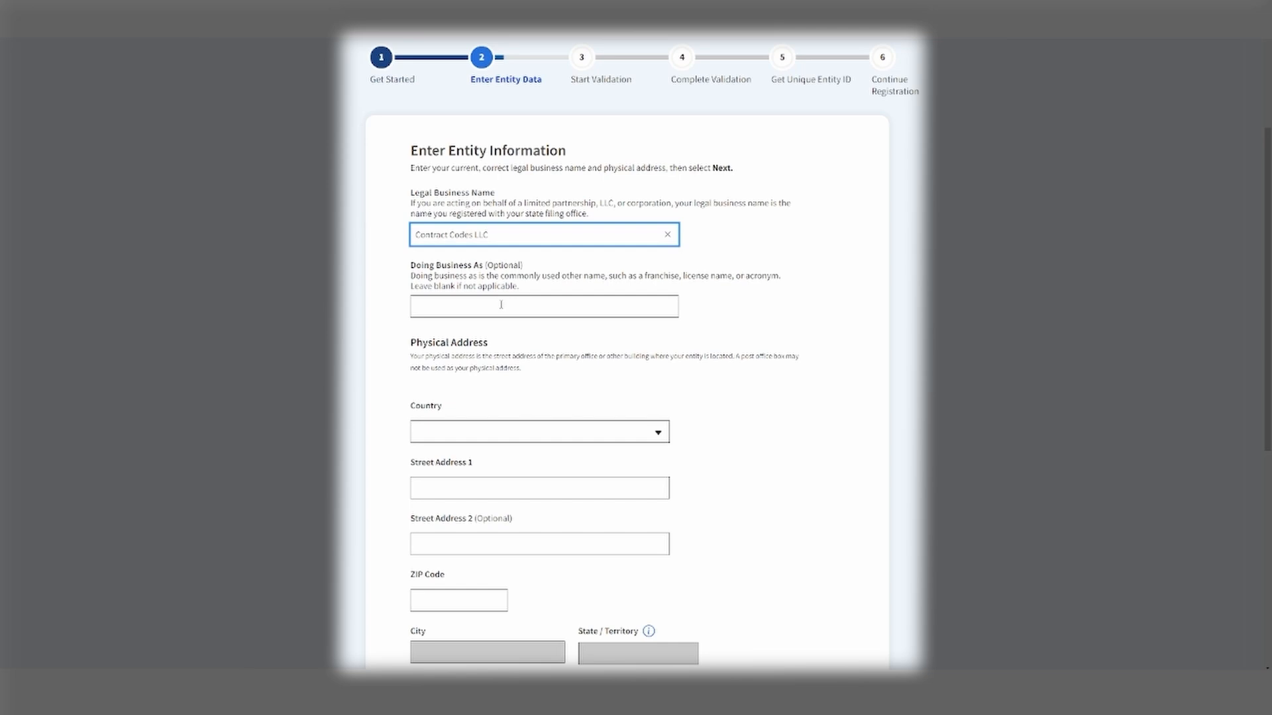
{"action": "scroll", "coordinate": [524, 271], "scroll_direction": "down", "scroll_amount": 2}
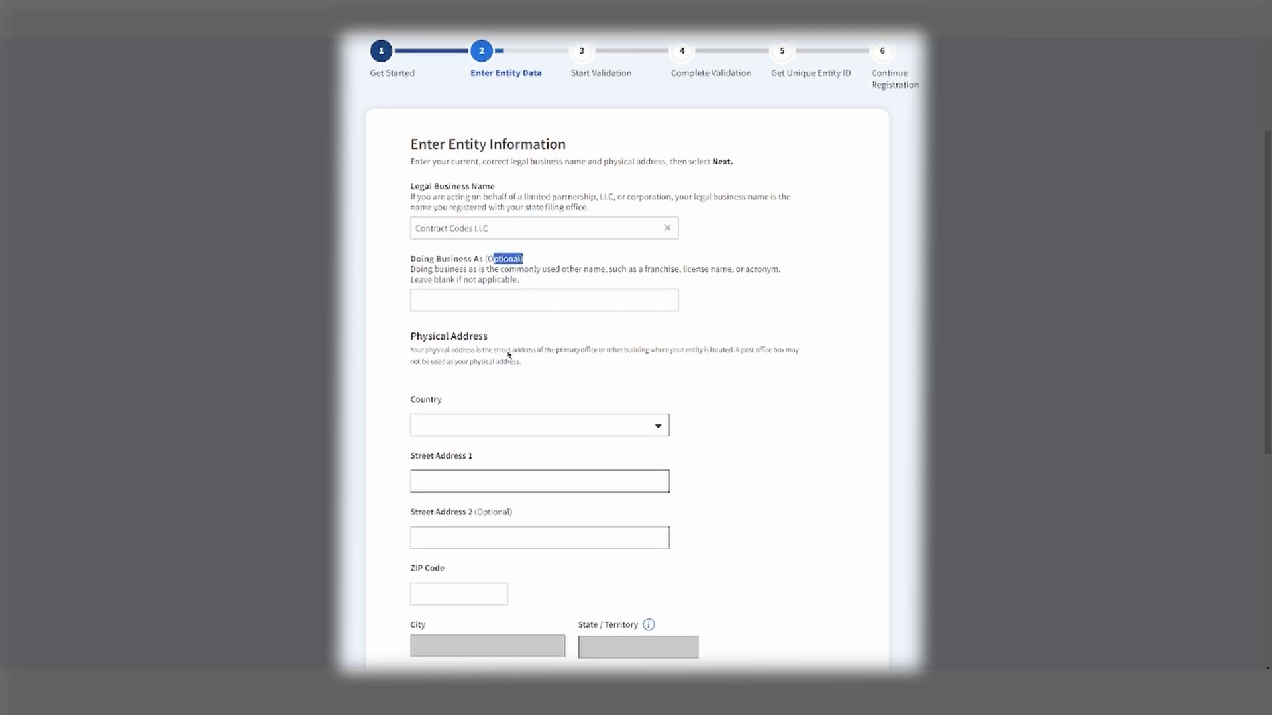
Step: Set the physical address country to United States, fill in the street address and ZIP code, and continue to validation
{"action": "left_click", "coordinate": [478, 337]}
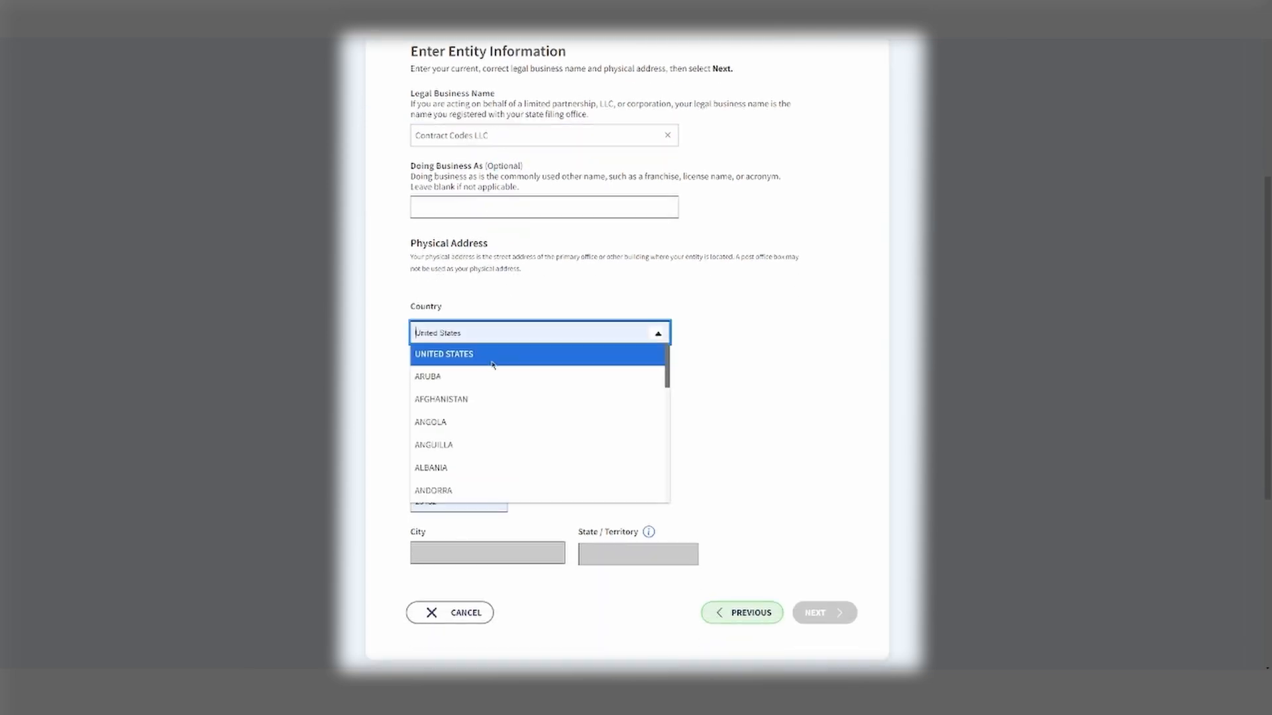
{"action": "left_click", "coordinate": [476, 355]}
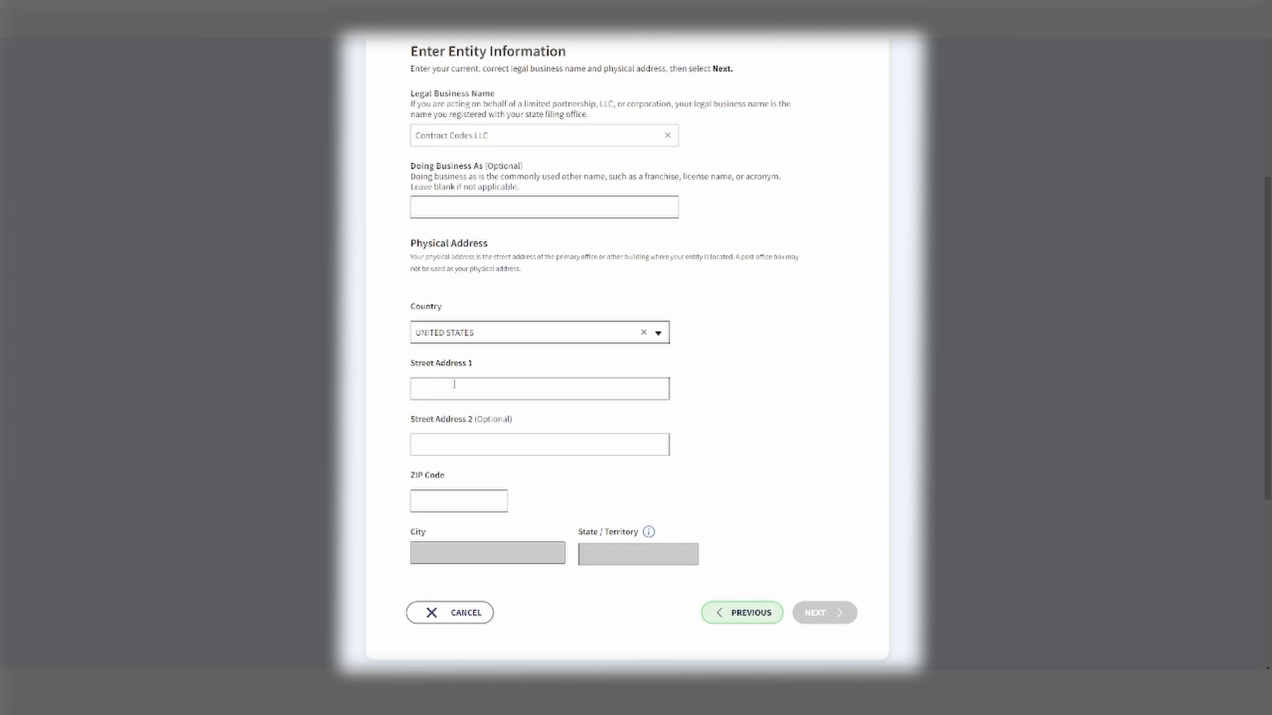
{"action": "left_click", "coordinate": [453, 384]}
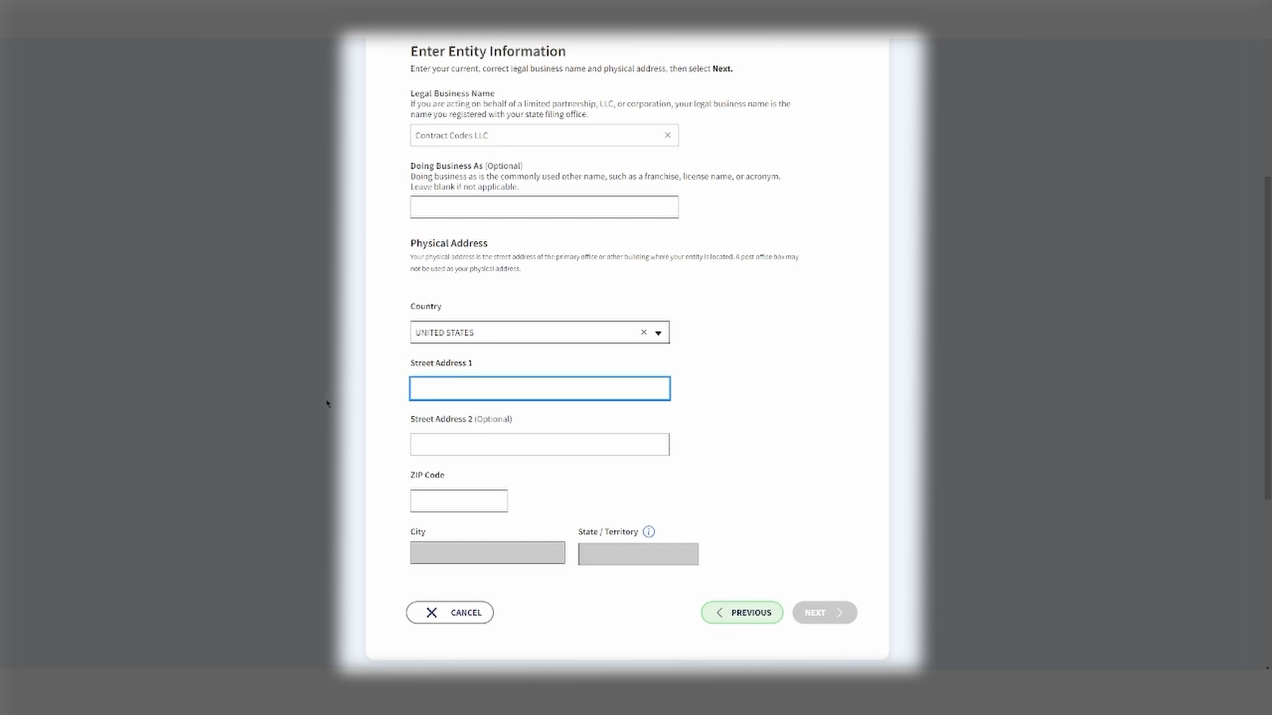
{"action": "scroll", "coordinate": [327, 403], "scroll_direction": "down", "scroll_amount": 1}
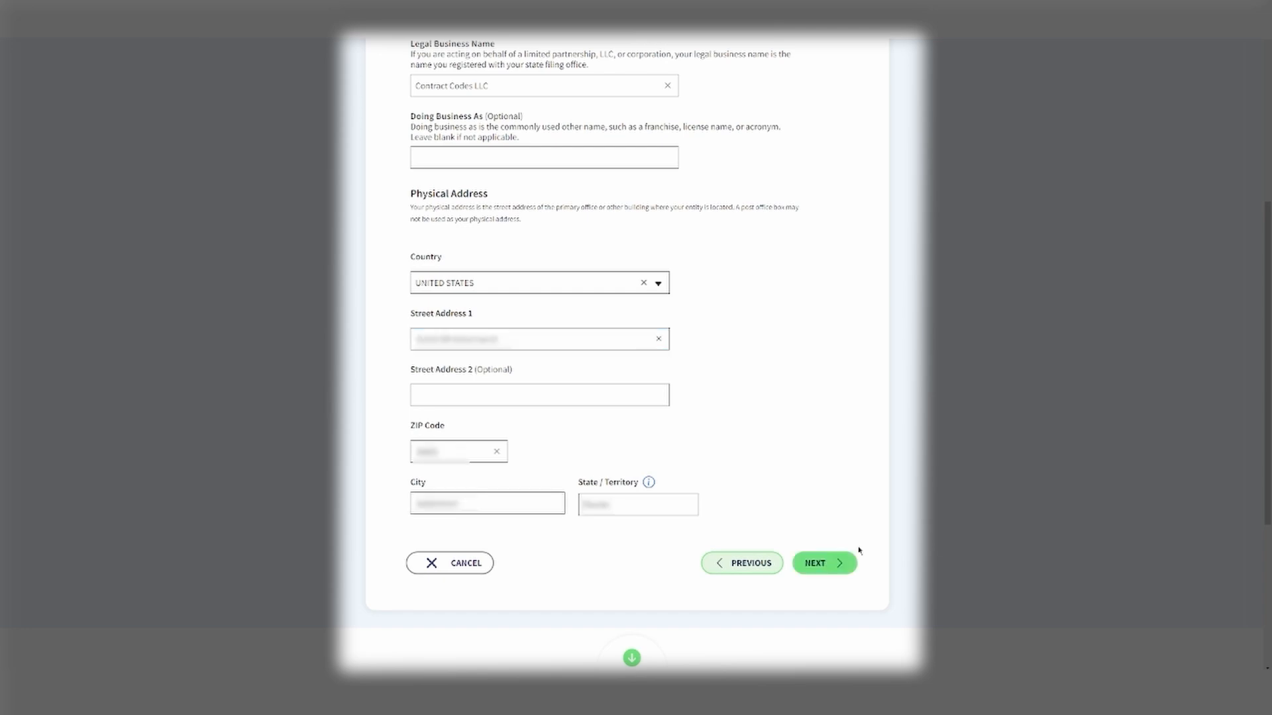
{"action": "scroll", "coordinate": [859, 550], "scroll_direction": "down", "scroll_amount": 2}
{"action": "left_click", "coordinate": [816, 462]}
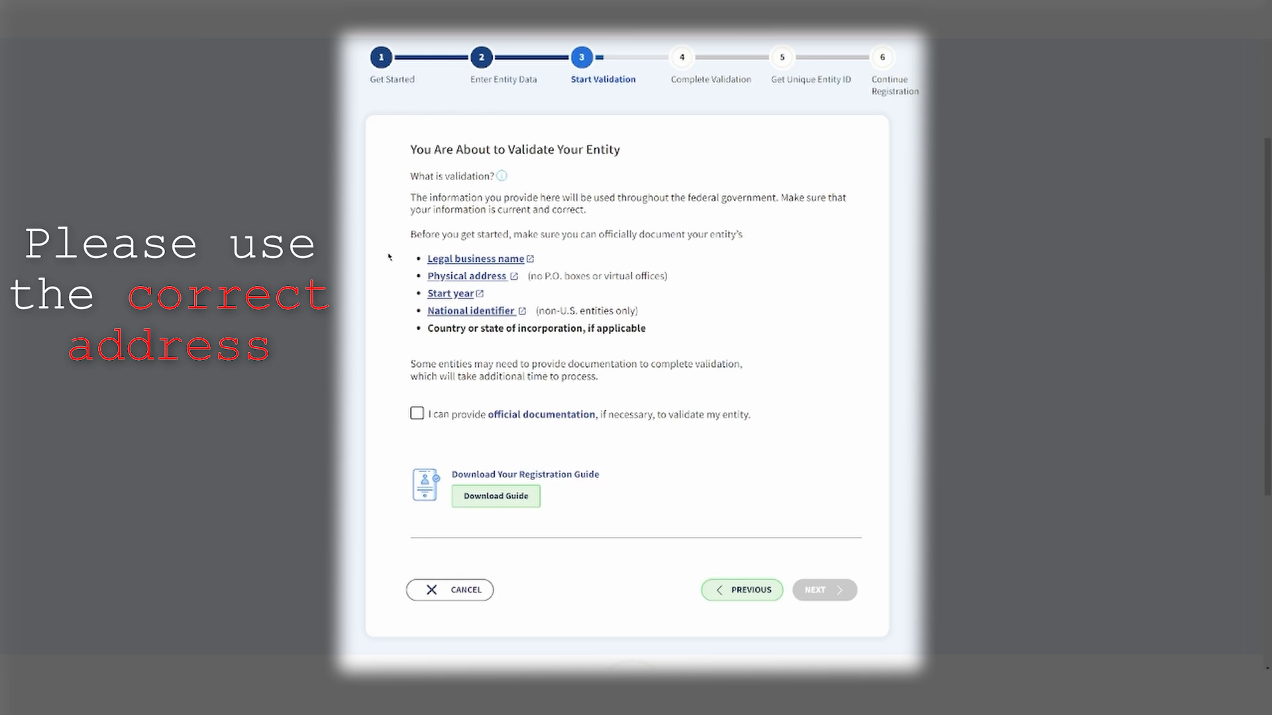
Step: Declare that official documentation can be provided to validate the entity, and continue to the list of matching legal entities
{"action": "left_click", "coordinate": [417, 415]}
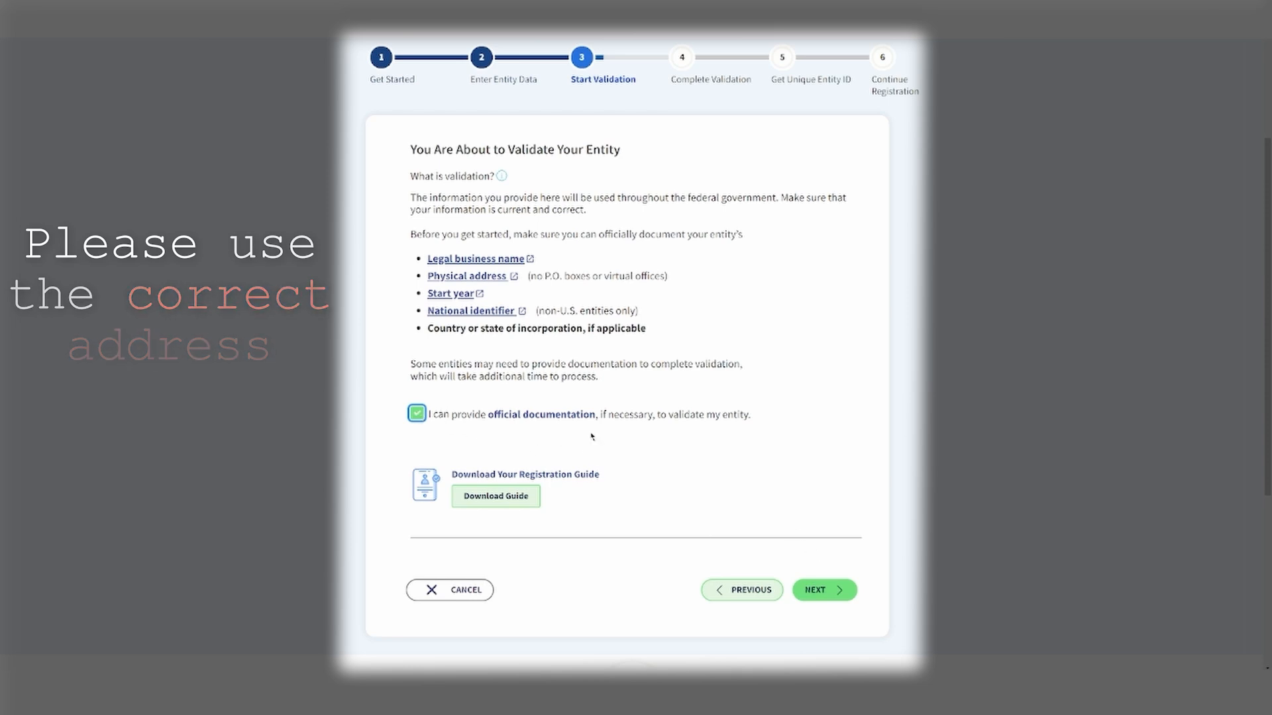
{"action": "left_click", "coordinate": [831, 594]}
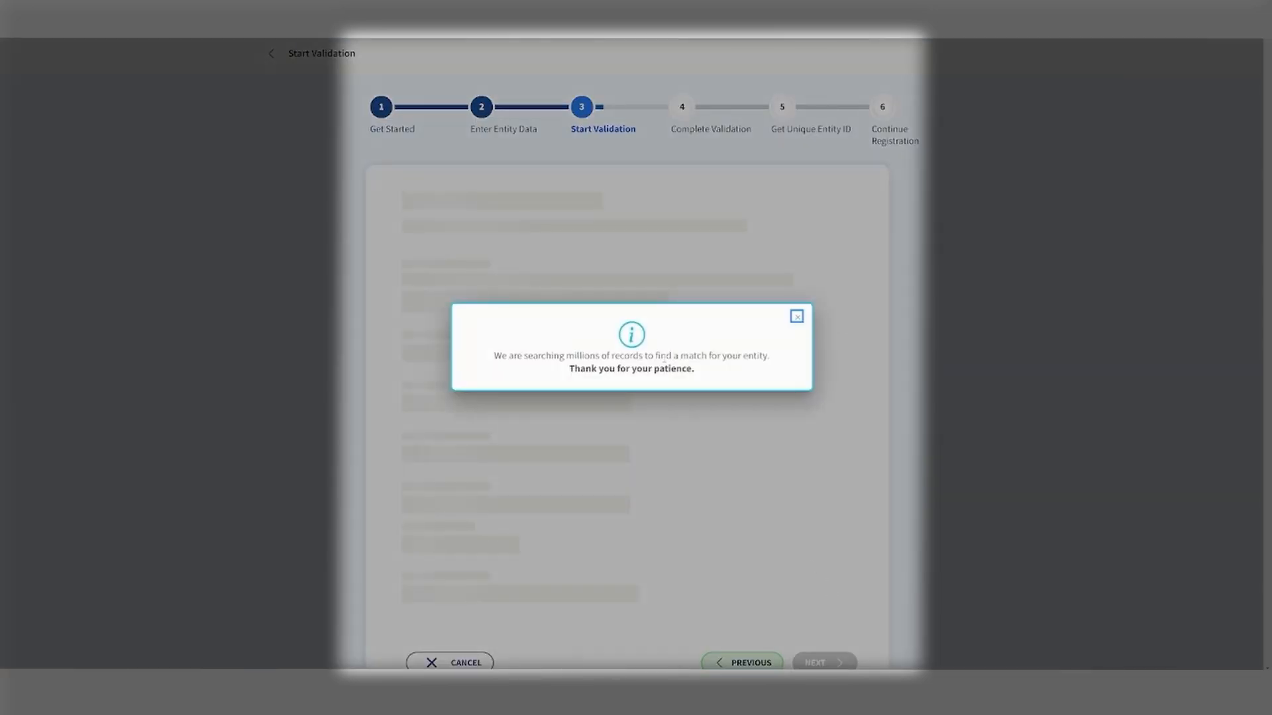
{"action": "scroll", "coordinate": [229, 420], "scroll_direction": "down", "scroll_amount": 1}
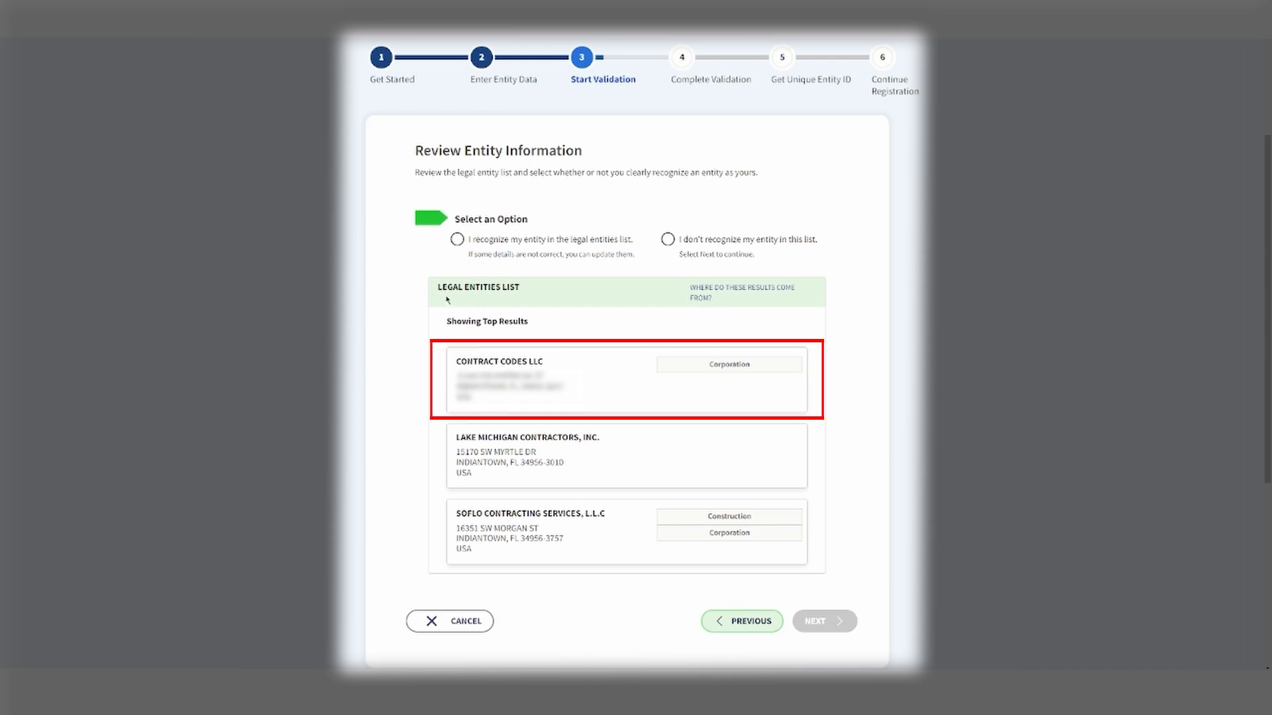
{"action": "left_click", "coordinate": [457, 239]}
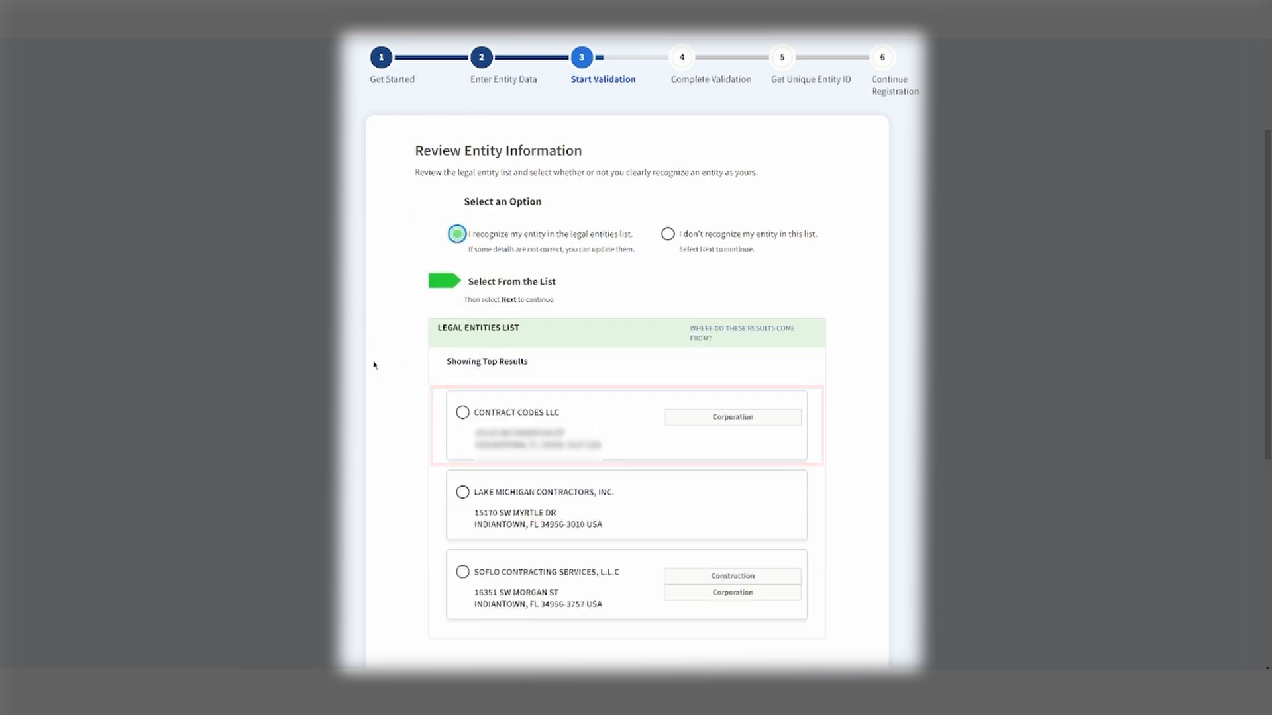
{"action": "scroll", "coordinate": [374, 365], "scroll_direction": "down", "scroll_amount": 1}
{"action": "left_click", "coordinate": [668, 191]}
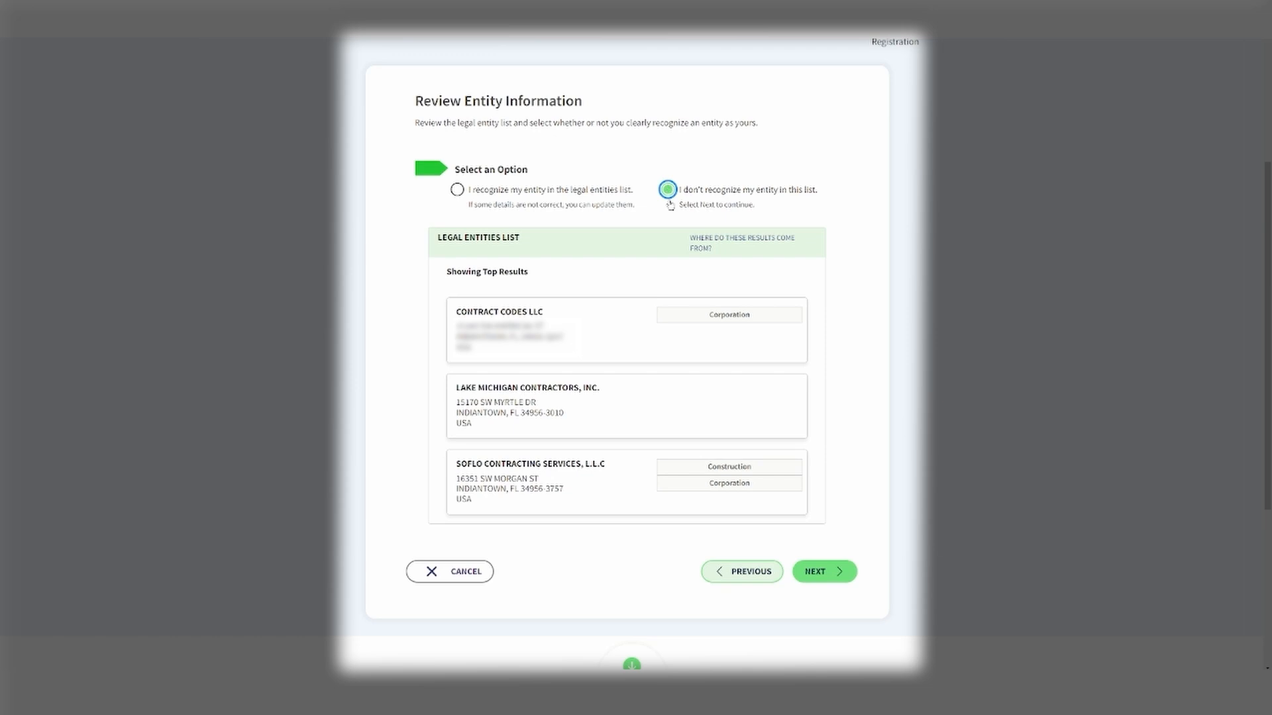
{"action": "left_click", "coordinate": [833, 575]}
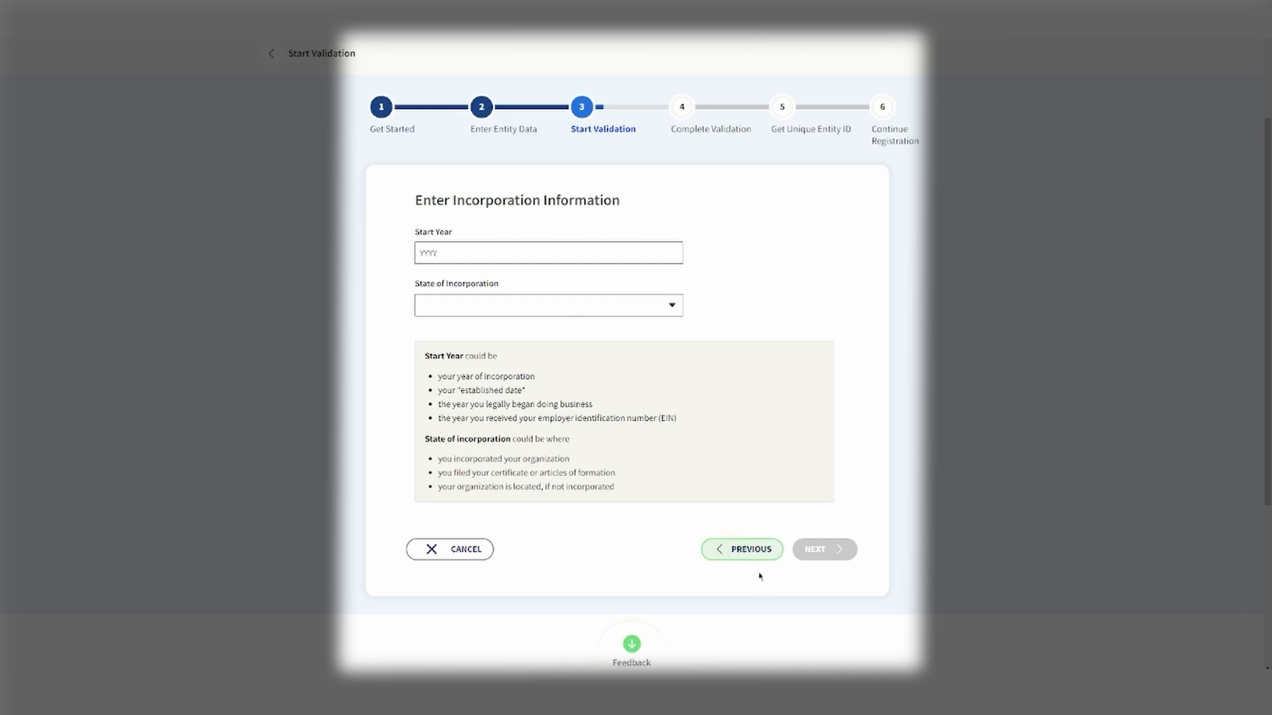
{"action": "left_click", "coordinate": [748, 553]}
Step: Select Contract Codes LLC as the recognized legal entity, confirm that all its details are correct, and continue
{"action": "left_click", "coordinate": [461, 291]}
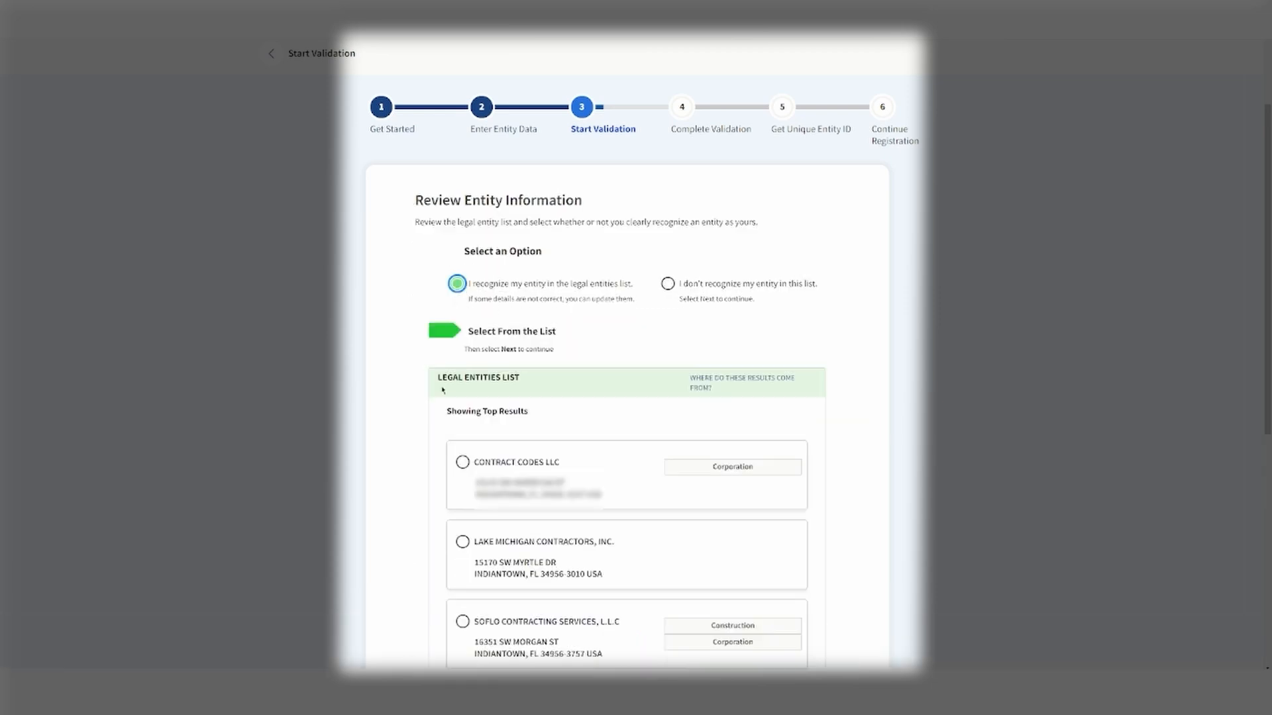
{"action": "left_click", "coordinate": [462, 462]}
{"action": "scroll", "coordinate": [630, 397], "scroll_direction": "down", "scroll_amount": 3}
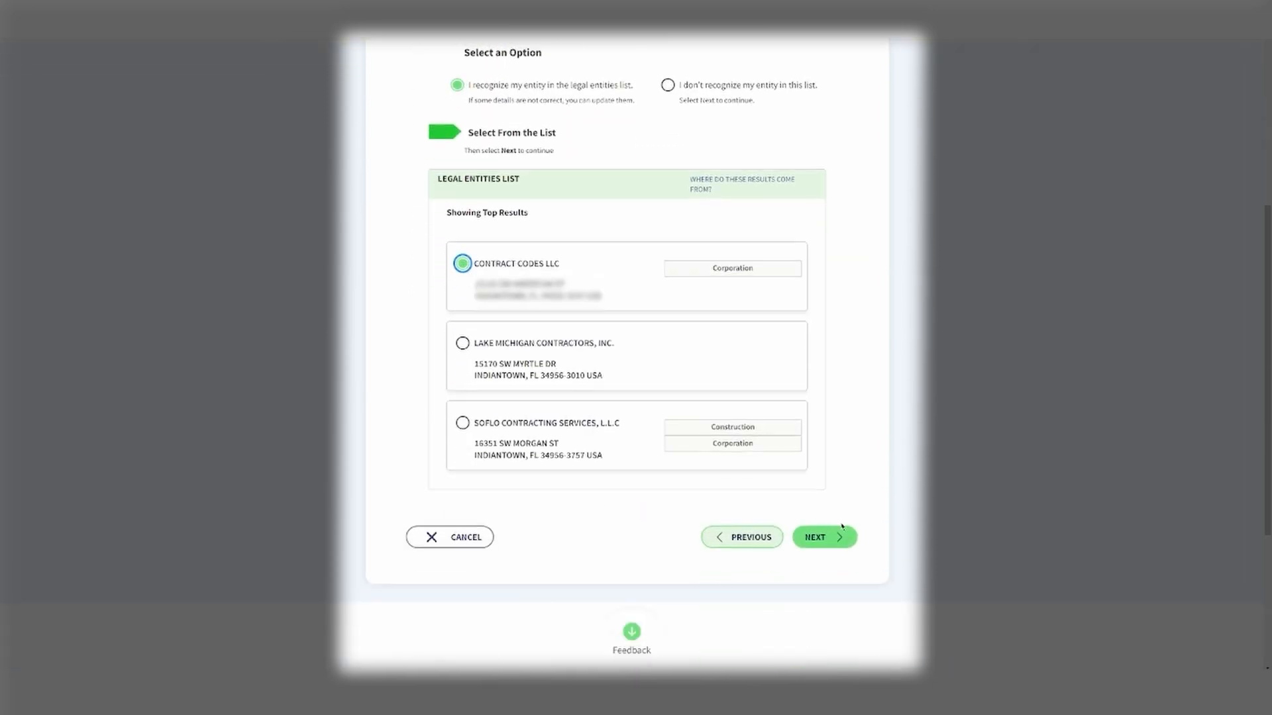
{"action": "left_click", "coordinate": [828, 533]}
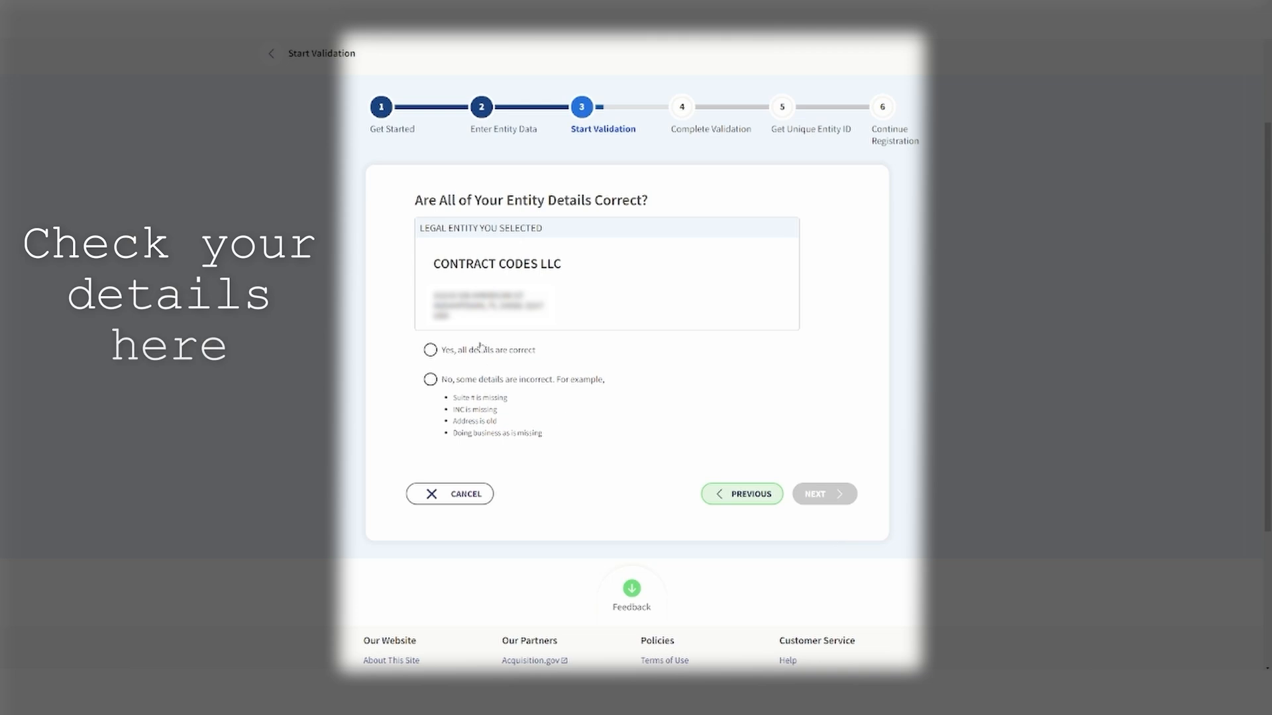
{"action": "left_click", "coordinate": [429, 350]}
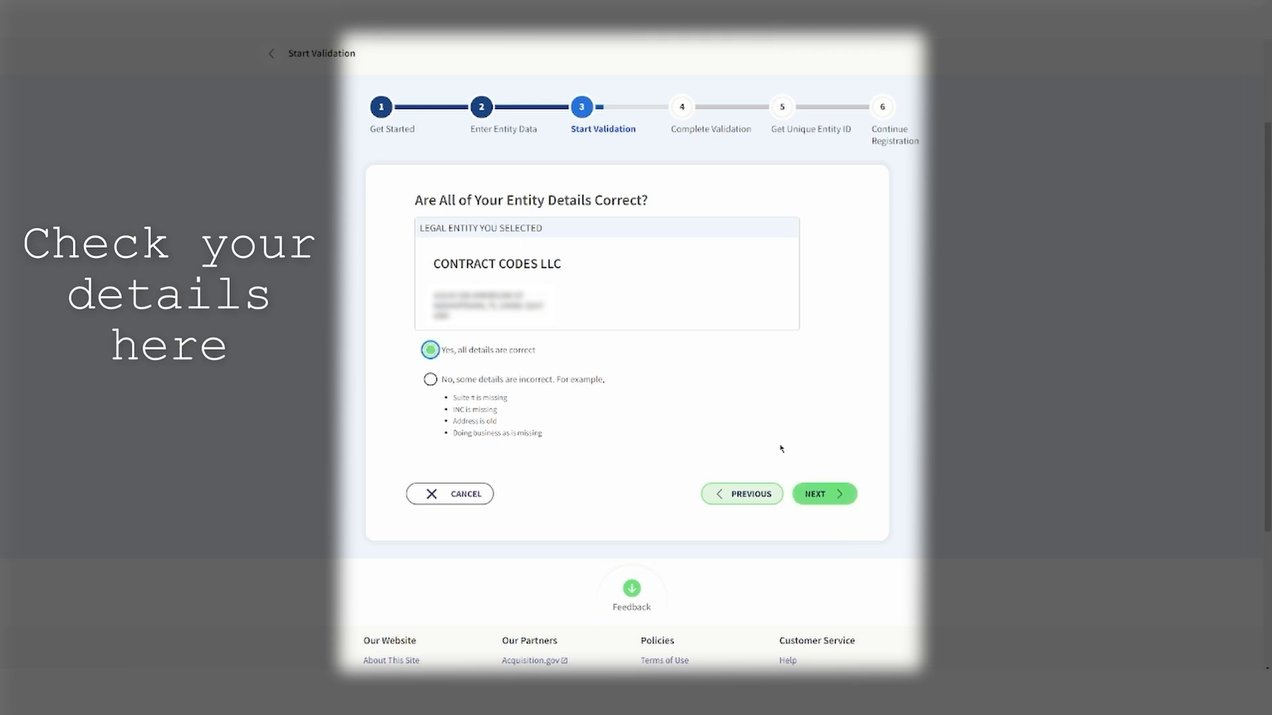
{"action": "left_click", "coordinate": [825, 495]}
Step: Enter 2024 as the start year and Florida as the state of incorporation, and continue to the Unique Entity ID request
{"action": "left_click", "coordinate": [474, 251]}
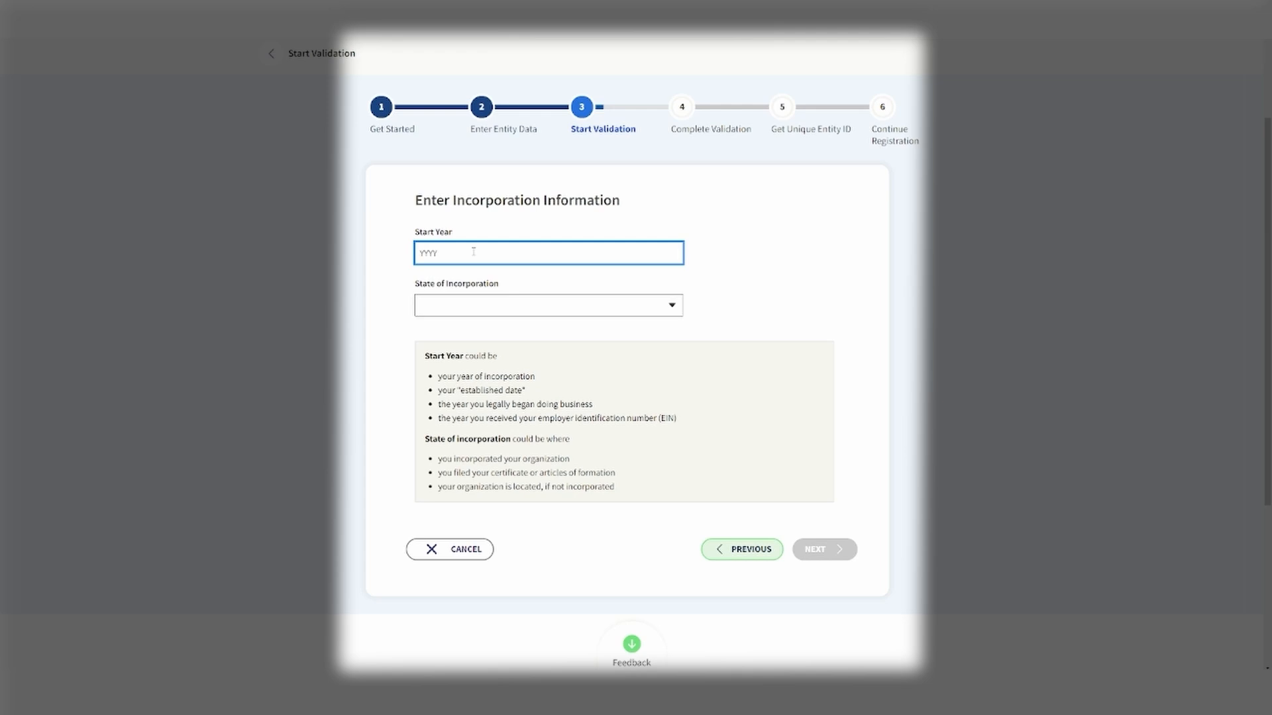
{"action": "type", "text": "2024"}
{"action": "left_click", "coordinate": [447, 308]}
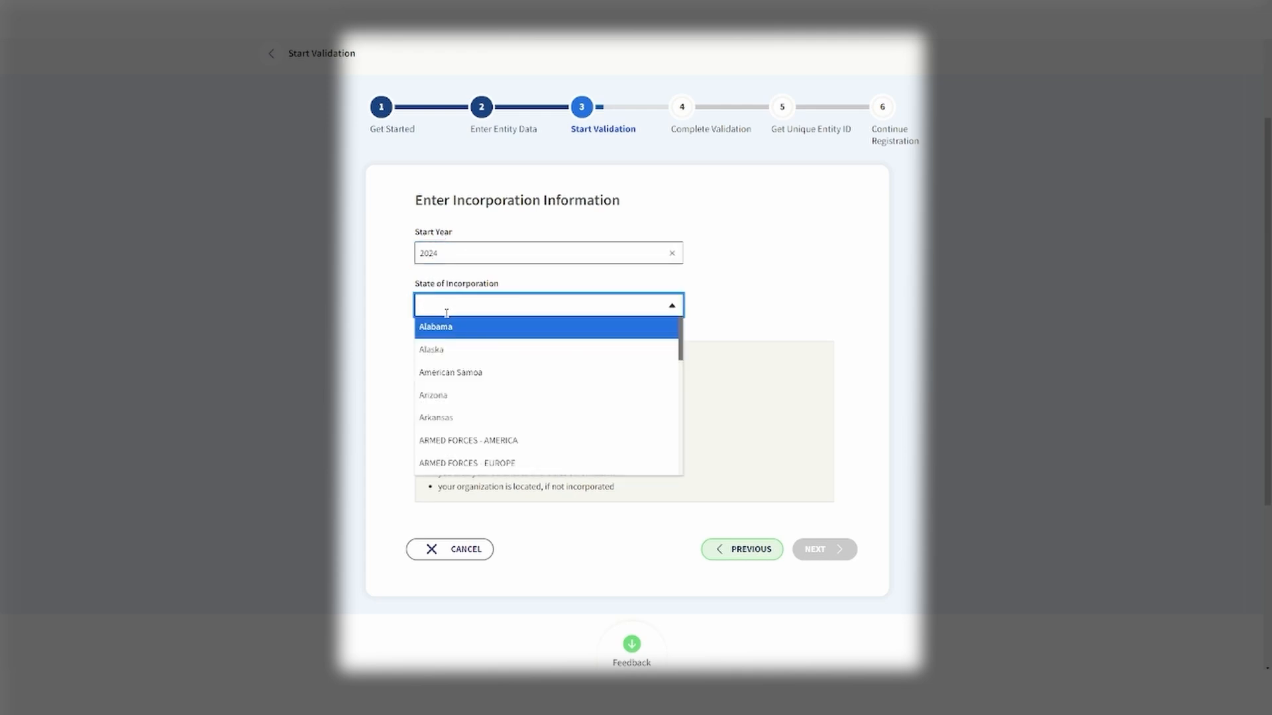
{"action": "type", "text": "f"}
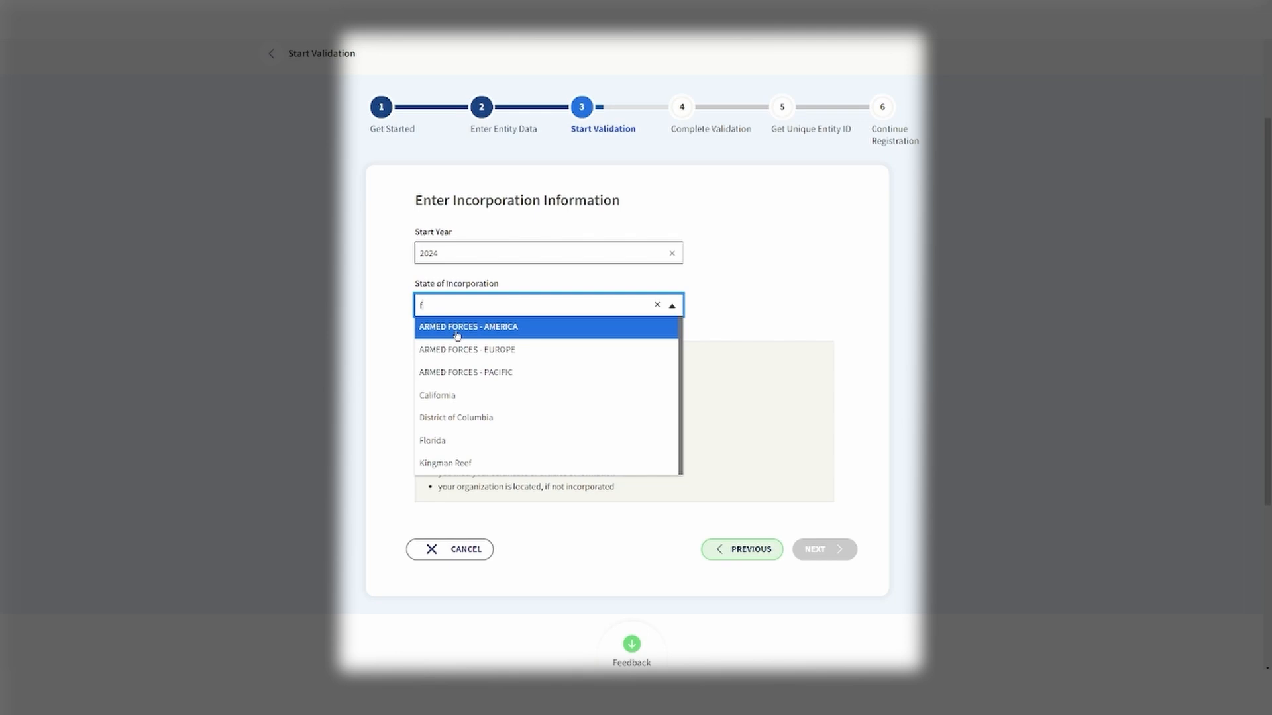
{"action": "type", "text": "lo"}
{"action": "left_click", "coordinate": [453, 328]}
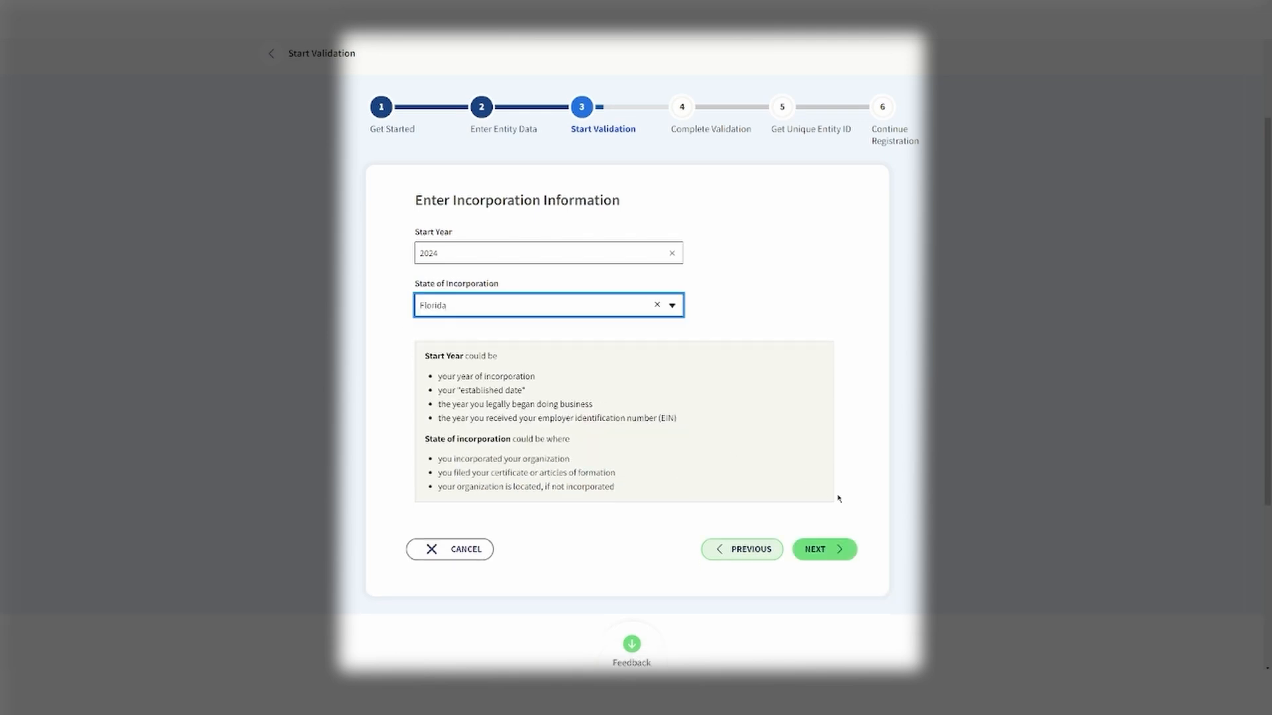
{"action": "left_click", "coordinate": [828, 556]}
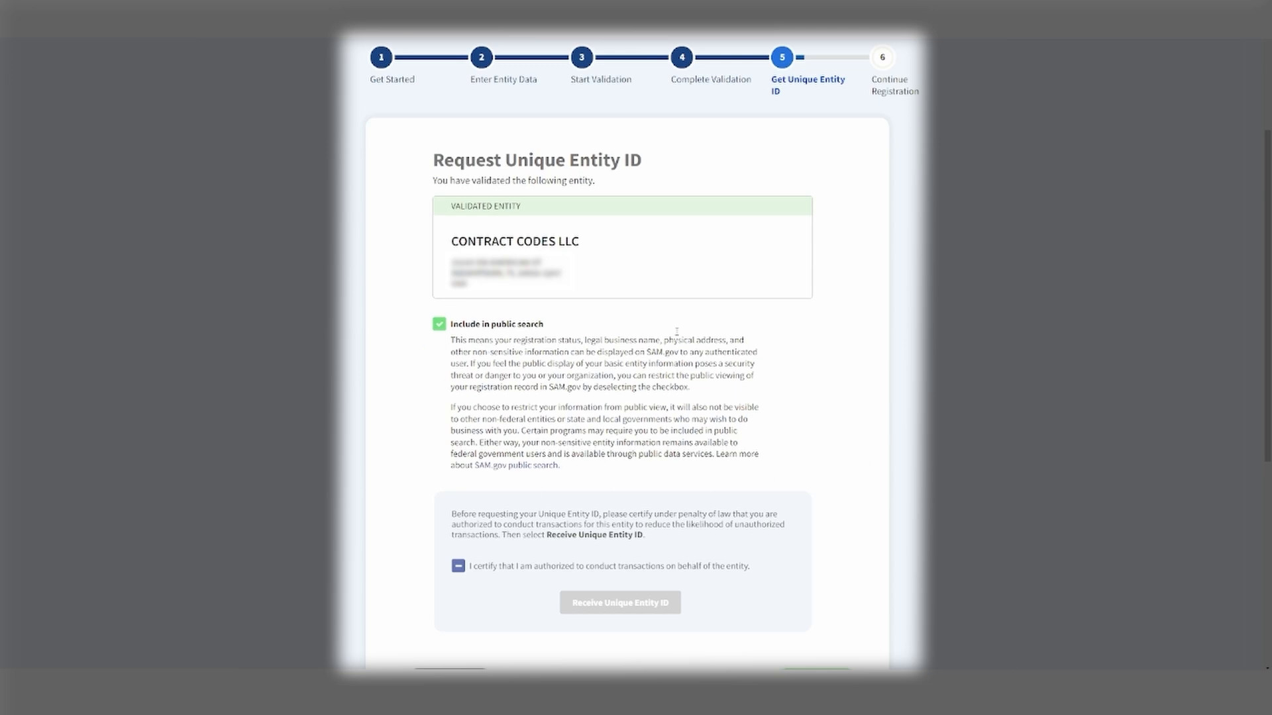
Step: Certify the authorization to conduct transactions on behalf of the entity and request its Unique Entity ID
{"action": "scroll", "coordinate": [498, 523], "scroll_direction": "down", "scroll_amount": 2}
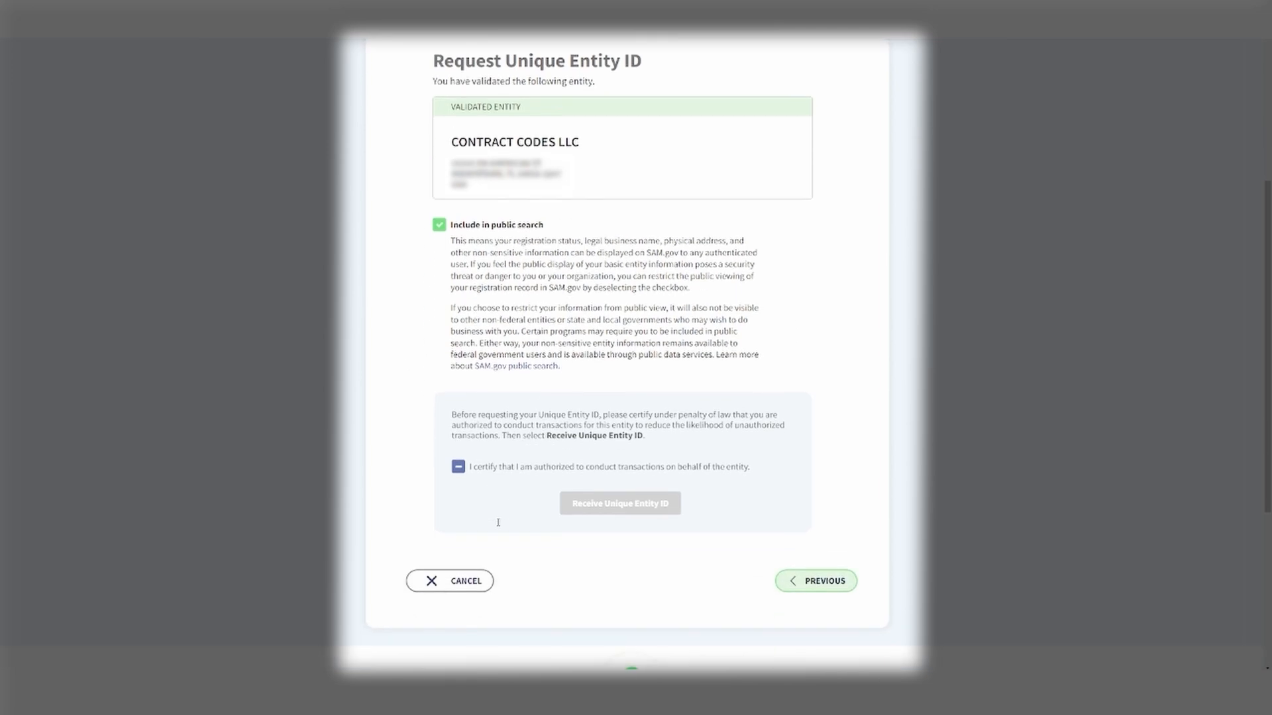
{"action": "left_click", "coordinate": [454, 465]}
{"action": "left_click", "coordinate": [457, 468]}
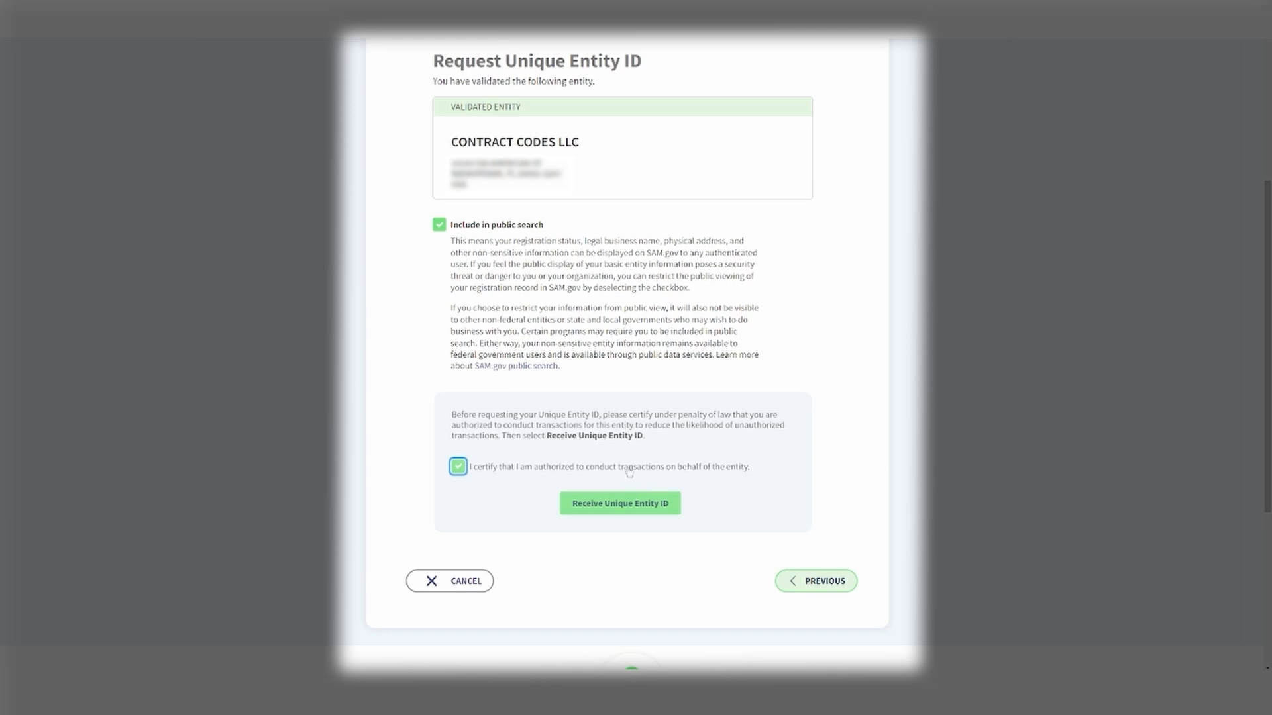
{"action": "left_click", "coordinate": [621, 514]}
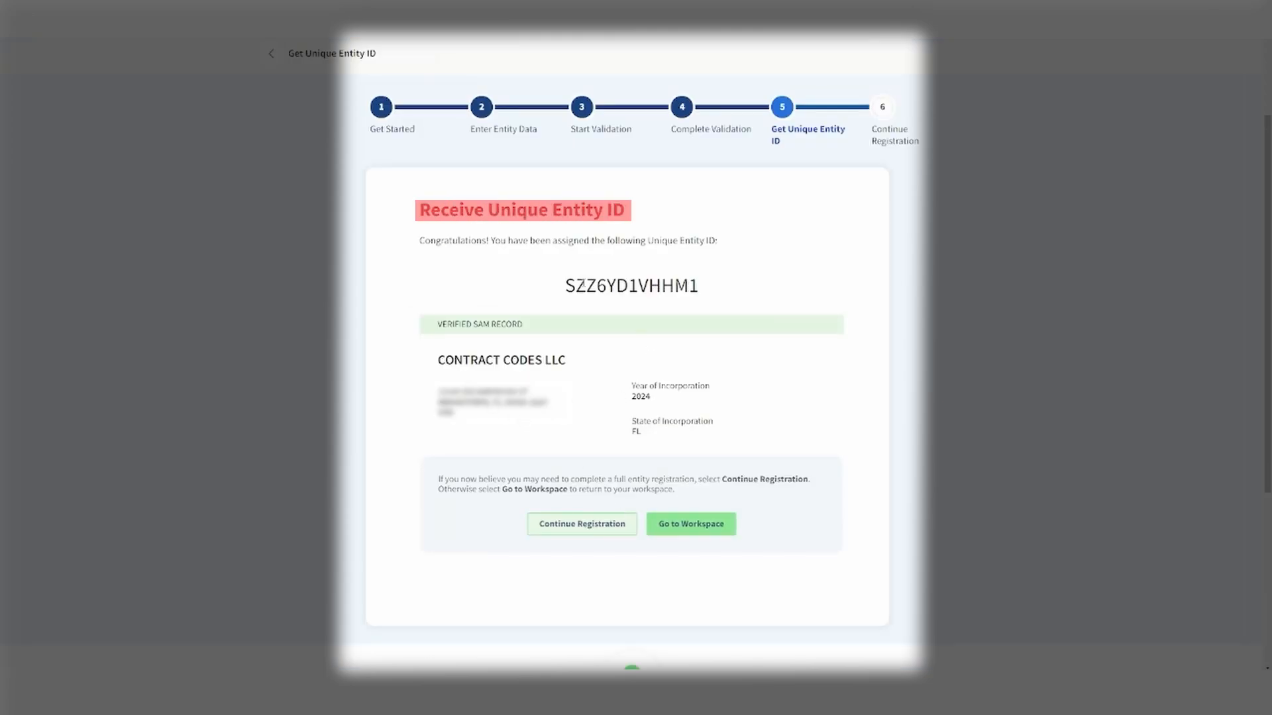
Step: Highlight the assigned Unique Entity ID, clear the highlight, and continue to the full entity registration
{"action": "double_click", "coordinate": [631, 286]}
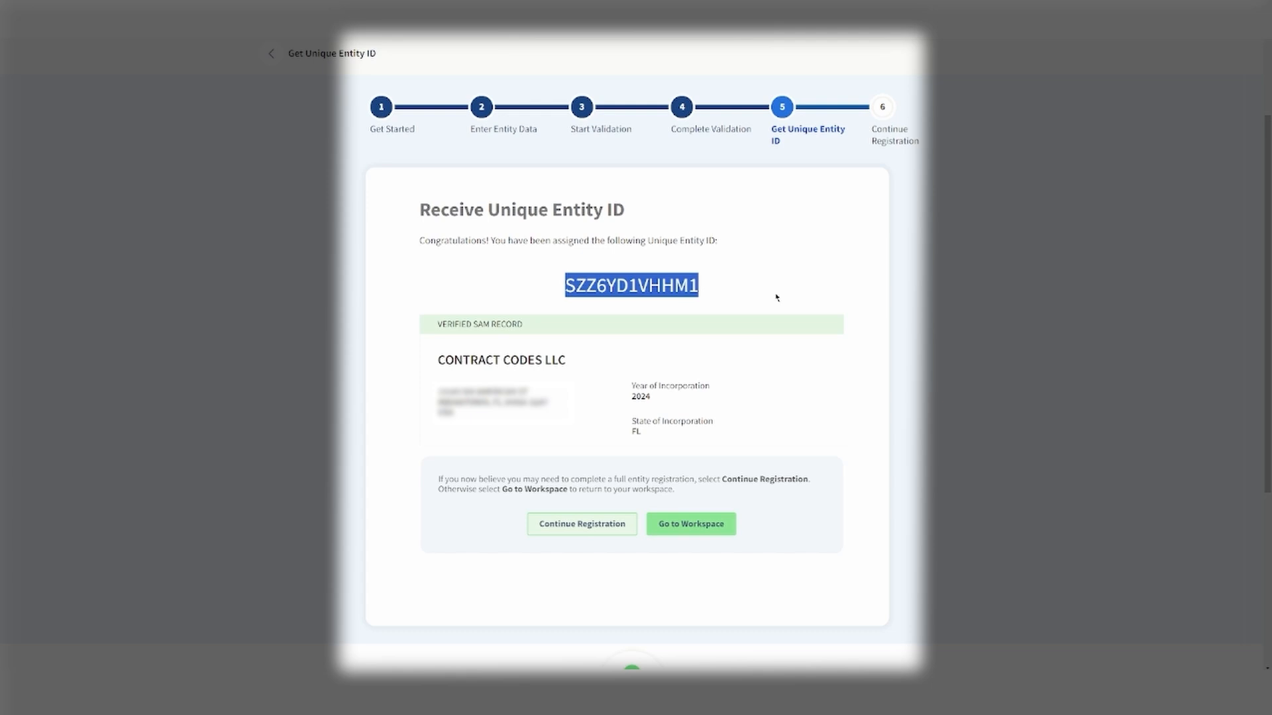
{"action": "left_click", "coordinate": [765, 309]}
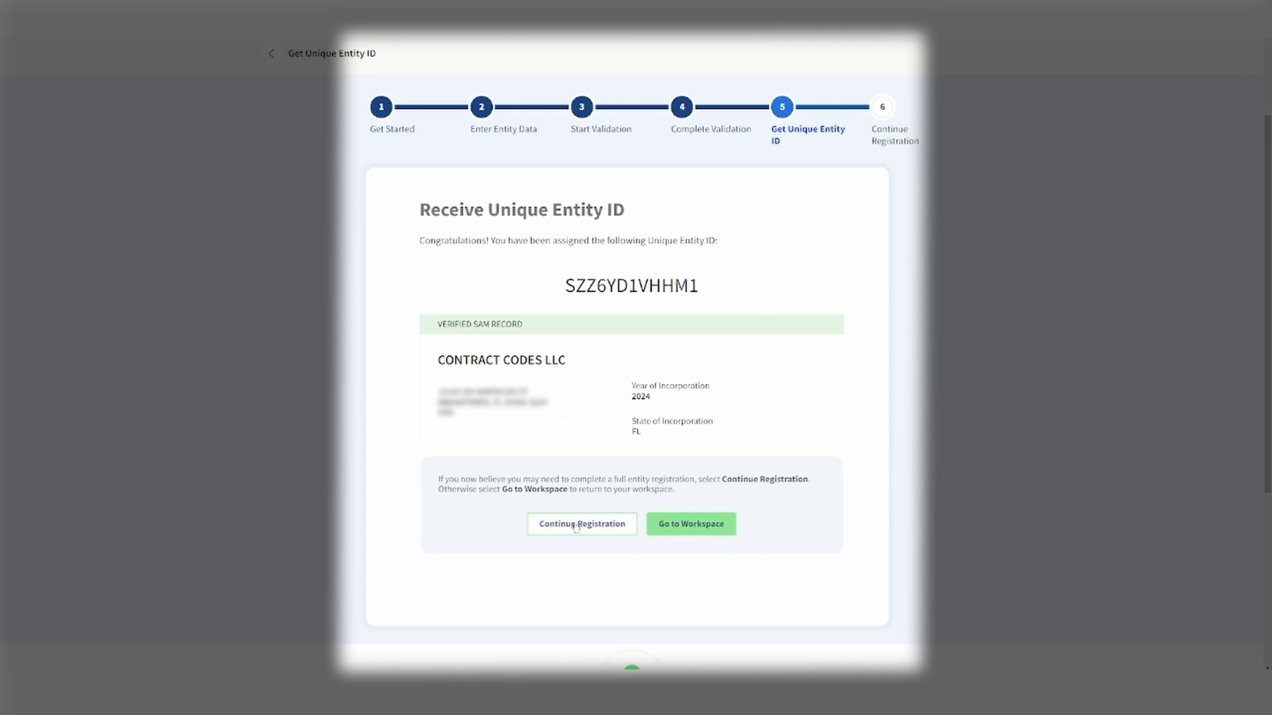
{"action": "scroll", "coordinate": [570, 525], "scroll_direction": "down", "scroll_amount": 1}
{"action": "left_click", "coordinate": [583, 476]}
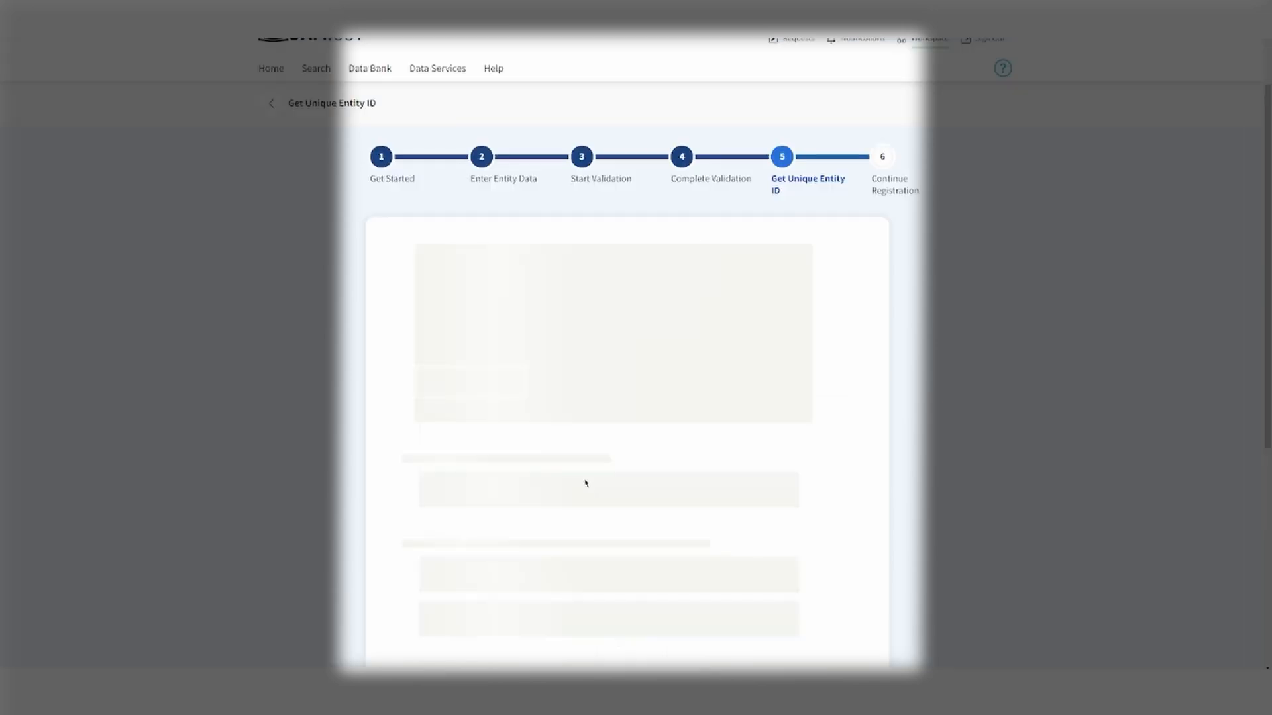
{"action": "scroll", "coordinate": [266, 576], "scroll_direction": "down", "scroll_amount": 2}
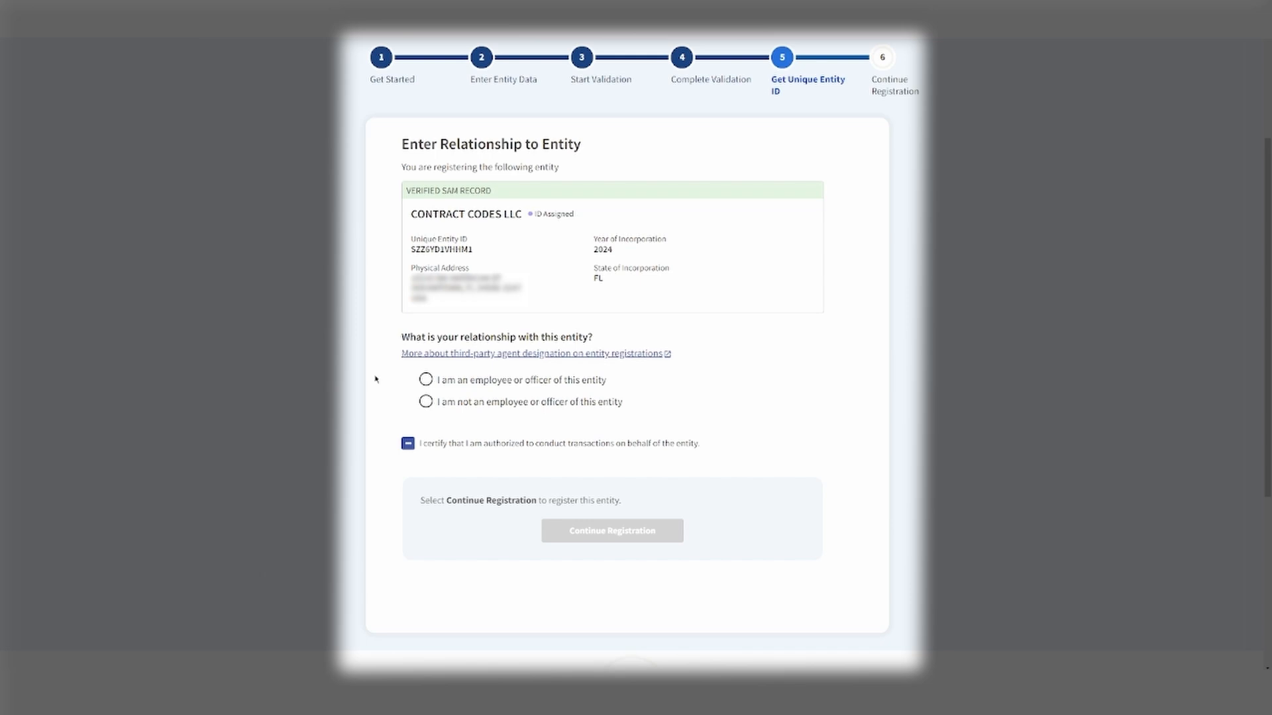
{"action": "left_click", "coordinate": [426, 388]}
{"action": "left_click", "coordinate": [425, 402]}
{"action": "scroll", "coordinate": [459, 475], "scroll_direction": "down", "scroll_amount": 1}
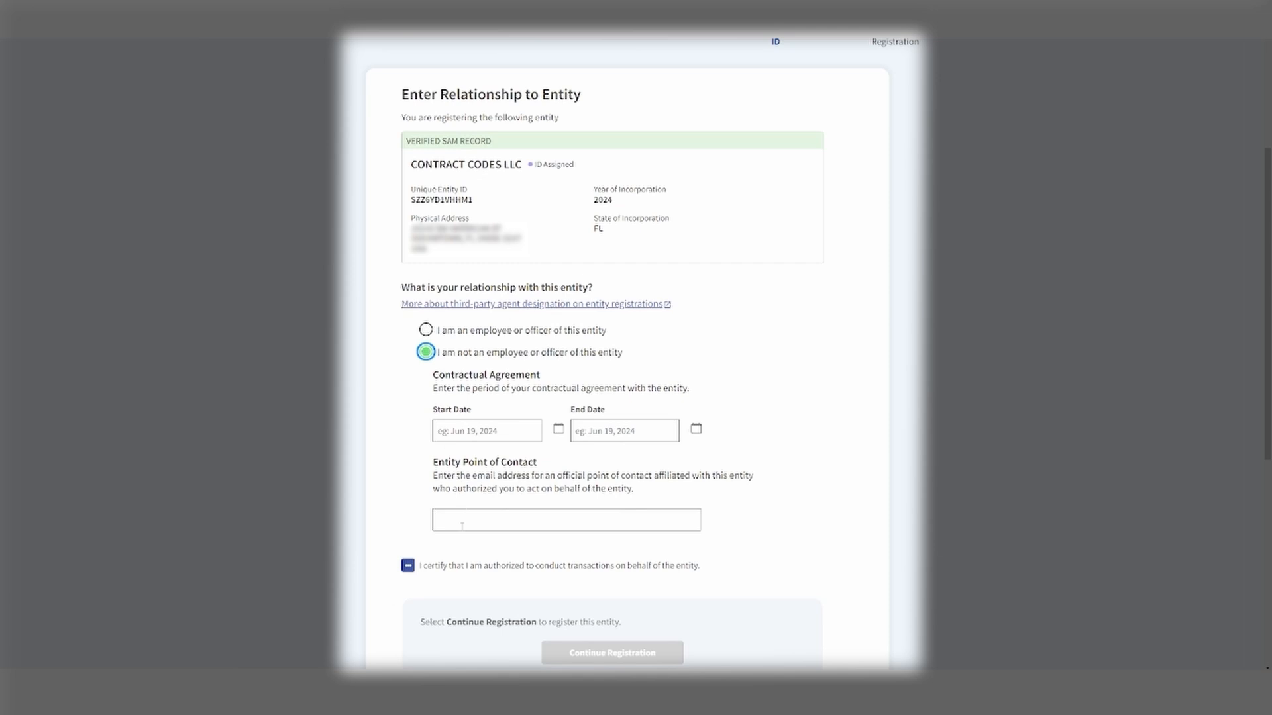
{"action": "scroll", "coordinate": [460, 530], "scroll_direction": "up", "scroll_amount": 1}
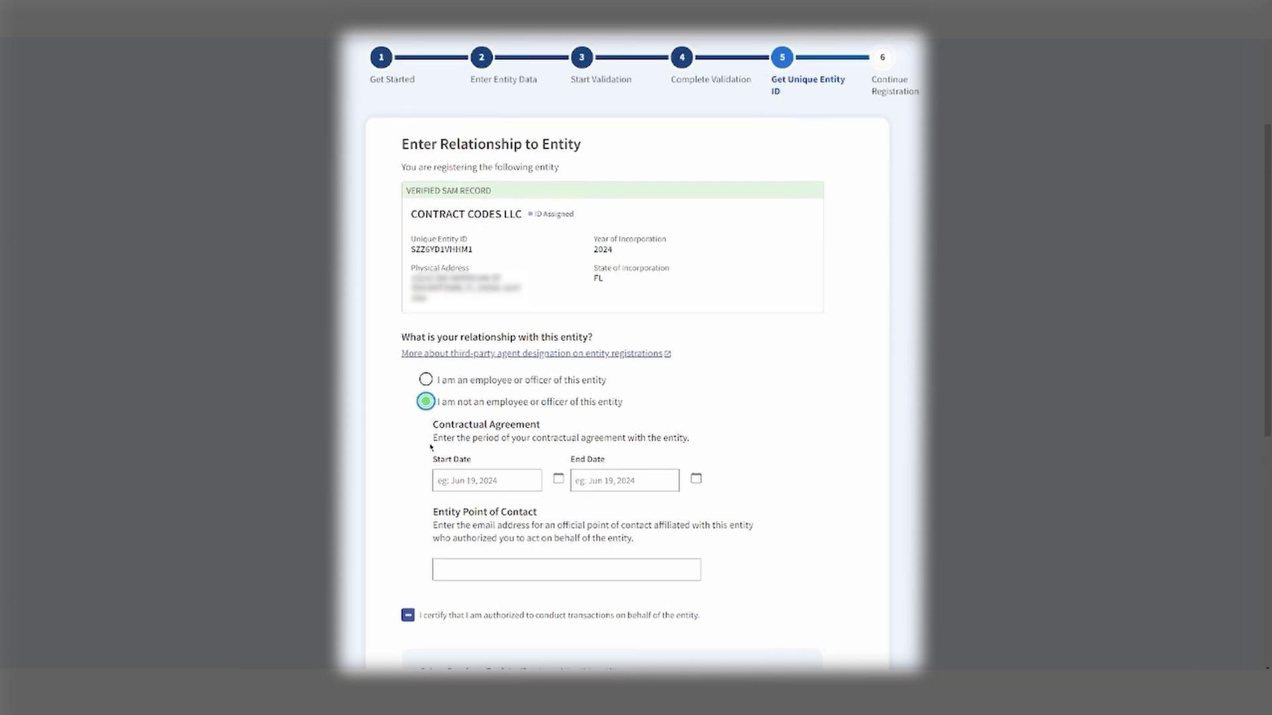
Step: Declare being an employee or officer of the entity, certify the authorization to conduct transactions, and continue the registration
{"action": "left_click", "coordinate": [424, 380]}
{"action": "scroll", "coordinate": [353, 483], "scroll_direction": "down", "scroll_amount": 1}
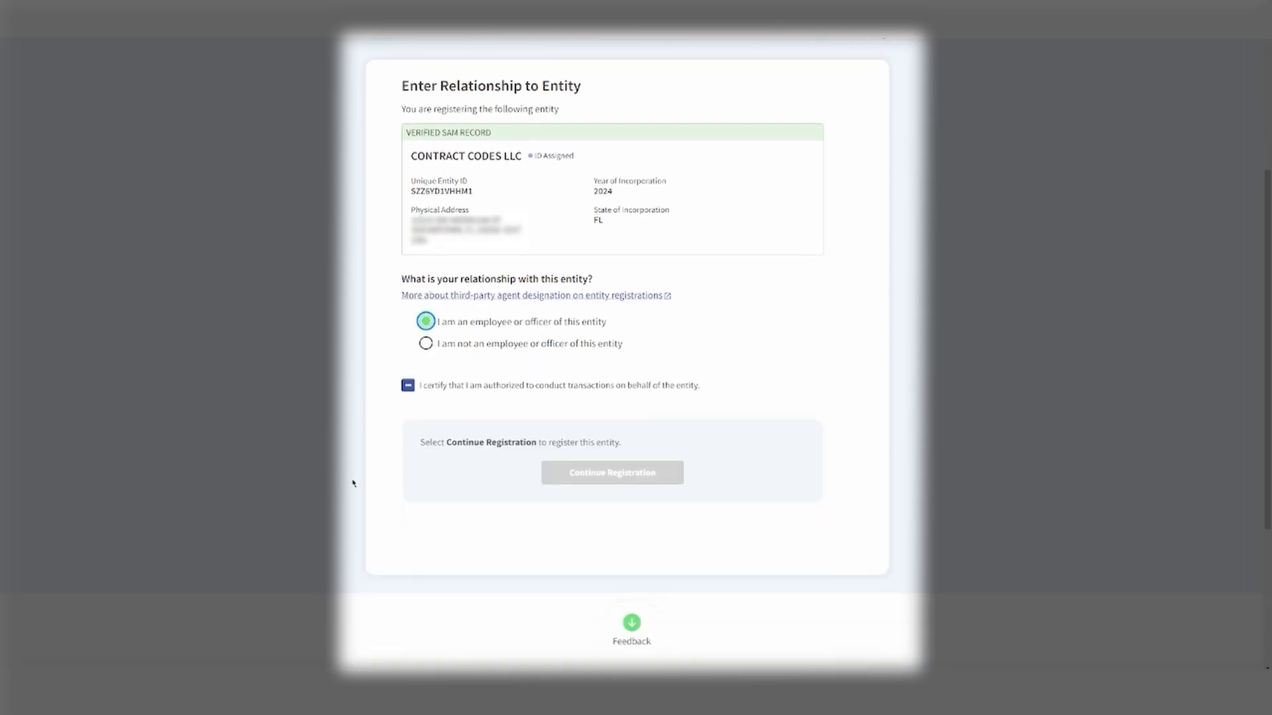
{"action": "scroll", "coordinate": [353, 483], "scroll_direction": "down", "scroll_amount": 1}
{"action": "left_click", "coordinate": [407, 343]}
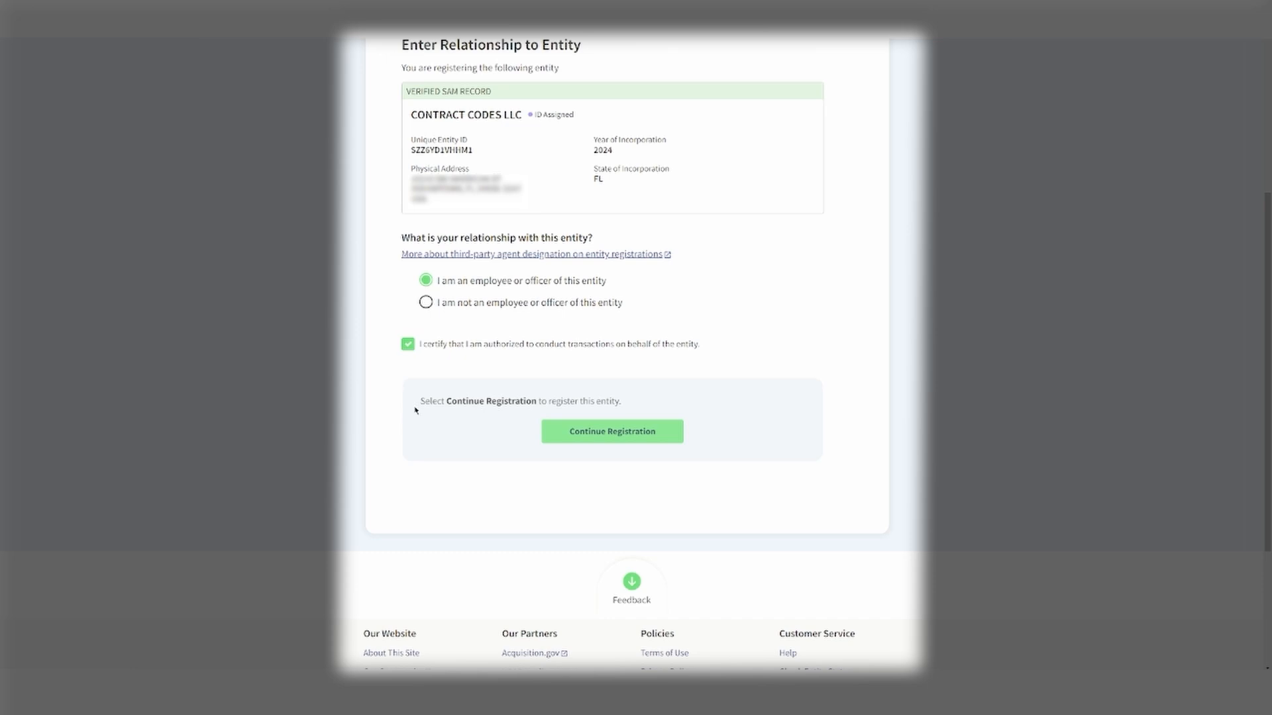
{"action": "left_click", "coordinate": [582, 432]}
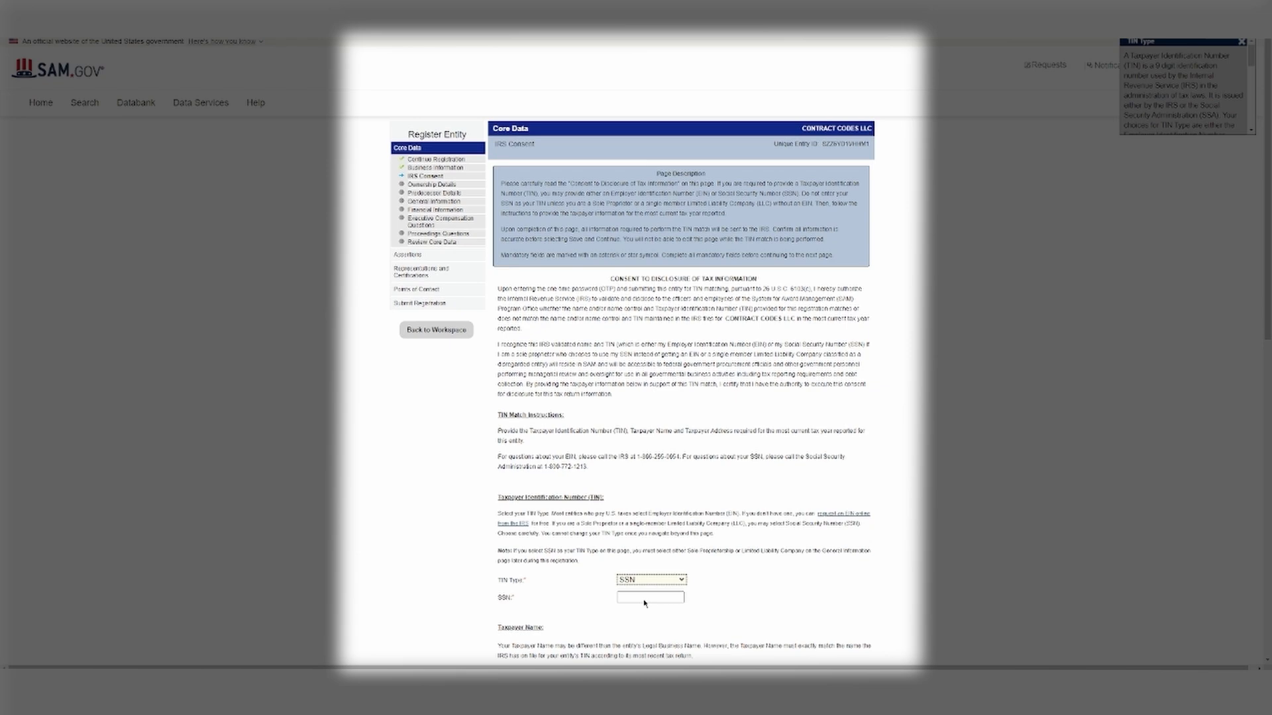
Step: Enter the taxpayer's Social Security Number for the SSN TIN type
{"action": "left_click", "coordinate": [647, 598]}
{"action": "type", "text": "123456789"}
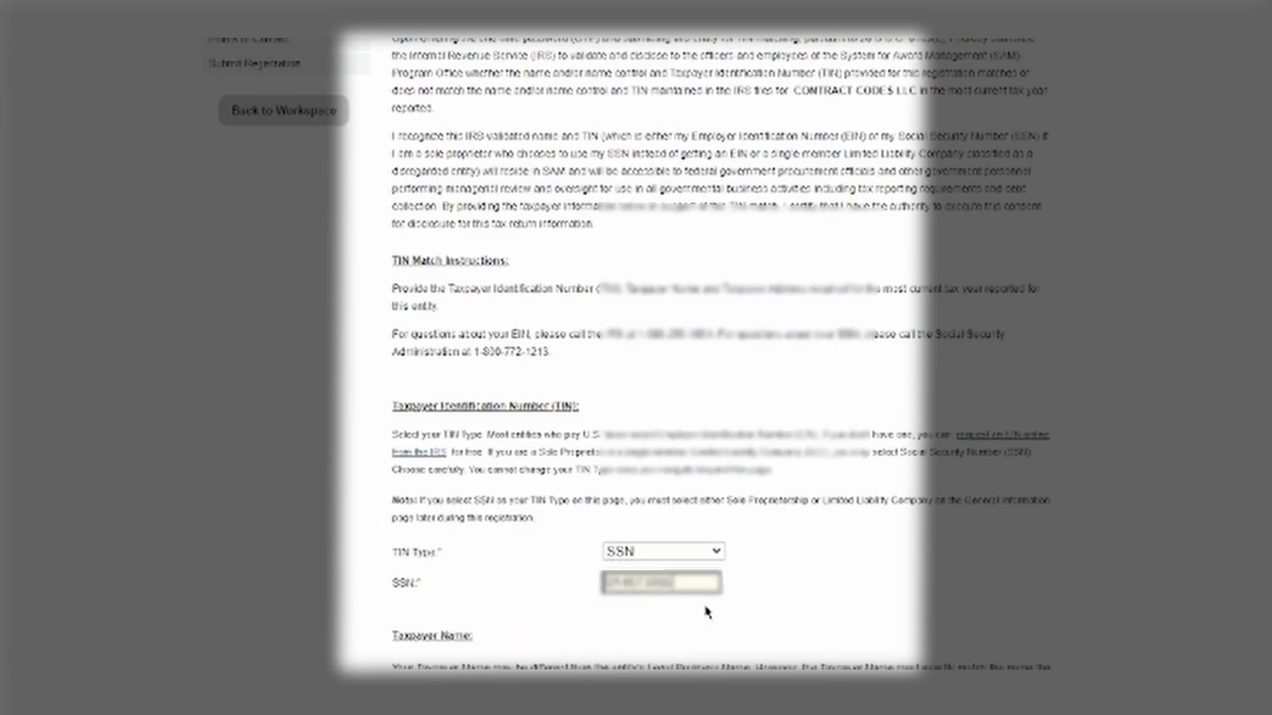
Step: Fill in the taxpayer name, address, tax year and consenting individual's name and title, save, and confirm the IRS consent with the one-time password
{"action": "scroll", "coordinate": [806, 565], "scroll_direction": "down", "scroll_amount": 8}
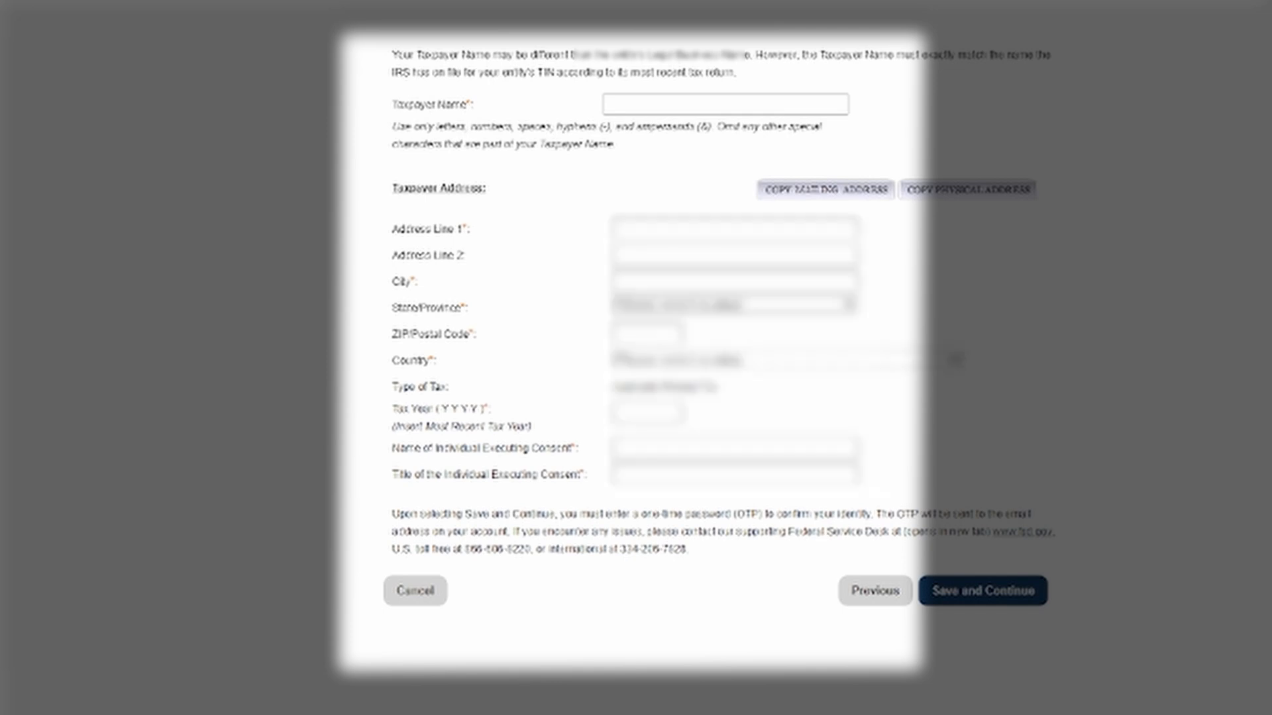
{"action": "type", "text": "wner"}
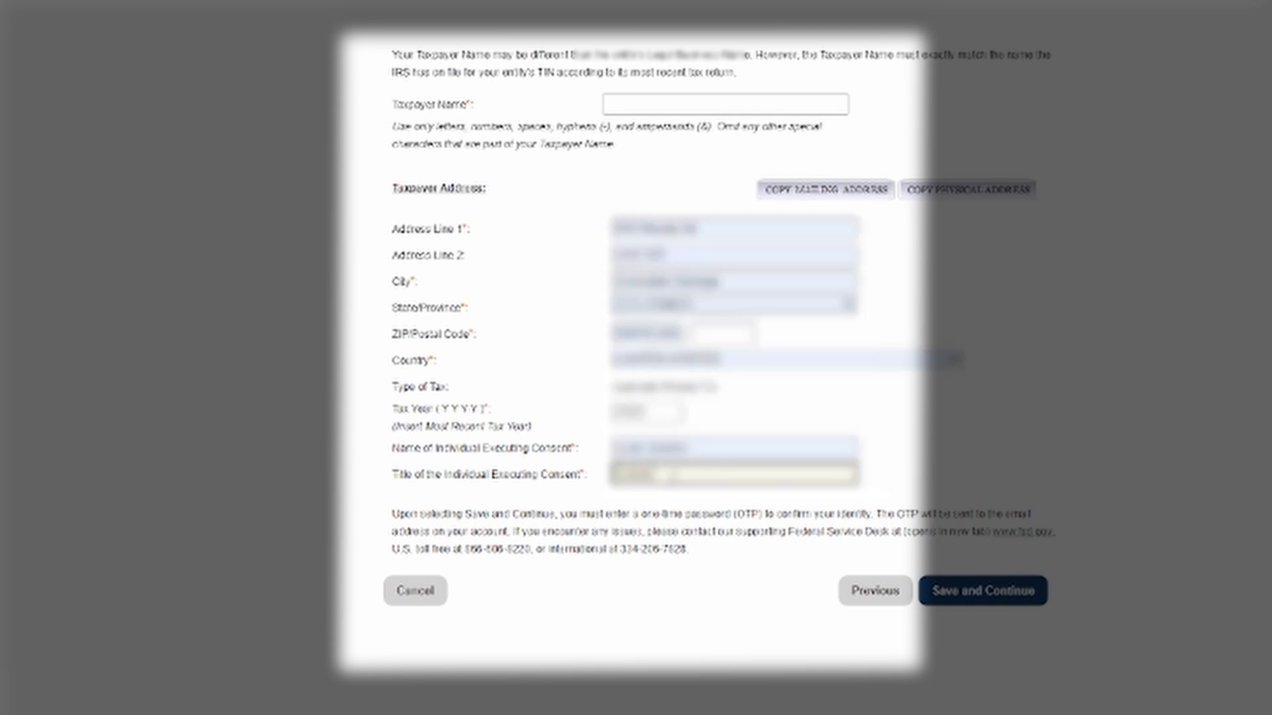
{"action": "scroll", "coordinate": [704, 514], "scroll_direction": "down", "scroll_amount": 2}
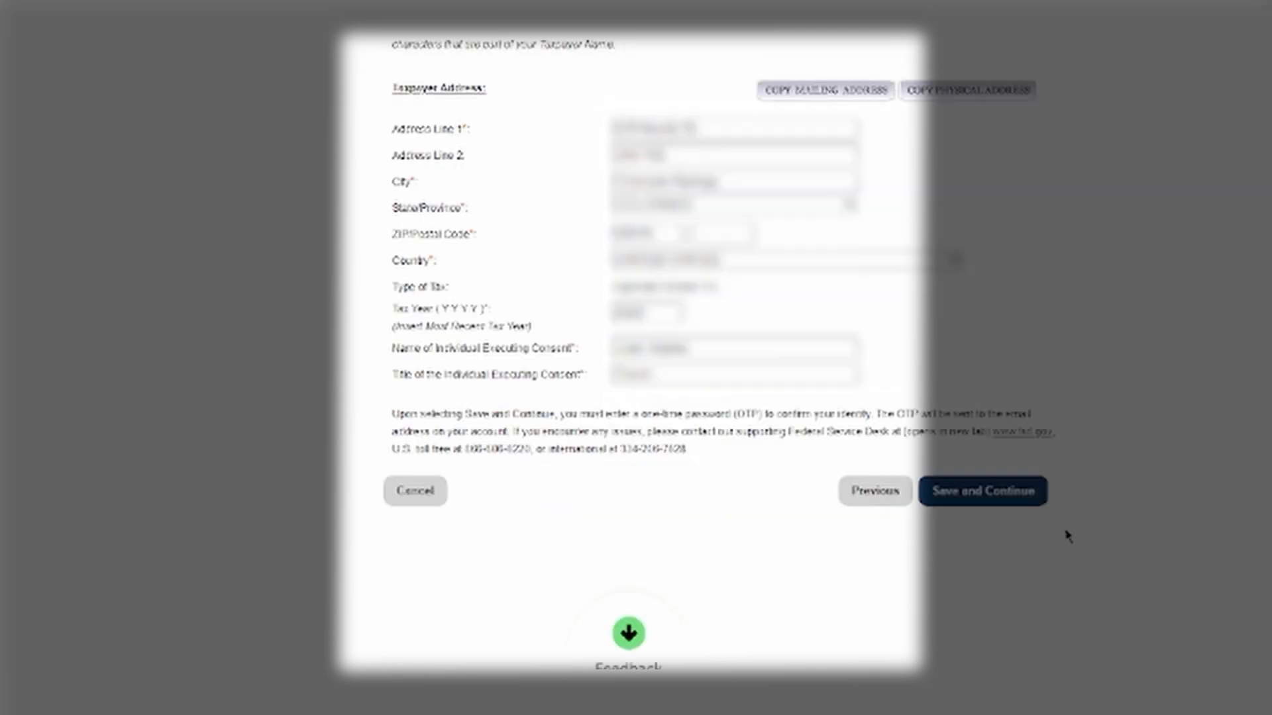
{"action": "left_click", "coordinate": [993, 498]}
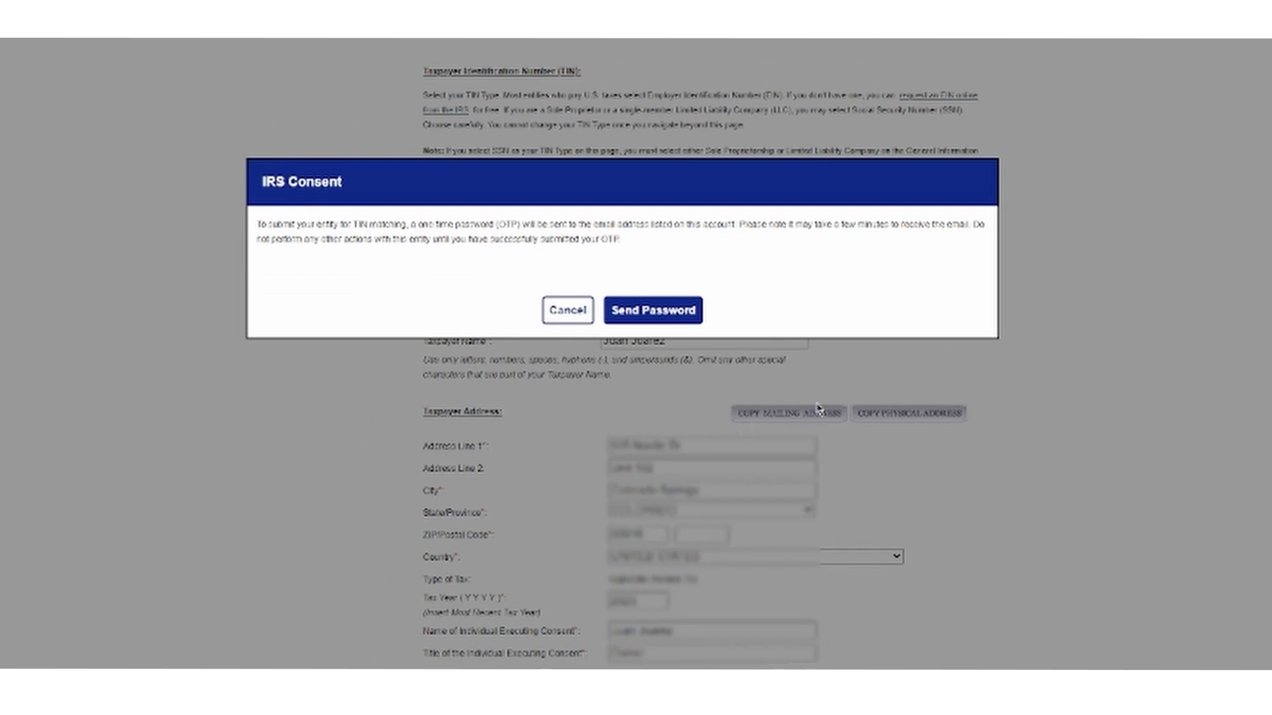
{"action": "left_click", "coordinate": [616, 324]}
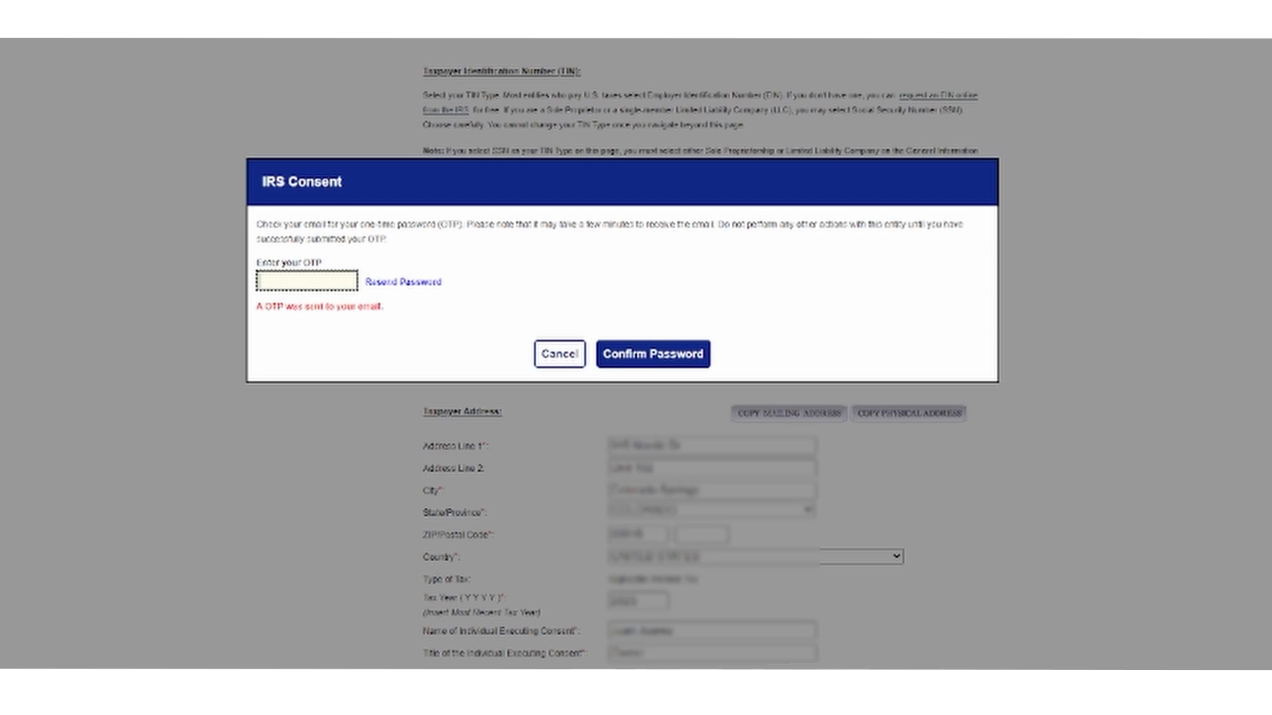
{"action": "left_click", "coordinate": [649, 358]}
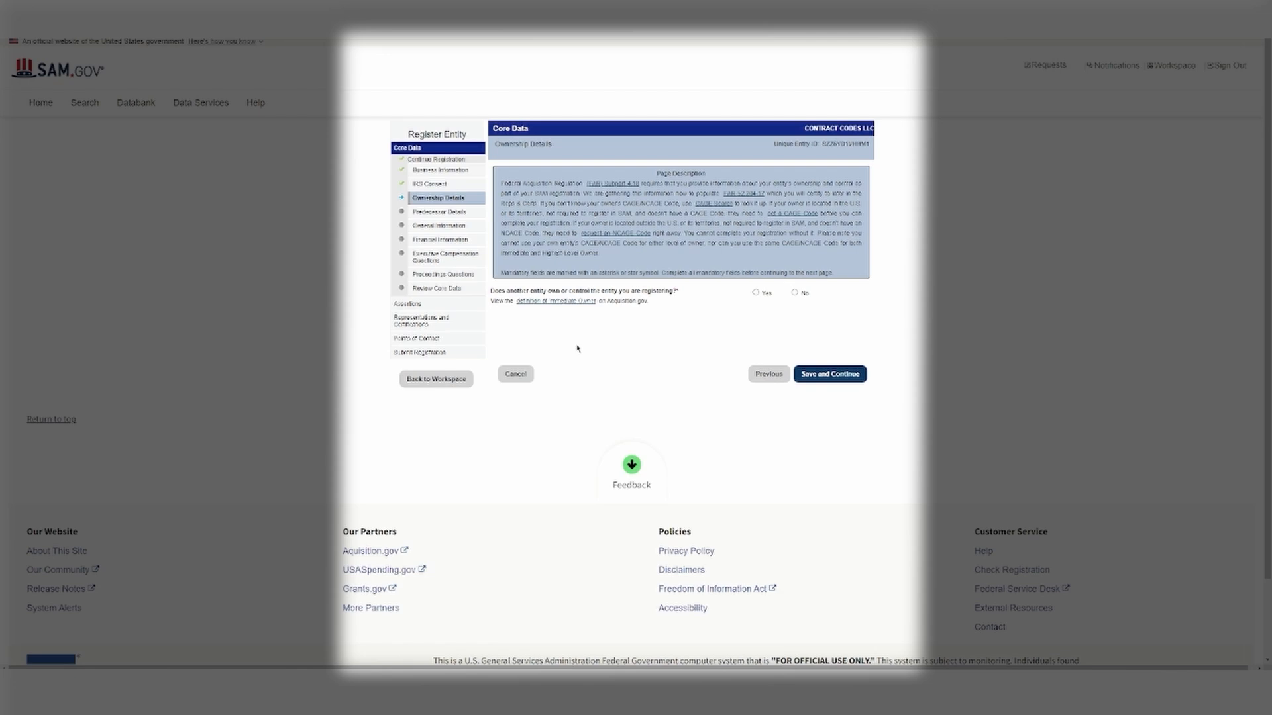
Step: Answer No to the ownership question and No to the predecessor question, saving and continuing after each
{"action": "left_click", "coordinate": [794, 292]}
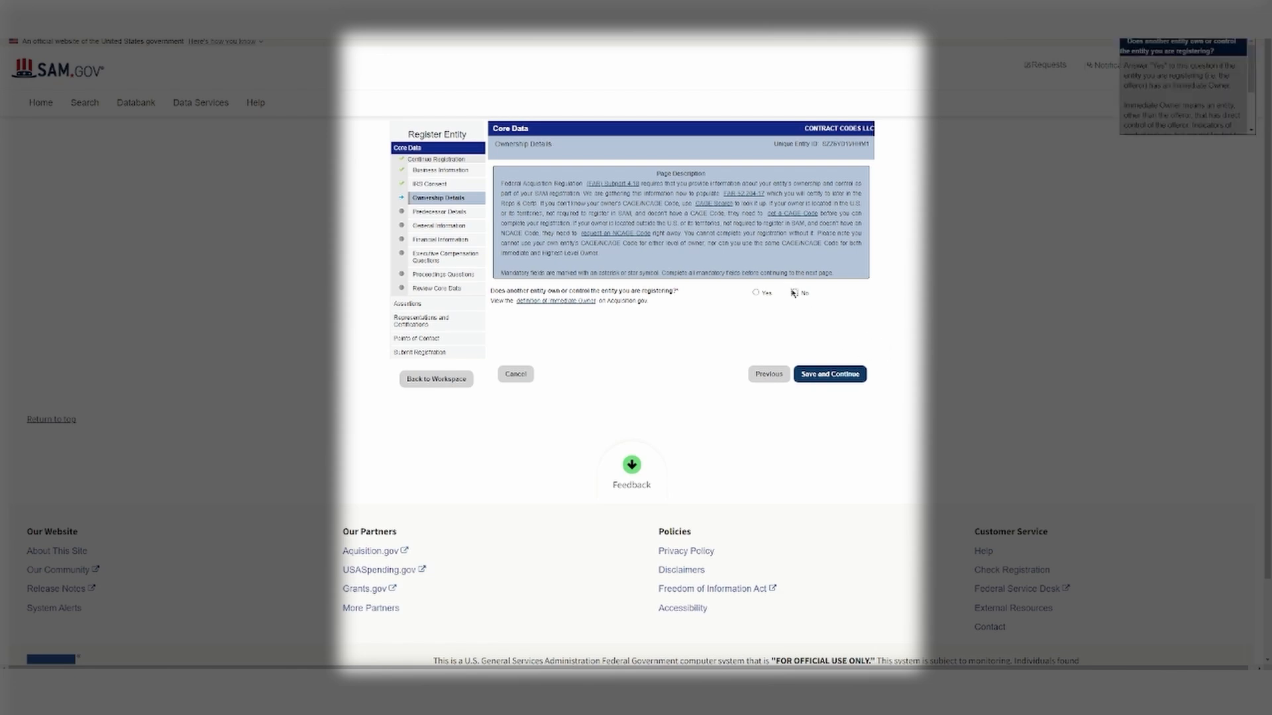
{"action": "left_click", "coordinate": [816, 376]}
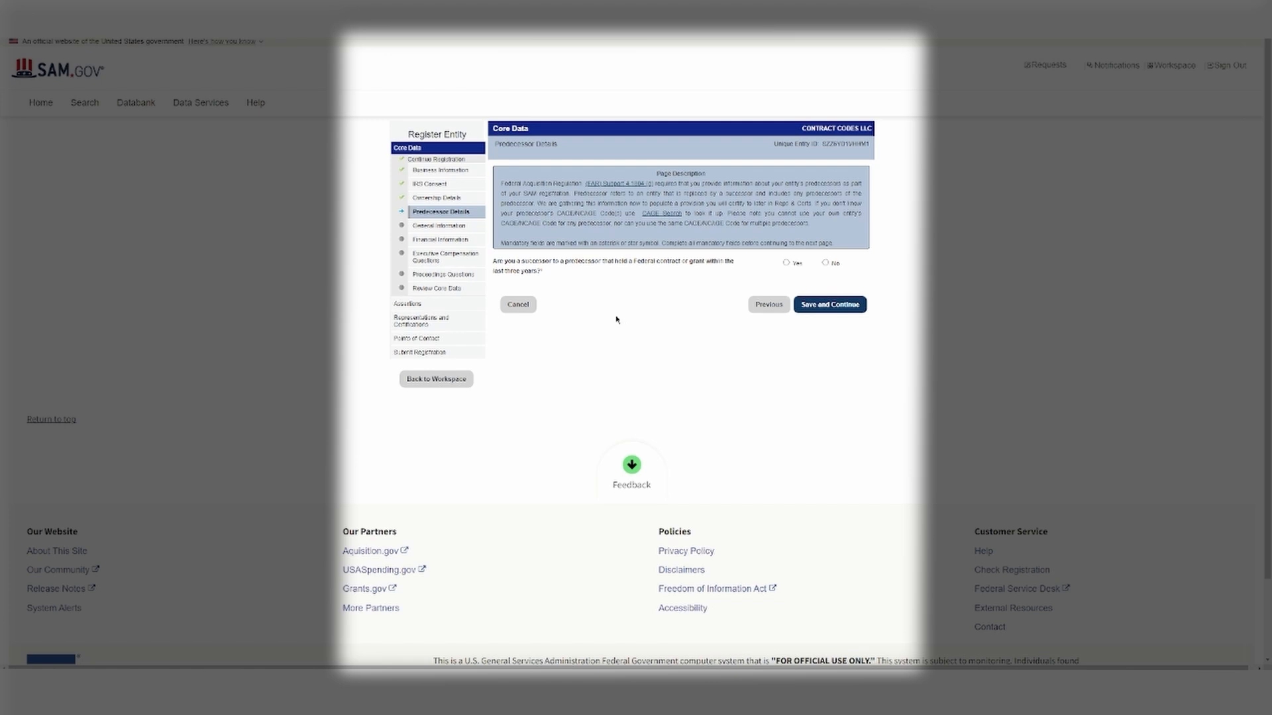
{"action": "left_click", "coordinate": [826, 264]}
{"action": "left_click", "coordinate": [826, 310]}
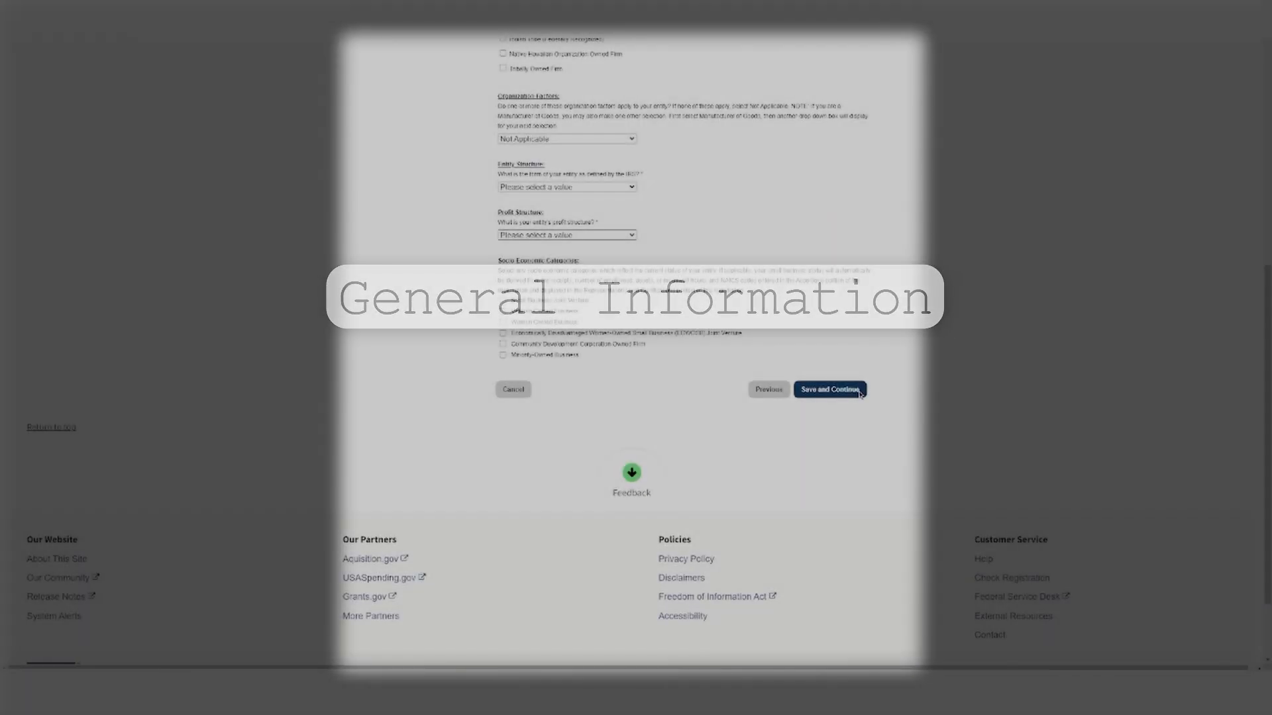
Step: Set the country of incorporation to United States and the state of incorporation to Florida in General Information
{"action": "scroll", "coordinate": [859, 394], "scroll_direction": "up", "scroll_amount": 7}
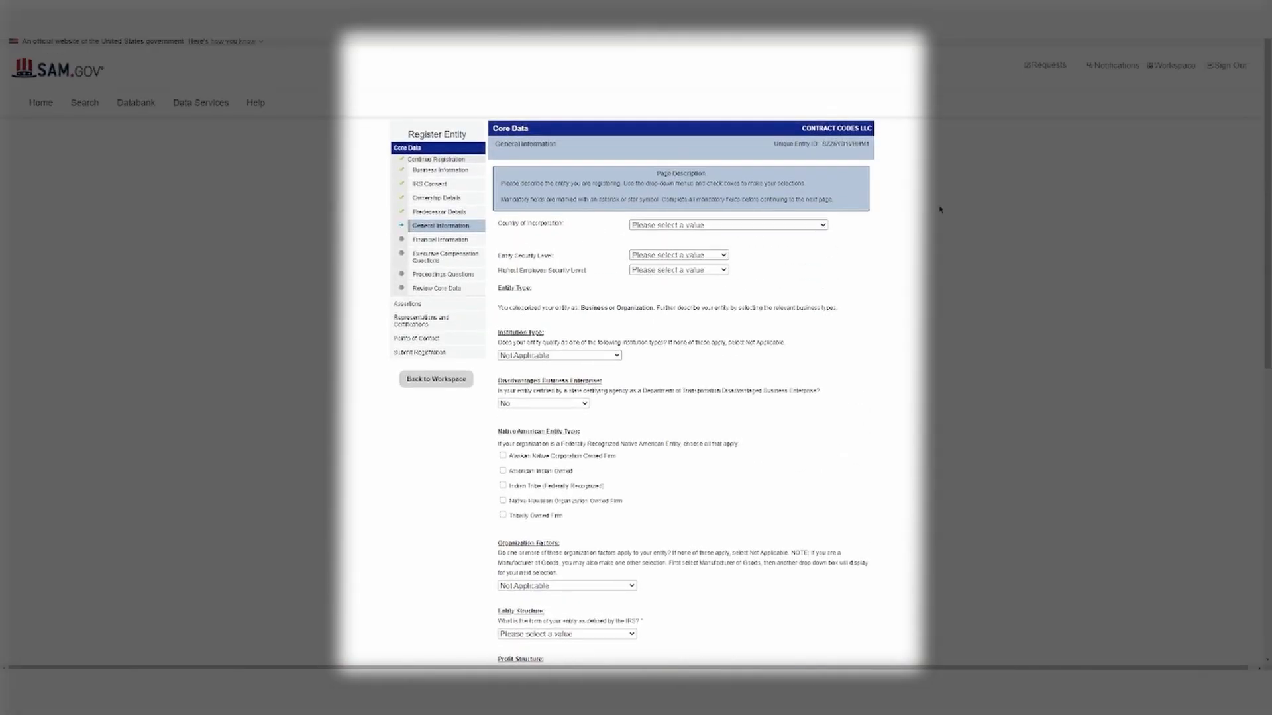
{"action": "left_click", "coordinate": [700, 226]}
{"action": "scroll", "coordinate": [701, 227], "scroll_direction": "down", "scroll_amount": 1}
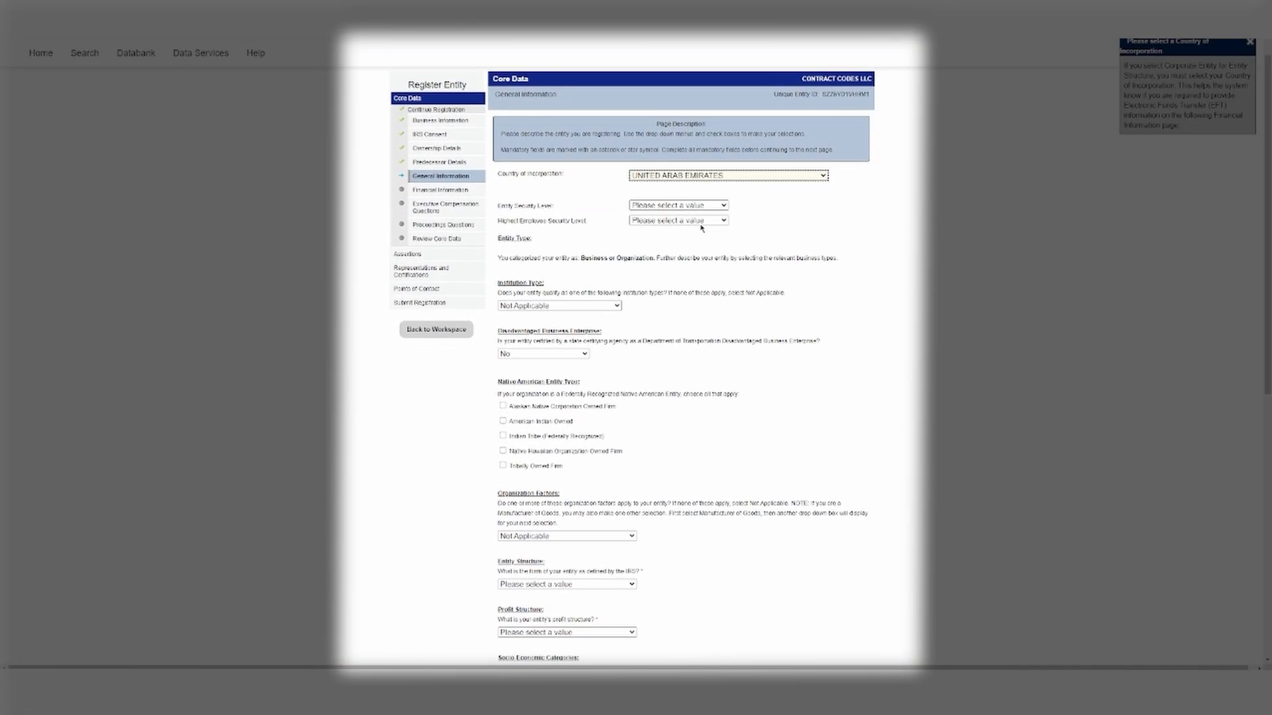
{"action": "left_click", "coordinate": [743, 175]}
{"action": "key", "text": "u"}
{"action": "key", "text": "u"}
{"action": "key", "text": "u"}
{"action": "left_click", "coordinate": [651, 342]}
{"action": "left_click", "coordinate": [658, 193]}
{"action": "key", "text": "f"}
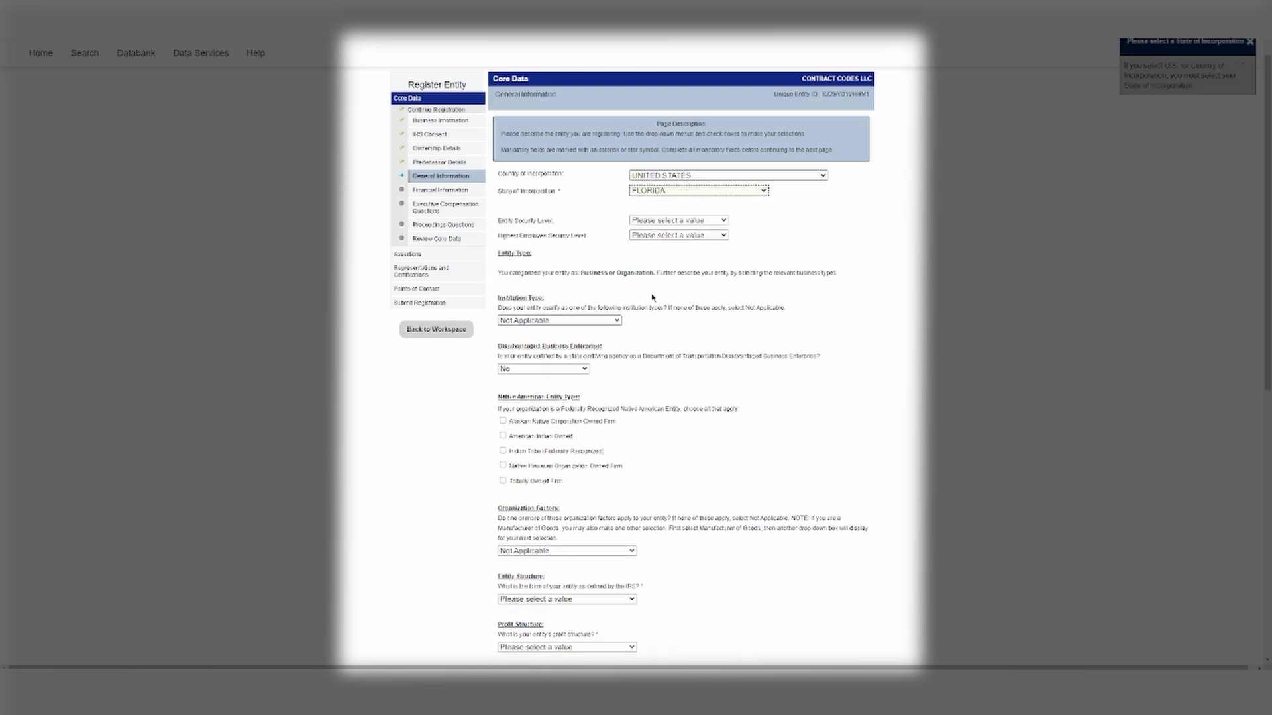
Step: Set the entity security level to Not Applicable and the highest employee security level to Government Secret
{"action": "left_click", "coordinate": [662, 220]}
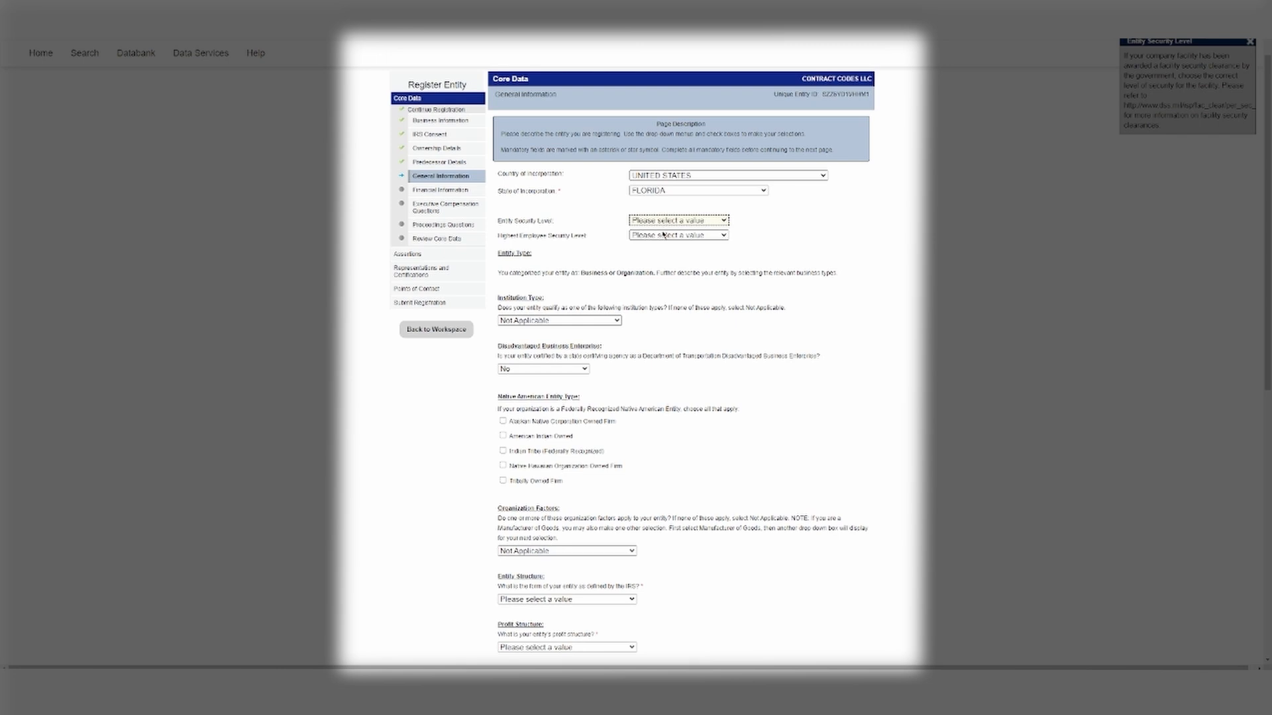
{"action": "key", "text": "n"}
{"action": "key", "text": "Tab"}
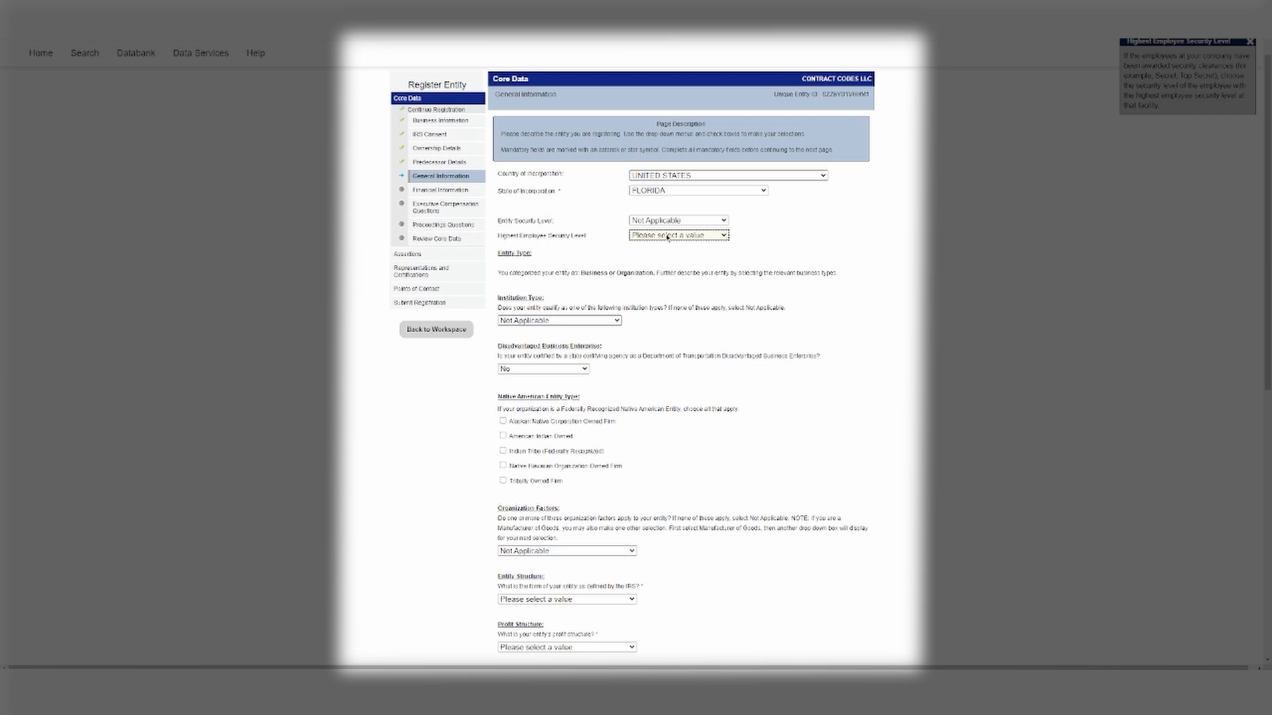
{"action": "key", "text": "n"}
{"action": "left_click", "coordinate": [646, 239]}
{"action": "left_click", "coordinate": [651, 285]}
{"action": "left_click", "coordinate": [661, 262]}
Step: Keep Not Applicable as institution type and No for Disadvantaged Business Enterprise, and set the organization factor to Limited Liability Company
{"action": "scroll", "coordinate": [661, 264], "scroll_direction": "down", "scroll_amount": 3}
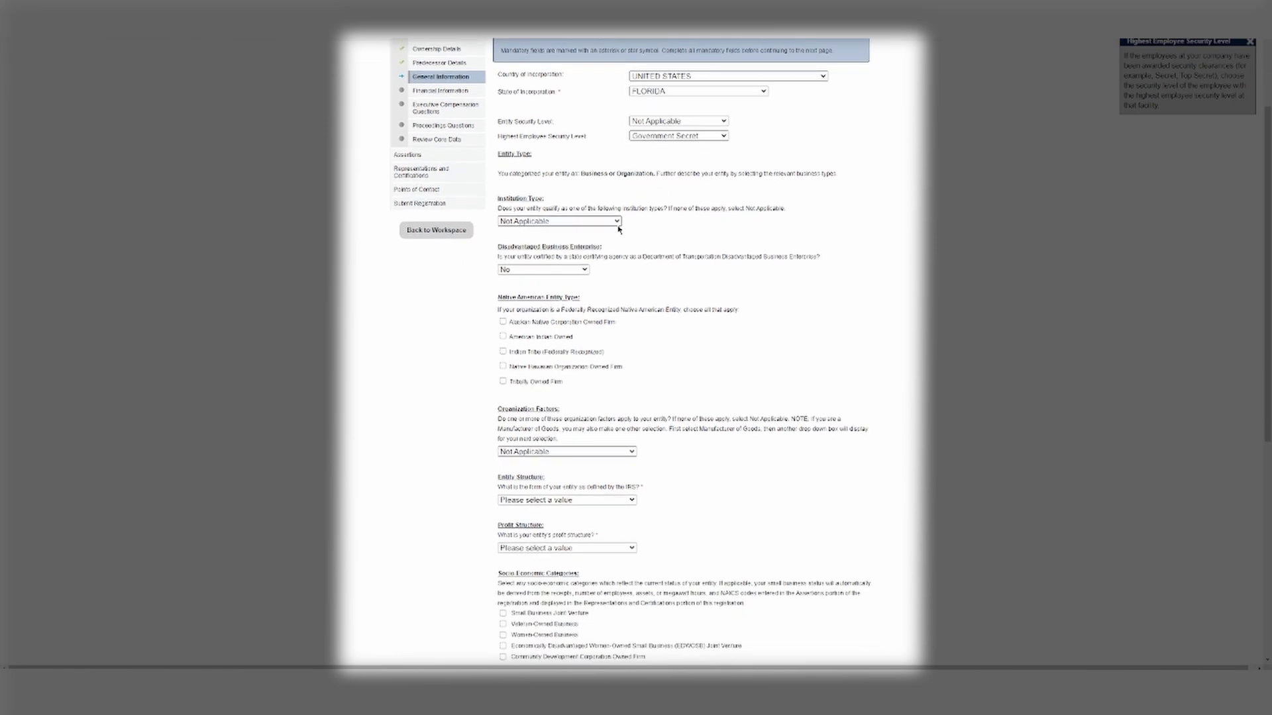
{"action": "left_click", "coordinate": [619, 223]}
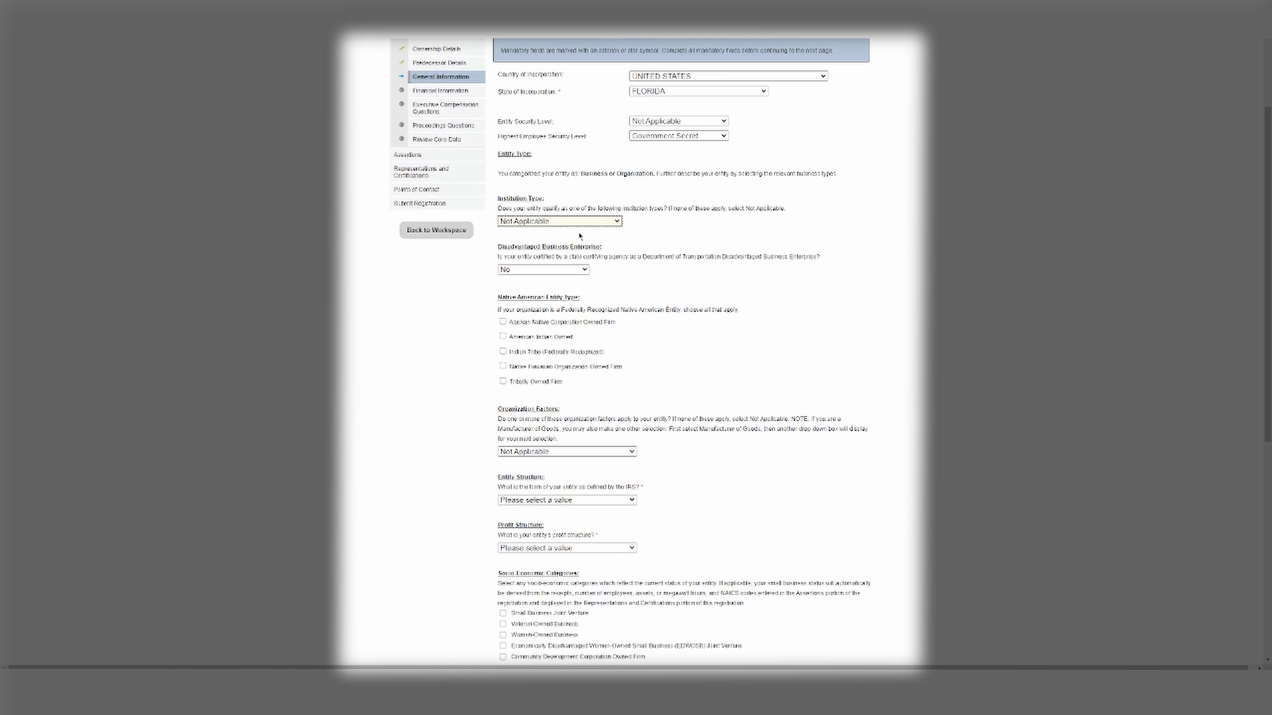
{"action": "key", "text": "Tab"}
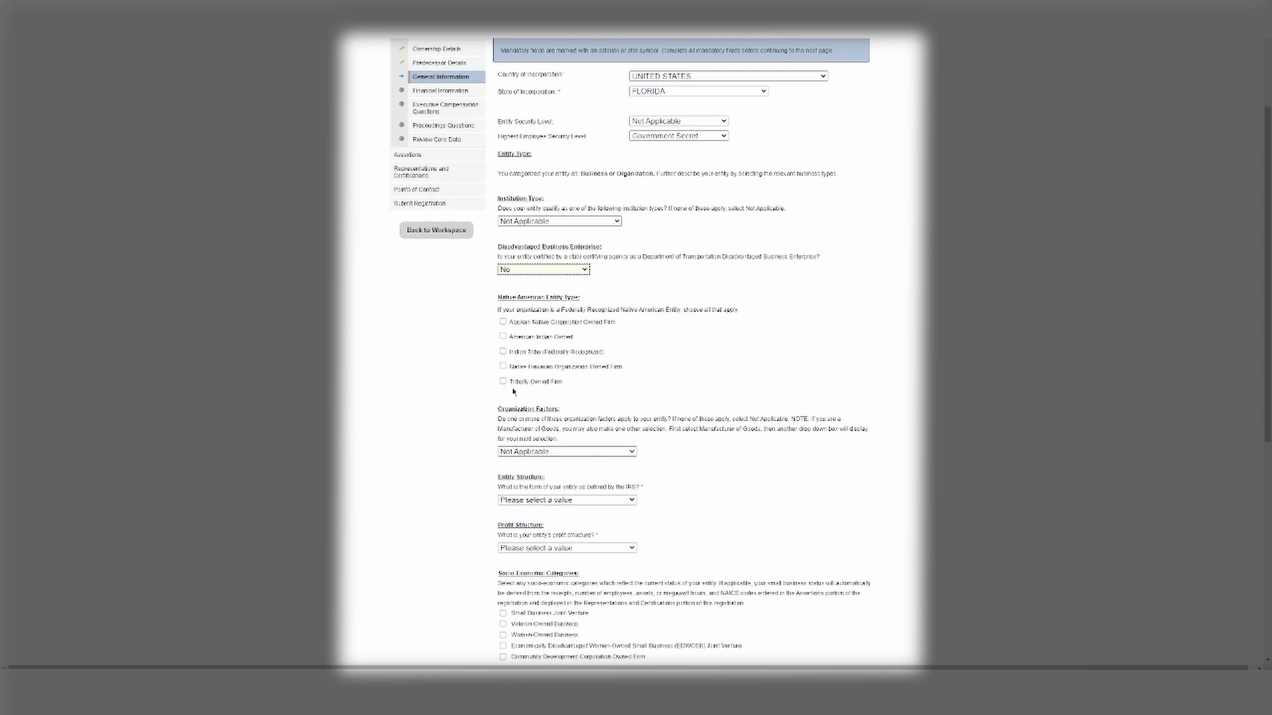
{"action": "scroll", "coordinate": [513, 391], "scroll_direction": "down", "scroll_amount": 3}
{"action": "key", "text": "Tab"}
{"action": "key", "text": "l"}
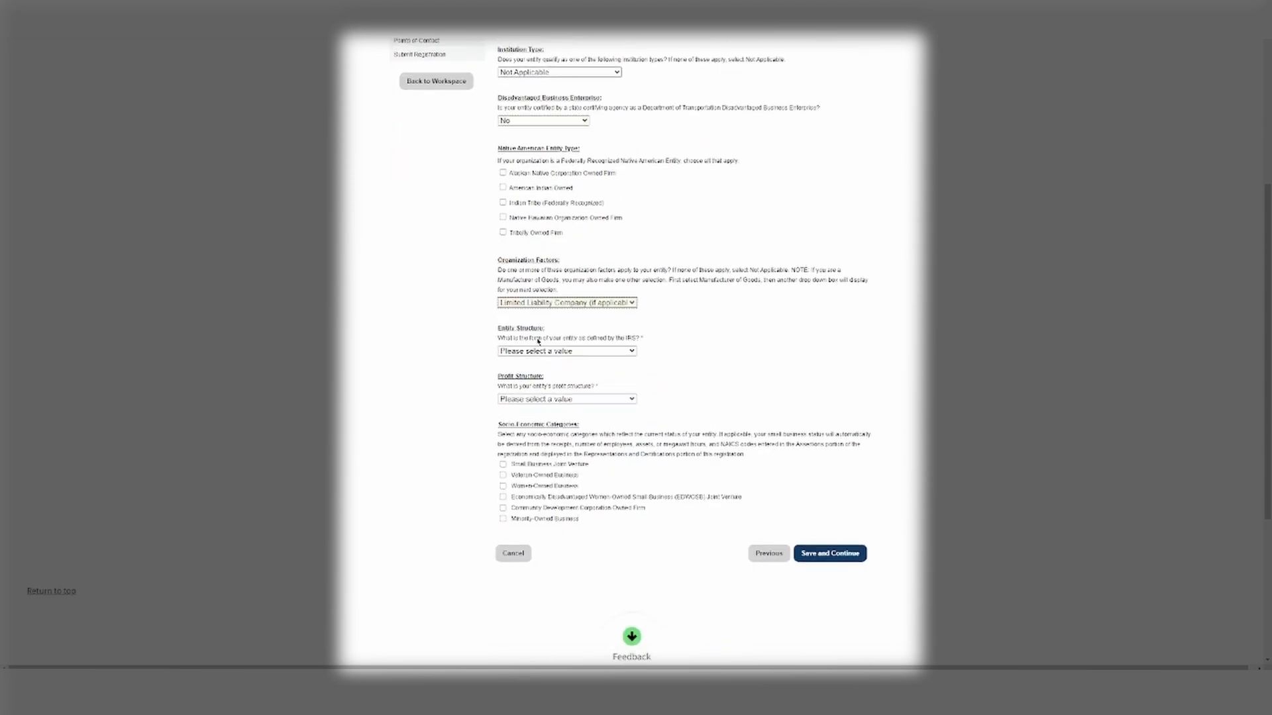
Step: Set the entity structure to Sole Proprietorship and the profit structure to For Profit Organization
{"action": "key", "text": "Tab"}
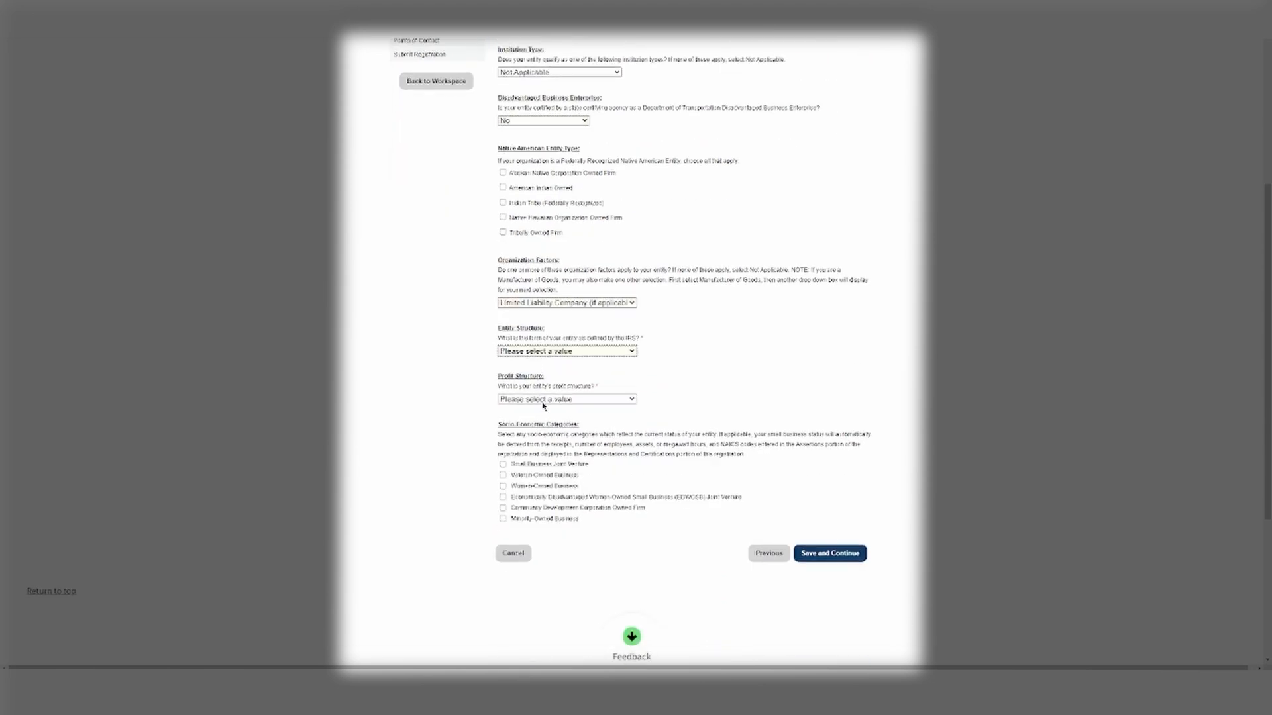
{"action": "key", "text": "s"}
{"action": "key", "text": "Tab"}
{"action": "key", "text": "f"}
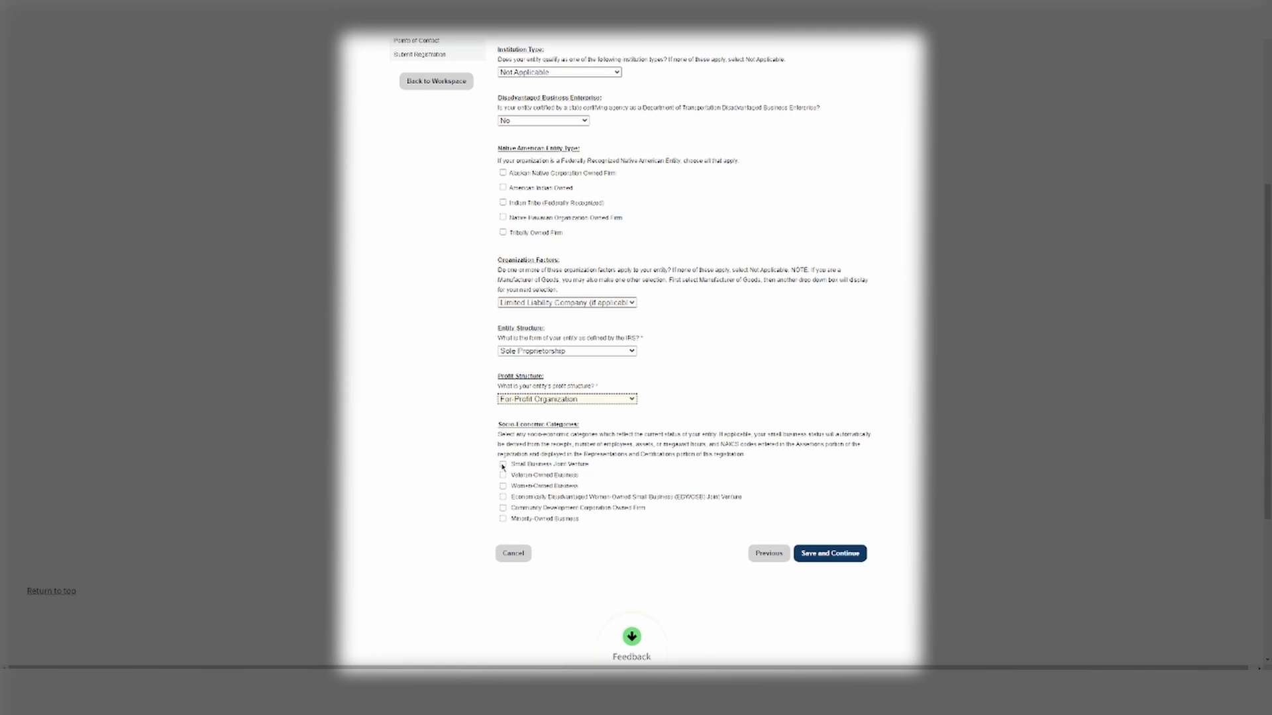
Step: Mark the entity as a Veteran-Owned Business and a Minority-Owned Business, choosing Hispanic American Owned
{"action": "left_click", "coordinate": [432, 470]}
{"action": "left_click", "coordinate": [503, 476]}
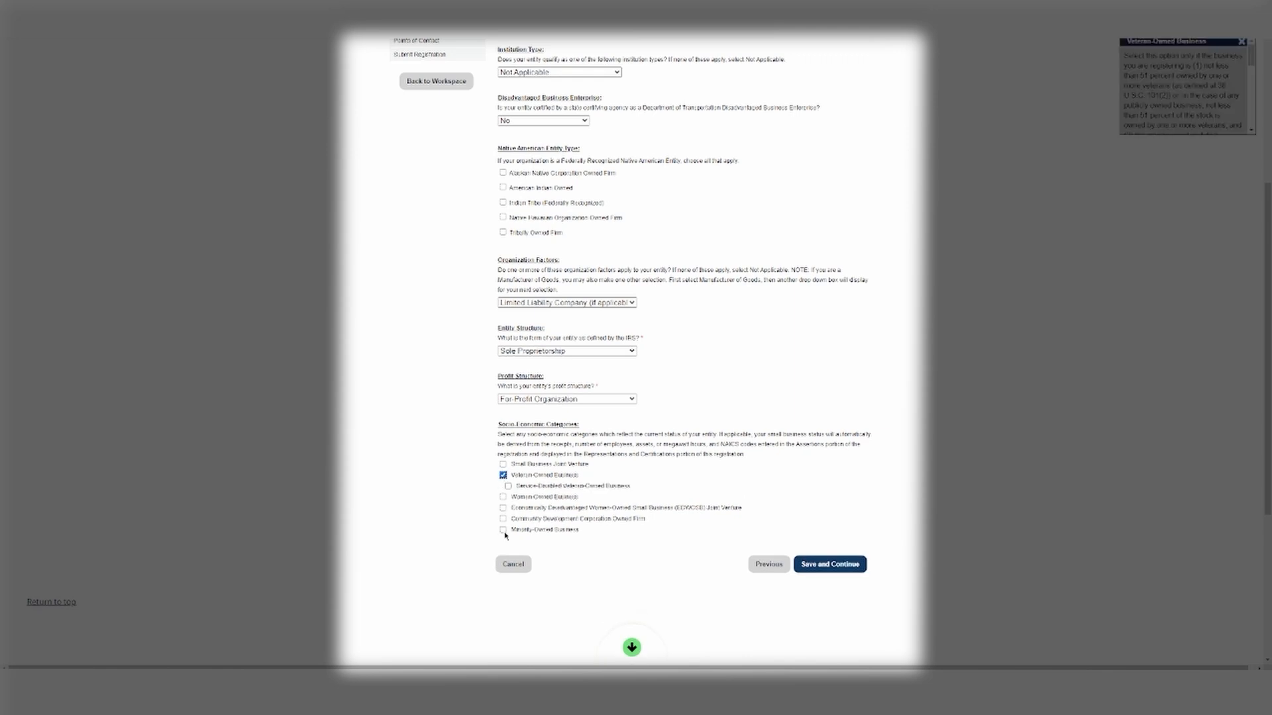
{"action": "left_click", "coordinate": [503, 530]}
{"action": "left_click", "coordinate": [508, 573]}
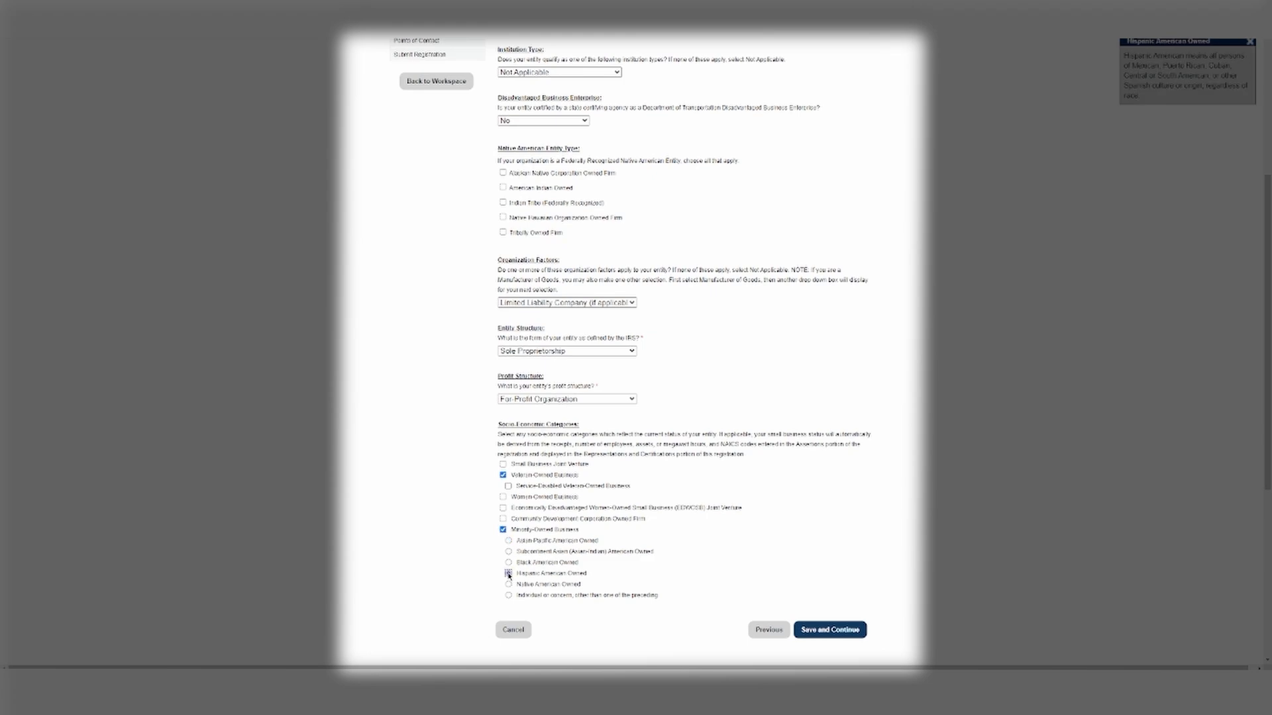
Step: Save the general information, answer No to accepting credit cards, and save the financial information for the checking account
{"action": "left_click", "coordinate": [848, 634]}
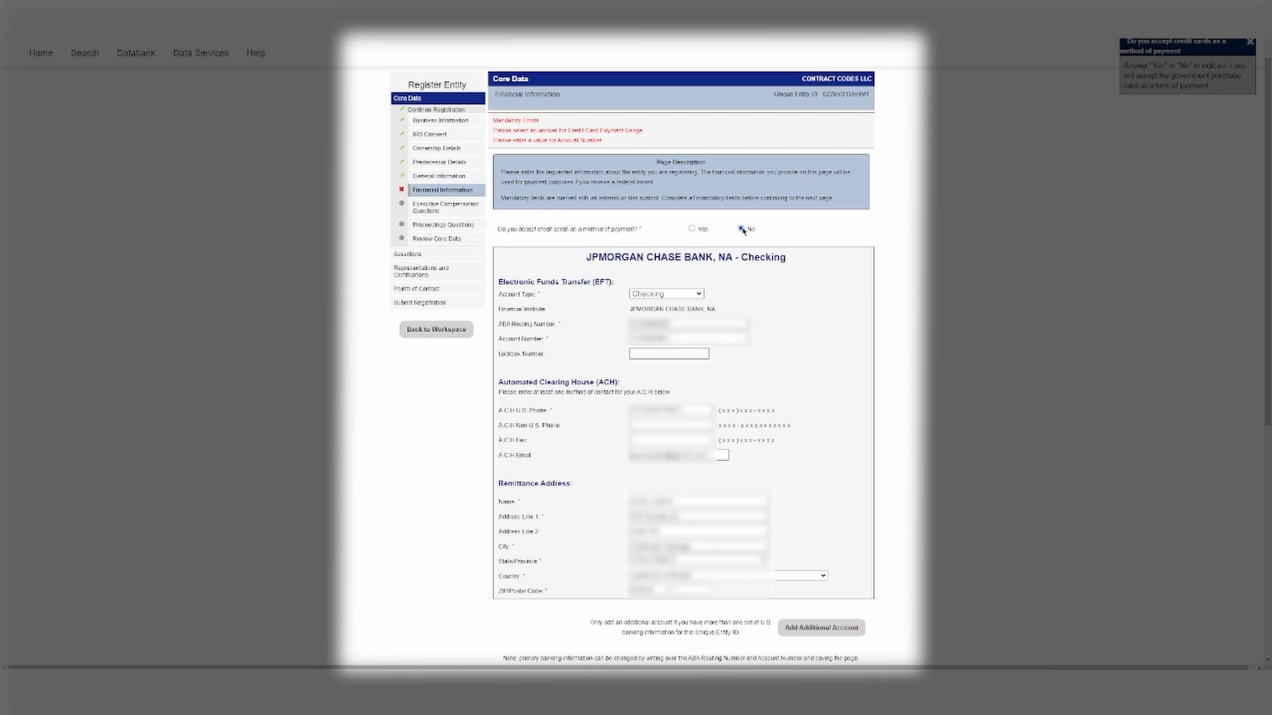
{"action": "scroll", "coordinate": [832, 308], "scroll_direction": "down", "scroll_amount": 5}
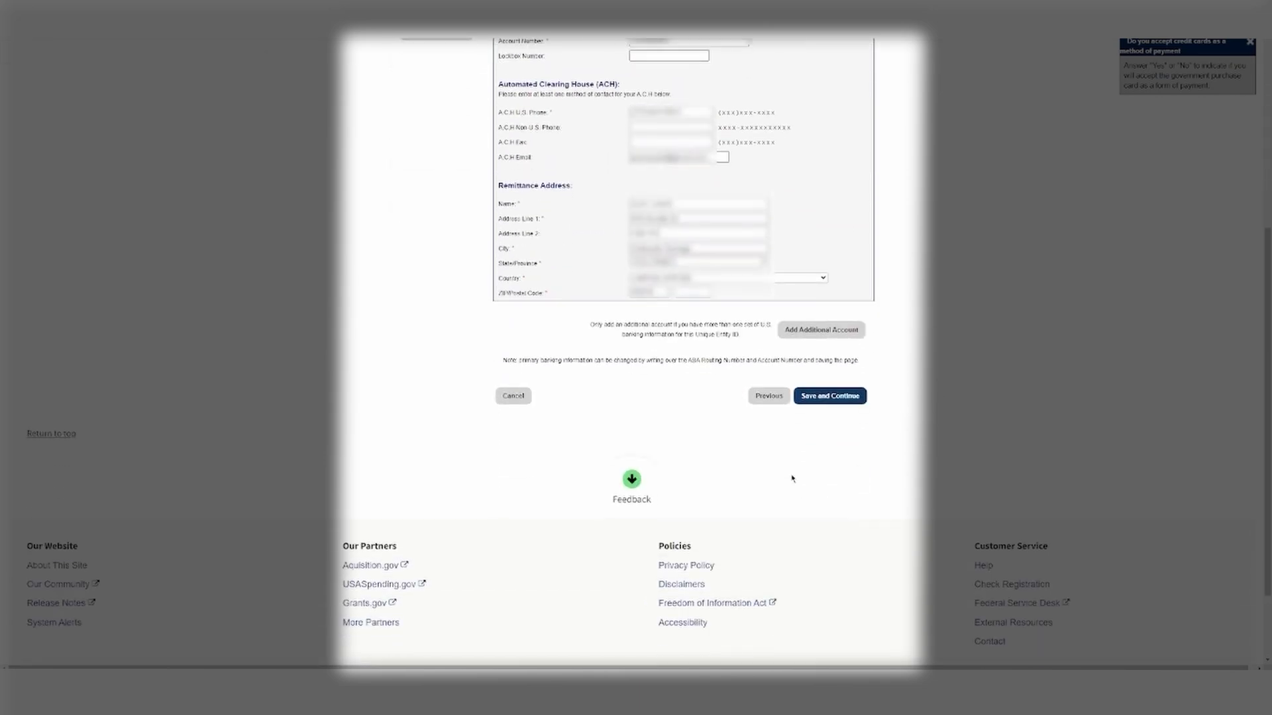
{"action": "left_click", "coordinate": [830, 396]}
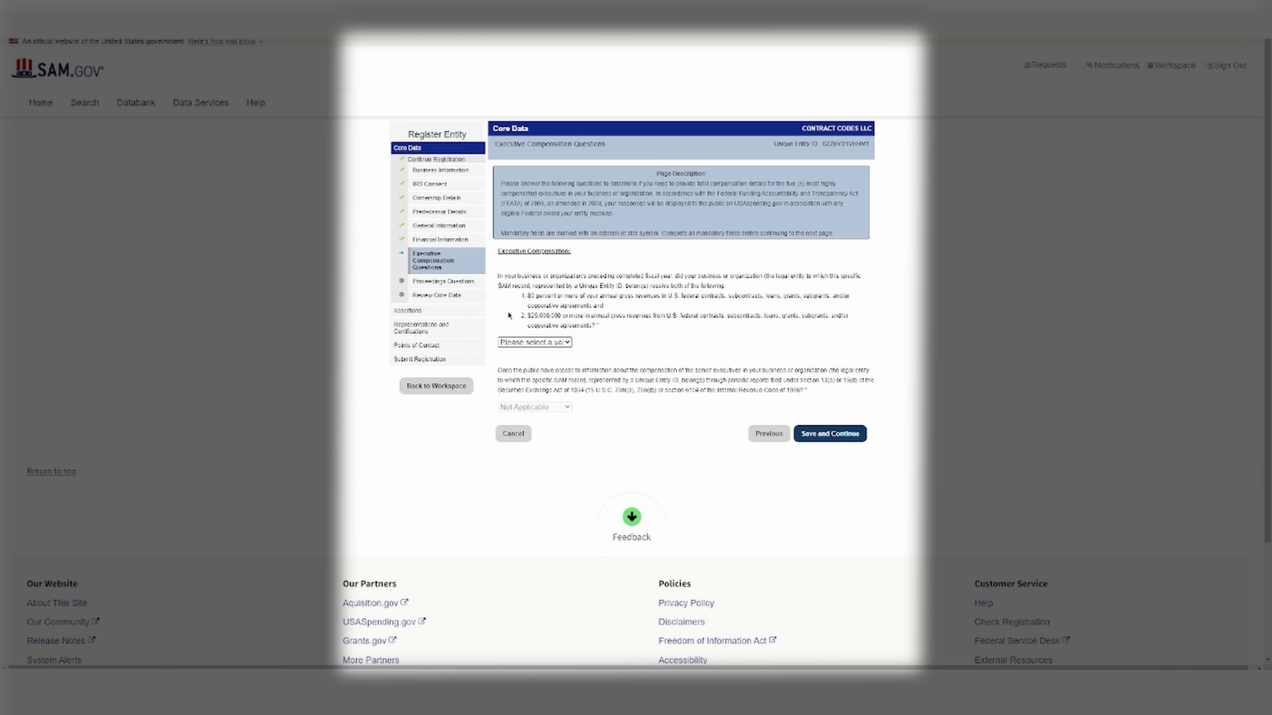
Step: Answer No to the executive compensation question on annual gross revenues from federal awards and save the page
{"action": "left_click", "coordinate": [525, 342]}
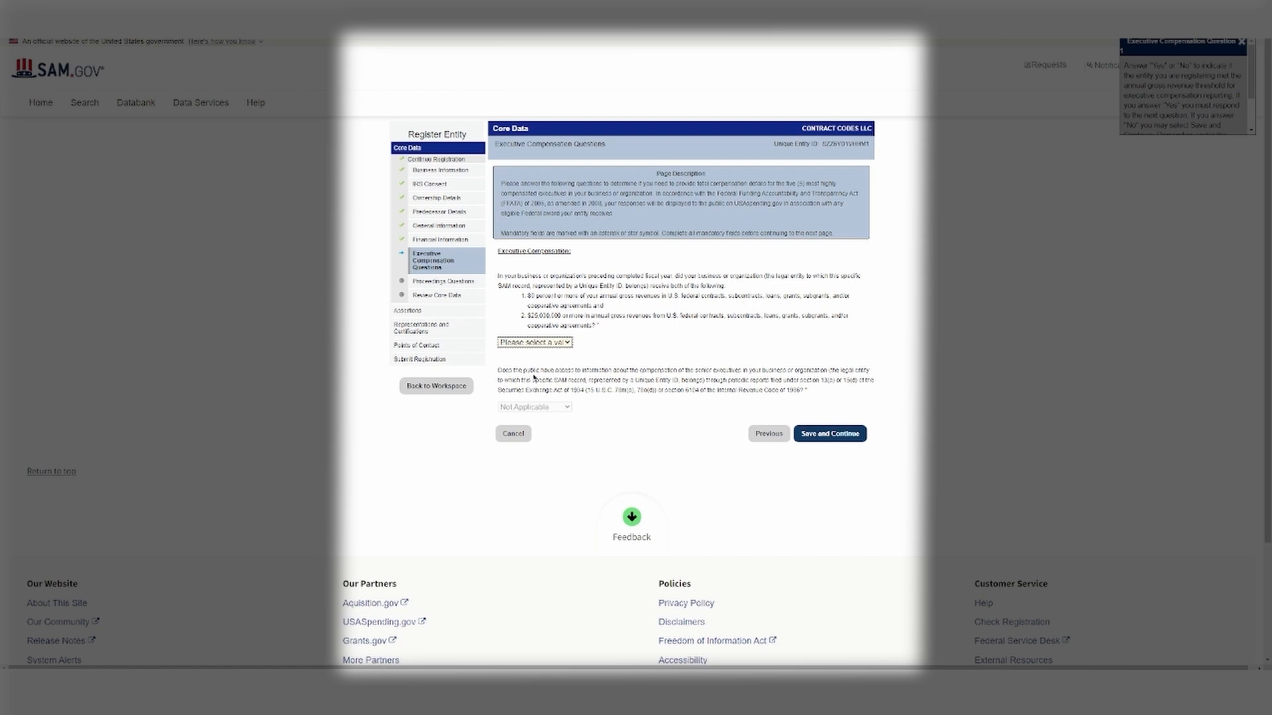
{"action": "key", "text": "n"}
{"action": "left_click", "coordinate": [534, 377]}
{"action": "left_click_drag", "start_coordinate": [532, 320], "coordinate": [643, 329]}
{"action": "left_click", "coordinate": [645, 333]}
{"action": "left_click", "coordinate": [850, 437]}
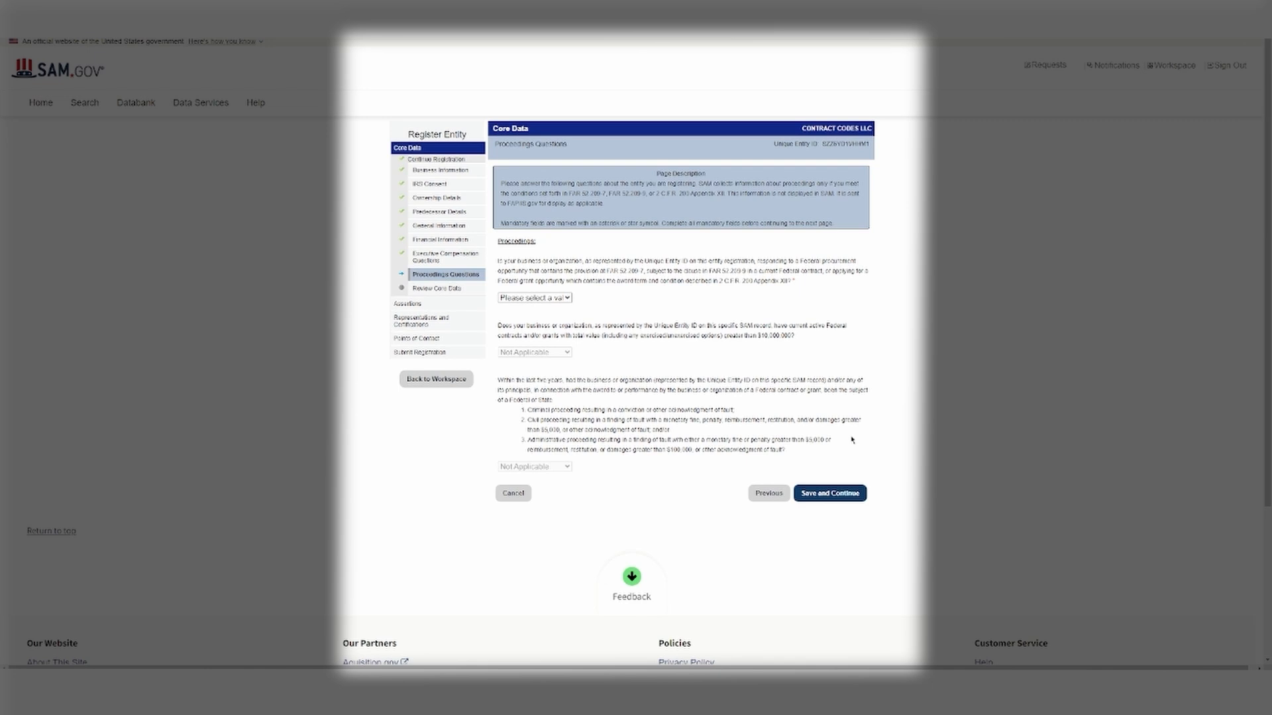
Step: Answer No to the first proceedings question about responding to a federal procurement or grant opportunity, and save the page
{"action": "left_click", "coordinate": [534, 297]}
{"action": "left_click", "coordinate": [550, 326]}
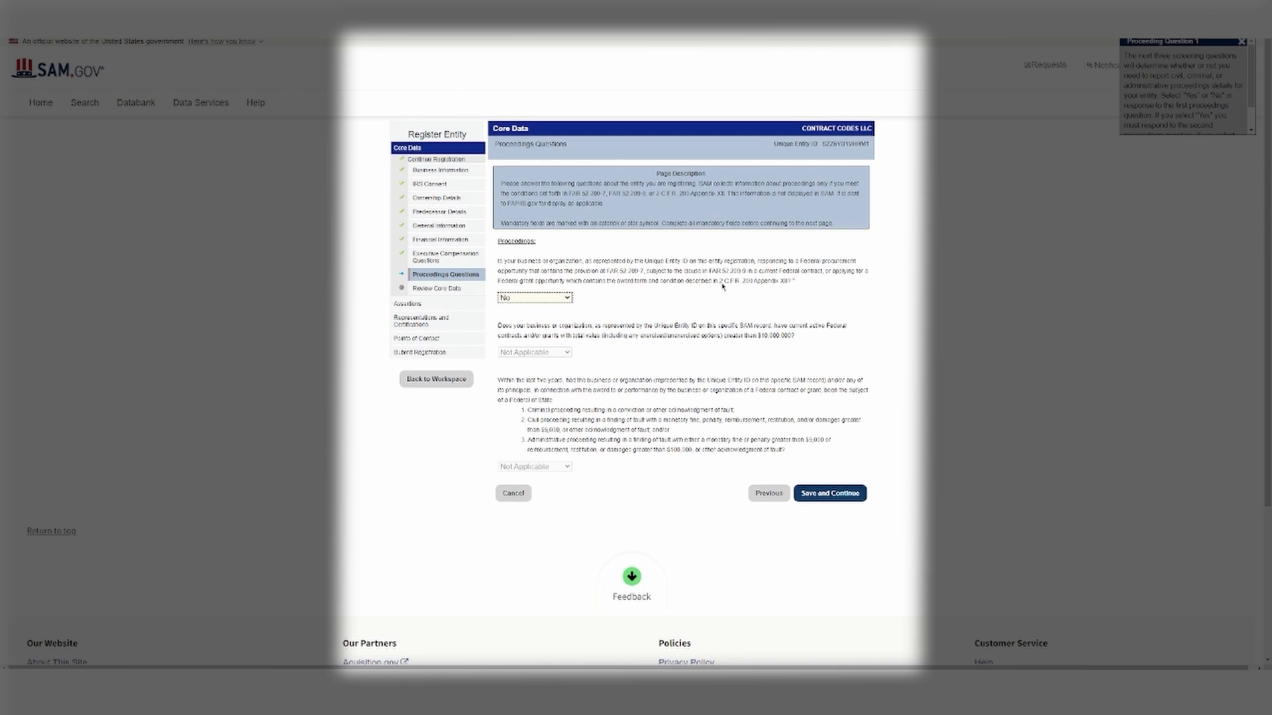
{"action": "left_click", "coordinate": [808, 491]}
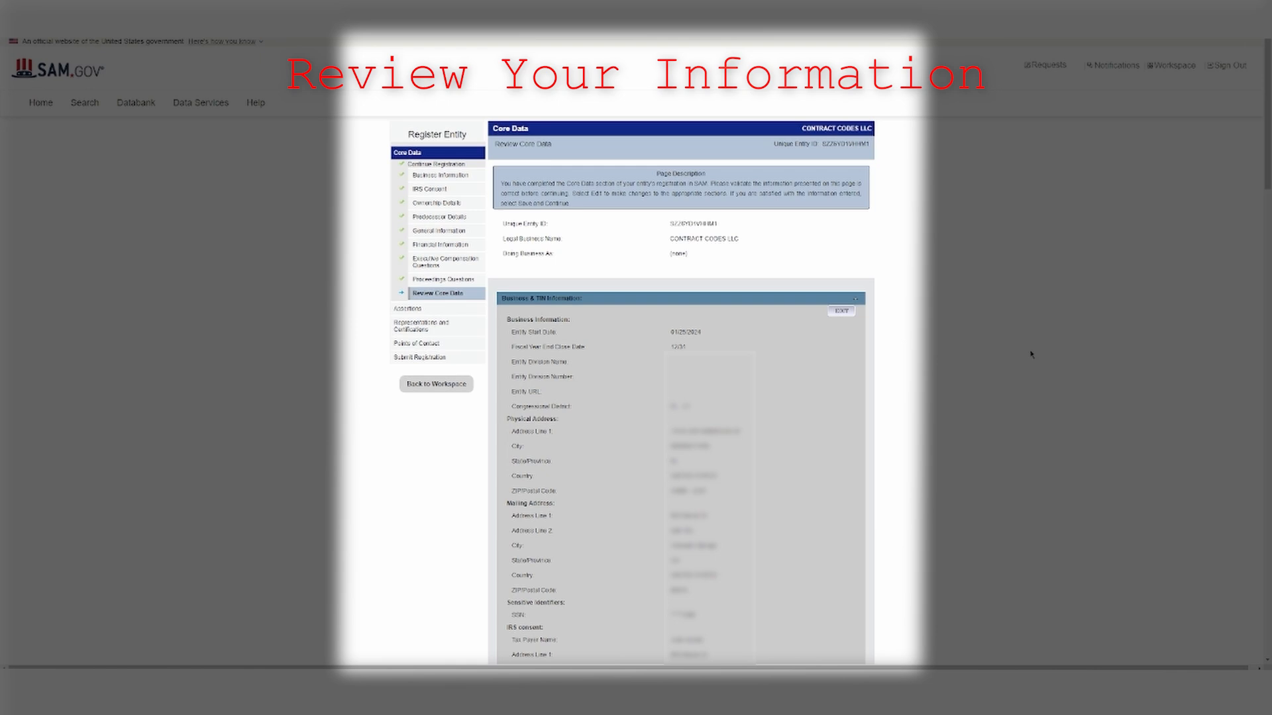
Step: Review the full Core Data summary and save it to continue to the Assertions section
{"action": "scroll", "coordinate": [1031, 354], "scroll_direction": "down", "scroll_amount": 2}
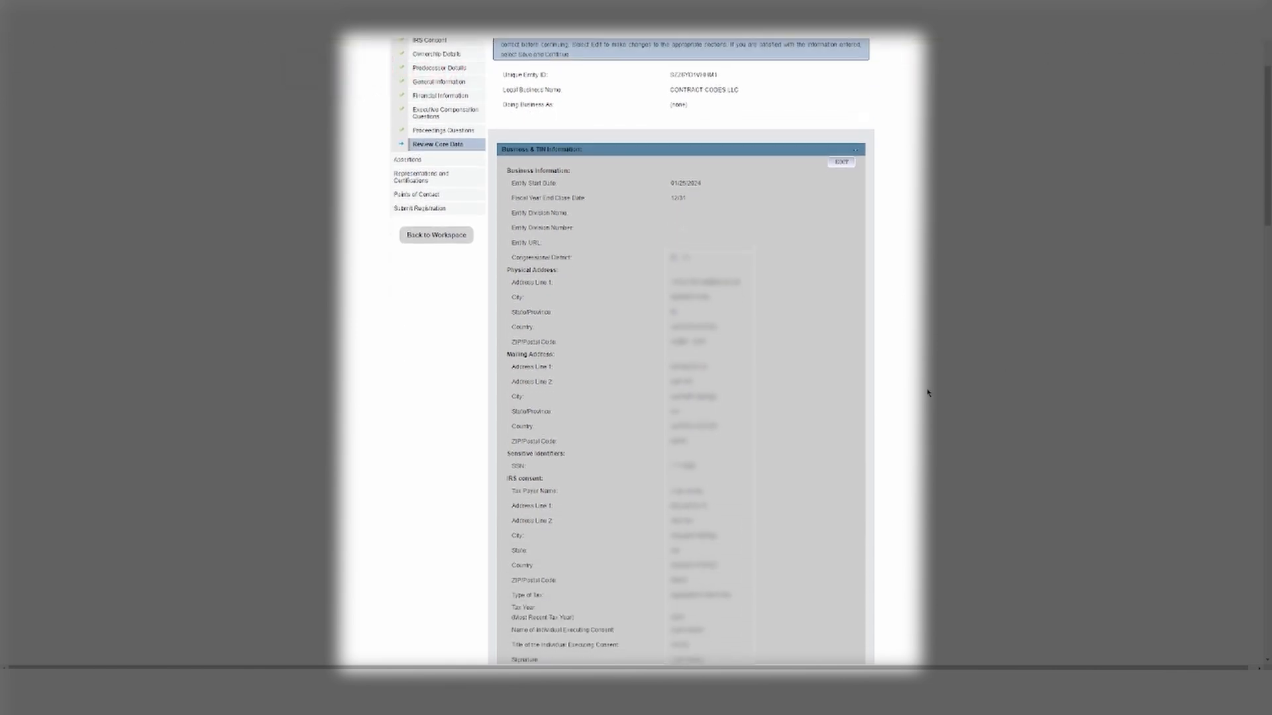
{"action": "scroll", "coordinate": [927, 393], "scroll_direction": "down", "scroll_amount": 10}
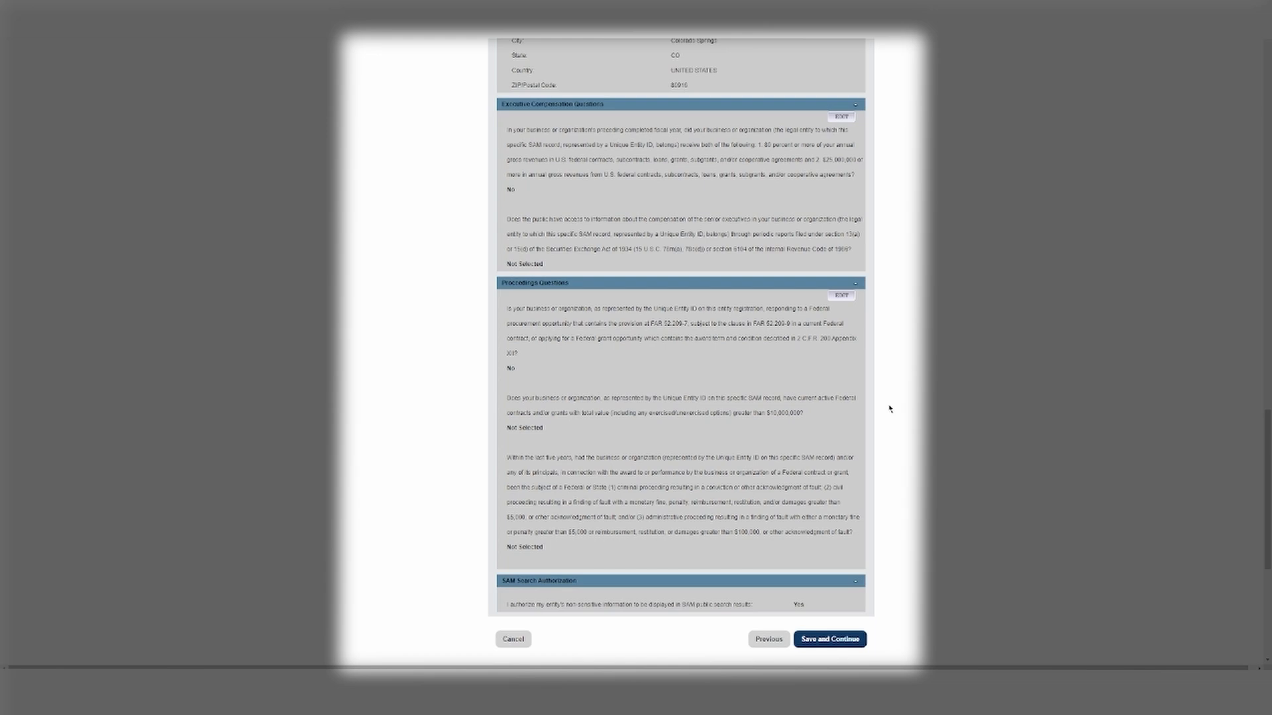
{"action": "left_click", "coordinate": [835, 642]}
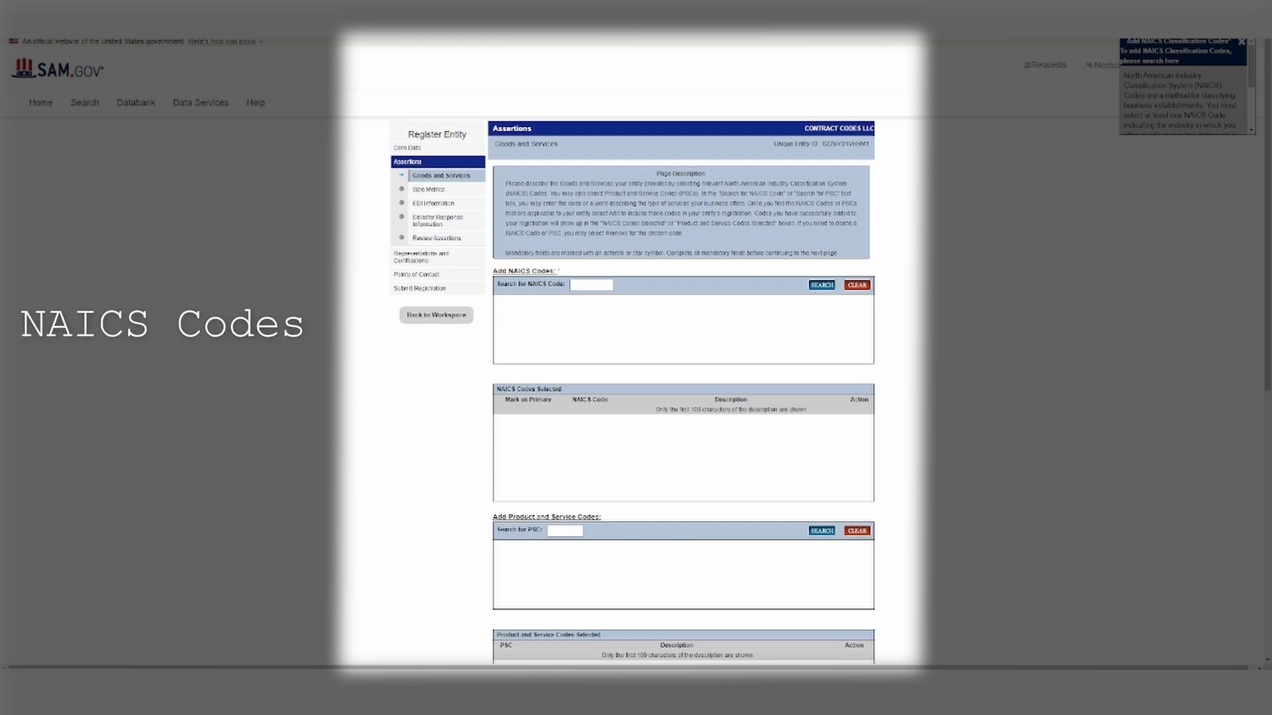
Step: Search for NAICS code 518210 and add it to the selected codes
{"action": "left_click", "coordinate": [591, 284]}
{"action": "type", "text": "518210"}
{"action": "left_click", "coordinate": [831, 286]}
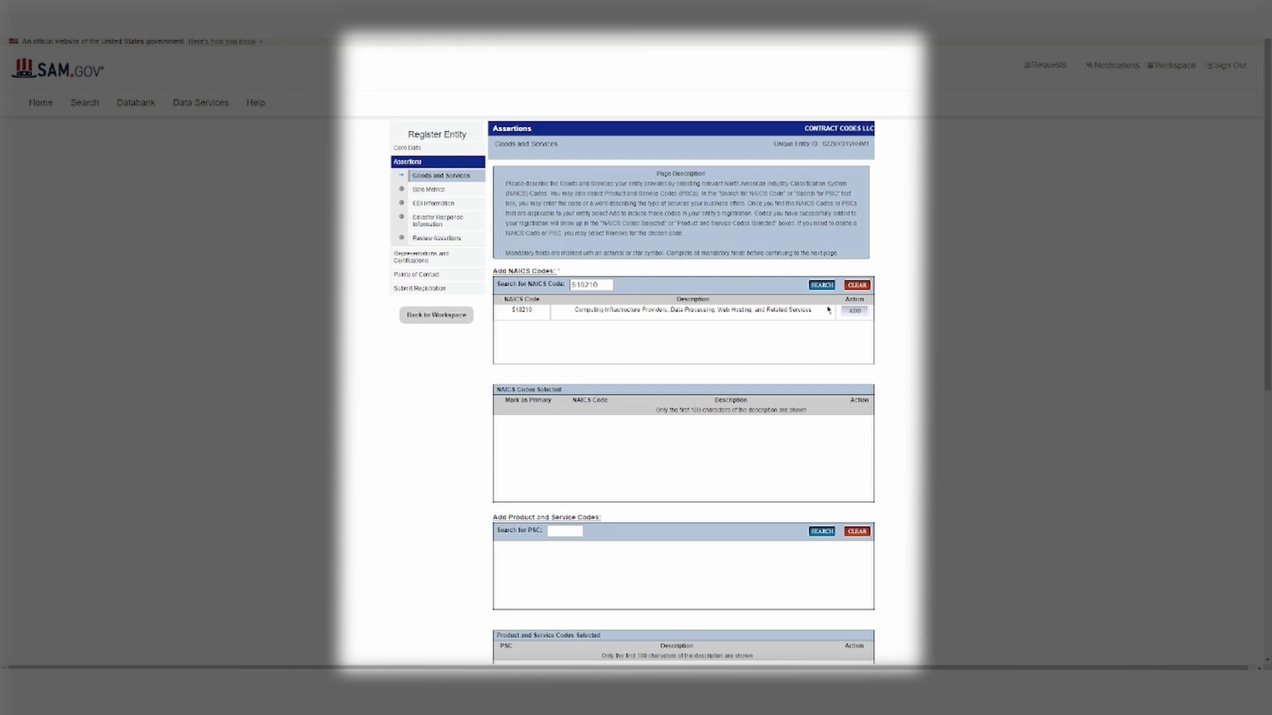
{"action": "left_click", "coordinate": [855, 312]}
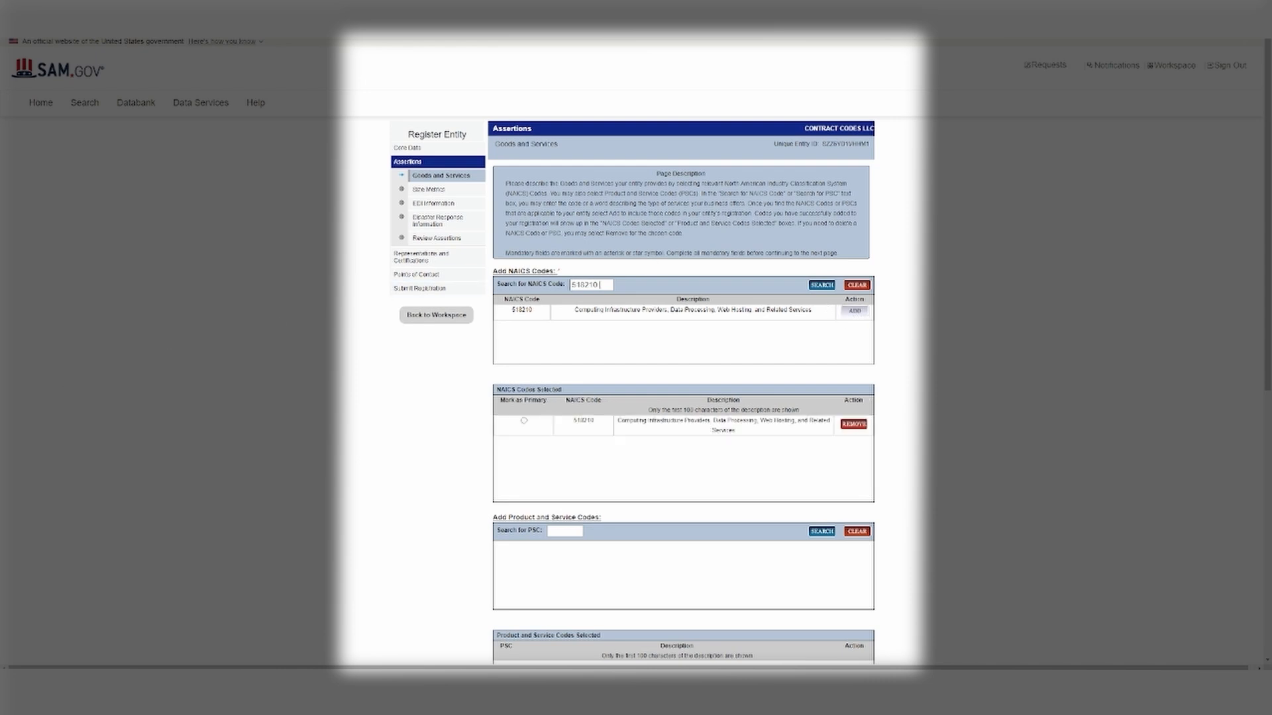
Step: Add NAICS codes 423690, 424120 and 423990 to the selected codes
{"action": "double_click", "coordinate": [600, 284]}
{"action": "type", "text": "423690"}
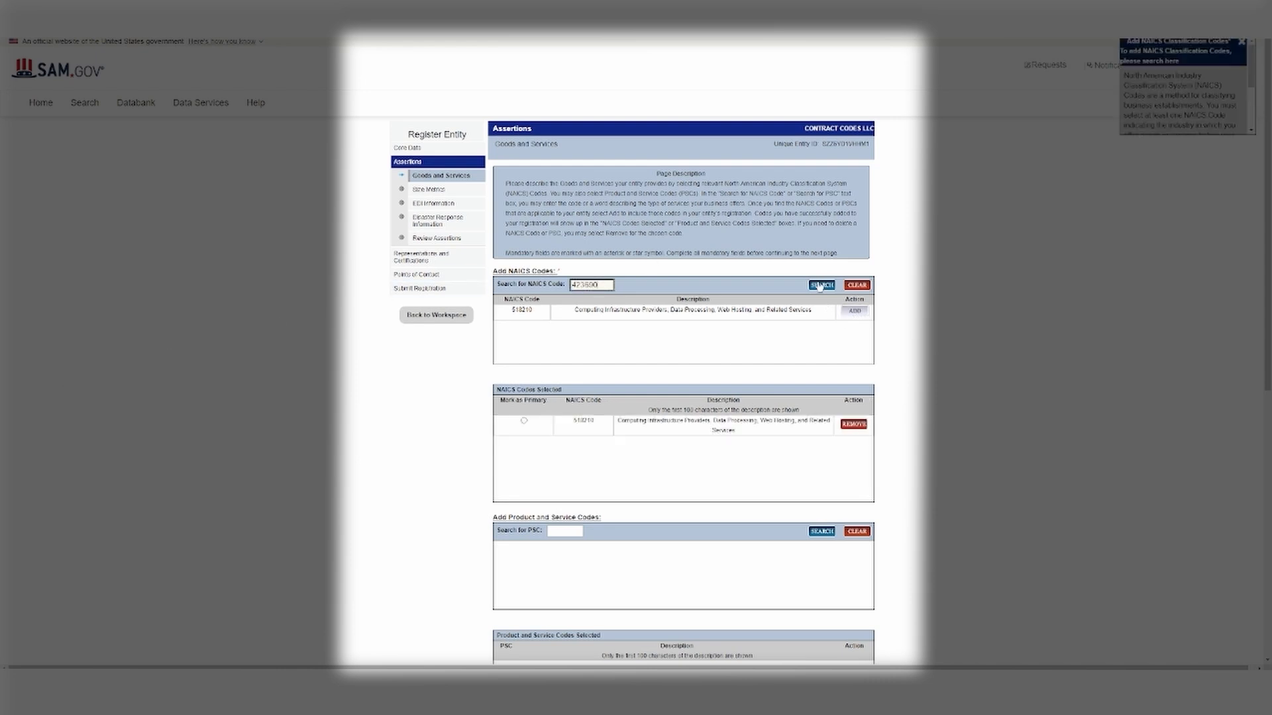
{"action": "left_click", "coordinate": [821, 285]}
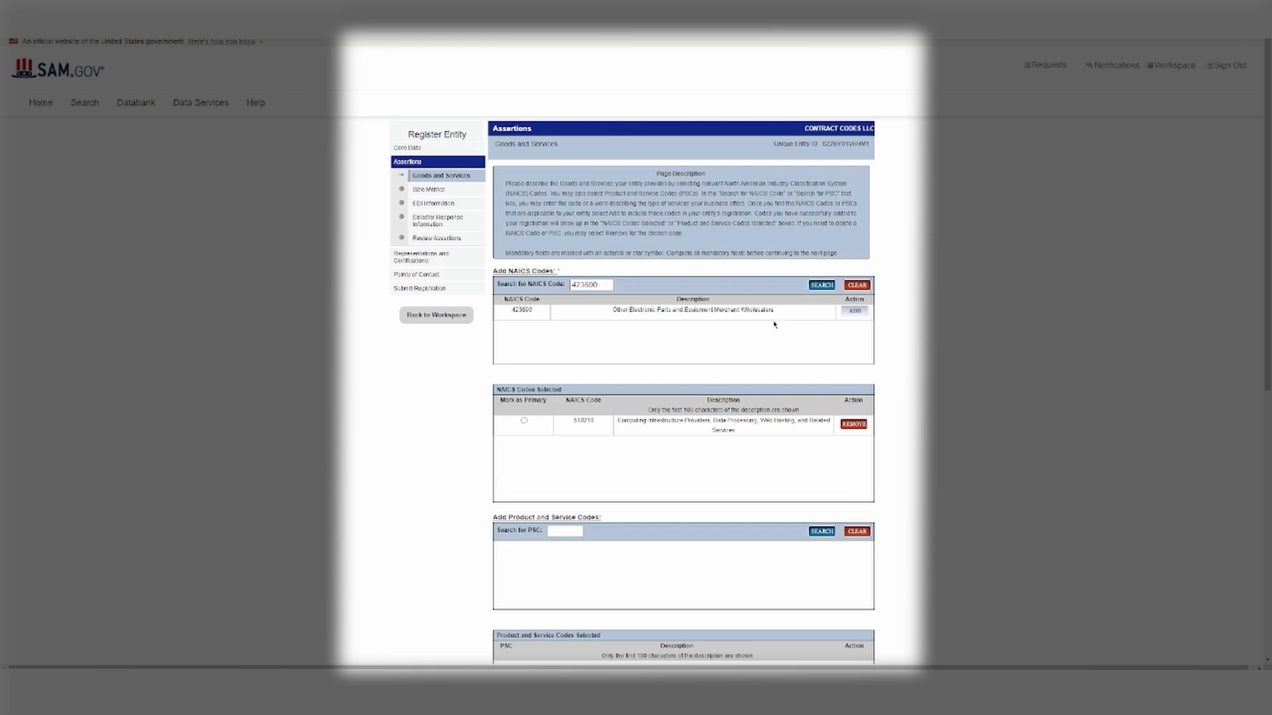
{"action": "left_click", "coordinate": [855, 311]}
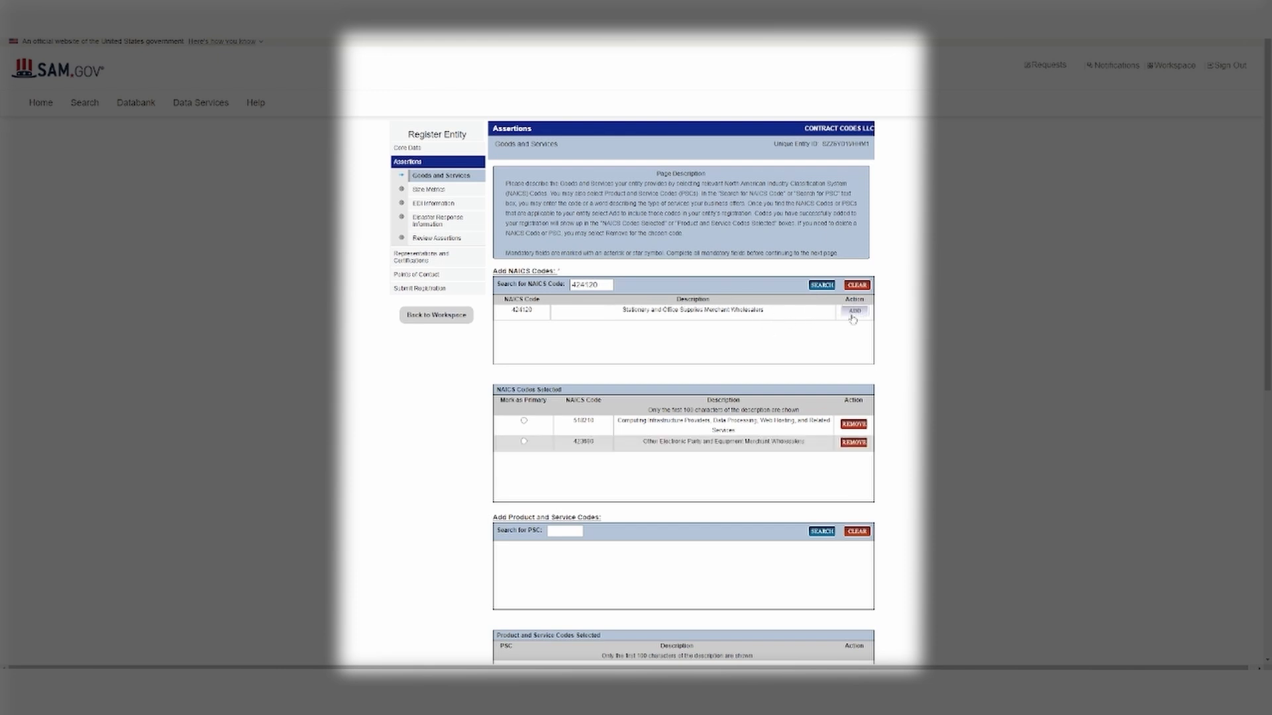
{"action": "left_click", "coordinate": [854, 314]}
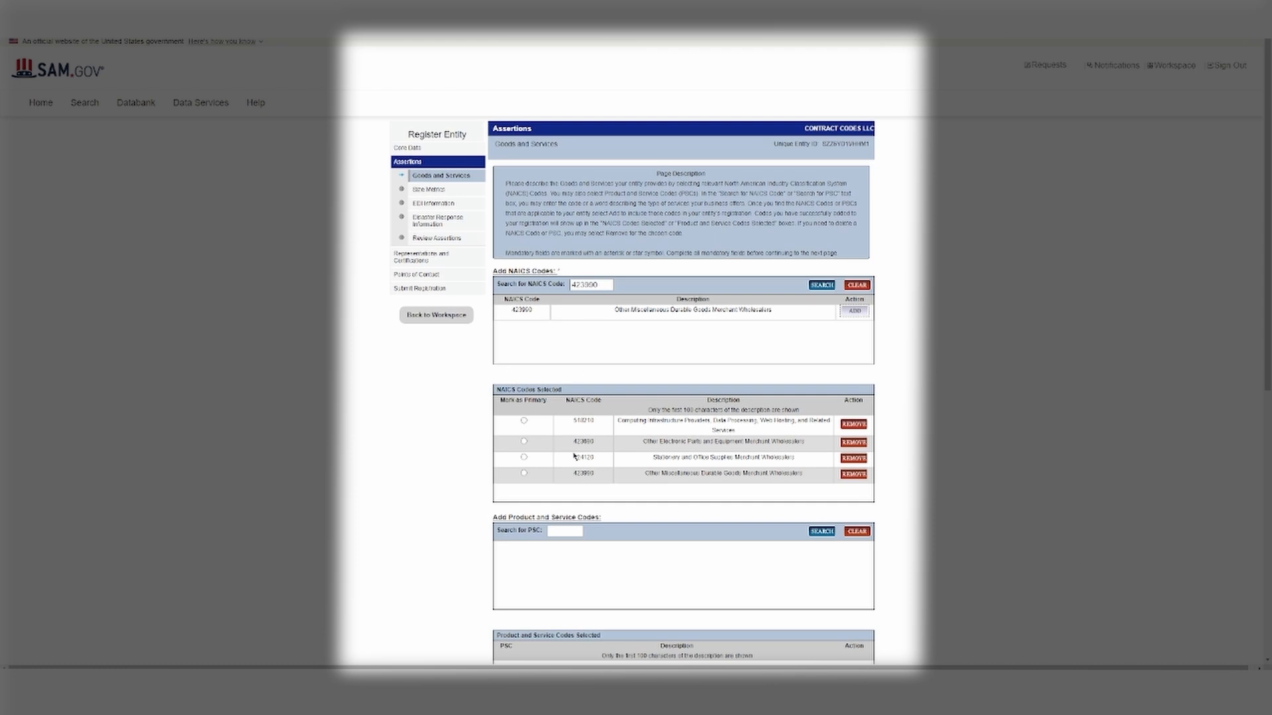
Step: Add product and service code 7B22 for compute servers, search for D313, and try to save the Goods and Services page
{"action": "scroll", "coordinate": [573, 455], "scroll_direction": "down", "scroll_amount": 3}
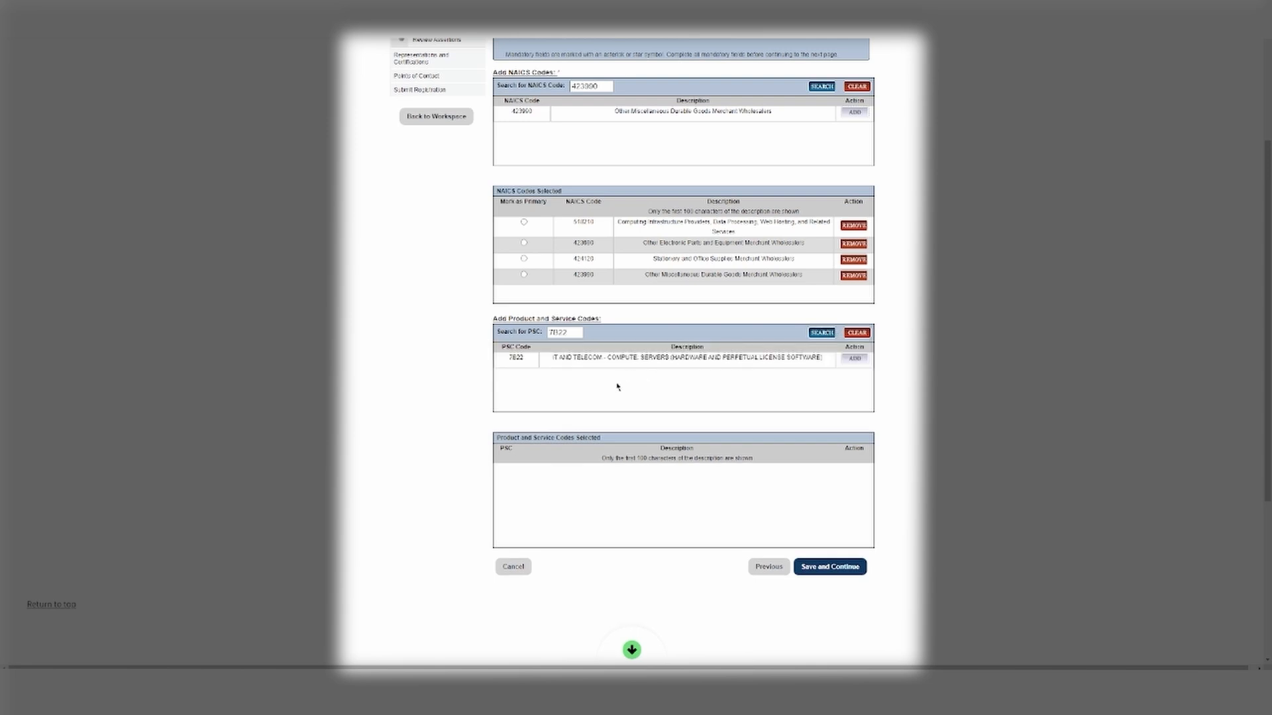
{"action": "left_click", "coordinate": [855, 360]}
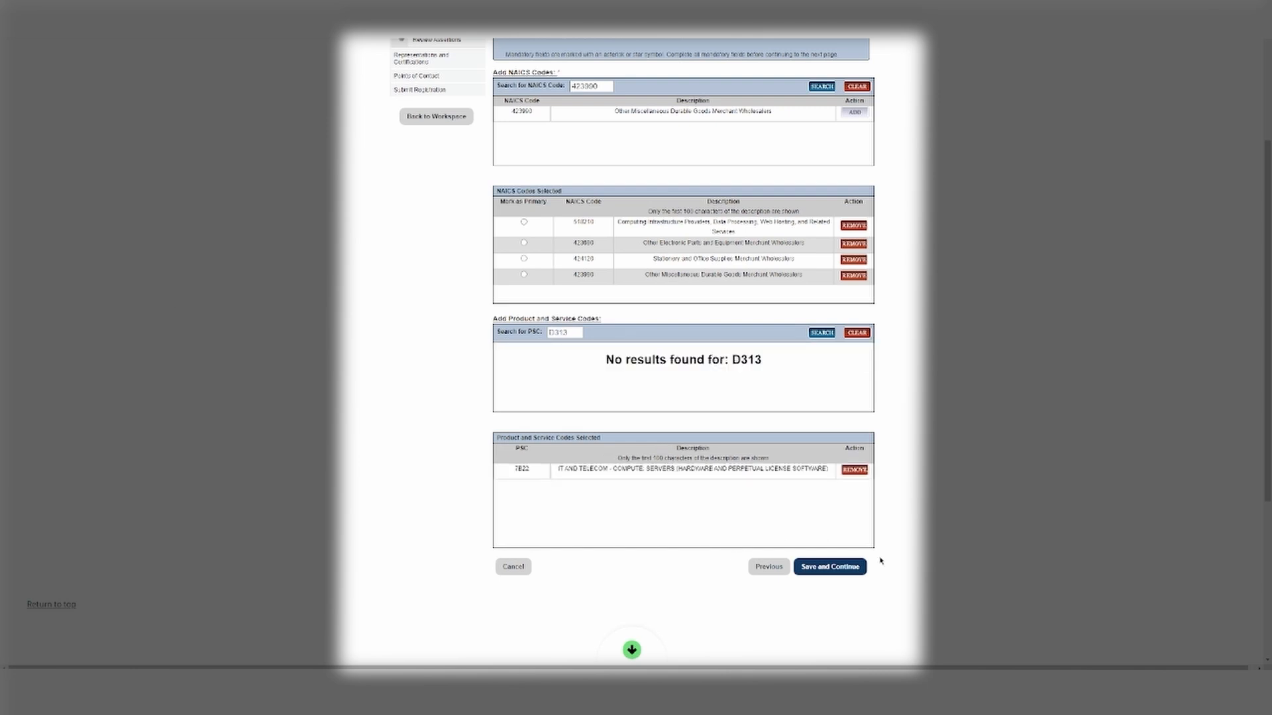
{"action": "left_click", "coordinate": [844, 570]}
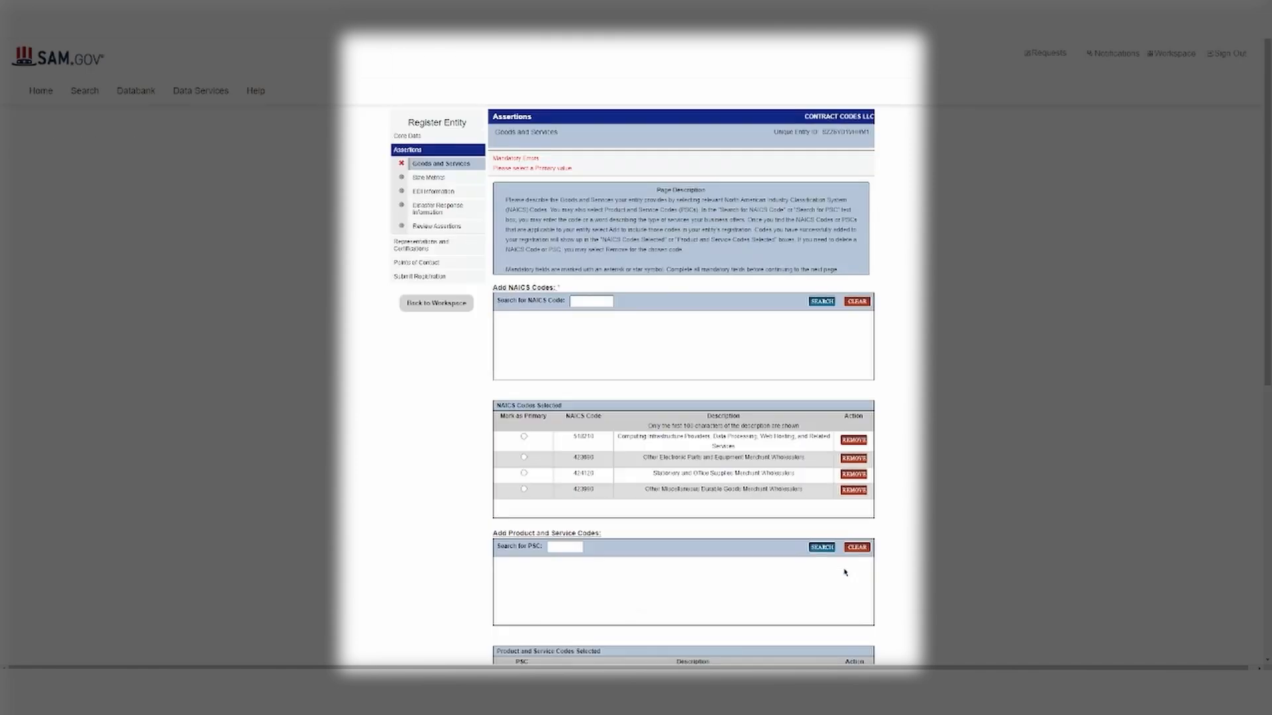
Step: Mark NAICS code 423690, Other Electronic Parts and Equipment Merchant Wholesalers, as primary and save the Goods and Services page
{"action": "left_click", "coordinate": [523, 436]}
{"action": "scroll", "coordinate": [505, 416], "scroll_direction": "down", "scroll_amount": 2}
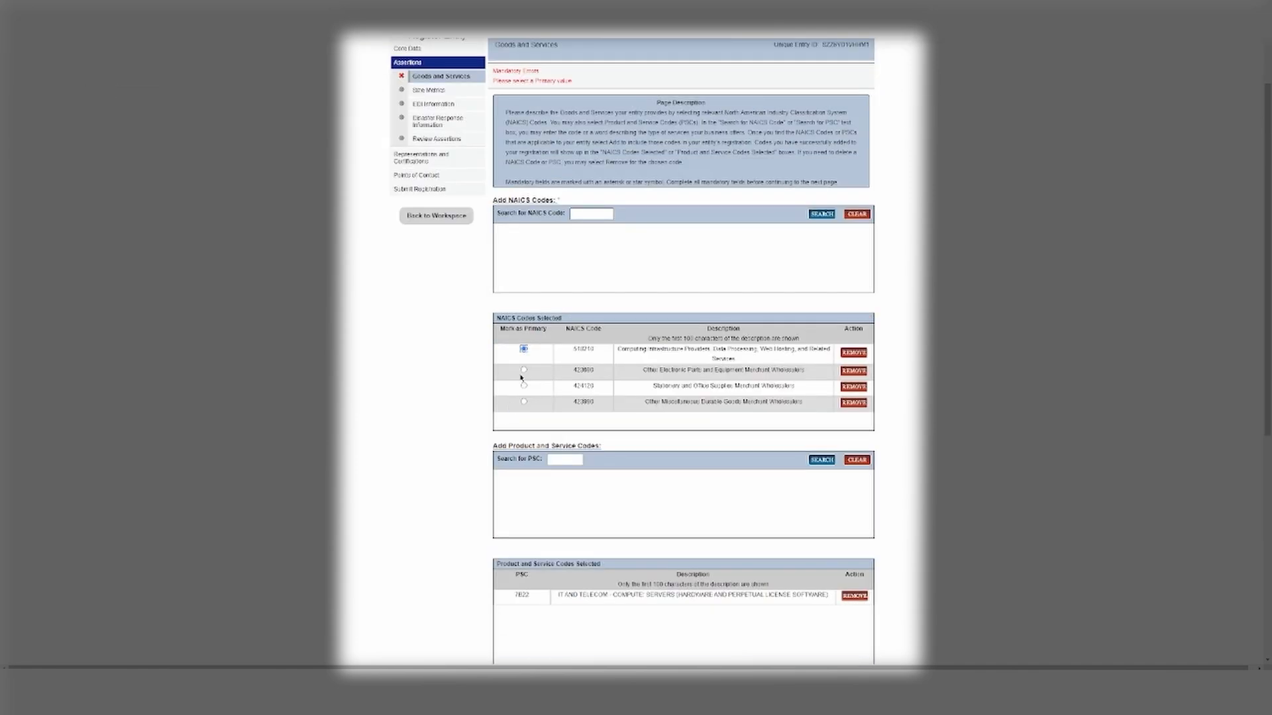
{"action": "left_click", "coordinate": [523, 370]}
{"action": "scroll", "coordinate": [469, 351], "scroll_direction": "down", "scroll_amount": 4}
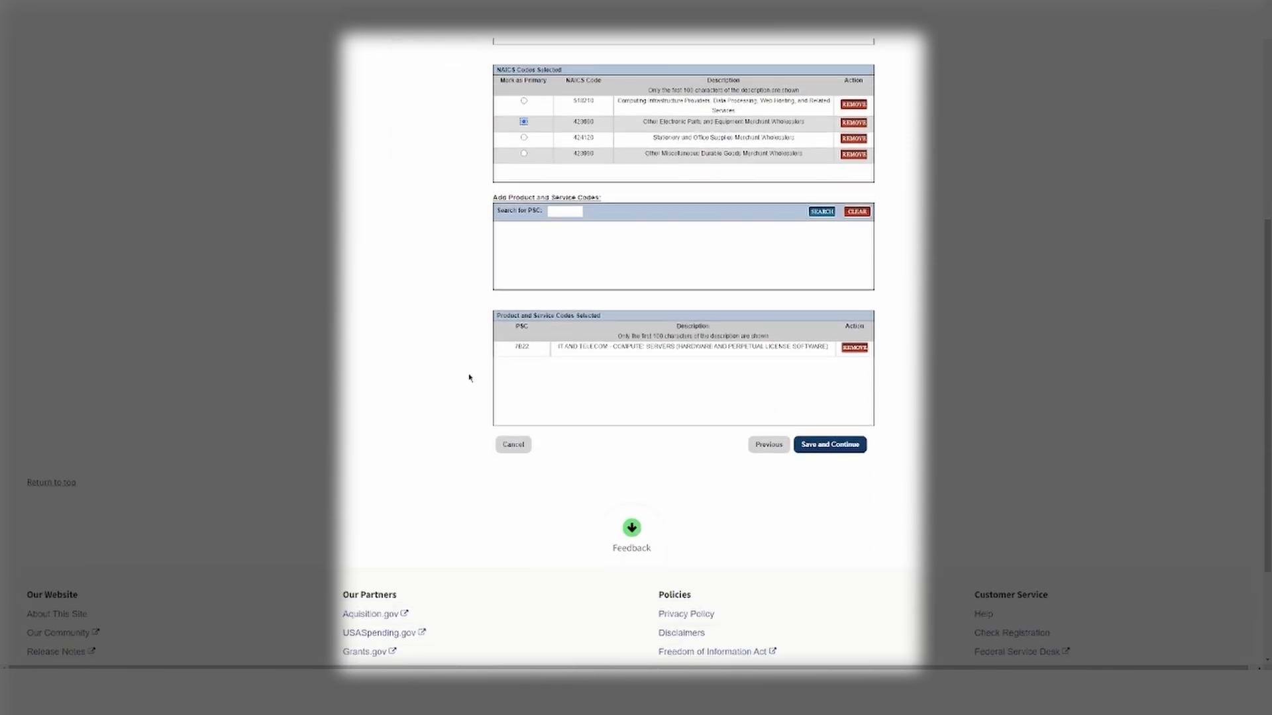
{"action": "left_click", "coordinate": [825, 444]}
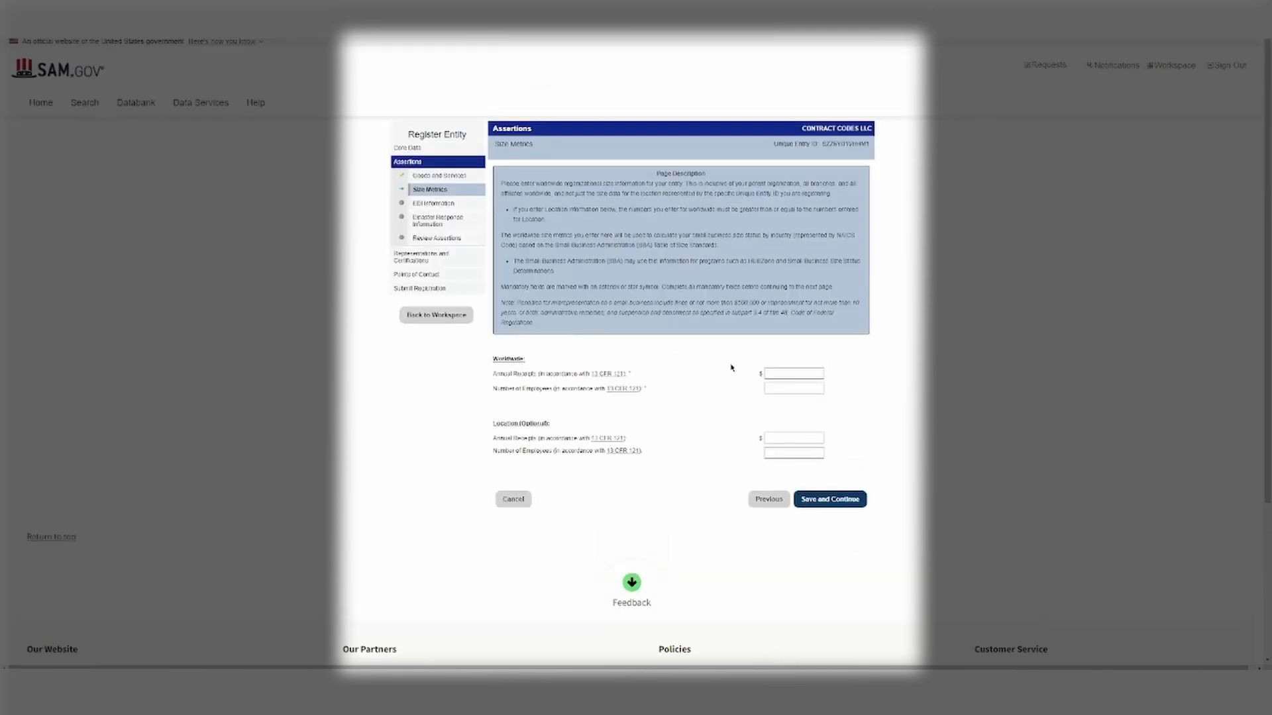
Step: Set worldwide annual receipts to $1 and number of employees to 0, and save the size metrics
{"action": "left_click", "coordinate": [788, 374]}
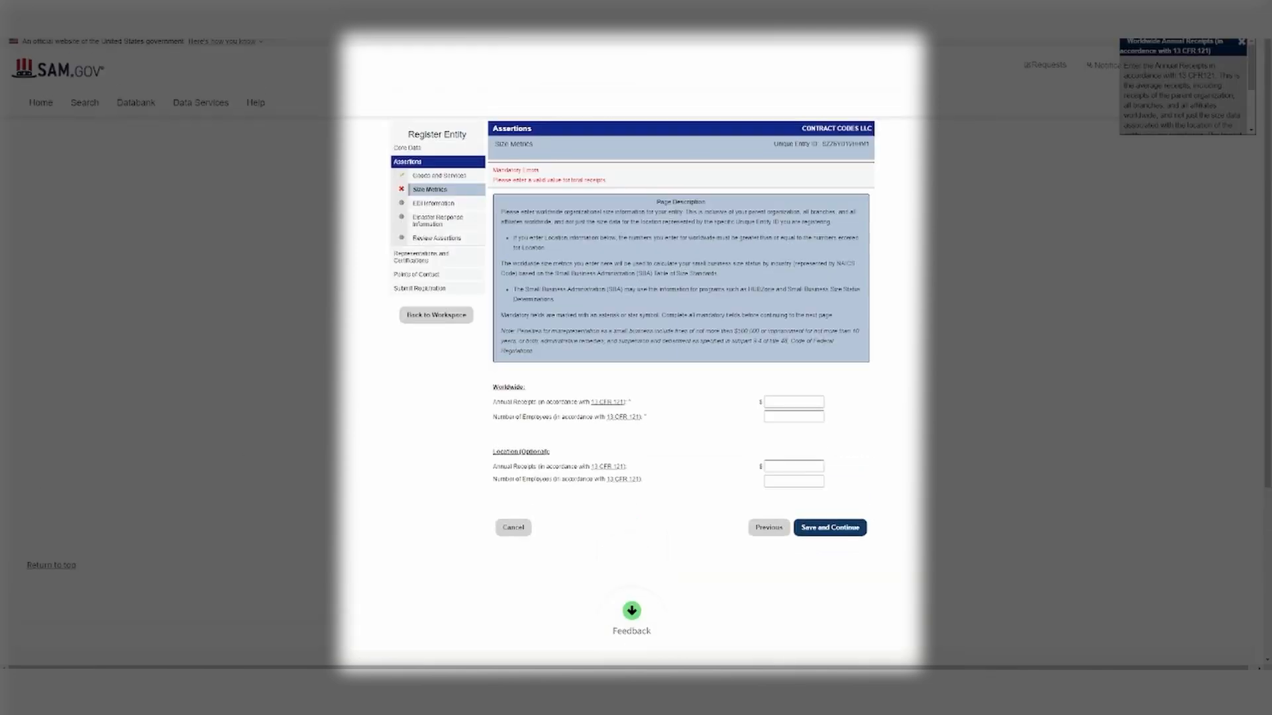
{"action": "left_click", "coordinate": [806, 396]}
{"action": "left_click", "coordinate": [801, 418]}
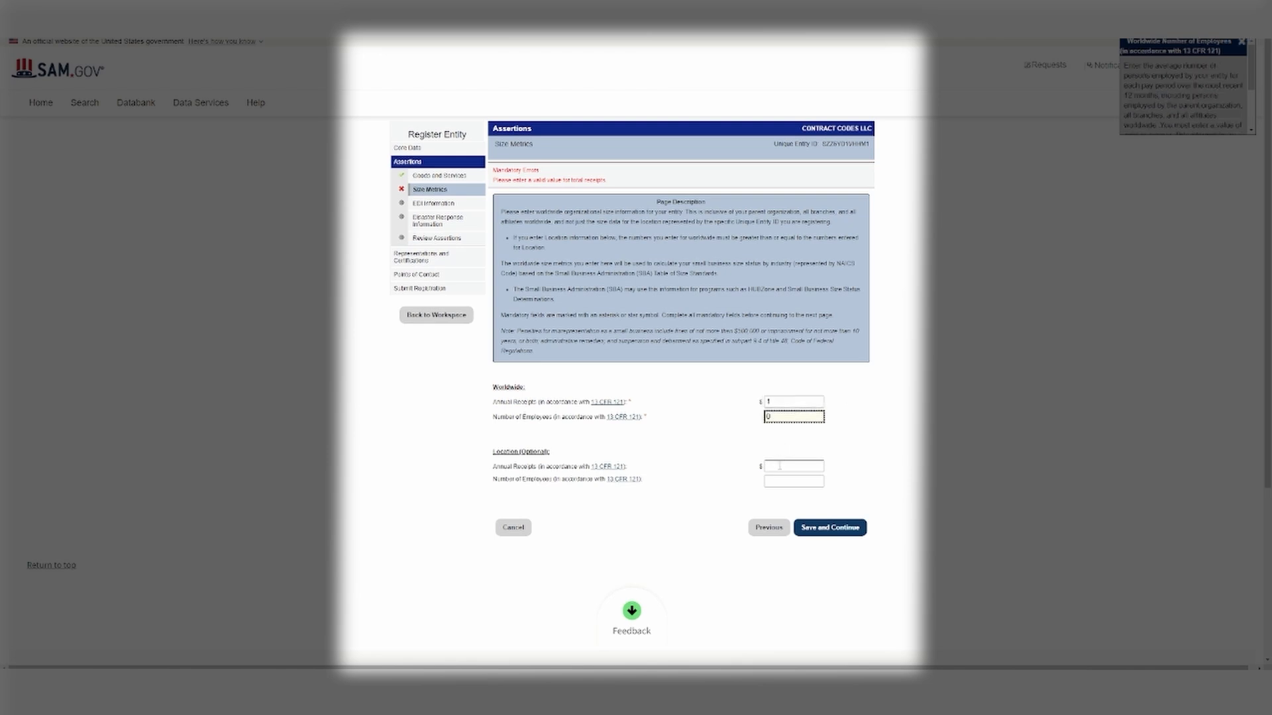
{"action": "left_click", "coordinate": [818, 530]}
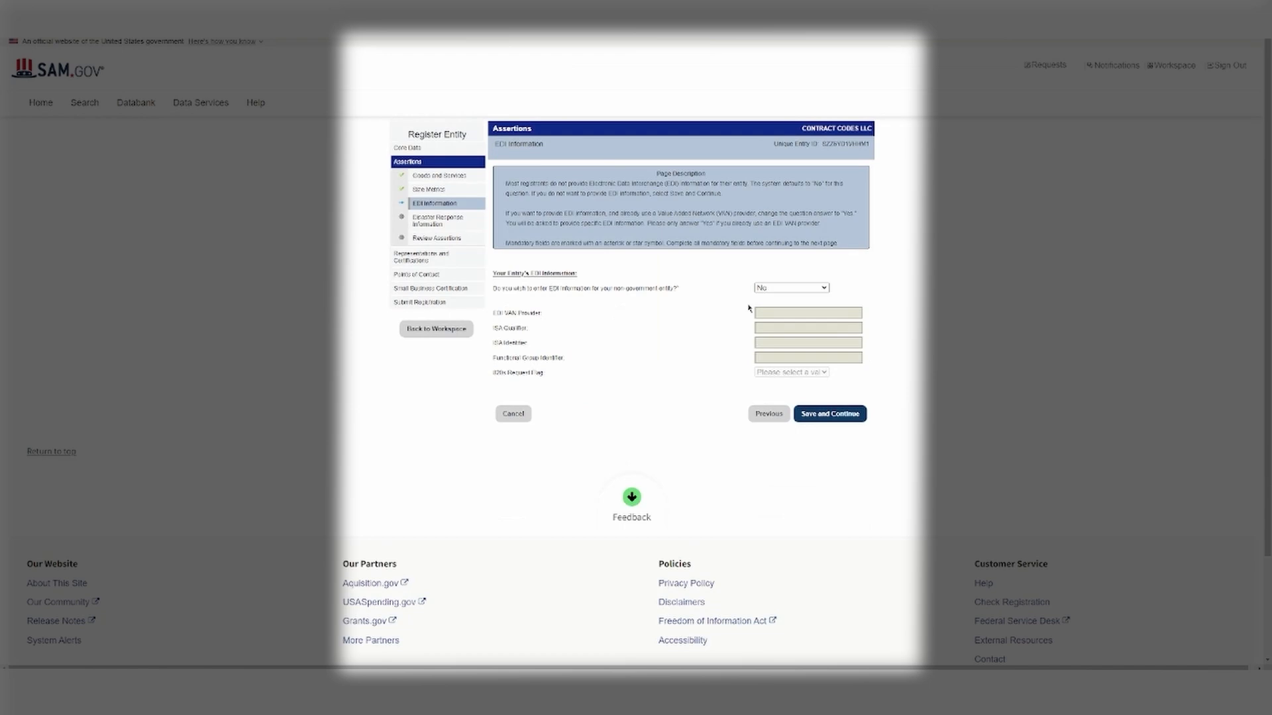
Step: Keep No for entering EDI information, answer No to the Disaster Response Registry, and save both pages
{"action": "left_click", "coordinate": [827, 417]}
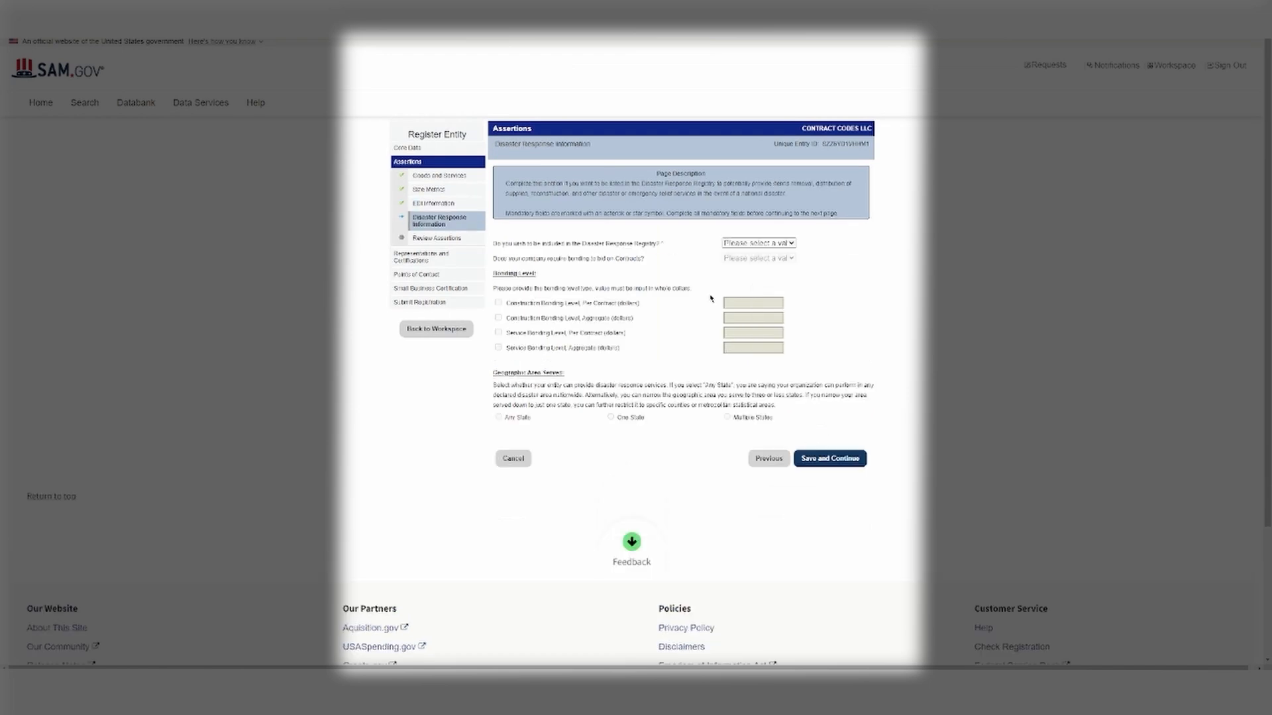
{"action": "left_click", "coordinate": [748, 244]}
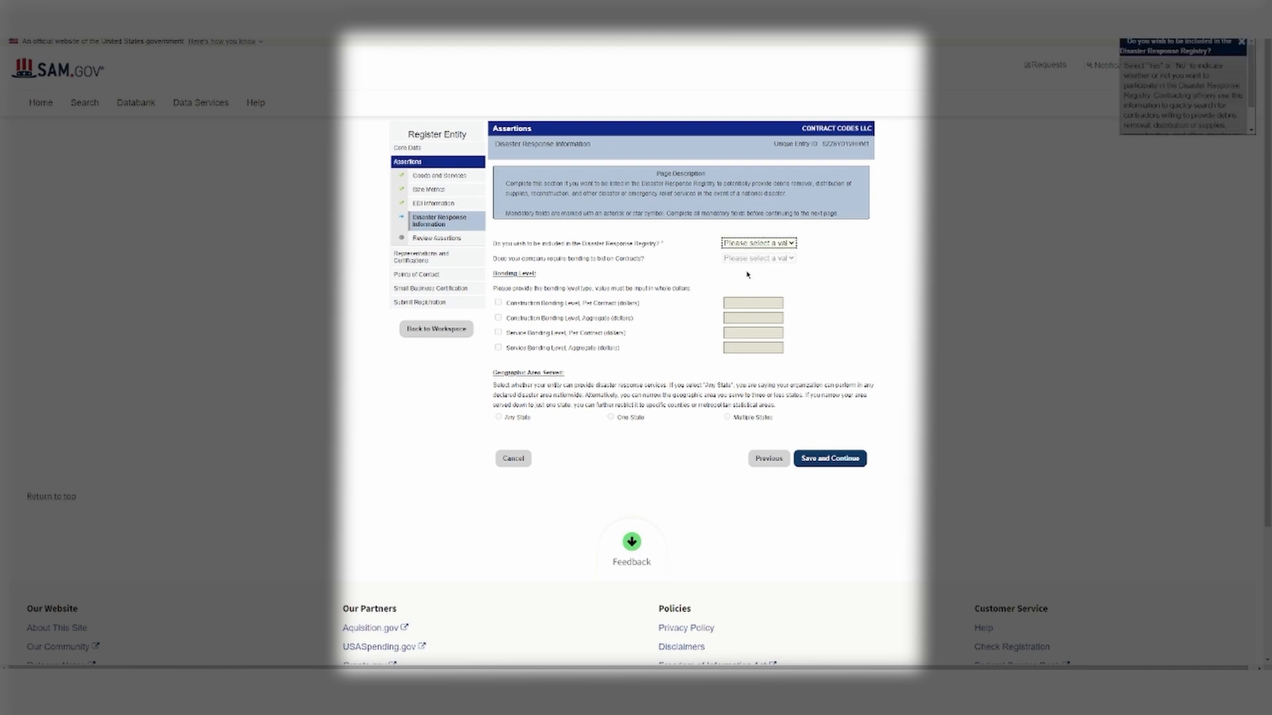
{"action": "left_click", "coordinate": [747, 274]}
{"action": "left_click", "coordinate": [822, 458]}
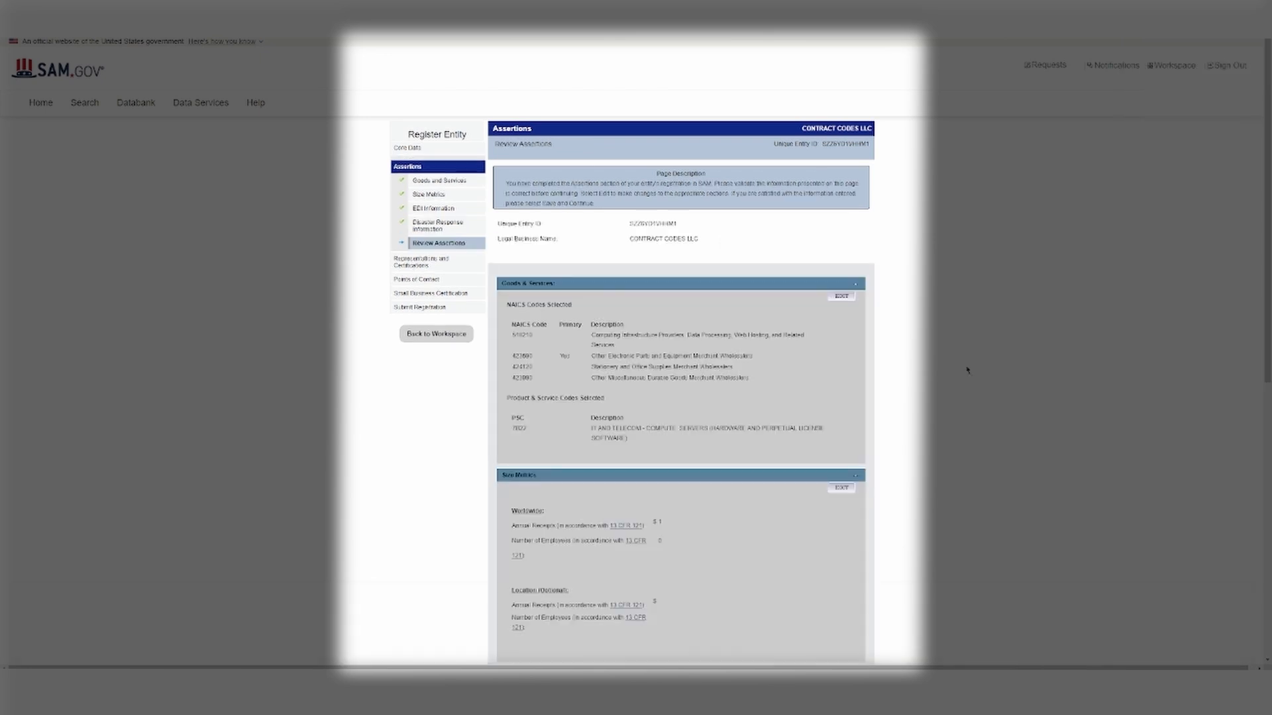
Step: Review the Assertions summary and save it to continue to Representations and Certifications
{"action": "scroll", "coordinate": [972, 369], "scroll_direction": "down", "scroll_amount": 5}
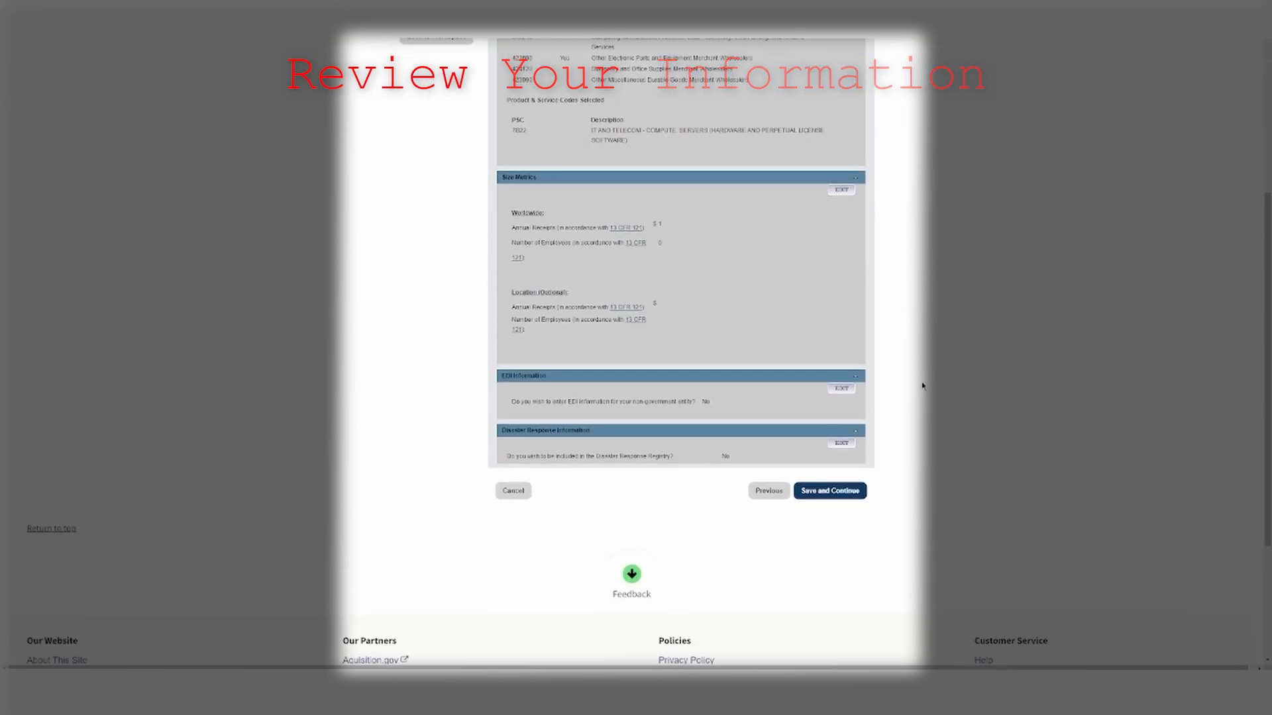
{"action": "left_click", "coordinate": [807, 492]}
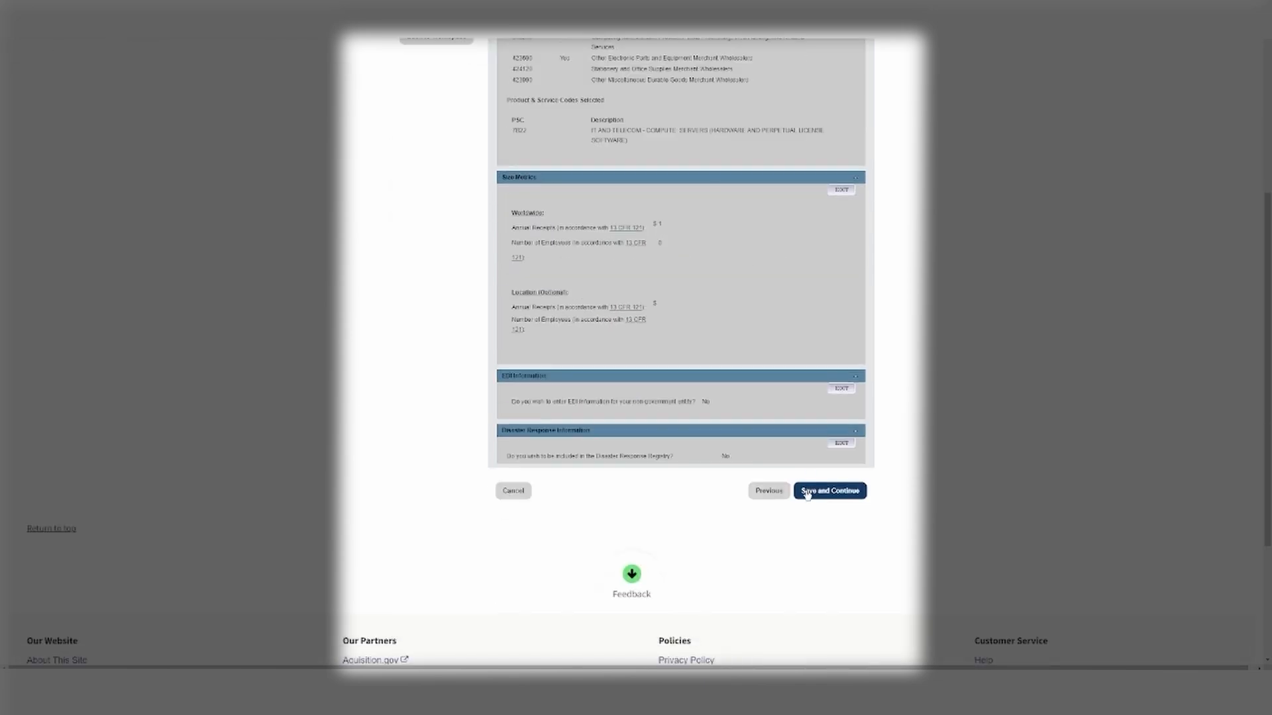
{"action": "left_click", "coordinate": [818, 493]}
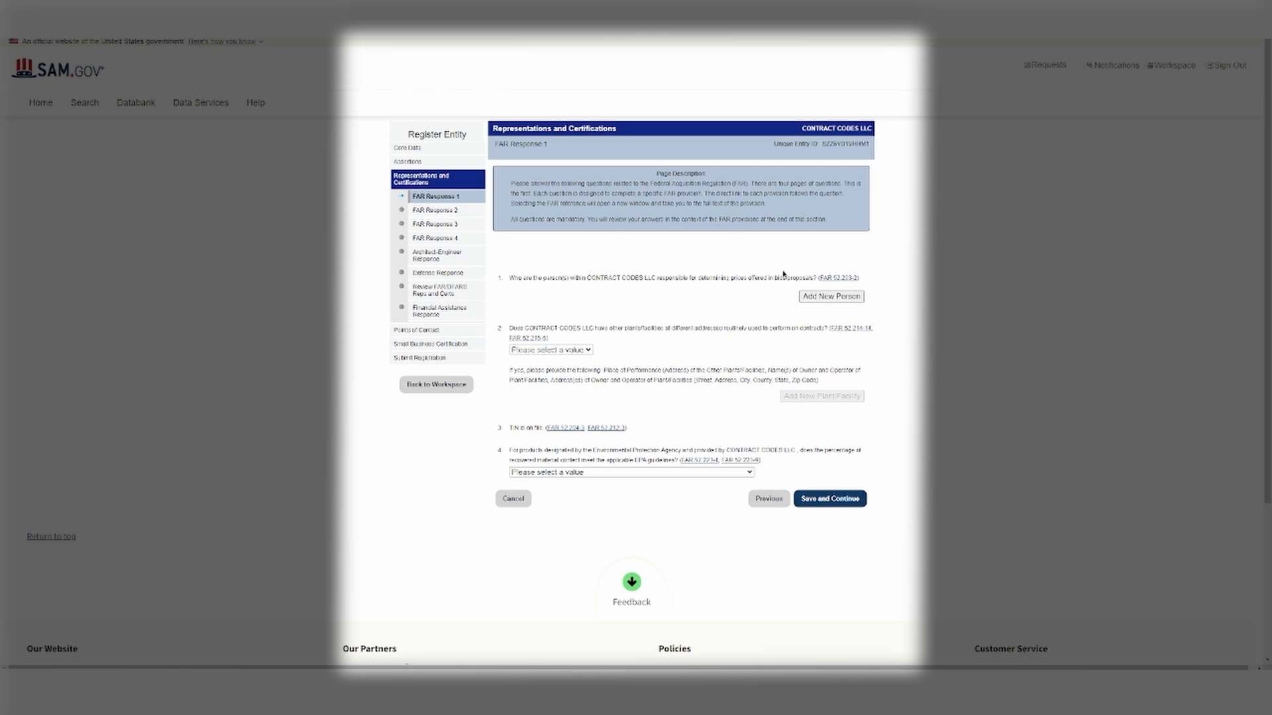
Step: Answer No to FAR question 2 about other plants or facilities at different addresses used to perform on contracts
{"action": "left_click", "coordinate": [589, 350]}
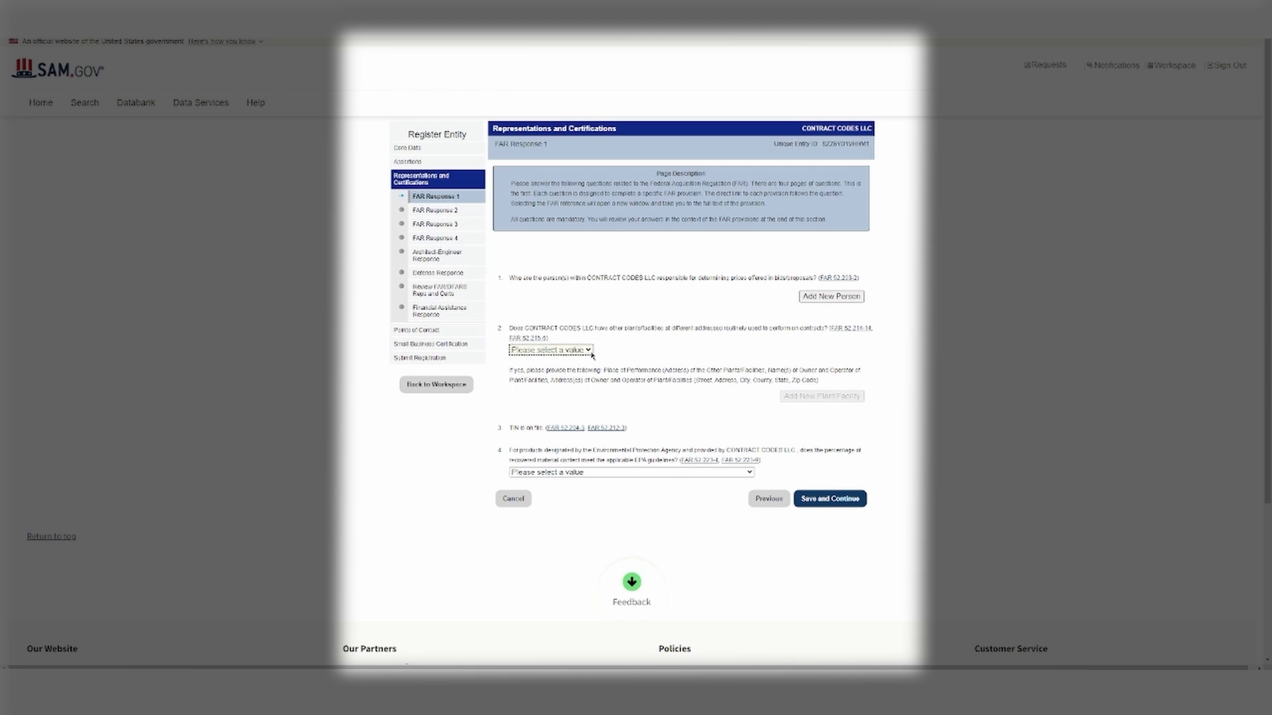
{"action": "left_click", "coordinate": [570, 381]}
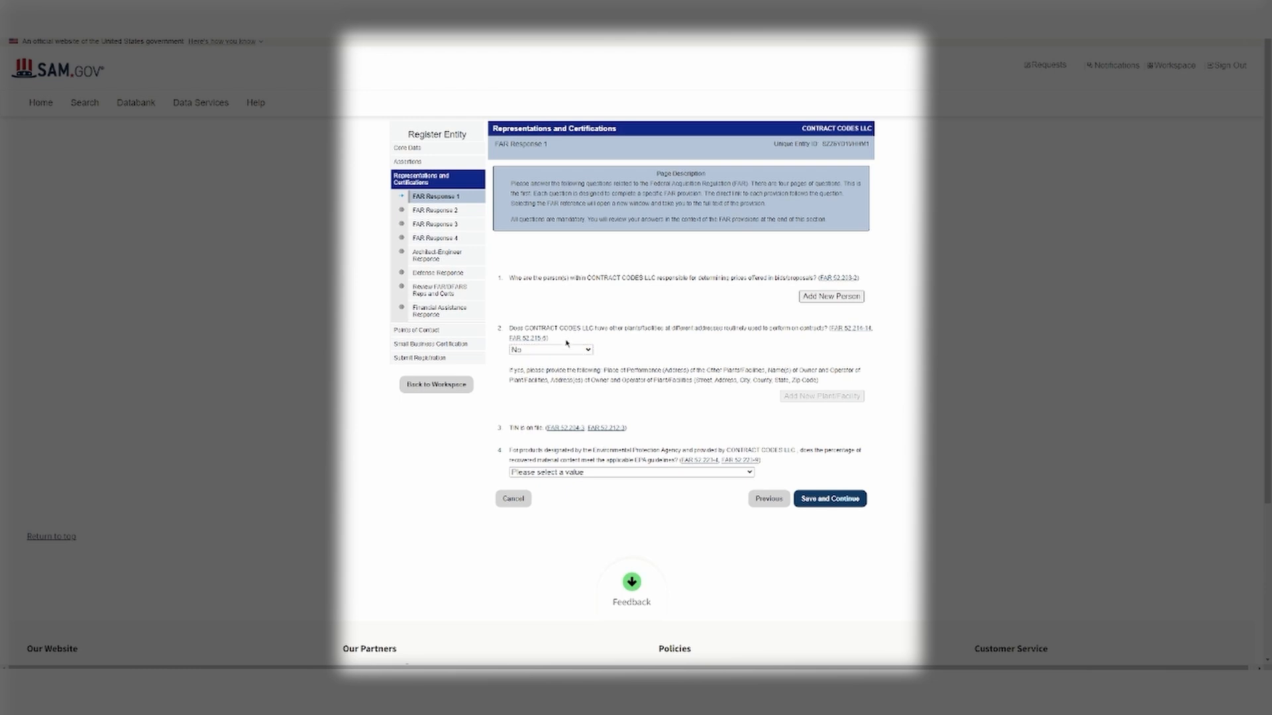
{"action": "left_click", "coordinate": [569, 349]}
{"action": "left_click", "coordinate": [574, 370]}
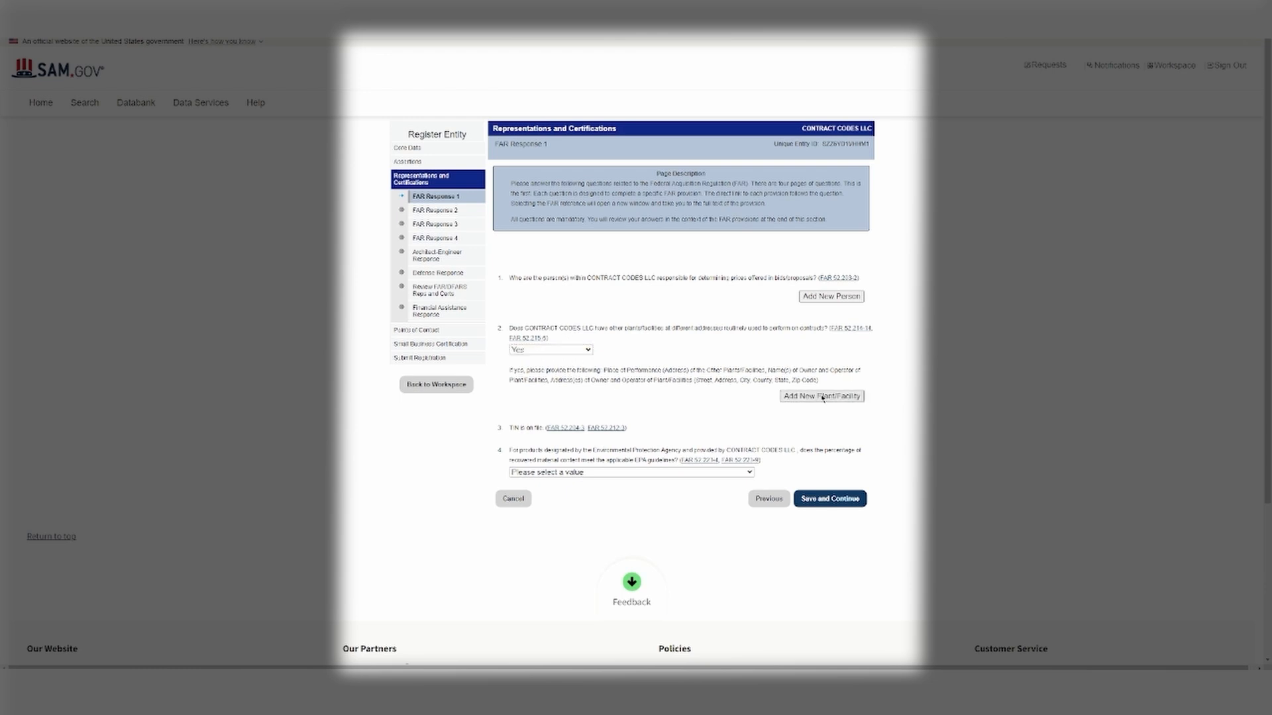
{"action": "left_click", "coordinate": [588, 349]}
{"action": "left_click", "coordinate": [570, 379]}
Step: Set the EPA recovered-material answer to "Vendor will provide information with specific offers to the Government" and try to save FAR Response 1
{"action": "left_click", "coordinate": [564, 476]}
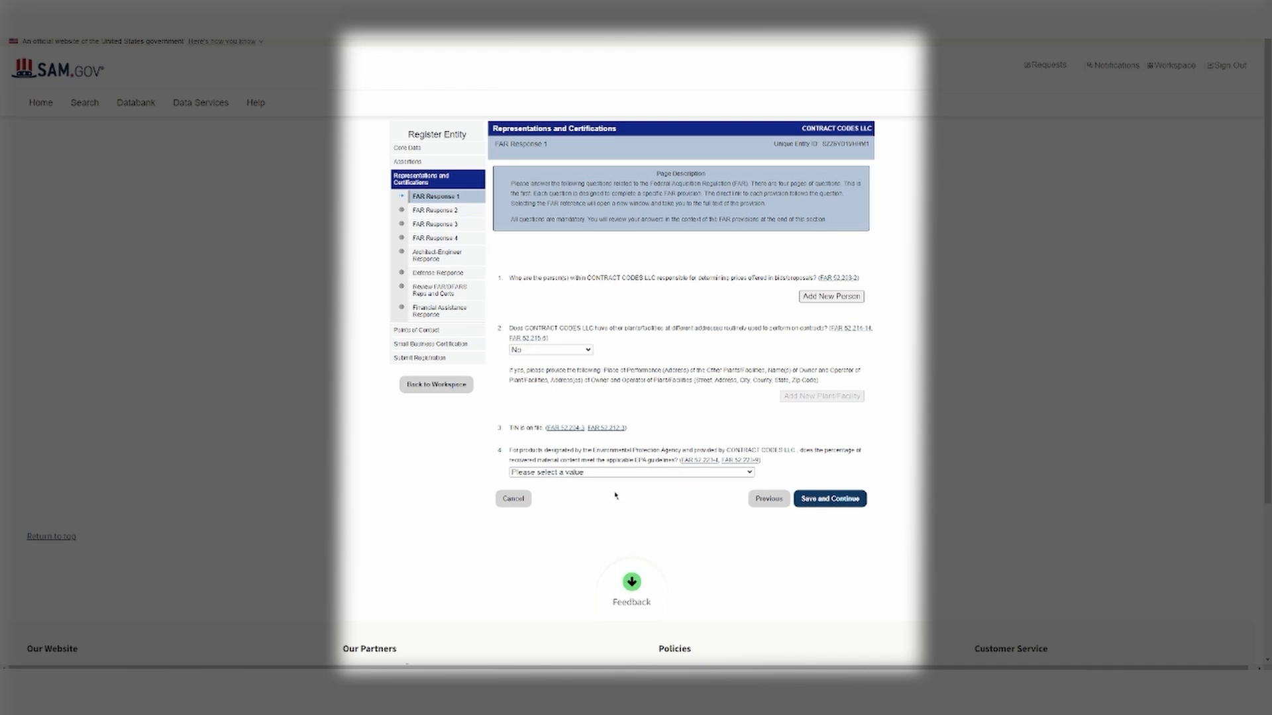
{"action": "left_click", "coordinate": [568, 475]}
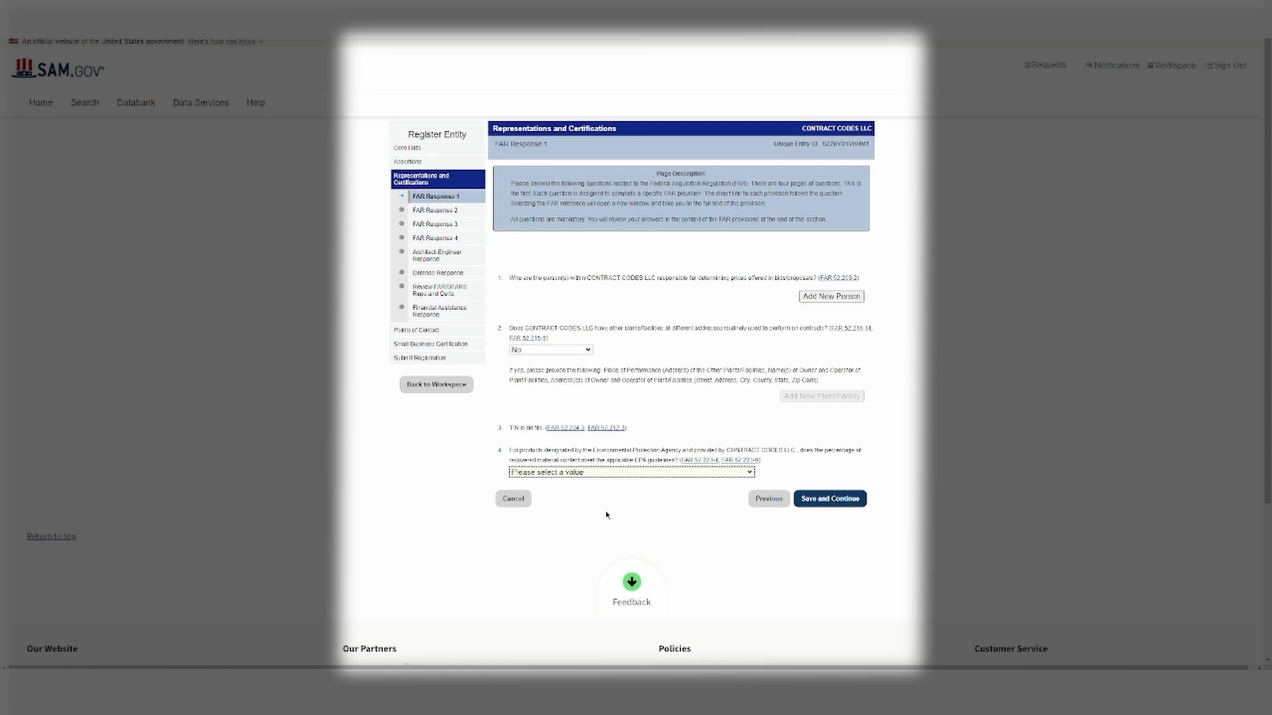
{"action": "key", "text": "Down"}
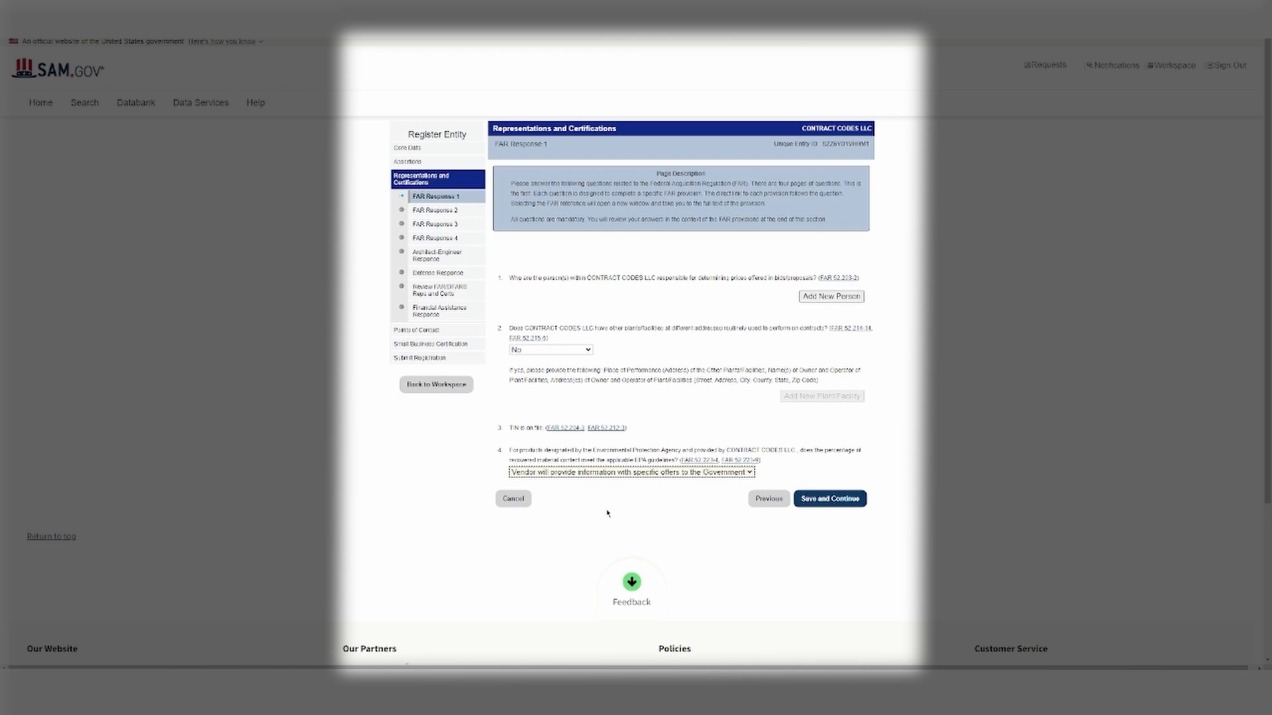
{"action": "left_click", "coordinate": [839, 500]}
Step: Add a new person responsible for determining bid prices, entering their full name and the title Owner
{"action": "left_click", "coordinate": [831, 325]}
{"action": "left_click", "coordinate": [641, 370]}
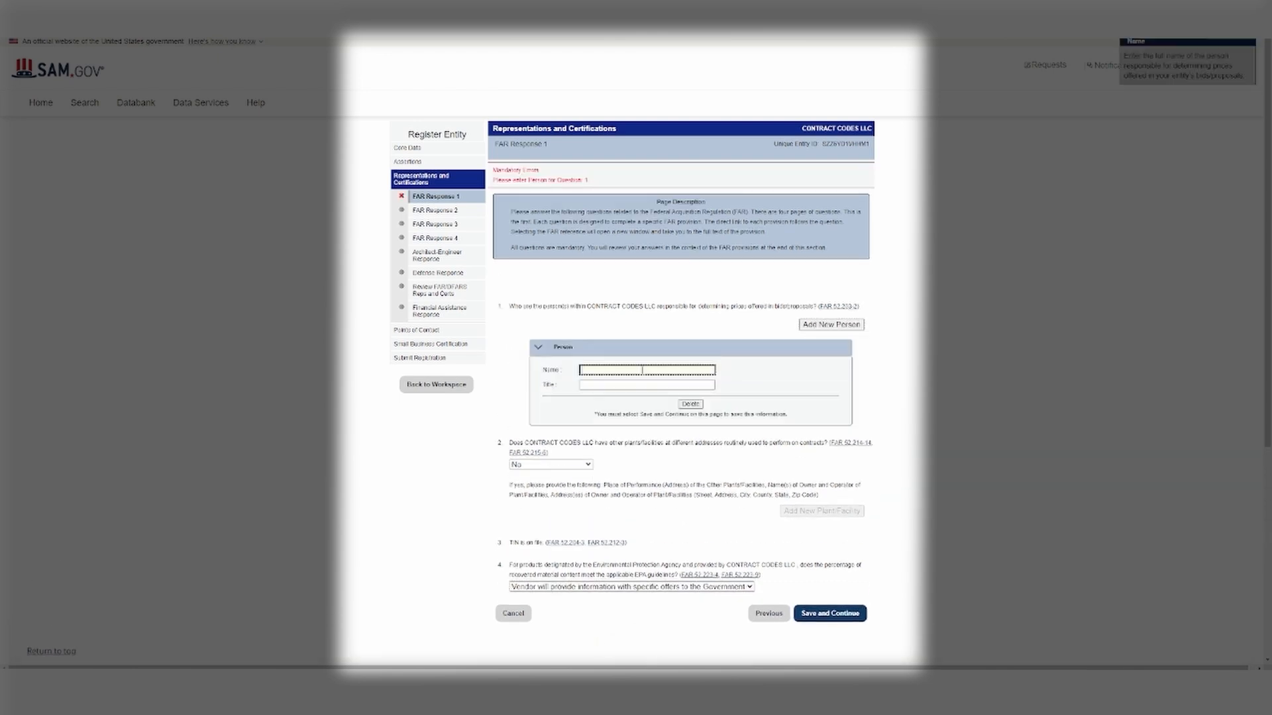
{"action": "key", "text": "Tab"}
{"action": "type", "text": "Owne"}
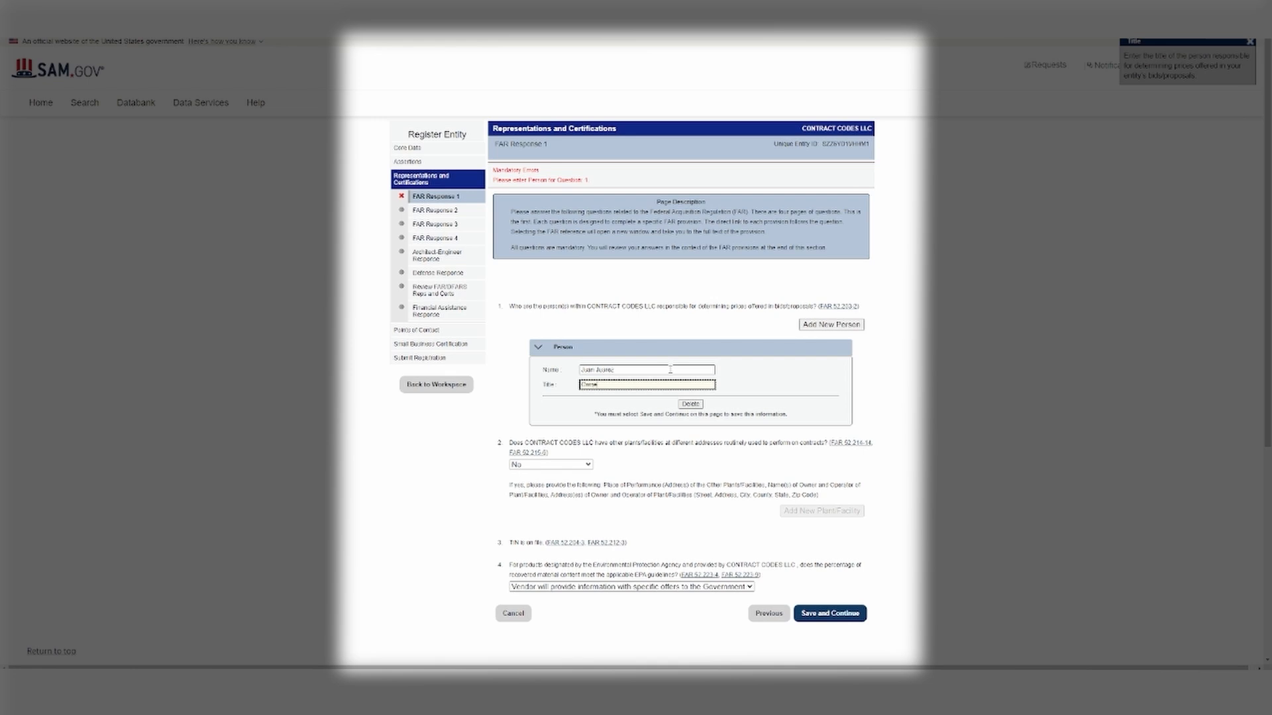
Step: Answer No to question 5 on labor surplus area status and question 6 on ownership or control by a common parent
{"action": "left_click", "coordinate": [590, 302]}
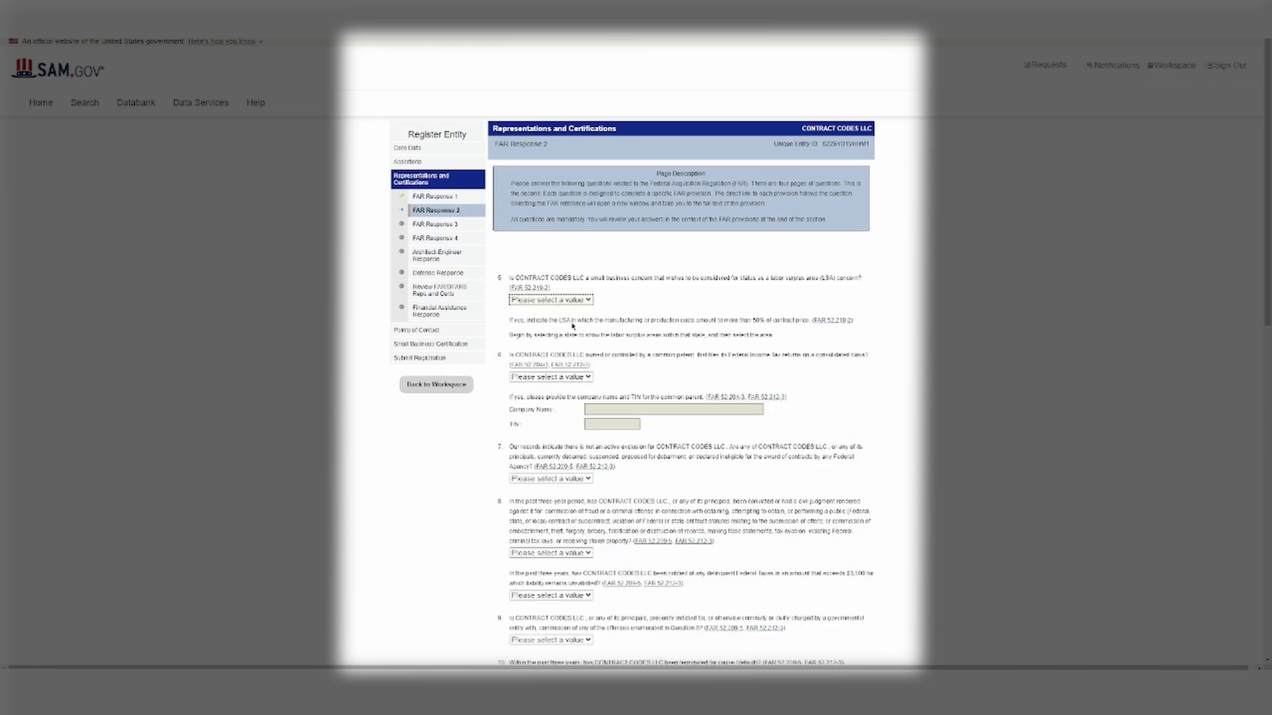
{"action": "left_click", "coordinate": [560, 273]}
{"action": "left_click", "coordinate": [590, 302]}
{"action": "left_click", "coordinate": [540, 329]}
{"action": "left_click", "coordinate": [528, 288]}
{"action": "left_click", "coordinate": [538, 377]}
{"action": "left_click", "coordinate": [540, 409]}
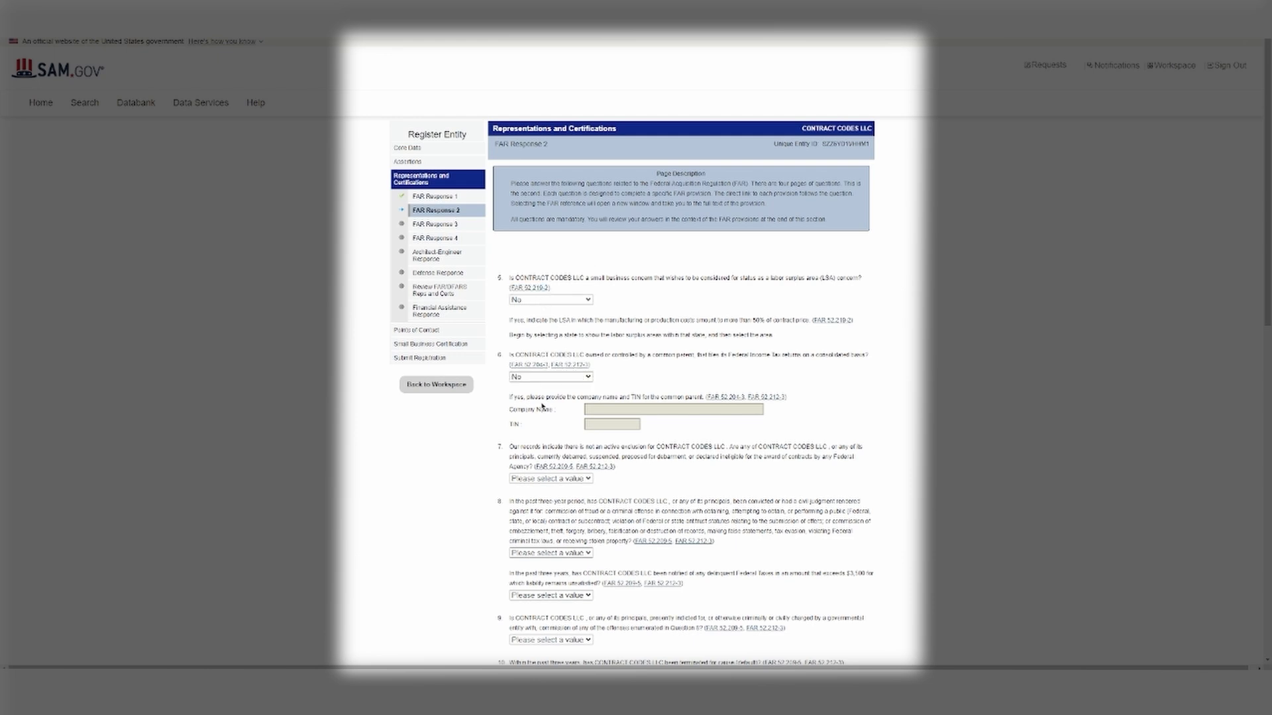
Step: Answer No to question 7 on debarment or suspension and to both parts of question 8 on convictions and delinquent Federal taxes
{"action": "scroll", "coordinate": [488, 368], "scroll_direction": "down", "scroll_amount": 2}
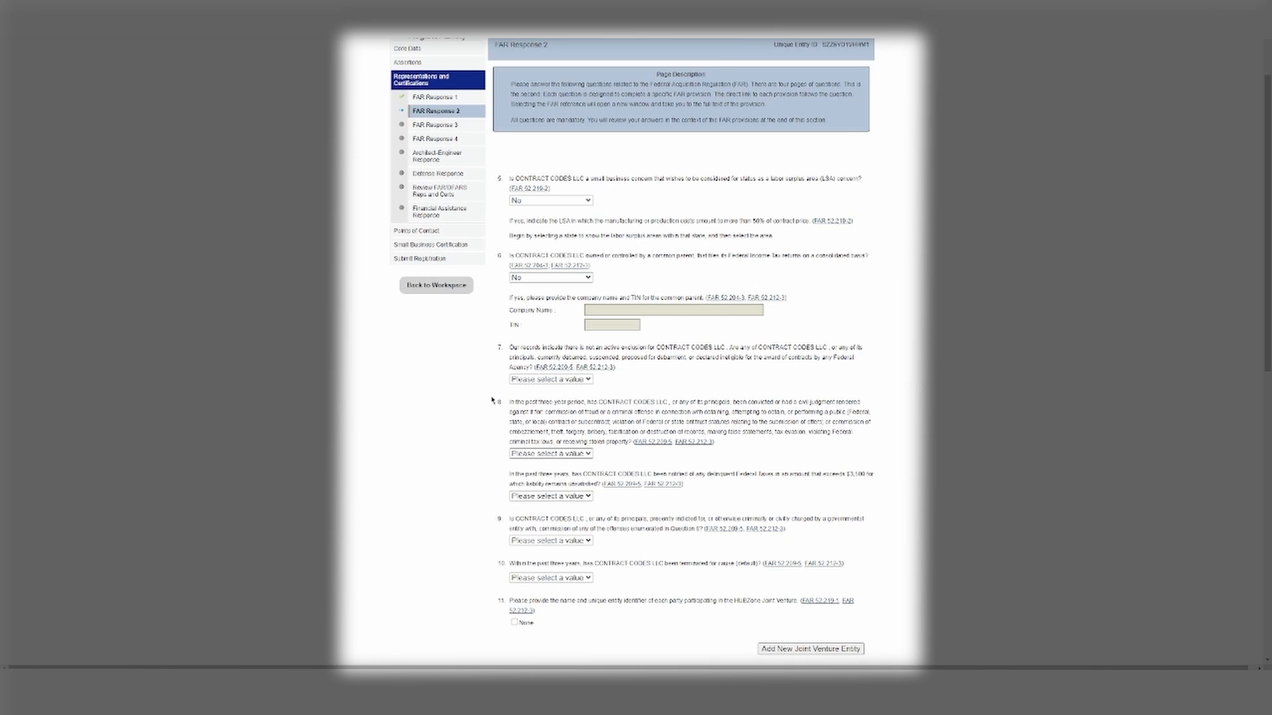
{"action": "left_click", "coordinate": [556, 380]}
{"action": "left_click", "coordinate": [528, 412]}
{"action": "left_click", "coordinate": [488, 450]}
{"action": "left_click", "coordinate": [523, 453]}
{"action": "left_click", "coordinate": [518, 484]}
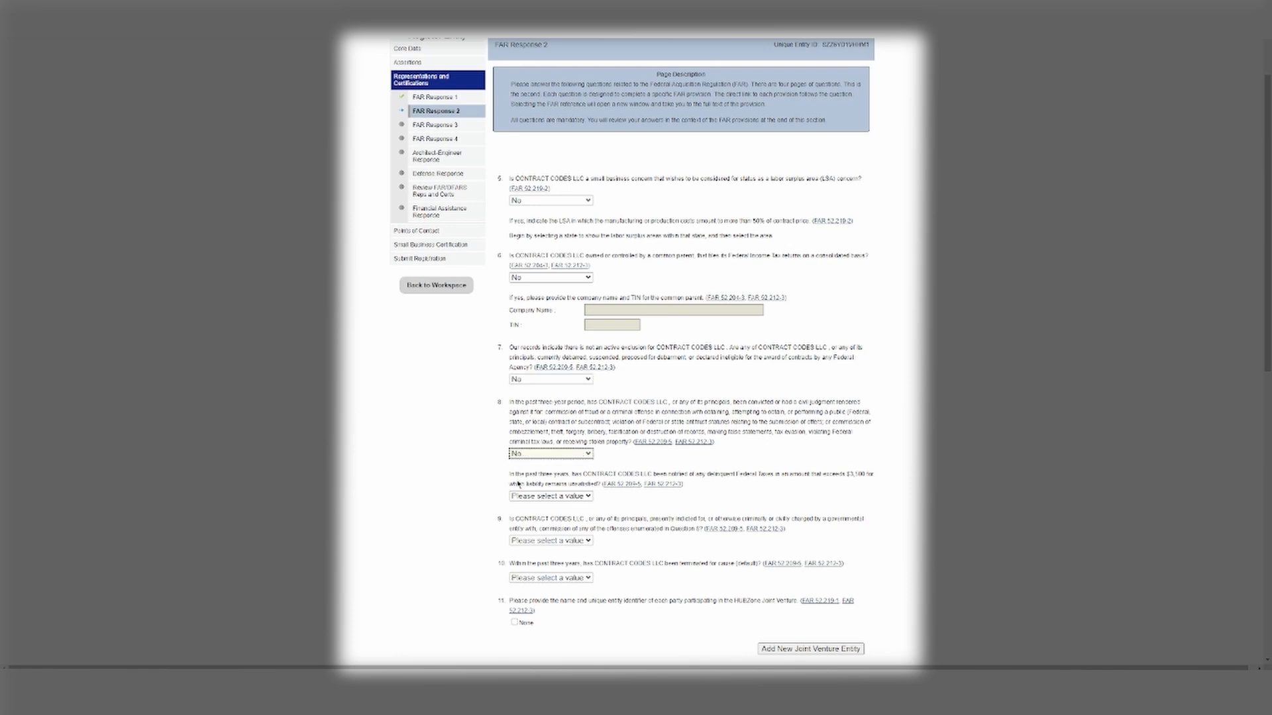
{"action": "left_click", "coordinate": [530, 496]}
{"action": "left_click", "coordinate": [536, 526]}
Step: Answer No to question 9 on current indictments or charges and question 10 on termination for cause
{"action": "scroll", "coordinate": [536, 527], "scroll_direction": "down", "scroll_amount": 2}
{"action": "left_click", "coordinate": [543, 442]}
{"action": "left_click", "coordinate": [544, 474]}
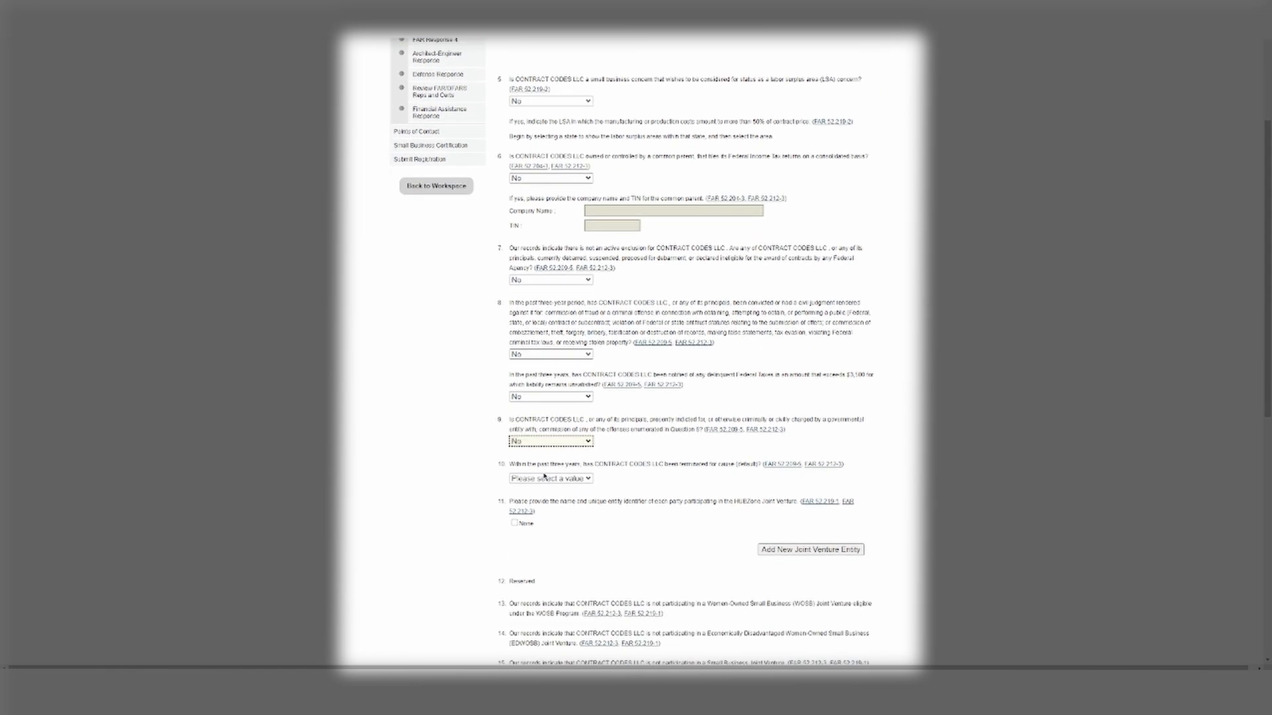
{"action": "left_click", "coordinate": [538, 478]}
{"action": "left_click", "coordinate": [528, 511]}
Step: Mark None for question 11 on HUBZone joint venture parties and check the women-owned joint venture statements in questions 13 and 14
{"action": "scroll", "coordinate": [471, 511], "scroll_direction": "down", "scroll_amount": 2}
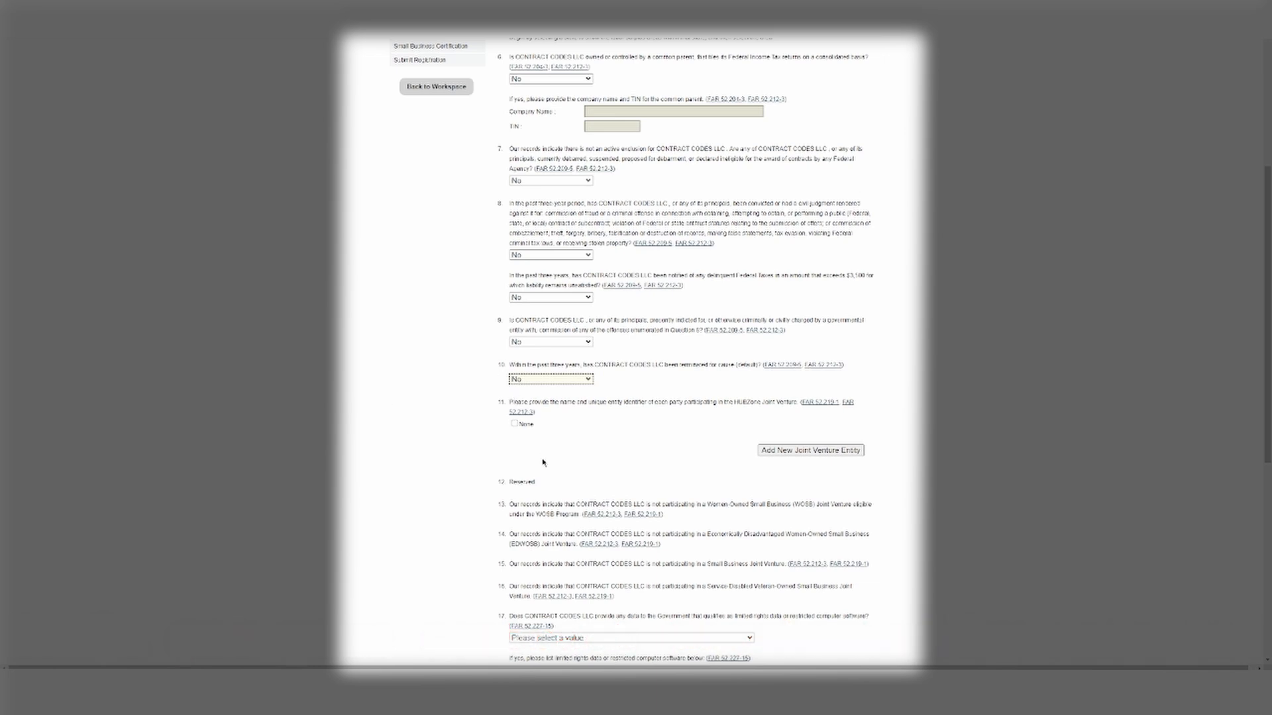
{"action": "scroll", "coordinate": [546, 454], "scroll_direction": "down", "scroll_amount": 3}
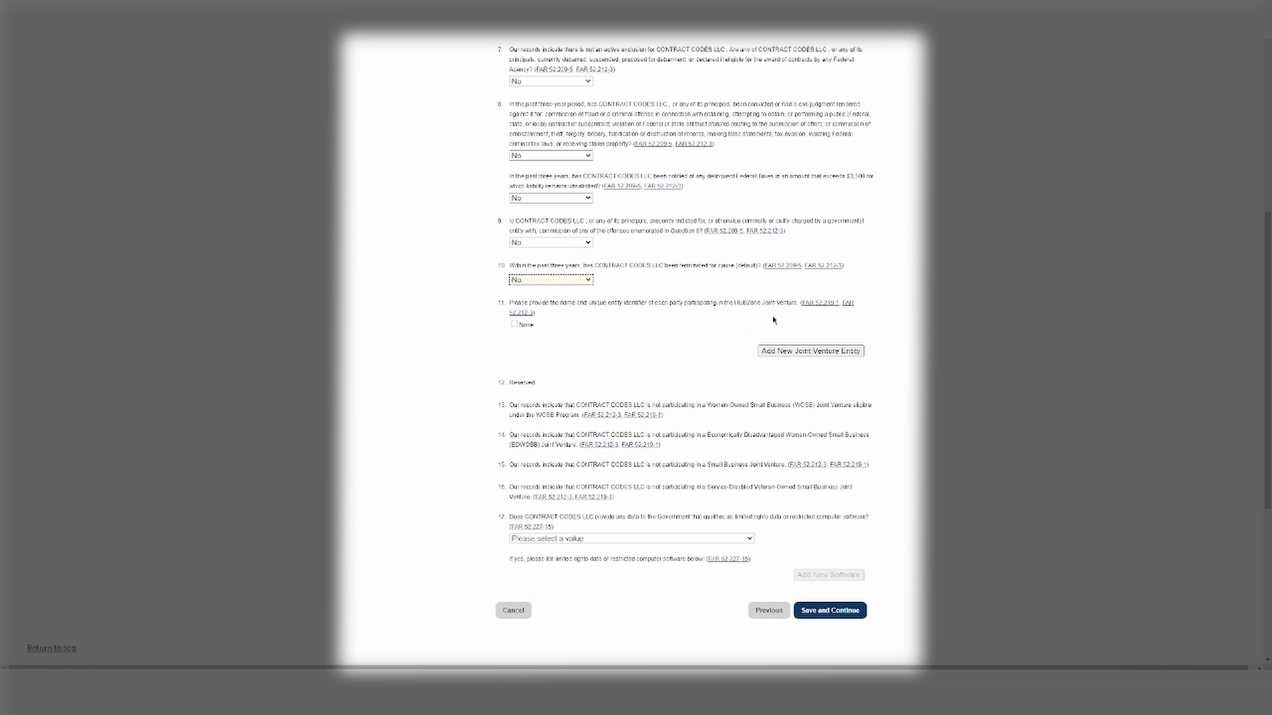
{"action": "left_click", "coordinate": [514, 325]}
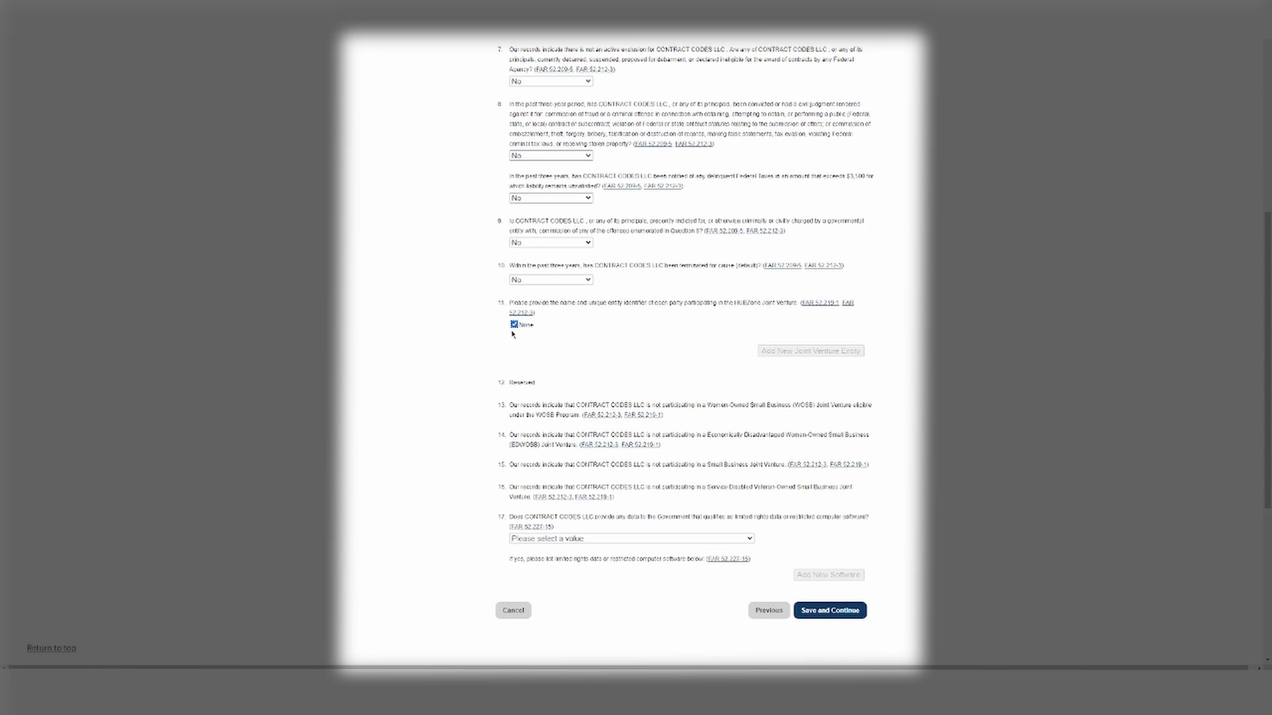
{"action": "left_click_drag", "start_coordinate": [650, 404], "coordinate": [870, 414]}
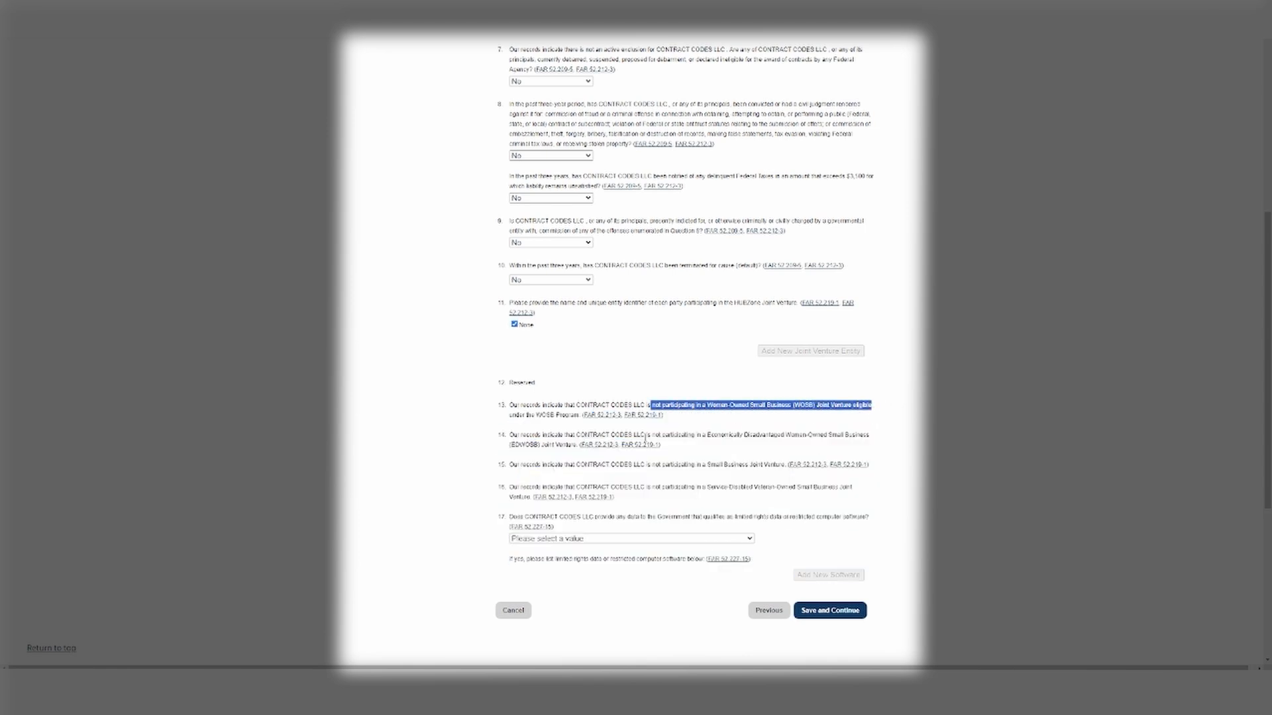
{"action": "left_click_drag", "start_coordinate": [645, 436], "coordinate": [827, 435]}
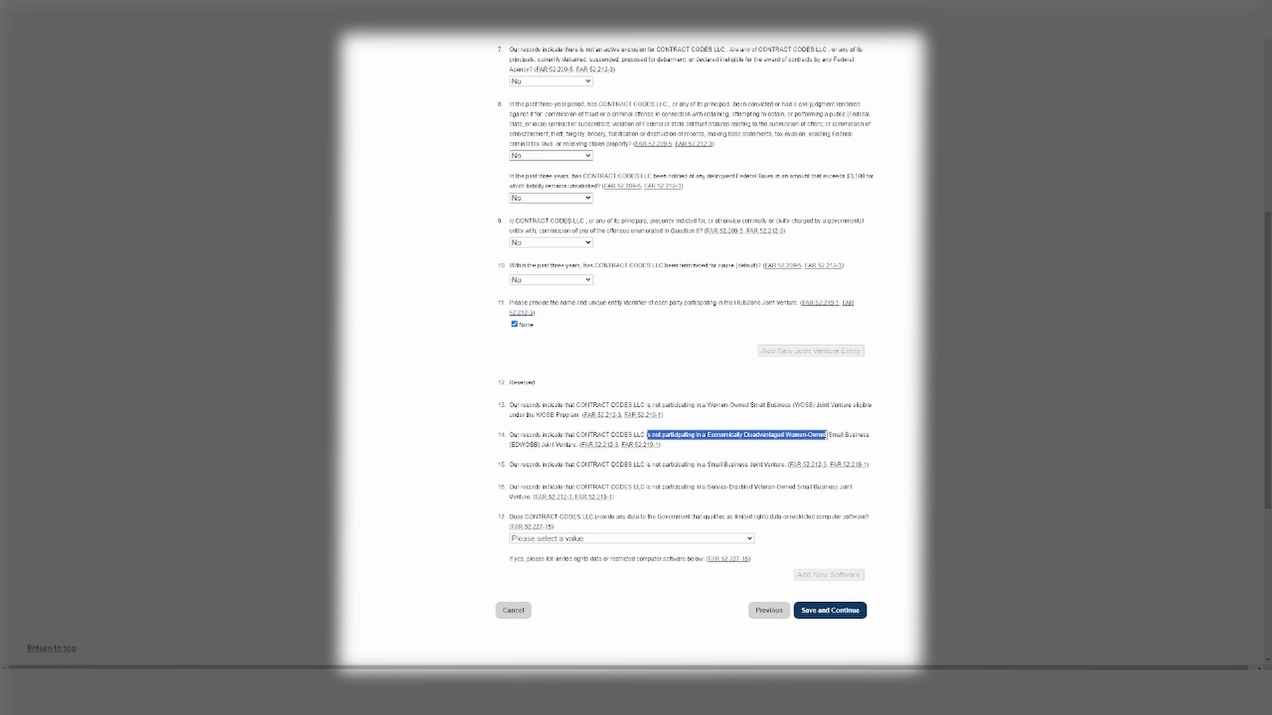
{"action": "left_click", "coordinate": [824, 449]}
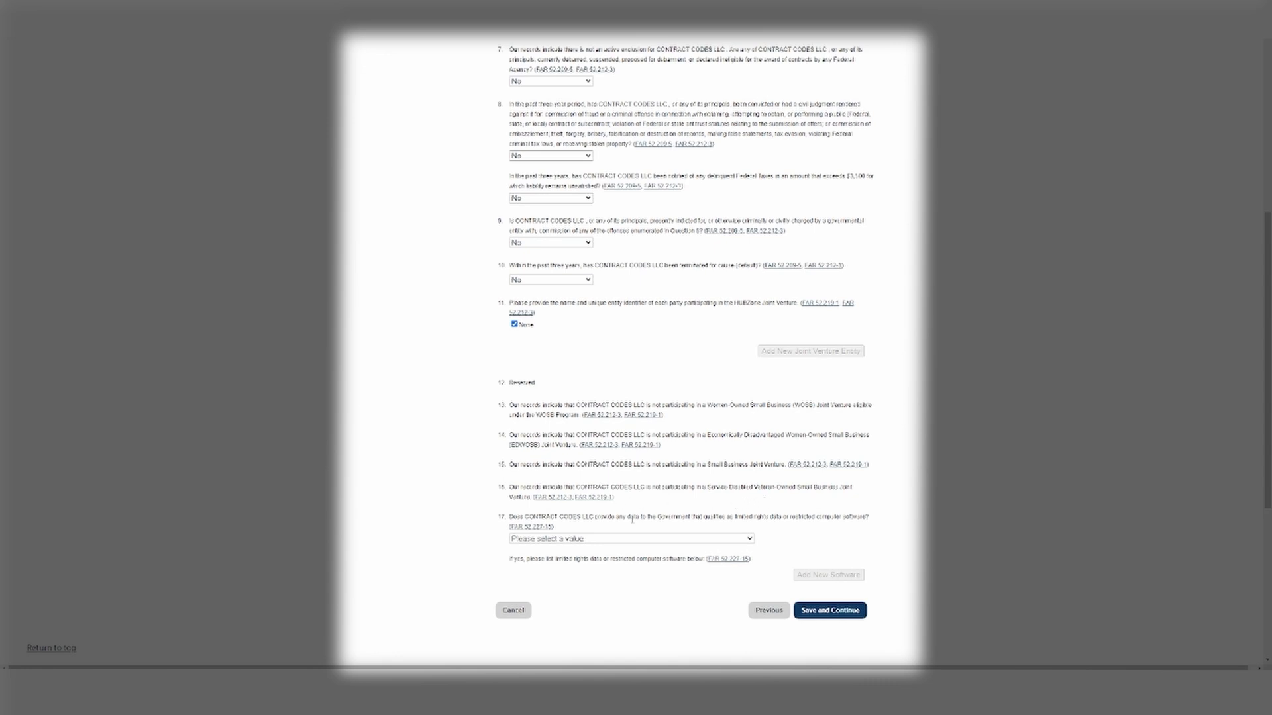
Step: Set question 17 on limited rights data to "Vendor will provide information with specific offers to the Government" and save FAR Response 2
{"action": "left_click", "coordinate": [620, 537]}
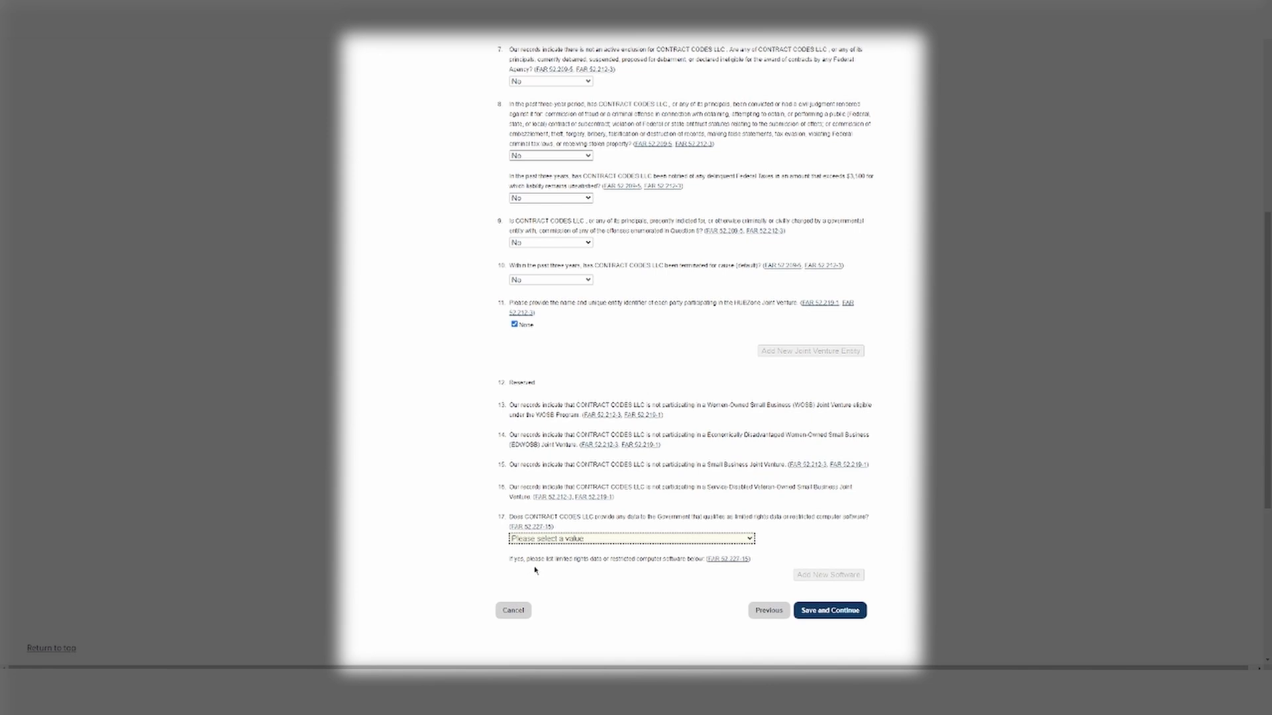
{"action": "key", "text": "Down"}
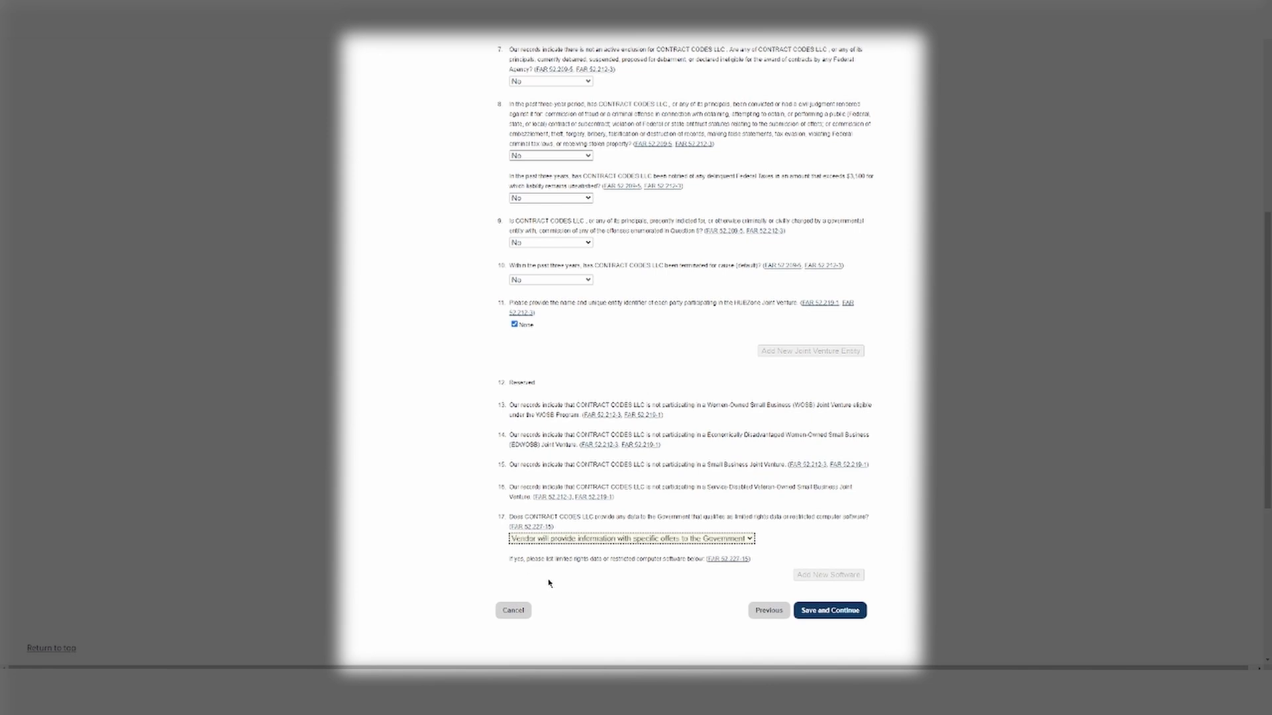
{"action": "left_click", "coordinate": [857, 610]}
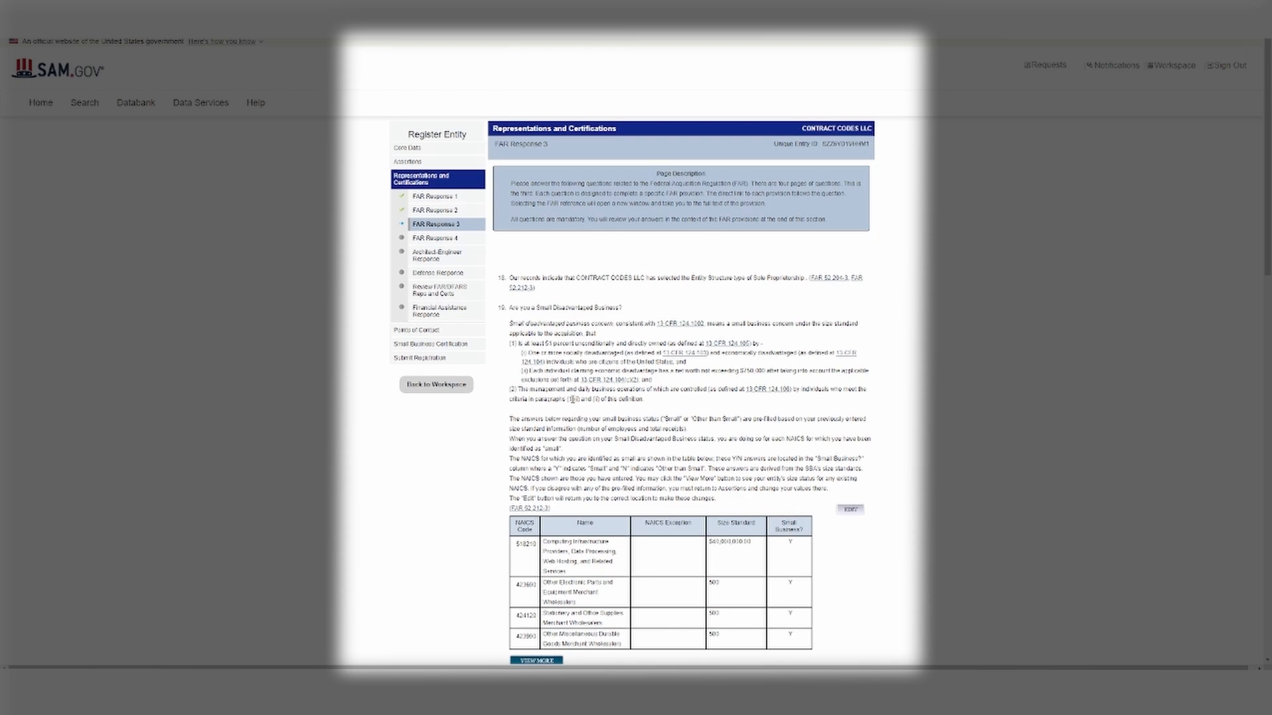
Step: Review the size standards in the NAICS table and answer Yes to question 19 on Small Disadvantaged Business status
{"action": "scroll", "coordinate": [702, 396], "scroll_direction": "down", "scroll_amount": 2}
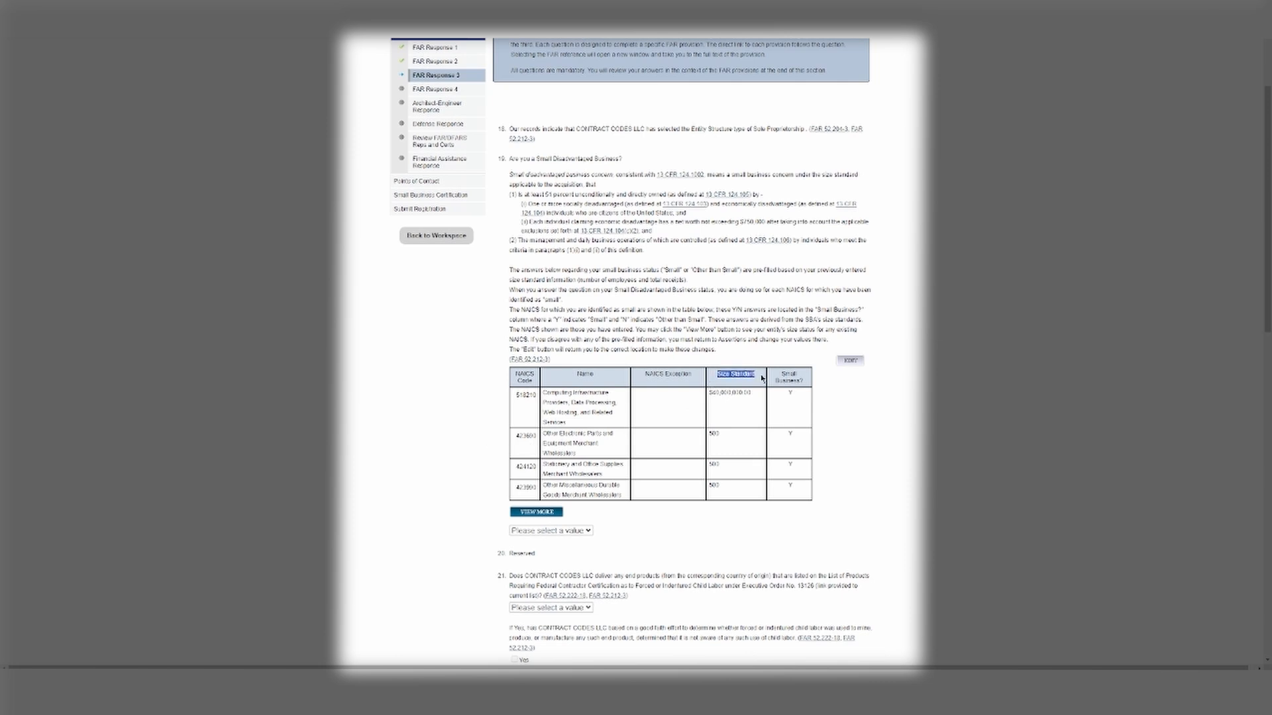
{"action": "left_click_drag", "start_coordinate": [717, 374], "coordinate": [760, 377]}
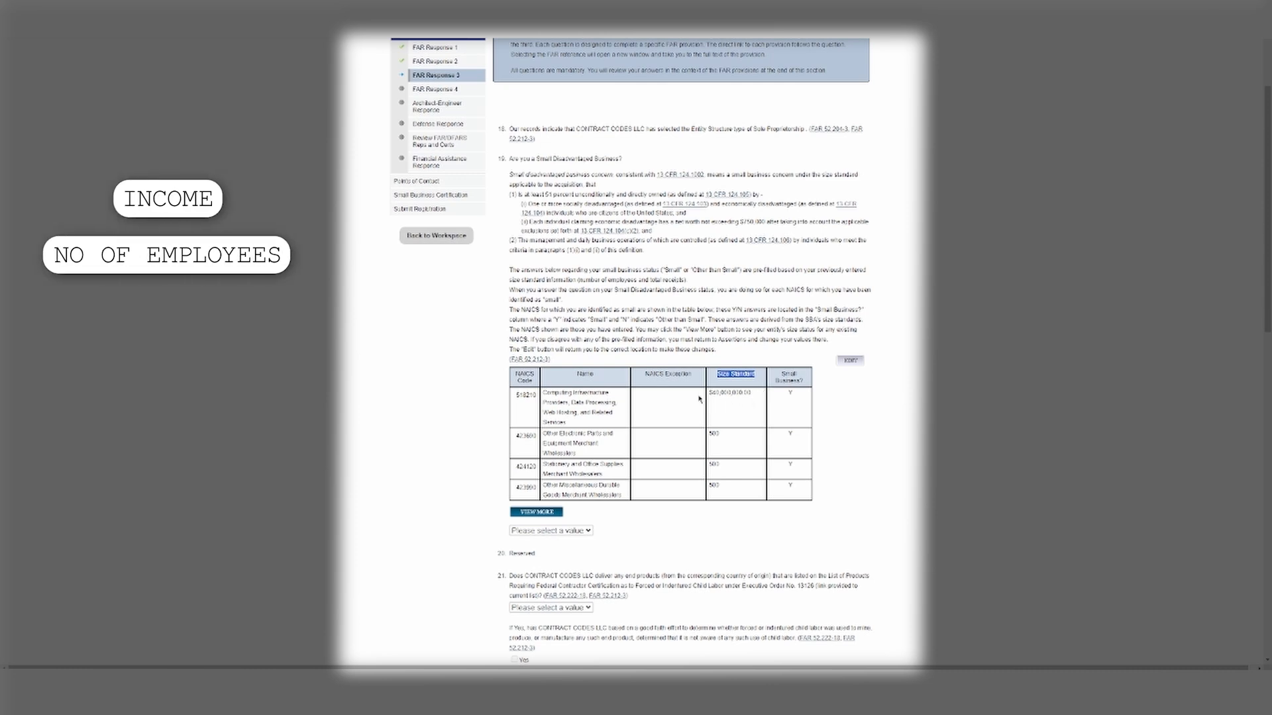
{"action": "left_click_drag", "start_coordinate": [709, 392], "coordinate": [773, 409]}
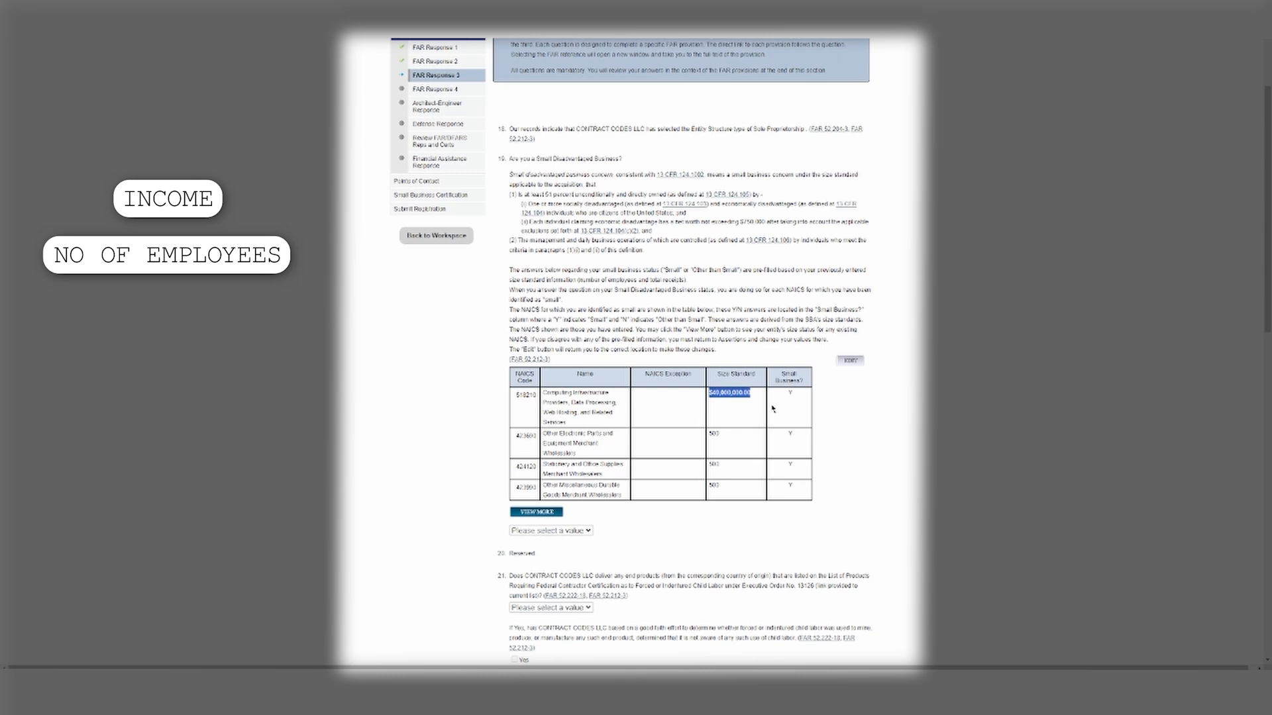
{"action": "left_click", "coordinate": [365, 368]}
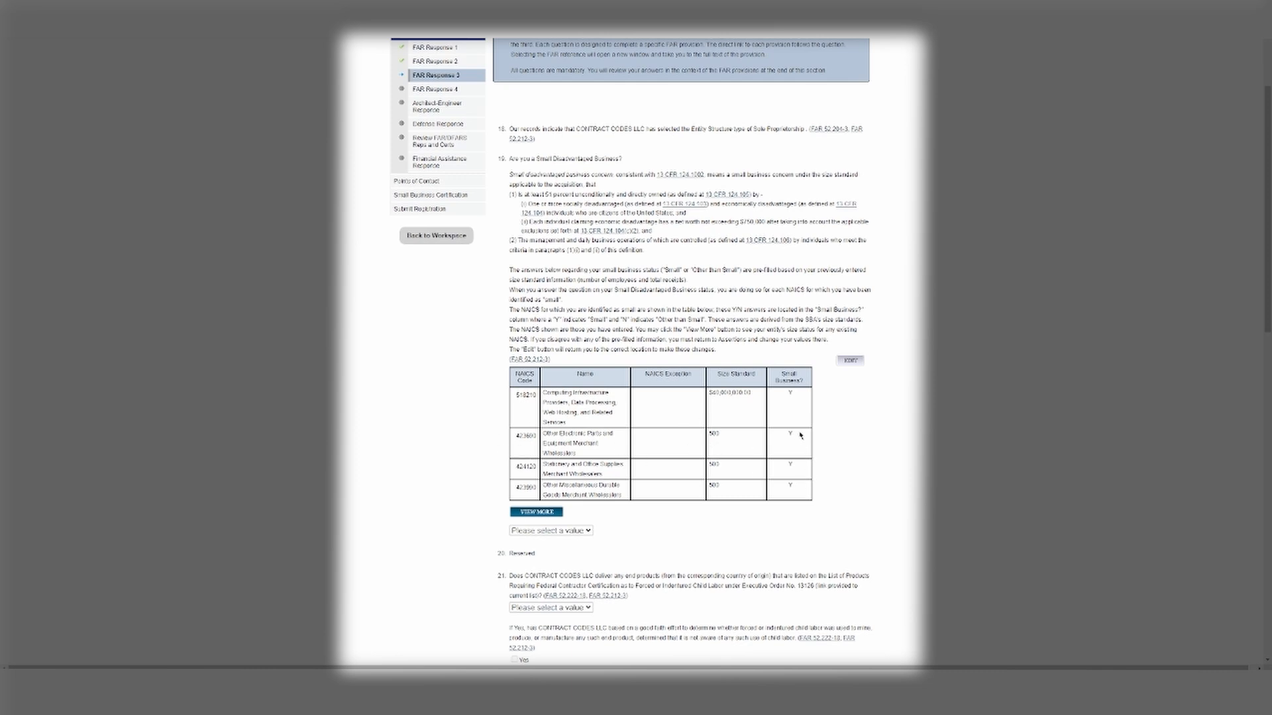
{"action": "scroll", "coordinate": [853, 552], "scroll_direction": "down", "scroll_amount": 2}
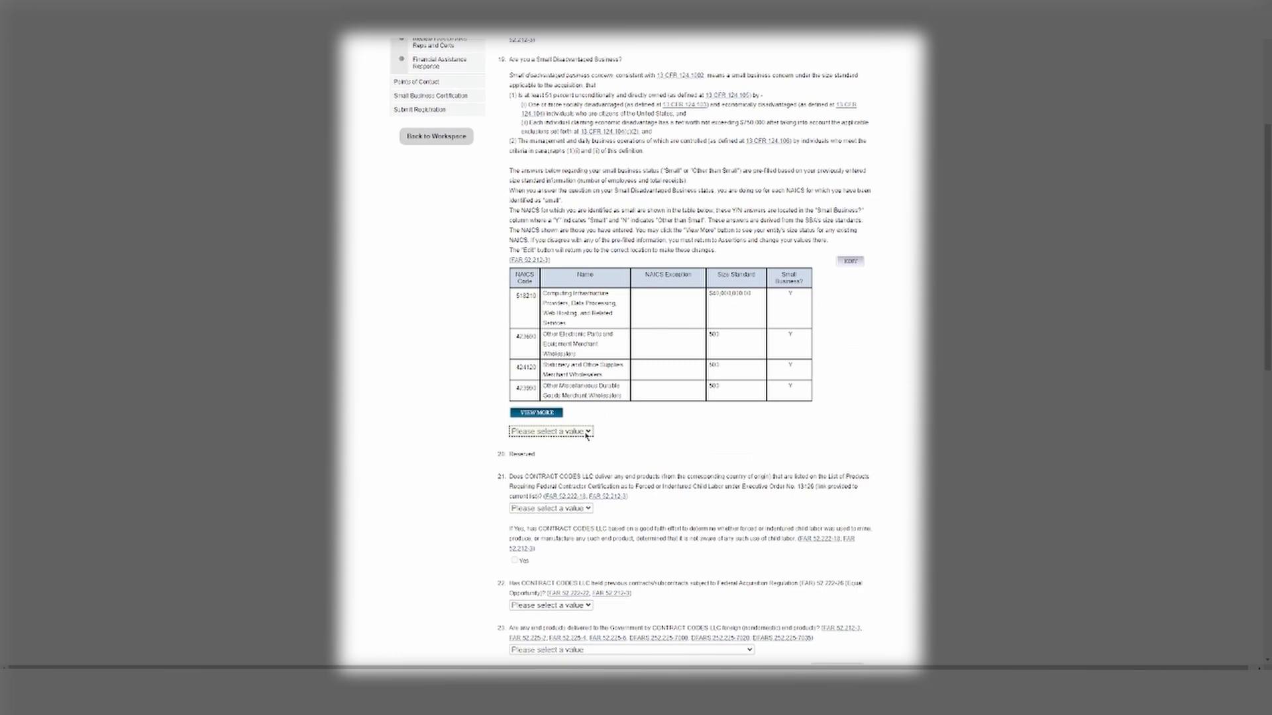
{"action": "scroll", "coordinate": [514, 297], "scroll_direction": "up", "scroll_amount": 3}
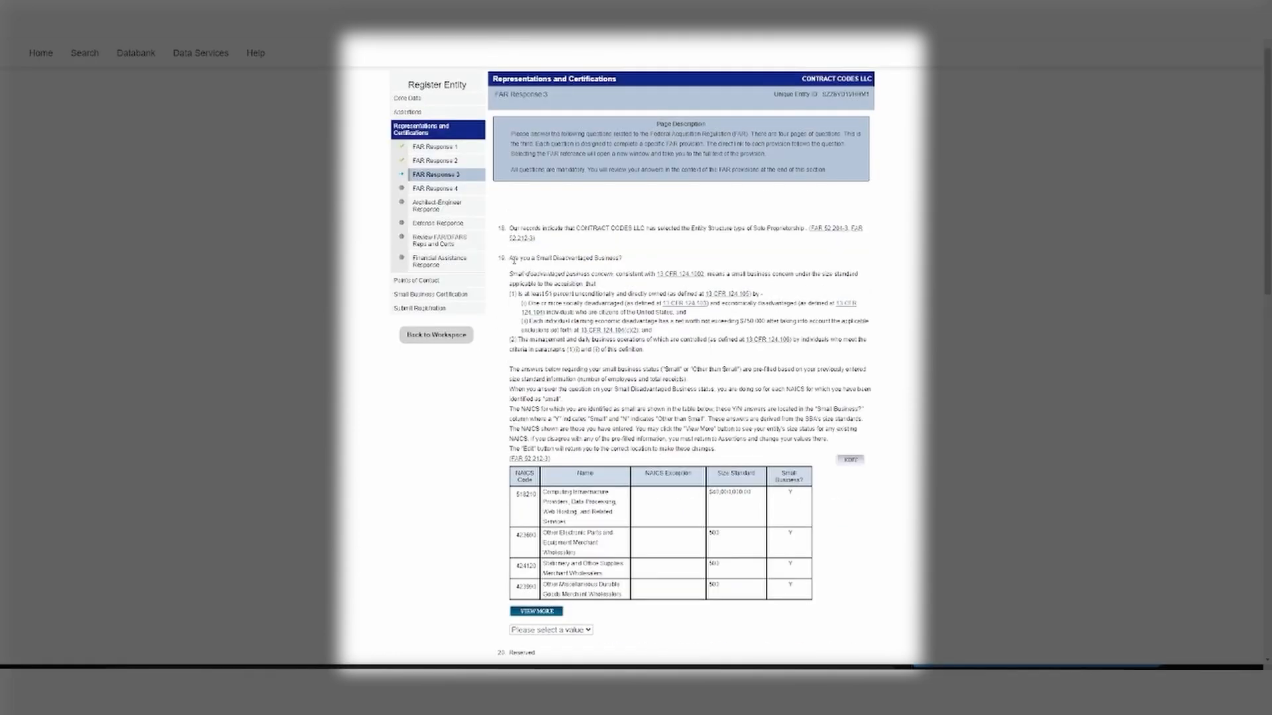
{"action": "scroll", "coordinate": [507, 278], "scroll_direction": "down", "scroll_amount": 3}
{"action": "left_click", "coordinate": [537, 431]}
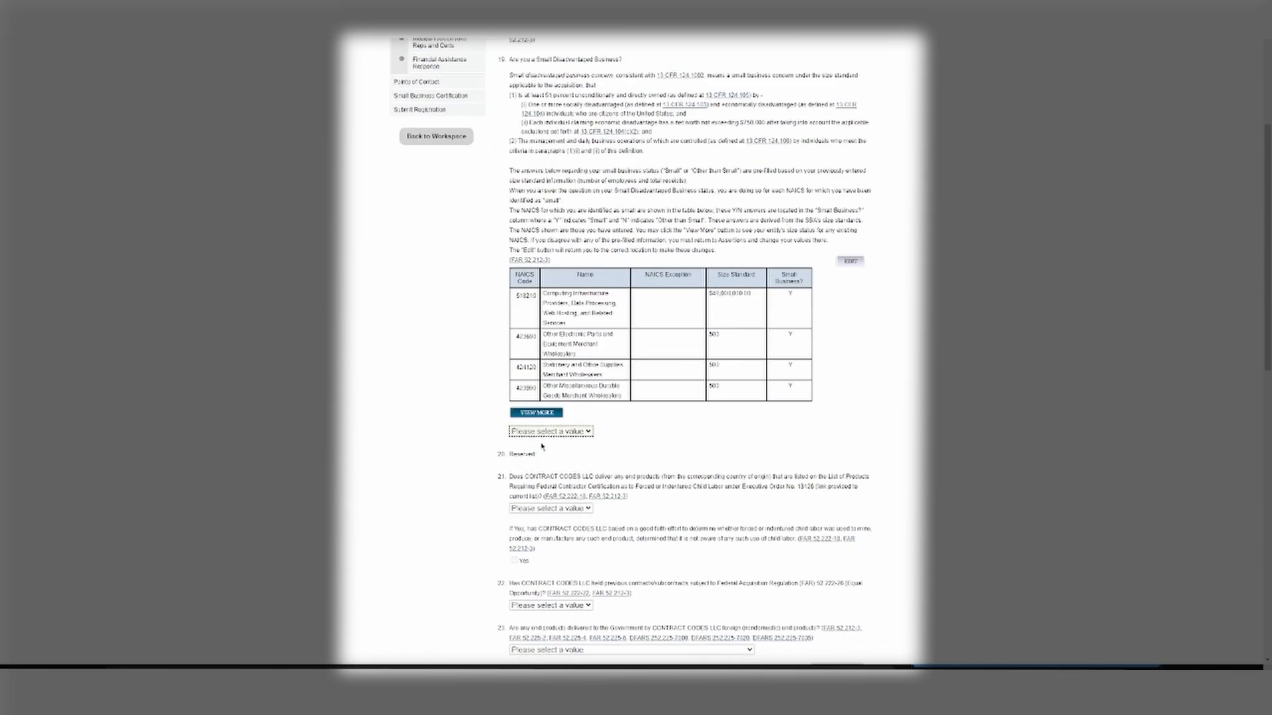
{"action": "left_click", "coordinate": [541, 454]}
{"action": "left_click", "coordinate": [470, 424]}
Step: Answer No to question 21 on forced or indentured child labor products and question 22 on previous Equal Opportunity contracts
{"action": "scroll", "coordinate": [468, 420], "scroll_direction": "down", "scroll_amount": 1}
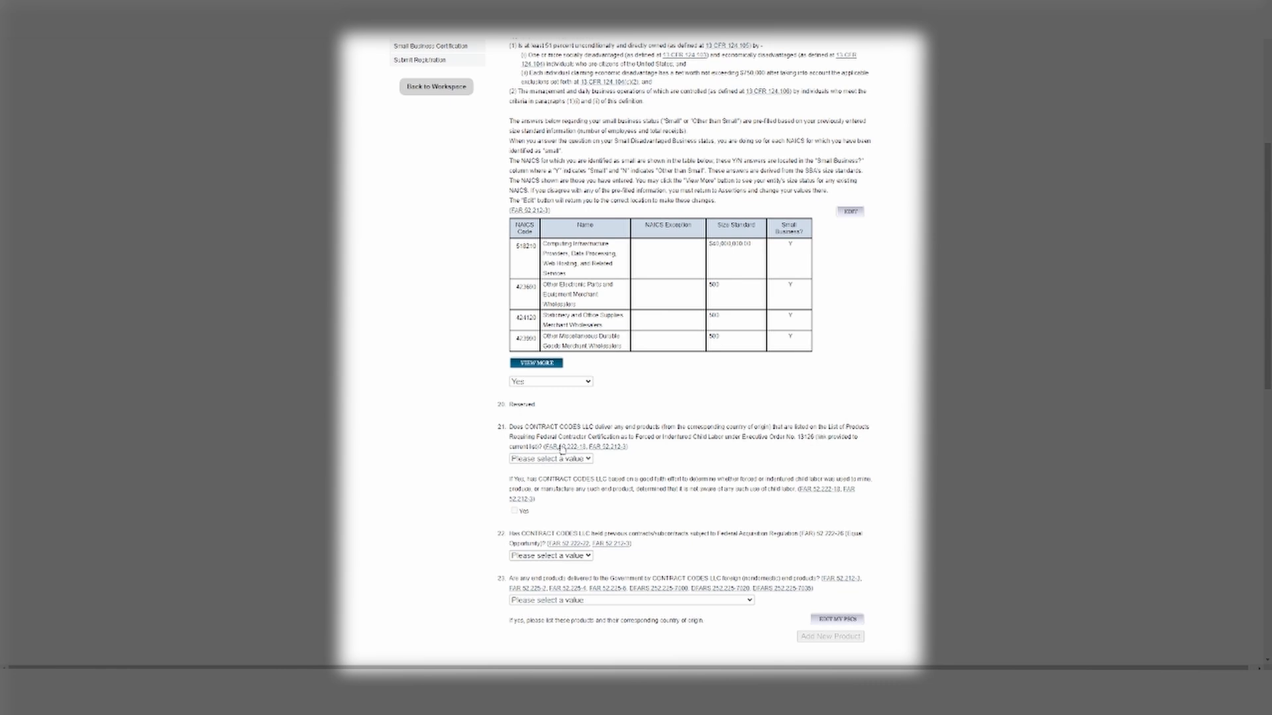
{"action": "left_click", "coordinate": [551, 458]}
{"action": "left_click", "coordinate": [554, 490]}
{"action": "scroll", "coordinate": [531, 494], "scroll_direction": "down", "scroll_amount": 2}
{"action": "key", "text": "n"}
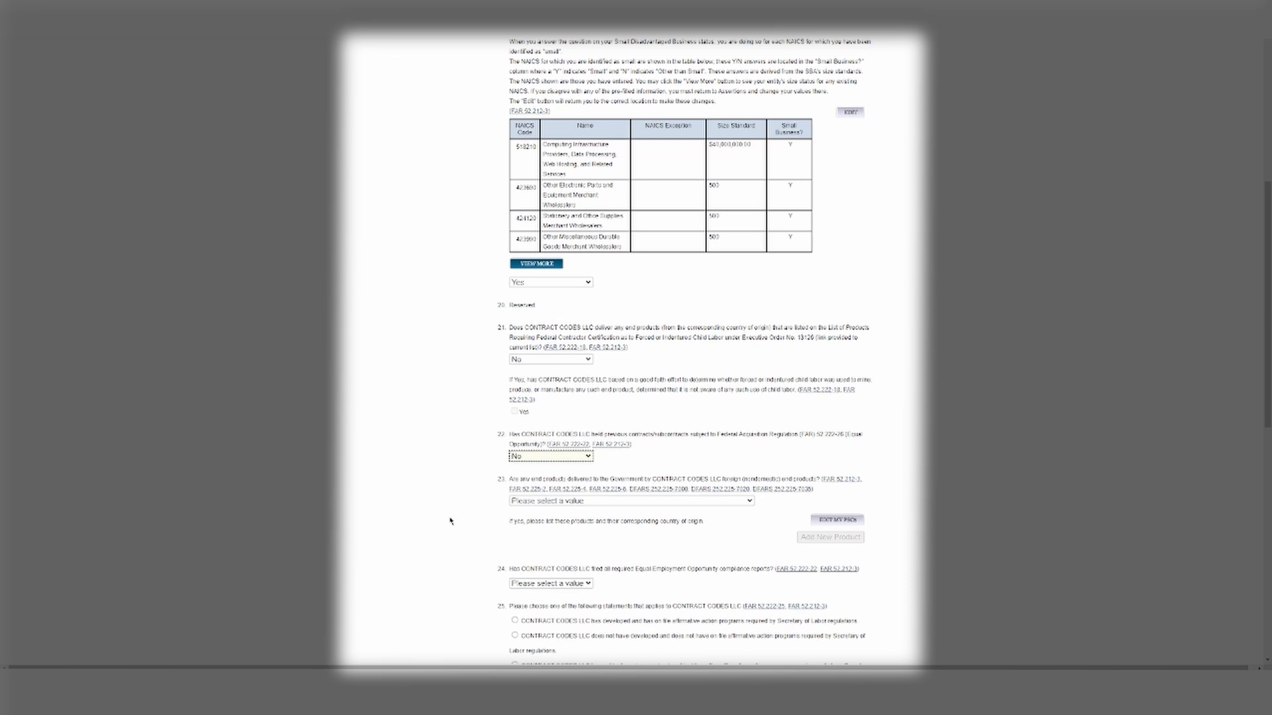
Step: Set question 23 on foreign end products to "Vendor will provide information with specific offers to the Government"
{"action": "scroll", "coordinate": [450, 521], "scroll_direction": "down", "scroll_amount": 1}
{"action": "key", "text": "Tab"}
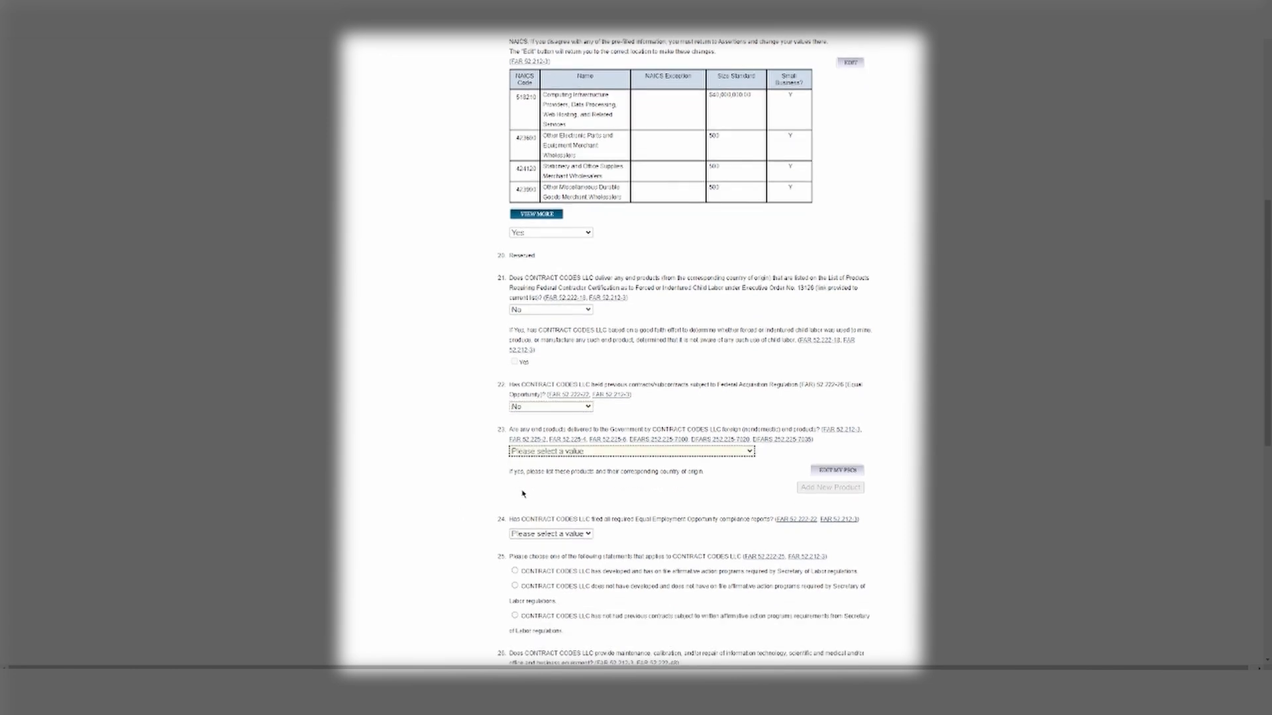
{"action": "left_click", "coordinate": [746, 493]}
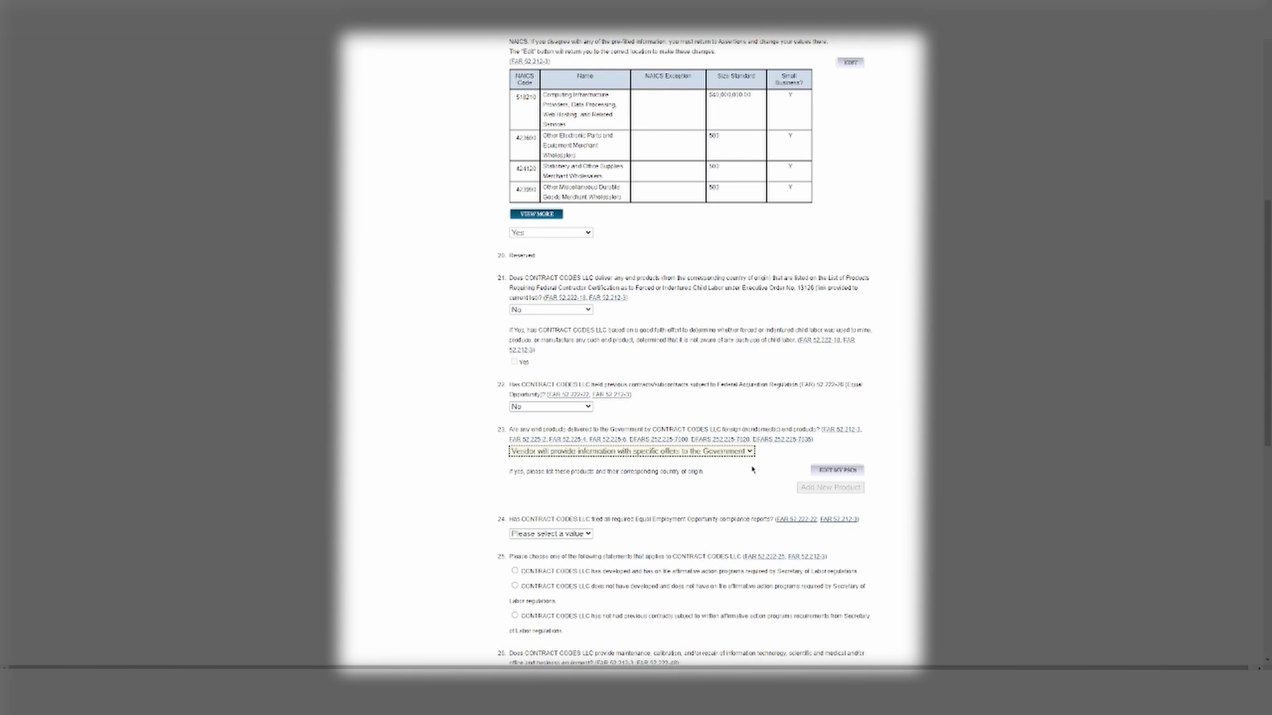
{"action": "left_click", "coordinate": [1211, 533]}
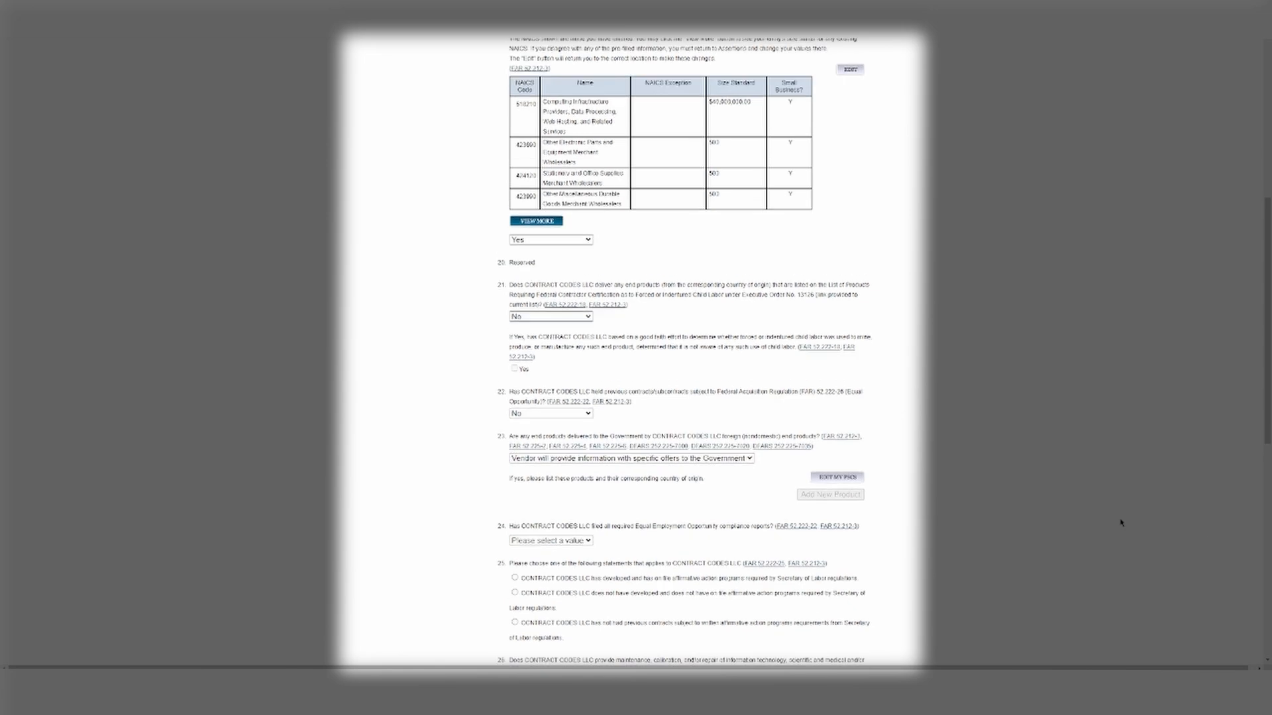
Step: Answer Yes to question 24 on compliance reports and choose the question 25 statement about having had no previous contracts subject to affirmative action programs
{"action": "scroll", "coordinate": [1119, 520], "scroll_direction": "up", "scroll_amount": 3}
{"action": "scroll", "coordinate": [1120, 521], "scroll_direction": "down", "scroll_amount": 3}
{"action": "scroll", "coordinate": [1120, 521], "scroll_direction": "down", "scroll_amount": 2}
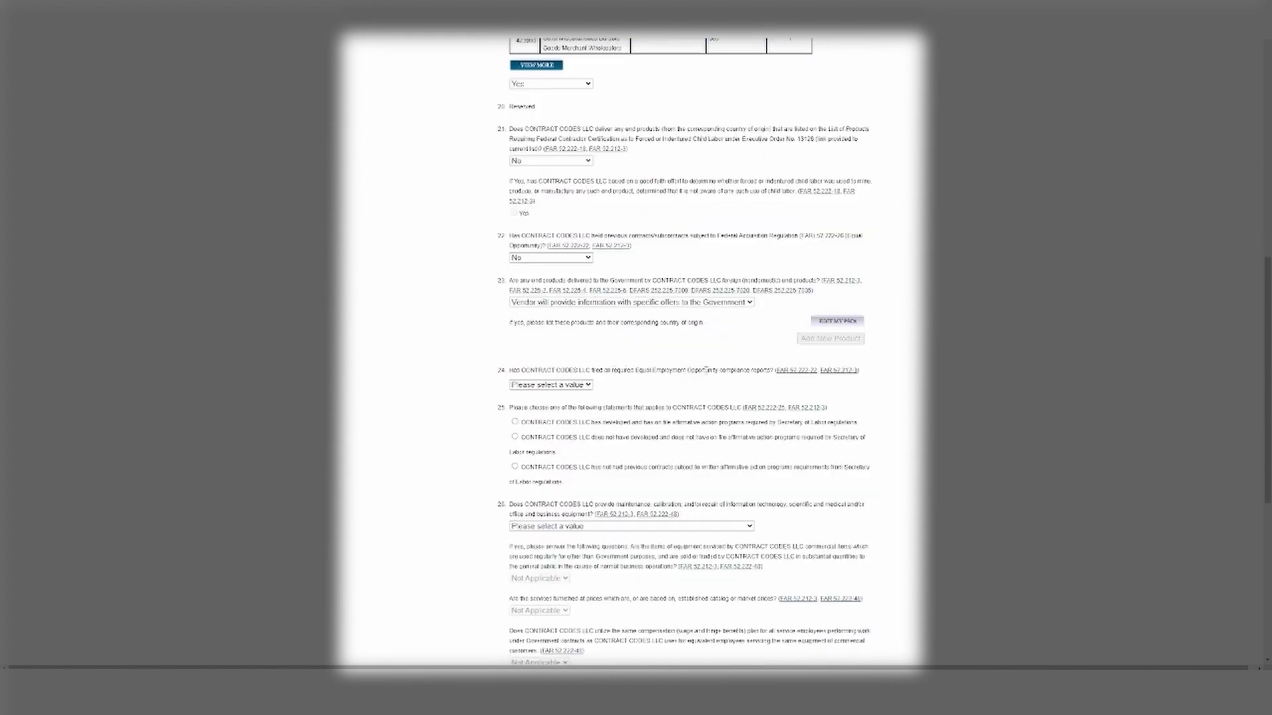
{"action": "left_click", "coordinate": [571, 385]}
{"action": "left_click", "coordinate": [555, 408]}
{"action": "scroll", "coordinate": [419, 403], "scroll_direction": "down", "scroll_amount": 2}
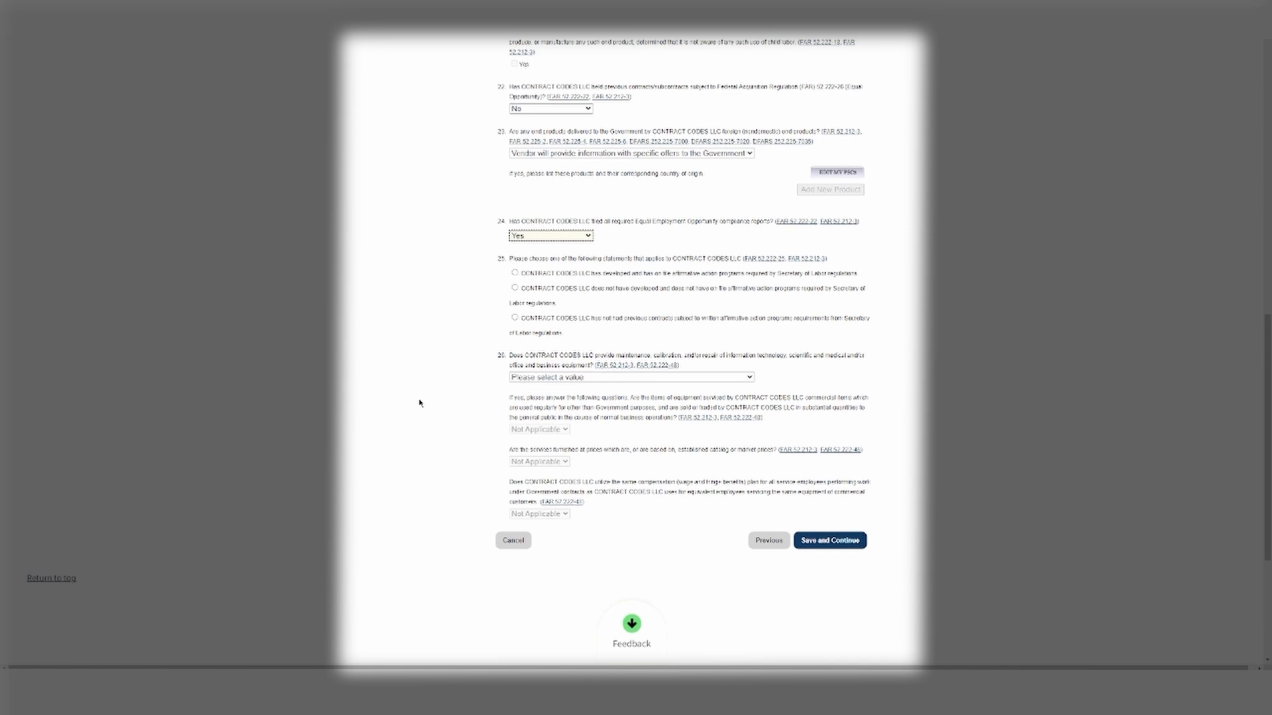
{"action": "left_click_drag", "start_coordinate": [522, 320], "coordinate": [649, 323]}
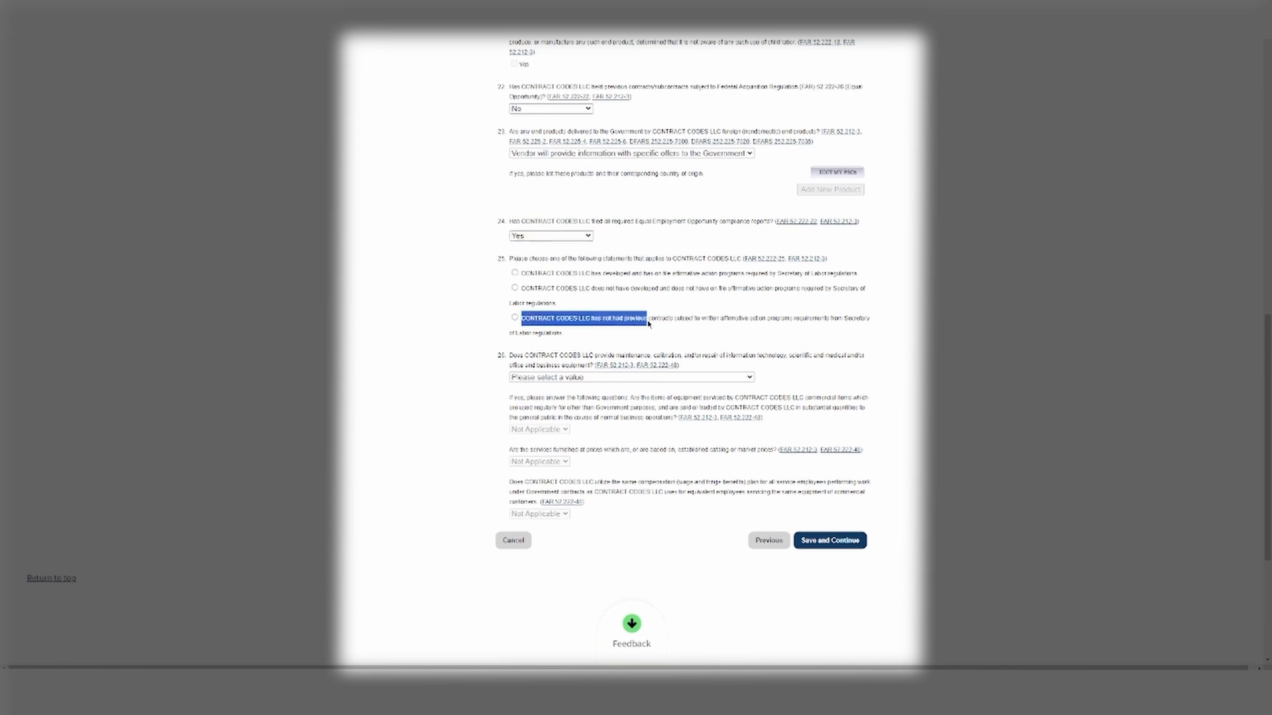
{"action": "left_click", "coordinate": [466, 341]}
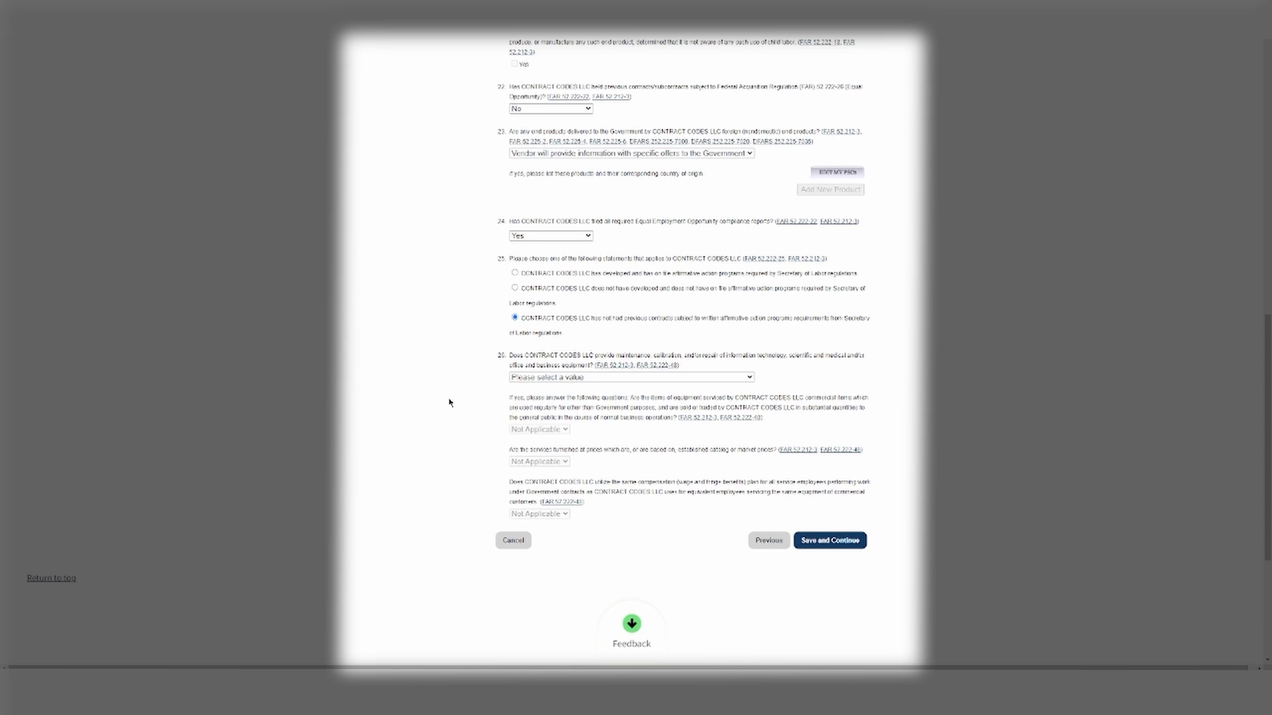
Step: Answer question 26 on maintenance, calibration and repair of equipment, and save FAR Response 3
{"action": "left_click", "coordinate": [733, 379]}
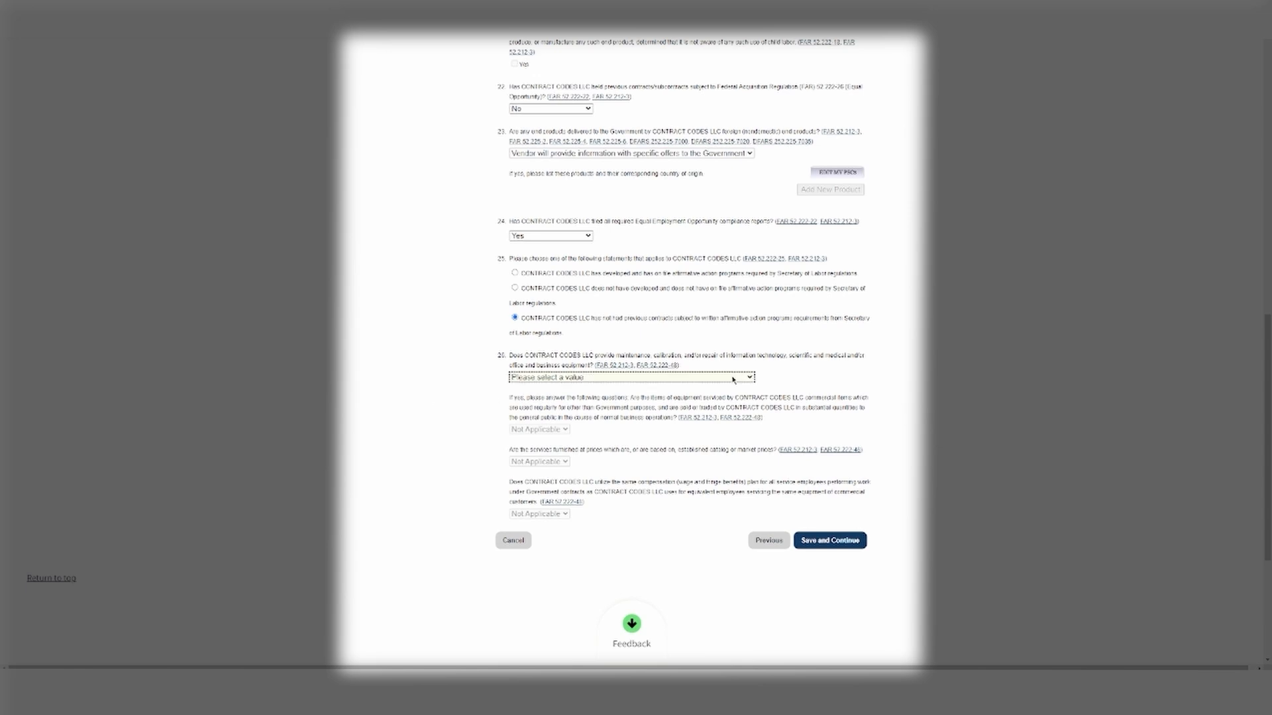
{"action": "left_click", "coordinate": [608, 423]}
{"action": "left_click", "coordinate": [844, 538]}
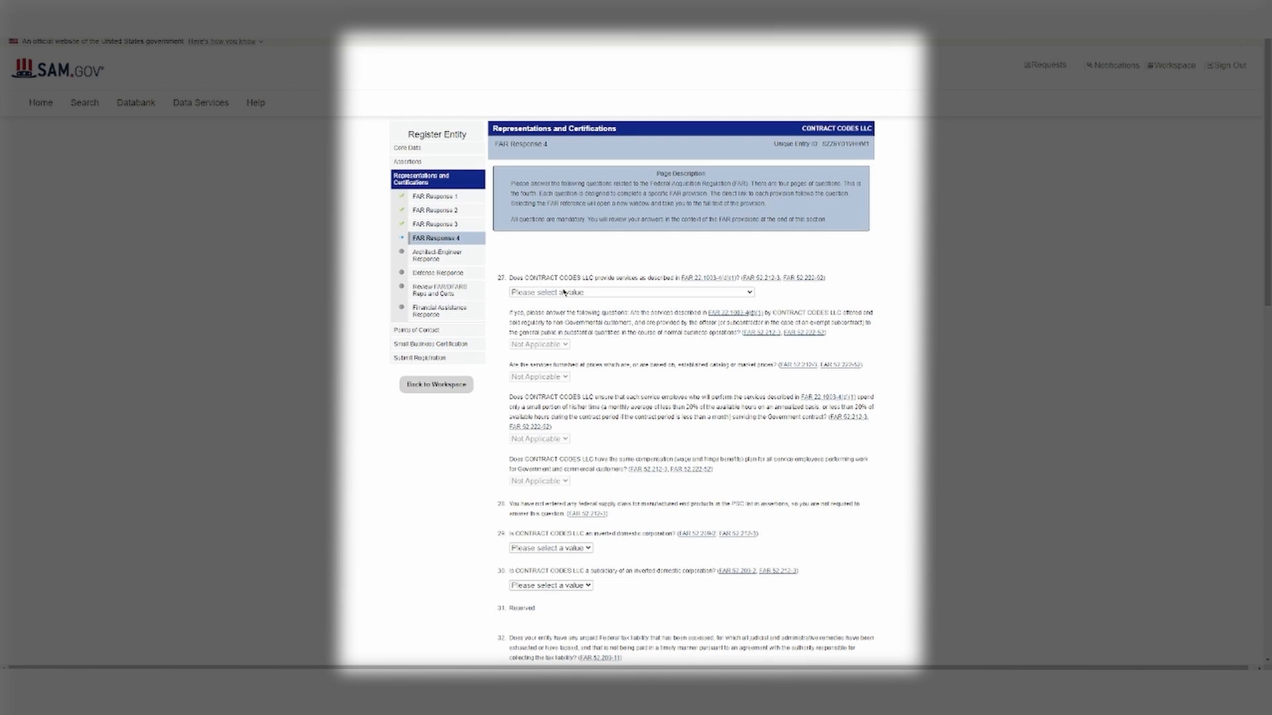
Step: Set question 27 to "Vendor will provide information with specific offers to the Government" and answer No to questions 29 and 30 on inverted domestic corporations
{"action": "left_click", "coordinate": [702, 292]}
{"action": "left_click", "coordinate": [652, 325]}
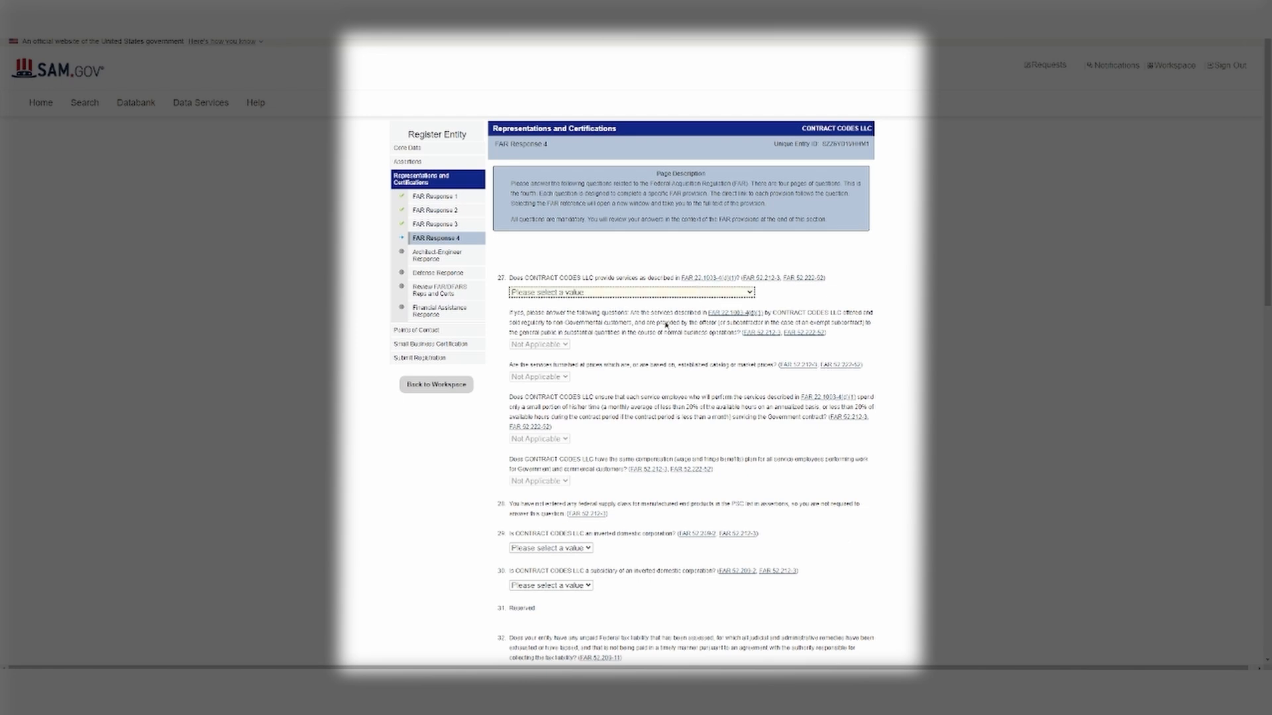
{"action": "scroll", "coordinate": [372, 417], "scroll_direction": "down", "scroll_amount": 2}
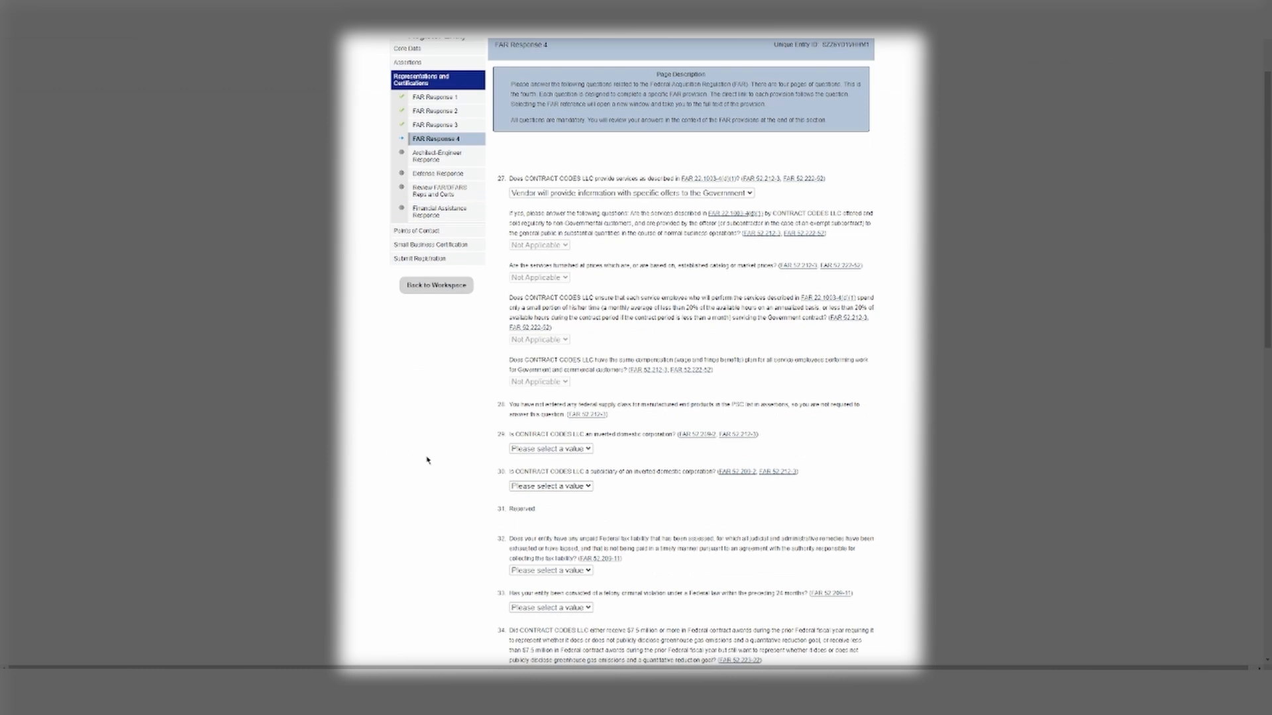
{"action": "left_click", "coordinate": [524, 449]}
{"action": "left_click", "coordinate": [537, 480]}
{"action": "left_click", "coordinate": [538, 488]}
{"action": "left_click", "coordinate": [514, 517]}
Step: Answer No to question 32 on unpaid Federal tax liability and question 33 on felony convictions within the preceding 24 months
{"action": "scroll", "coordinate": [446, 505], "scroll_direction": "down", "scroll_amount": 4}
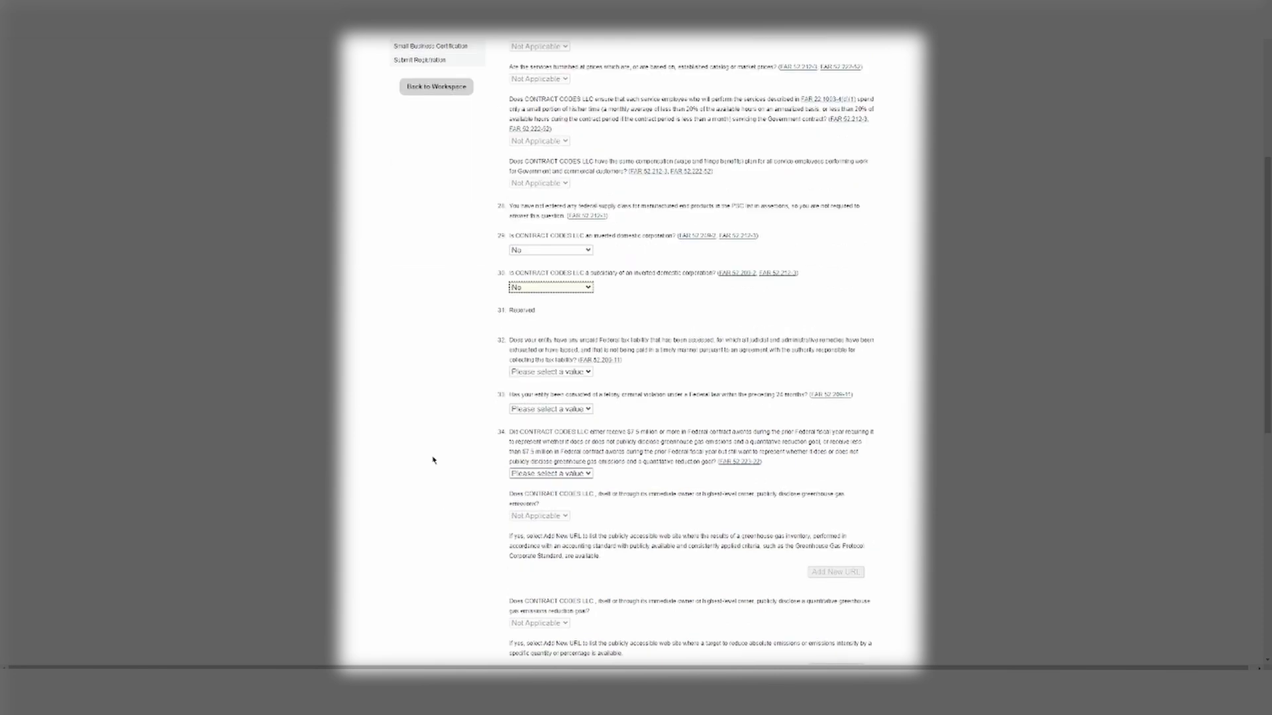
{"action": "left_click", "coordinate": [536, 371]}
{"action": "left_click", "coordinate": [530, 384]}
{"action": "left_click", "coordinate": [540, 409]}
{"action": "left_click", "coordinate": [536, 439]}
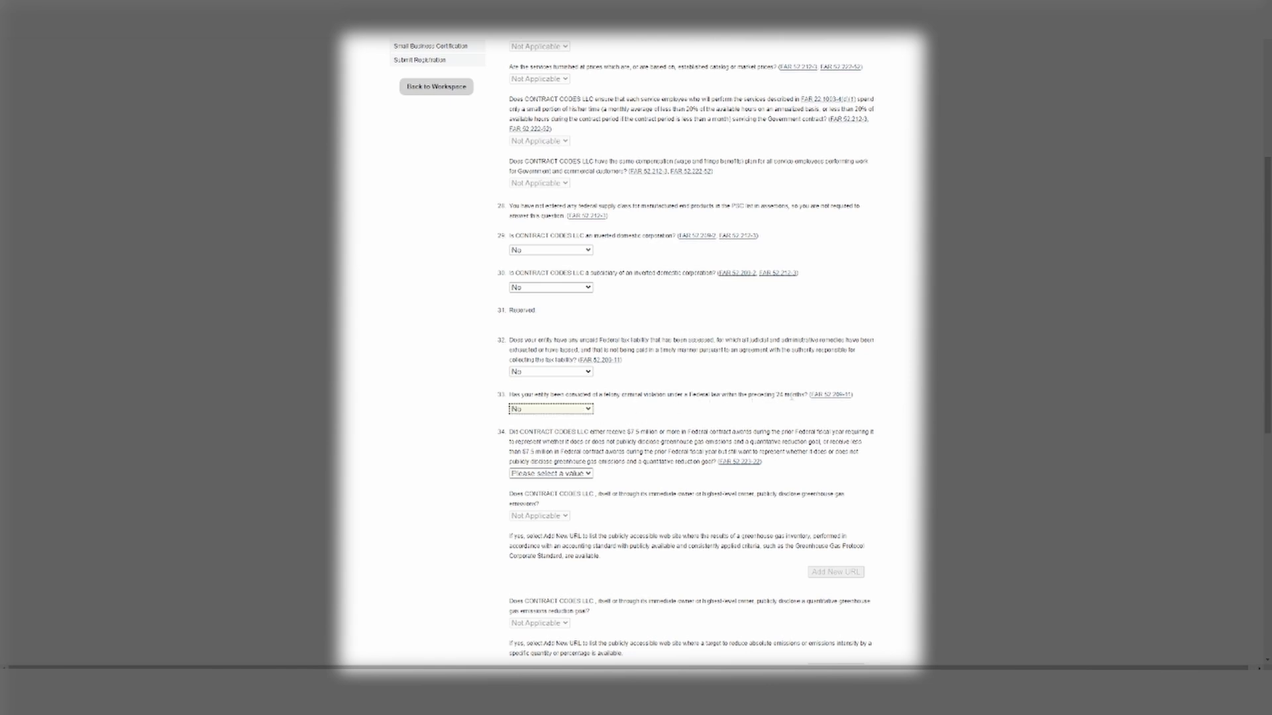
Step: Answer No to question 34 on $7.5 million or more in Federal contract awards and greenhouse gas disclosure
{"action": "scroll", "coordinate": [564, 429], "scroll_direction": "down", "scroll_amount": 1}
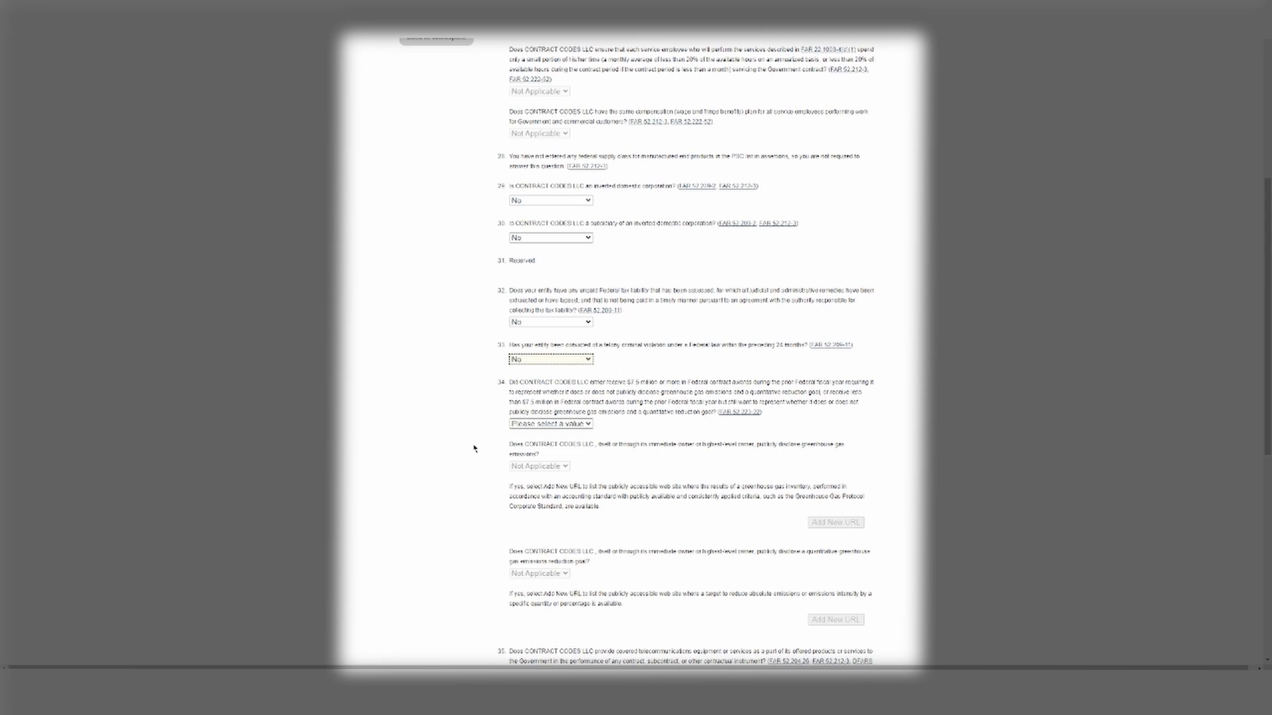
{"action": "left_click", "coordinate": [554, 424]}
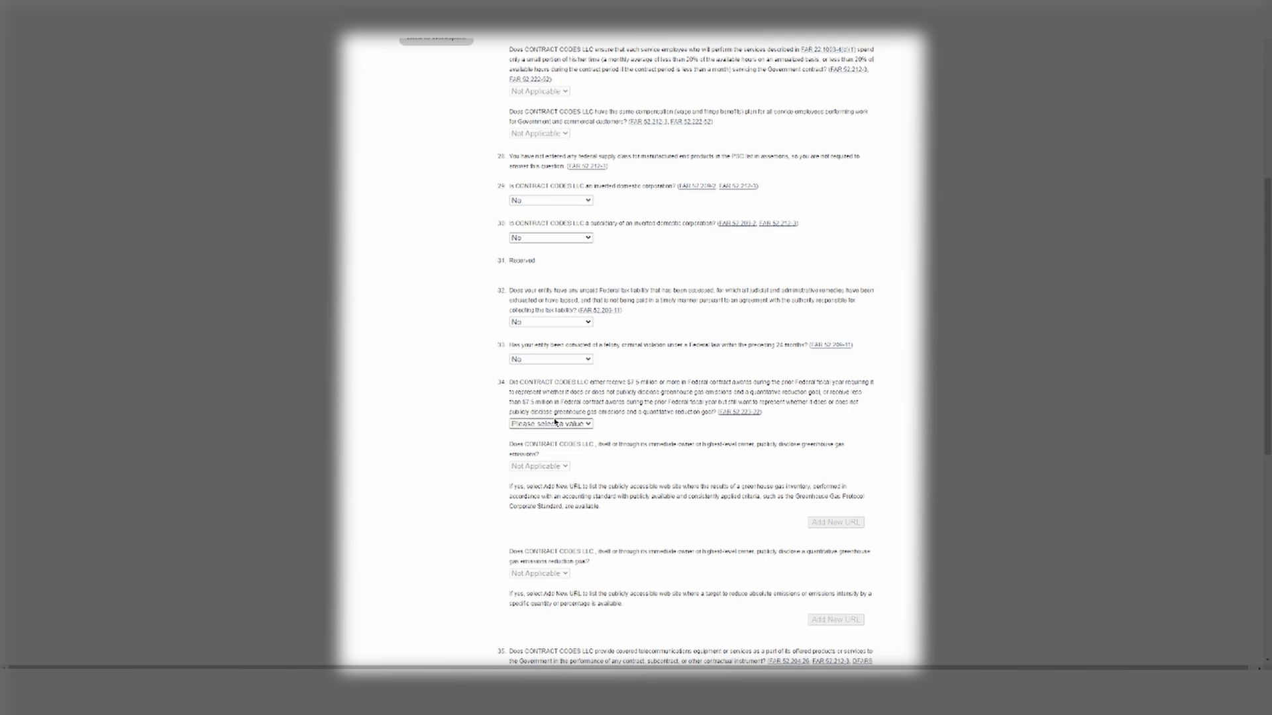
{"action": "left_click", "coordinate": [530, 453]}
{"action": "scroll", "coordinate": [450, 470], "scroll_direction": "down", "scroll_amount": 1}
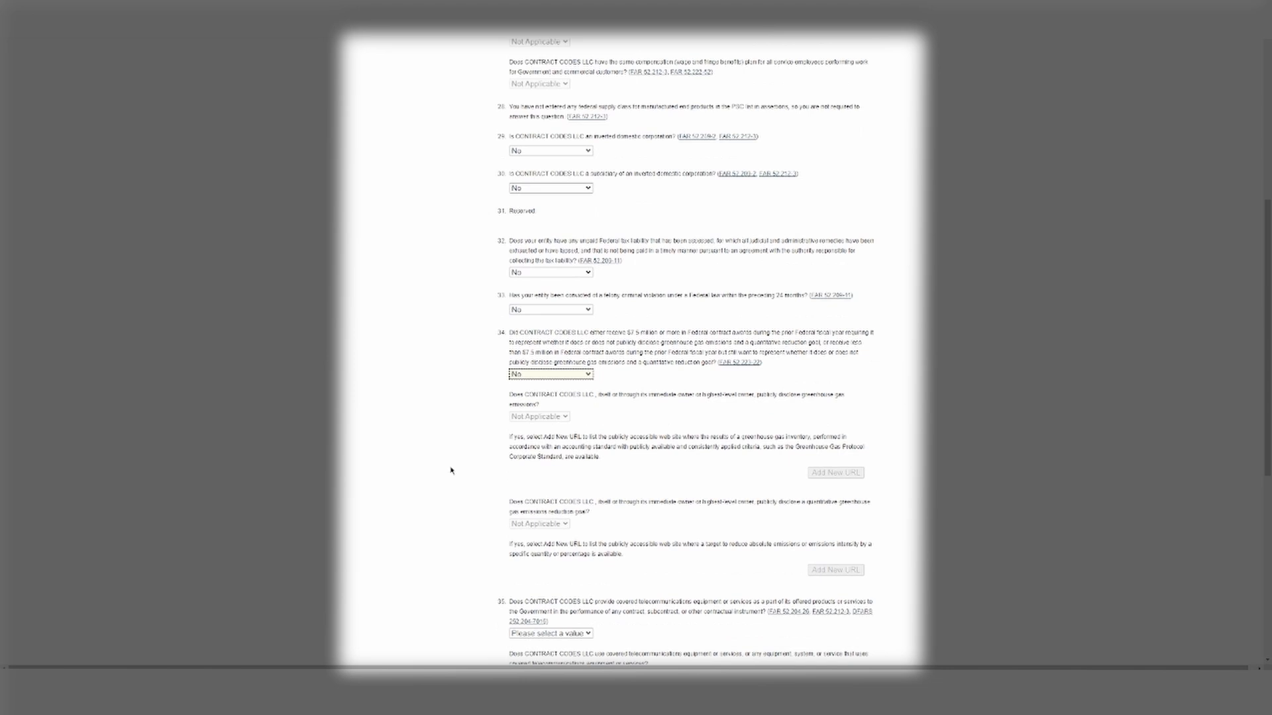
Step: Answer No to both parts of question 35 on providing and using covered telecommunications equipment, and save FAR Response 4
{"action": "scroll", "coordinate": [451, 471], "scroll_direction": "down", "scroll_amount": 4}
{"action": "left_click", "coordinate": [550, 434]}
{"action": "left_click", "coordinate": [540, 465]}
{"action": "left_click", "coordinate": [550, 477]}
{"action": "left_click", "coordinate": [517, 510]}
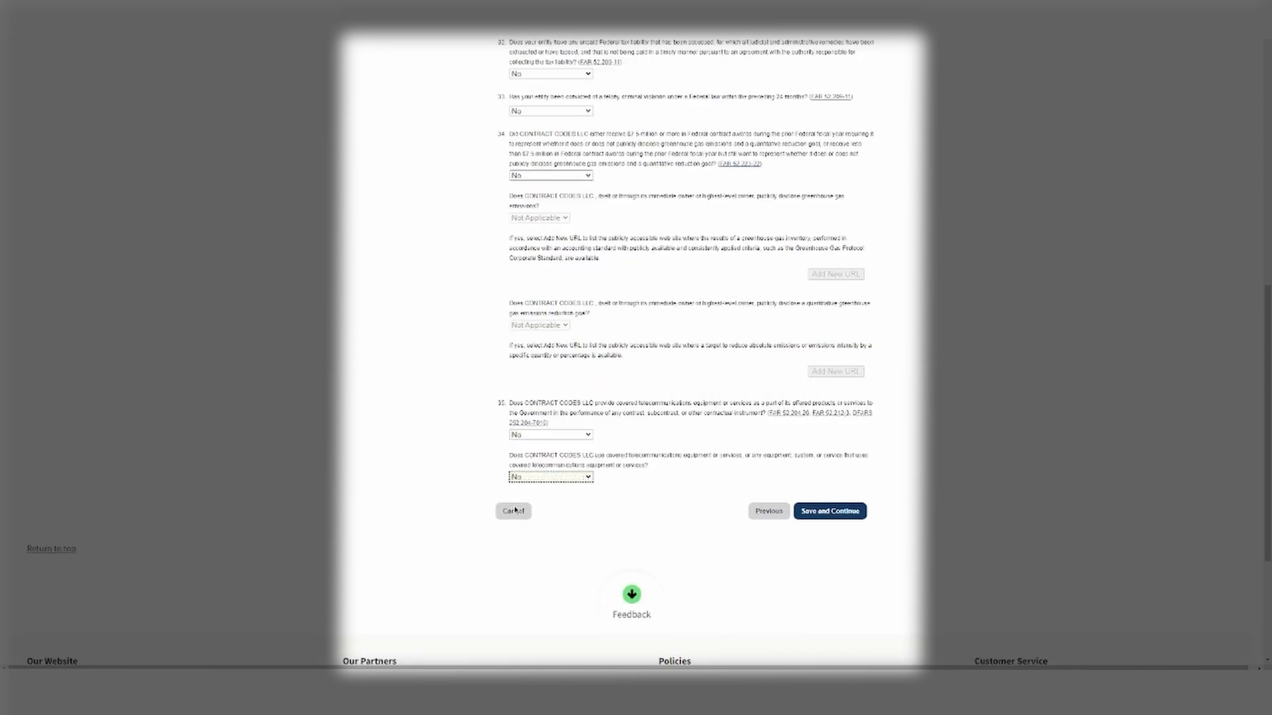
{"action": "left_click", "coordinate": [344, 506]}
{"action": "left_click", "coordinate": [838, 510]}
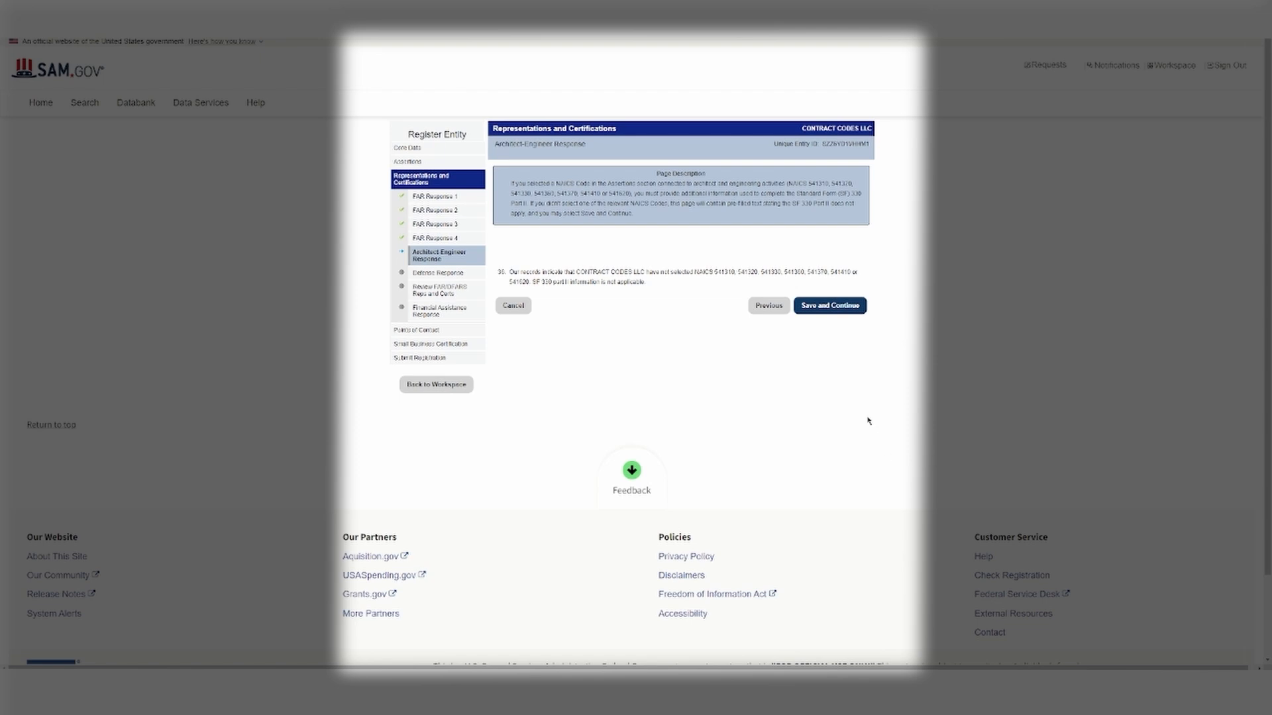
Step: Continue past the Architect-Engineer Response and answer Yes to question 37 on bidding on or holding DoD contracts
{"action": "left_click", "coordinate": [836, 307]}
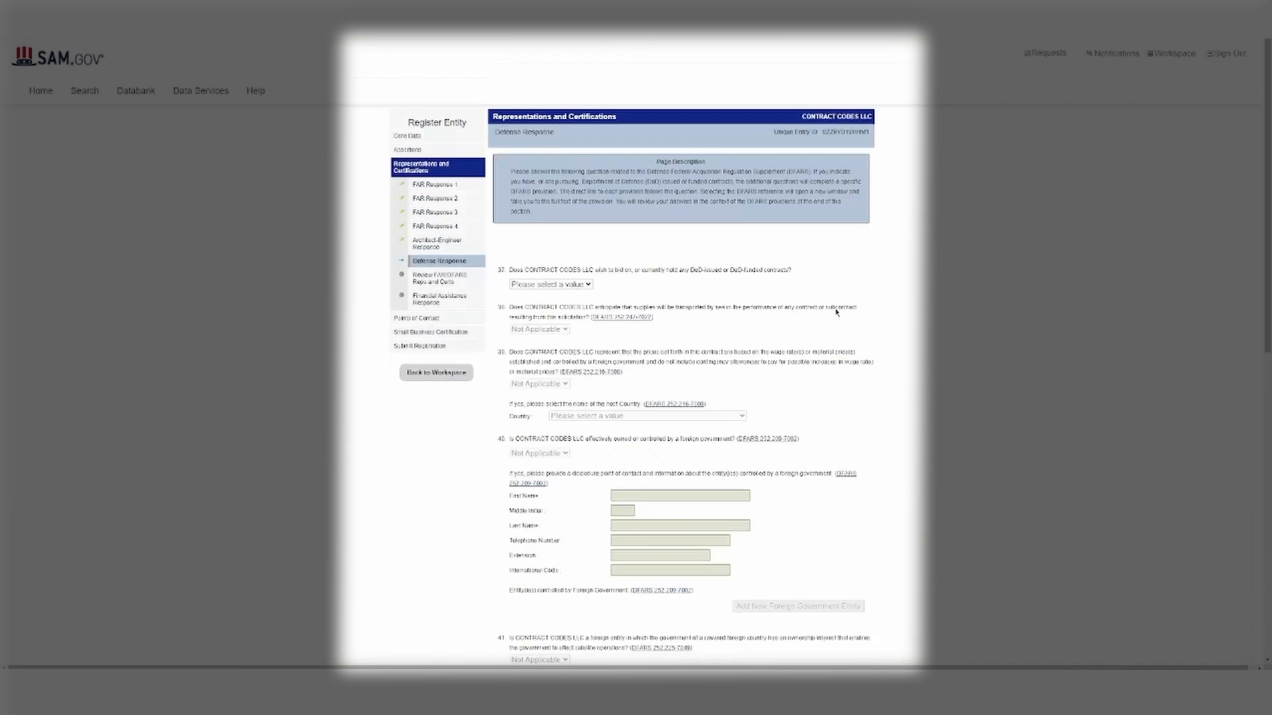
{"action": "left_click", "coordinate": [574, 299]}
{"action": "left_click", "coordinate": [561, 317]}
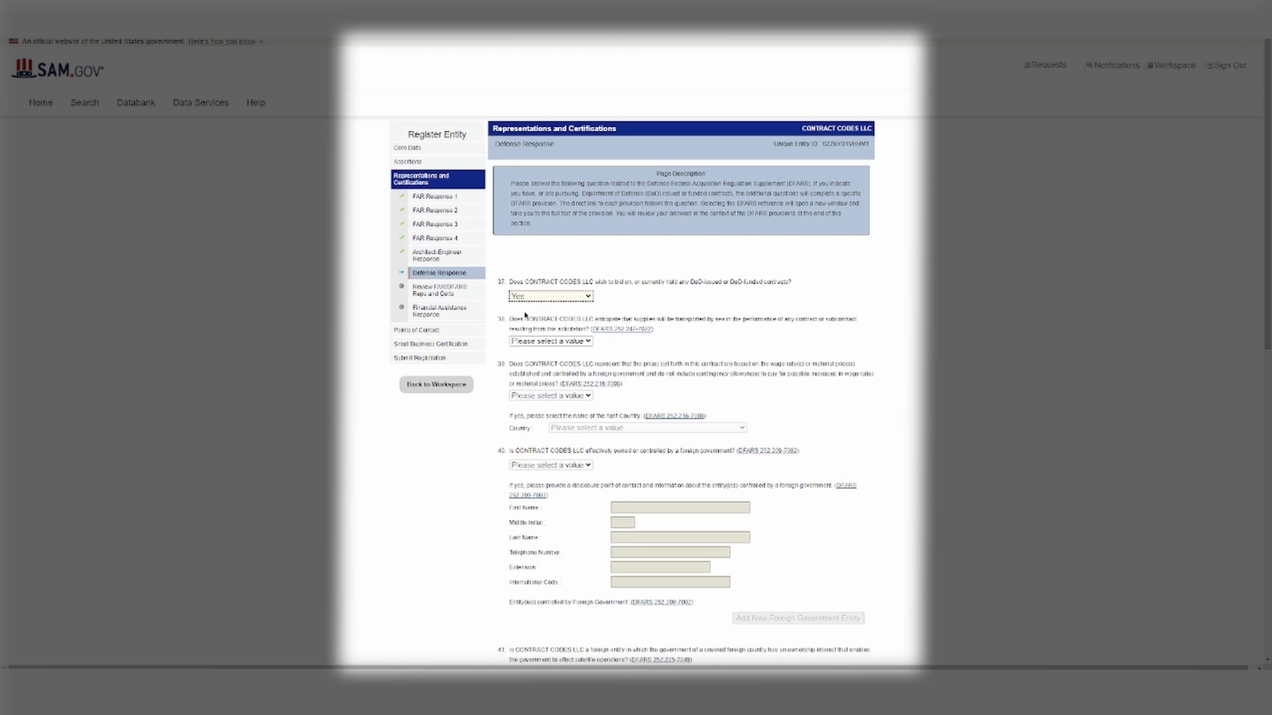
{"action": "left_click", "coordinate": [524, 316]}
Step: Answer No to question 38 on transporting supplies by sea and question 39 on prices controlled by a foreign government
{"action": "left_click", "coordinate": [588, 341]}
{"action": "key", "text": "n"}
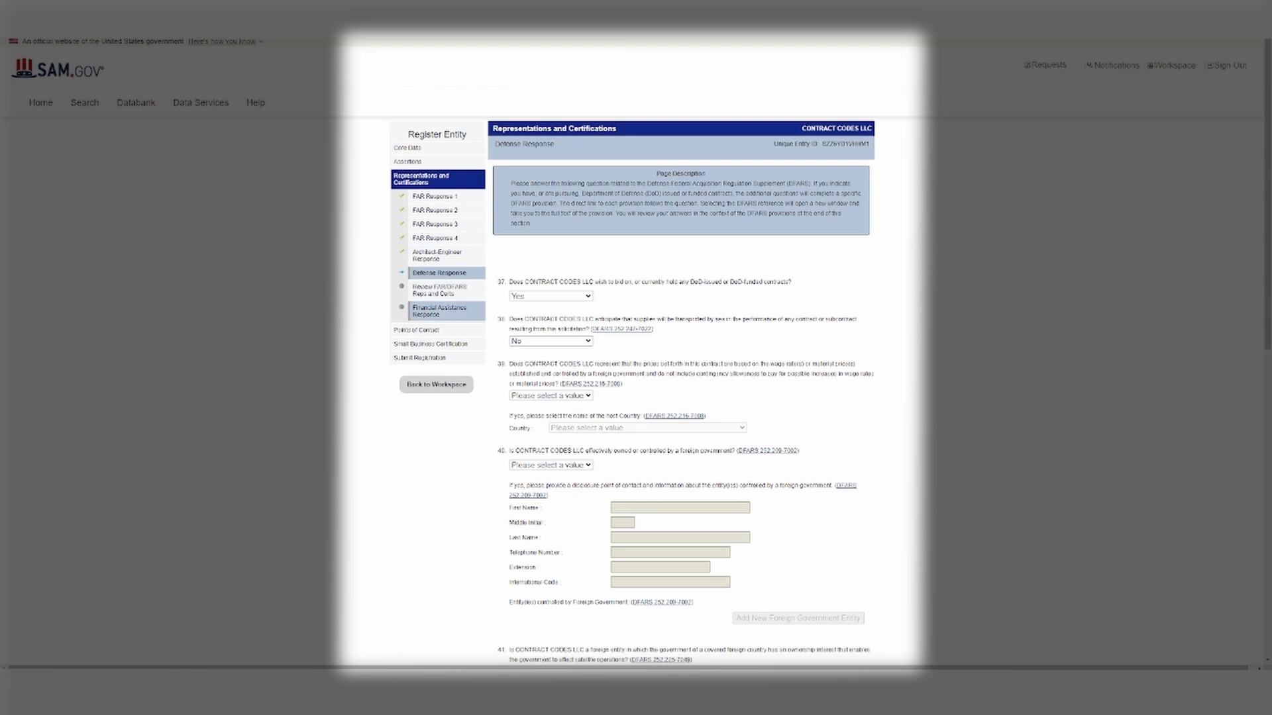
{"action": "left_click", "coordinate": [509, 432]}
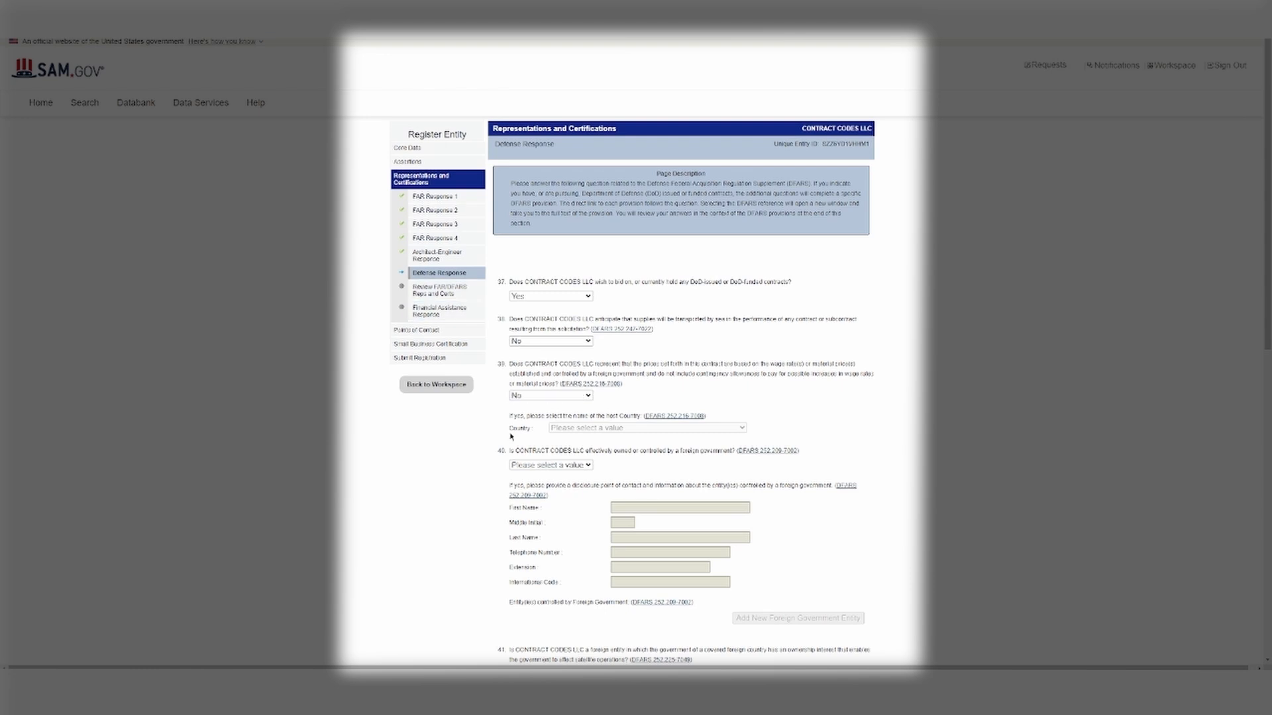
Step: Answer Yes to question 40 on foreign government ownership or control and go through the disclosure contact fields
{"action": "scroll", "coordinate": [509, 432], "scroll_direction": "down", "scroll_amount": 2}
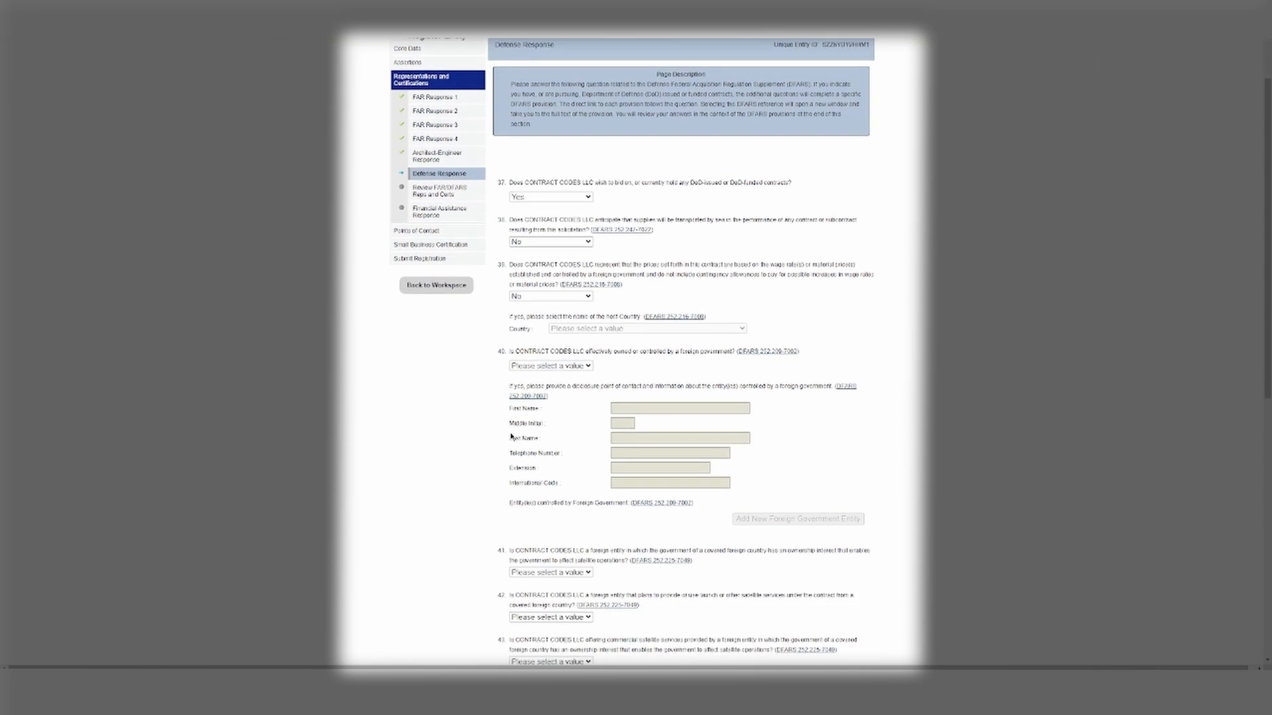
{"action": "left_click", "coordinate": [530, 364]}
{"action": "left_click", "coordinate": [527, 395]}
{"action": "left_click", "coordinate": [550, 365]}
{"action": "left_click", "coordinate": [548, 387]}
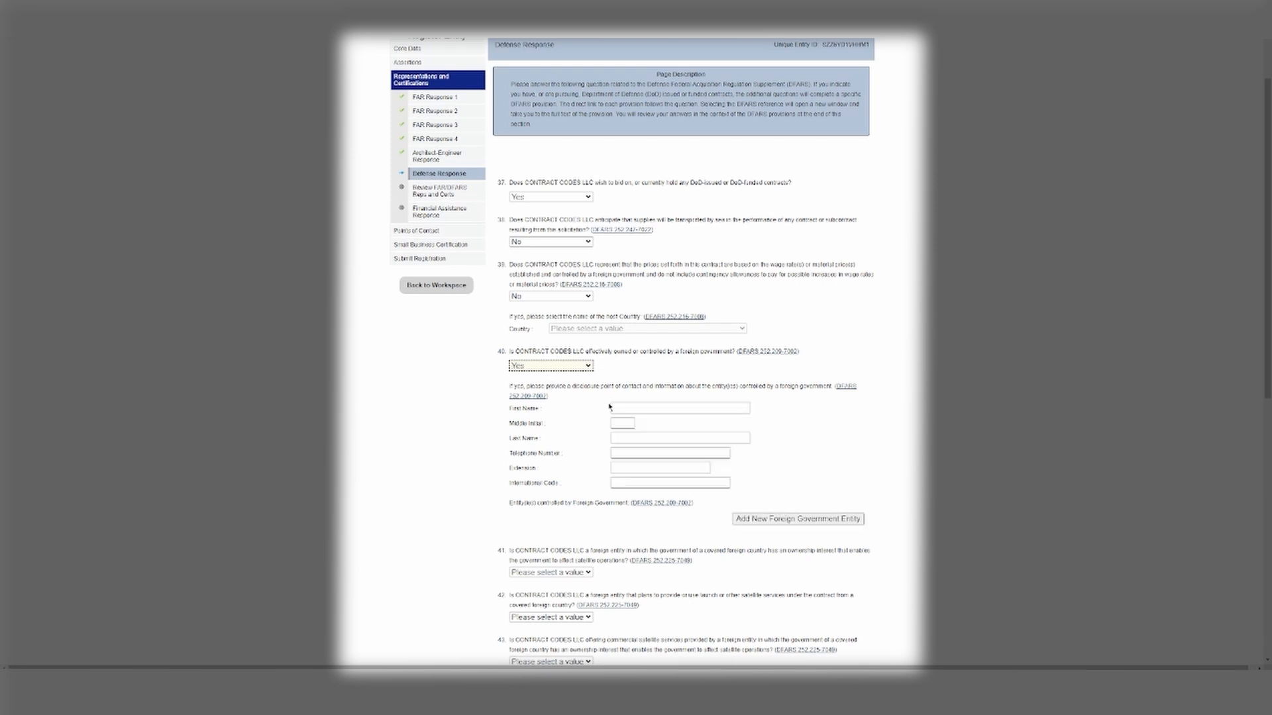
{"action": "left_click", "coordinate": [610, 408]}
{"action": "key", "text": "Tab"}
{"action": "key", "text": "Tab"}
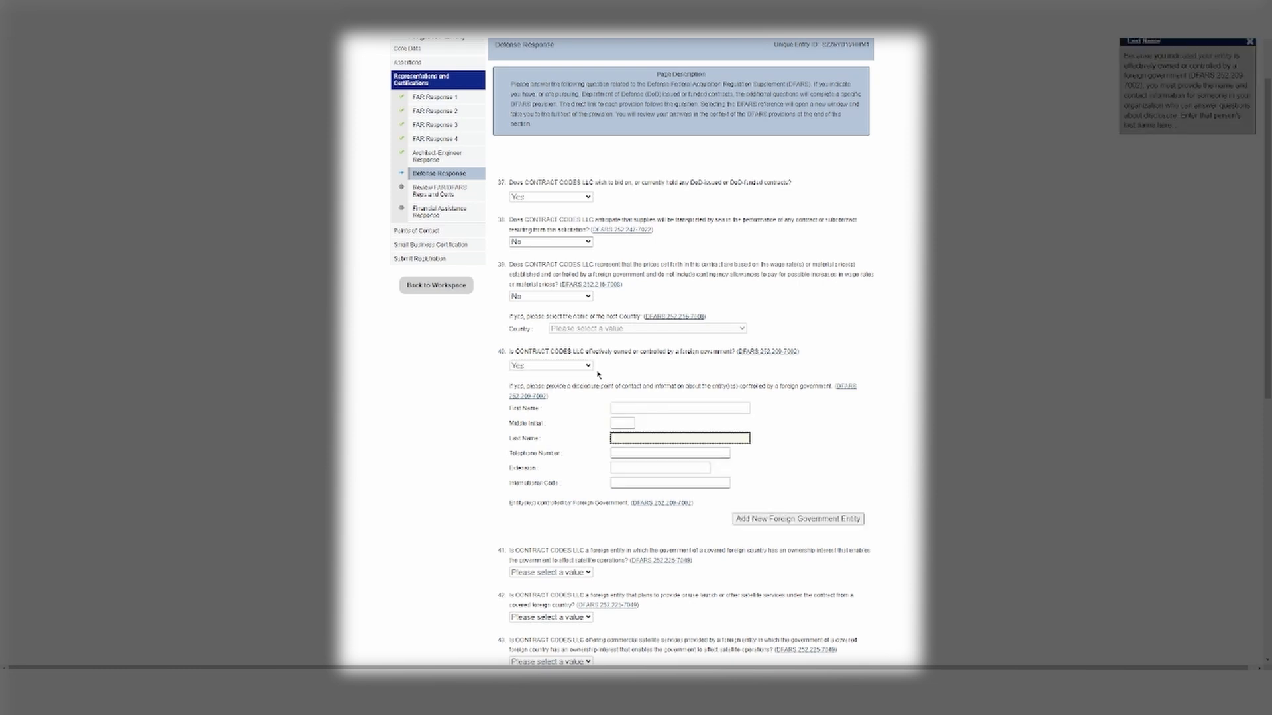
Step: Answer No to question 40 on foreign government control and question 41 on covered foreign ownership affecting satellite operations
{"action": "left_click", "coordinate": [583, 367]}
{"action": "key", "text": "n"}
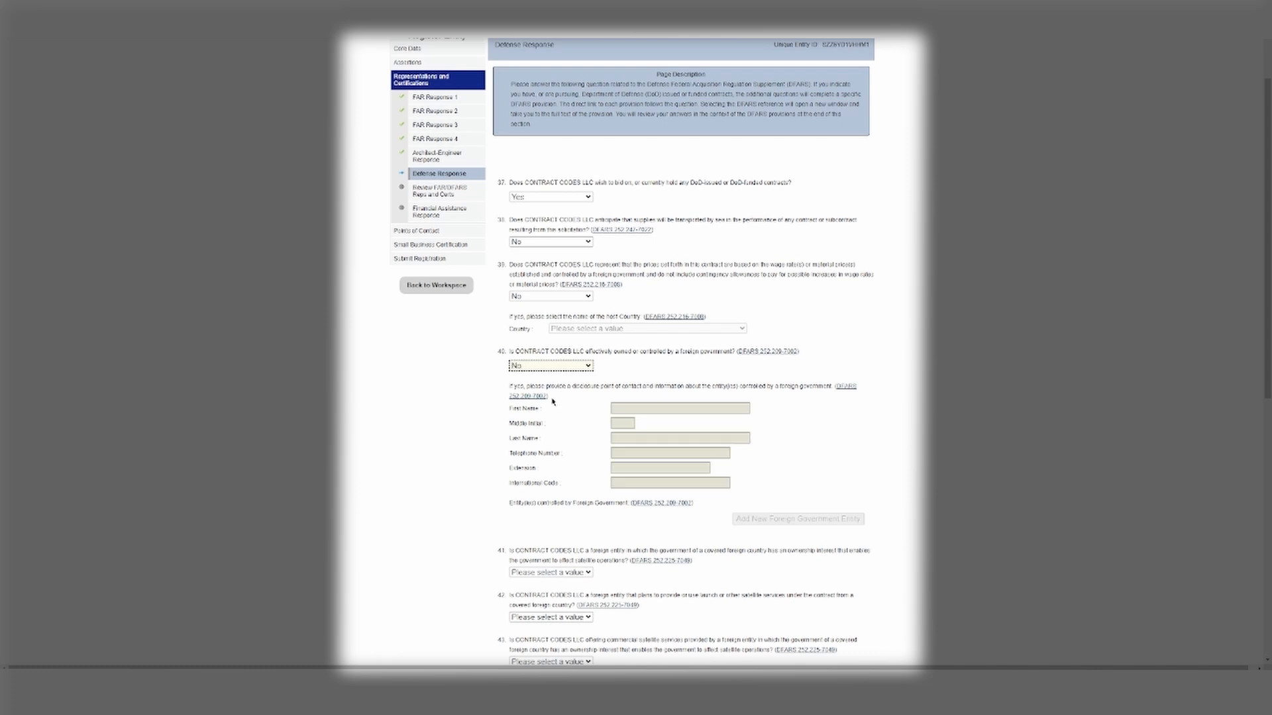
{"action": "scroll", "coordinate": [464, 440], "scroll_direction": "down", "scroll_amount": 3}
{"action": "left_click_drag", "start_coordinate": [589, 352], "coordinate": [625, 352]}
{"action": "left_click", "coordinate": [514, 378]}
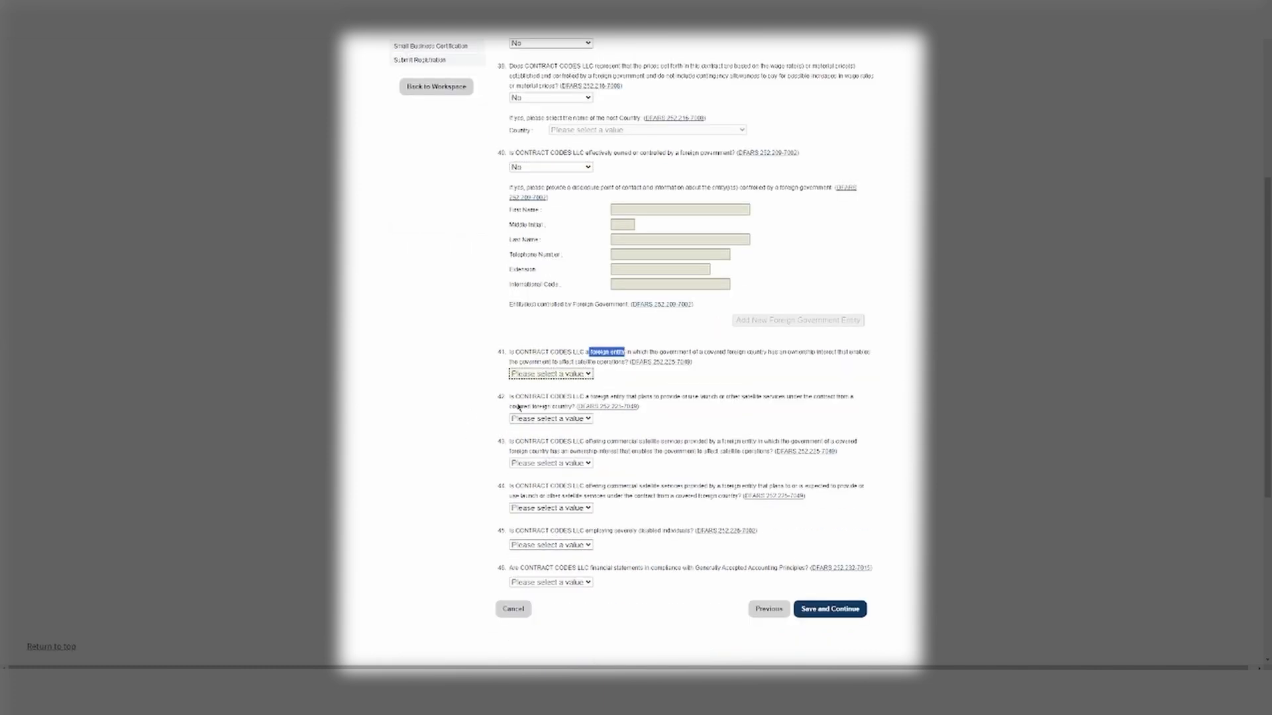
{"action": "key", "text": "n"}
Step: Answer No to questions 42, 43 and 44 on launch and commercial satellite services involving foreign entities
{"action": "left_click_drag", "start_coordinate": [591, 396], "coordinate": [790, 409]}
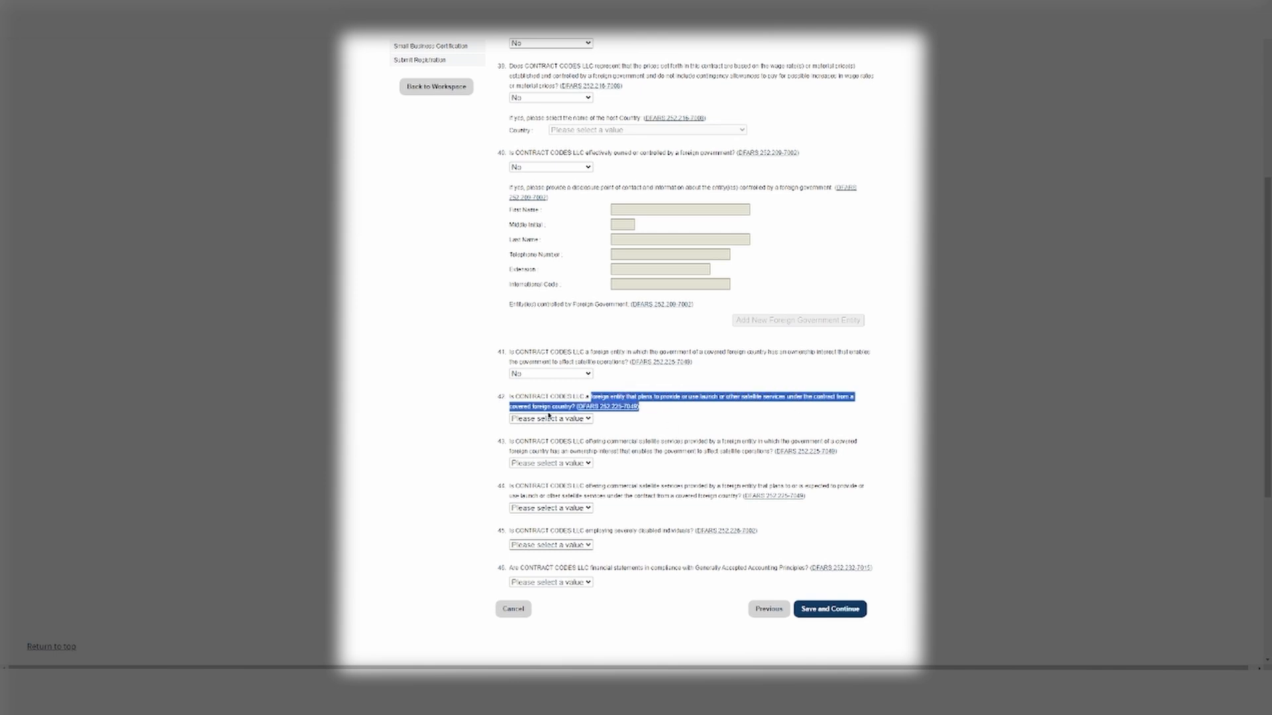
{"action": "left_click", "coordinate": [549, 418]}
{"action": "key", "text": "n"}
{"action": "left_click", "coordinate": [540, 463]}
{"action": "key", "text": "n"}
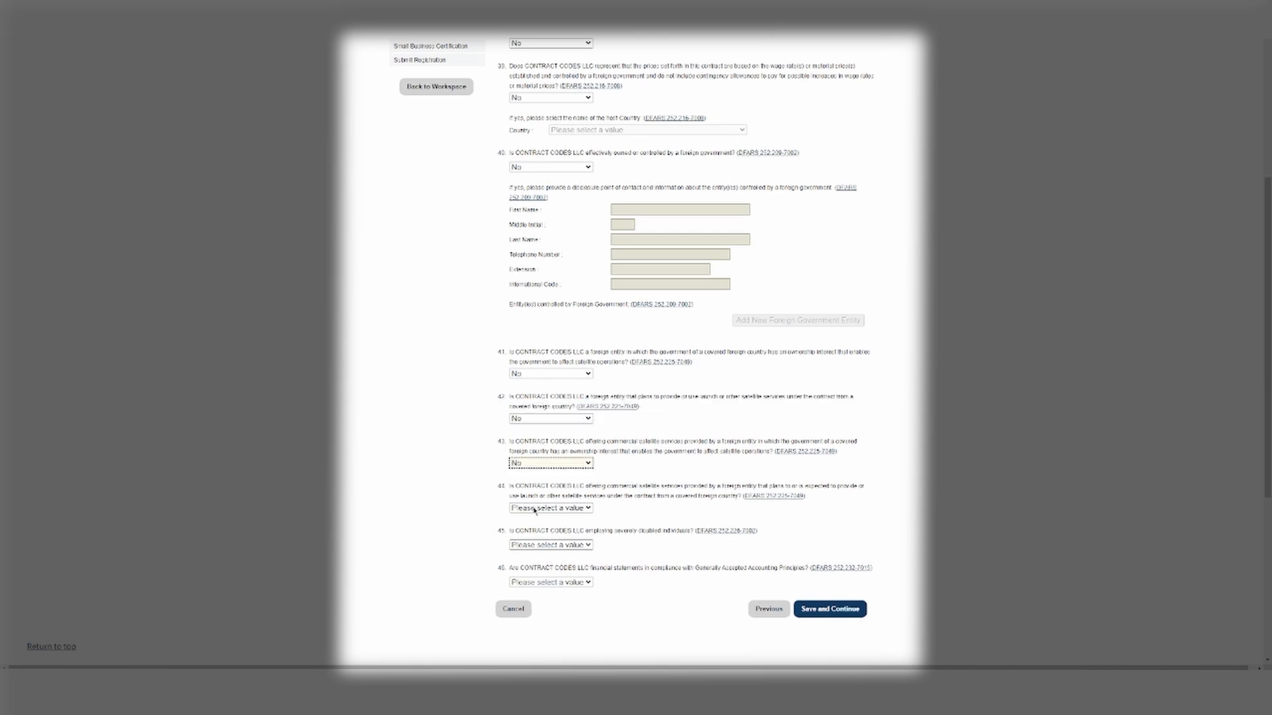
{"action": "left_click", "coordinate": [535, 508]}
{"action": "key", "text": "n"}
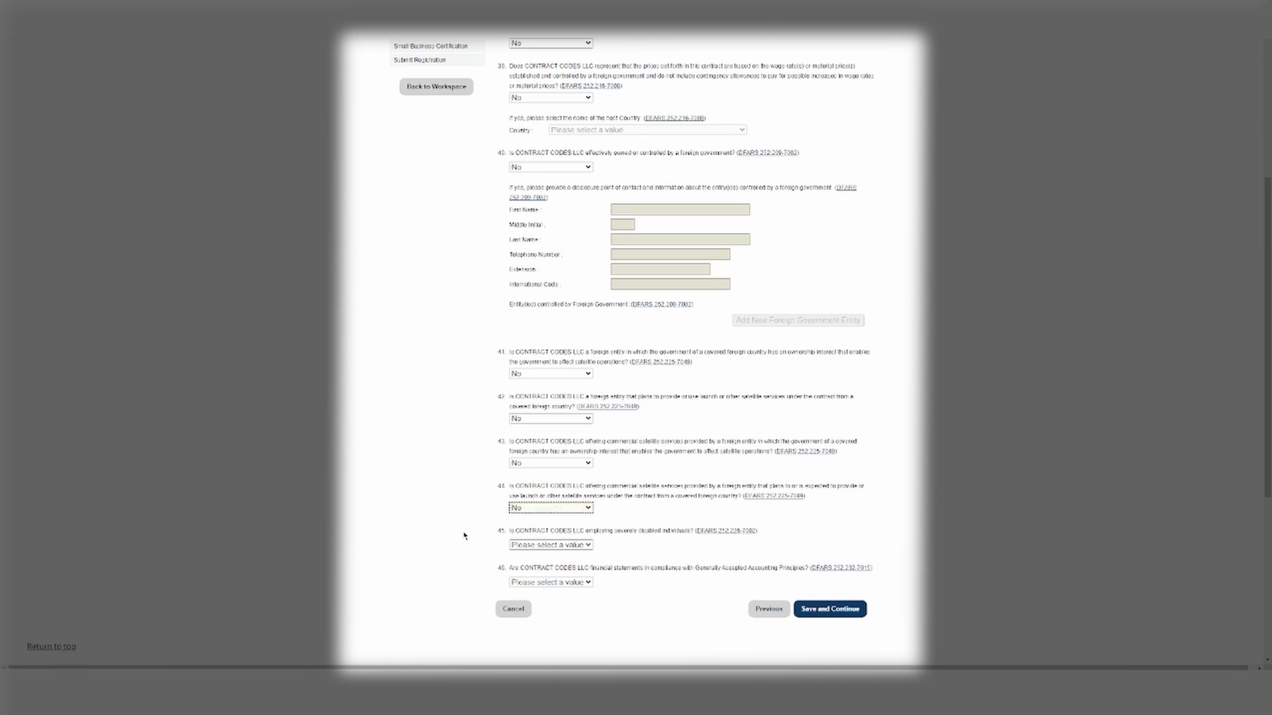
Step: Answer No to question 45 on employing severely disabled individuals and answer question 46 on Generally Accepted Accounting Principles compliance
{"action": "left_click", "coordinate": [534, 545]}
{"action": "key", "text": "n"}
{"action": "scroll", "coordinate": [456, 549], "scroll_direction": "down", "scroll_amount": 1}
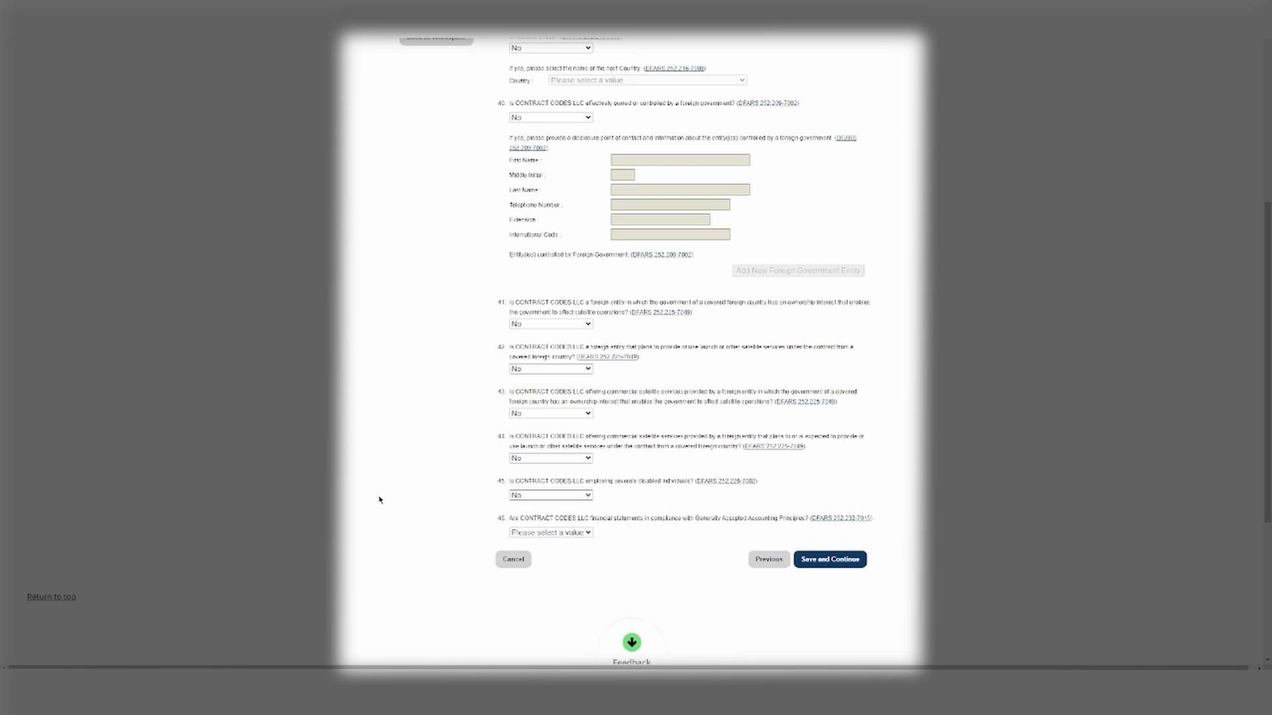
{"action": "left_click", "coordinate": [528, 535]}
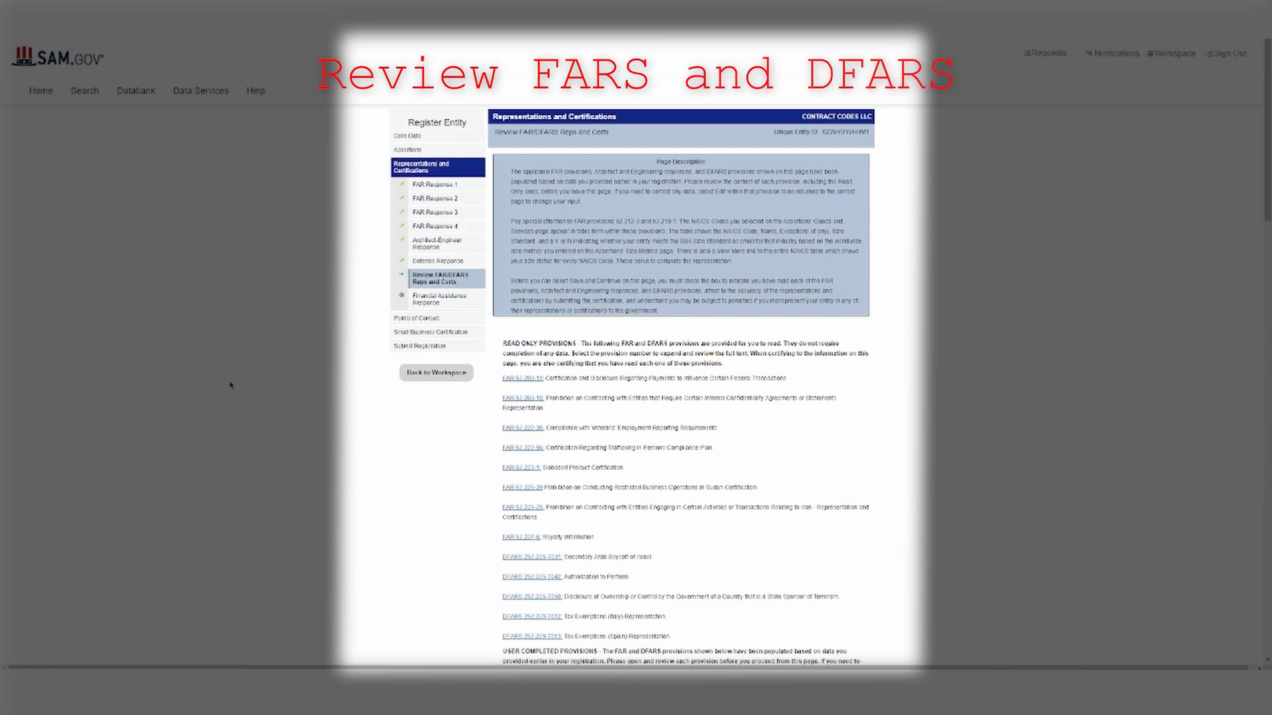
Step: Accept the attestation that every FAR and DFARS provision on the review page has been read and is accurate
{"action": "scroll", "coordinate": [239, 358], "scroll_direction": "down", "scroll_amount": 3}
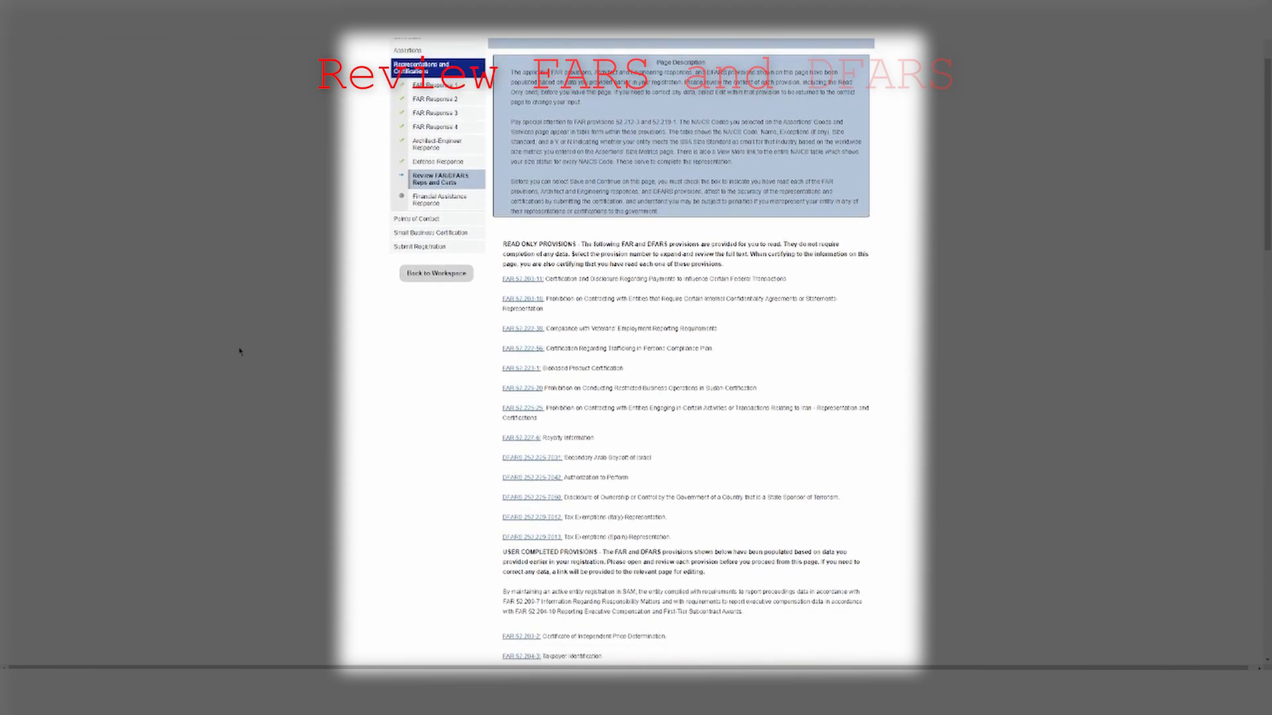
{"action": "scroll", "coordinate": [218, 377], "scroll_direction": "down", "scroll_amount": 5}
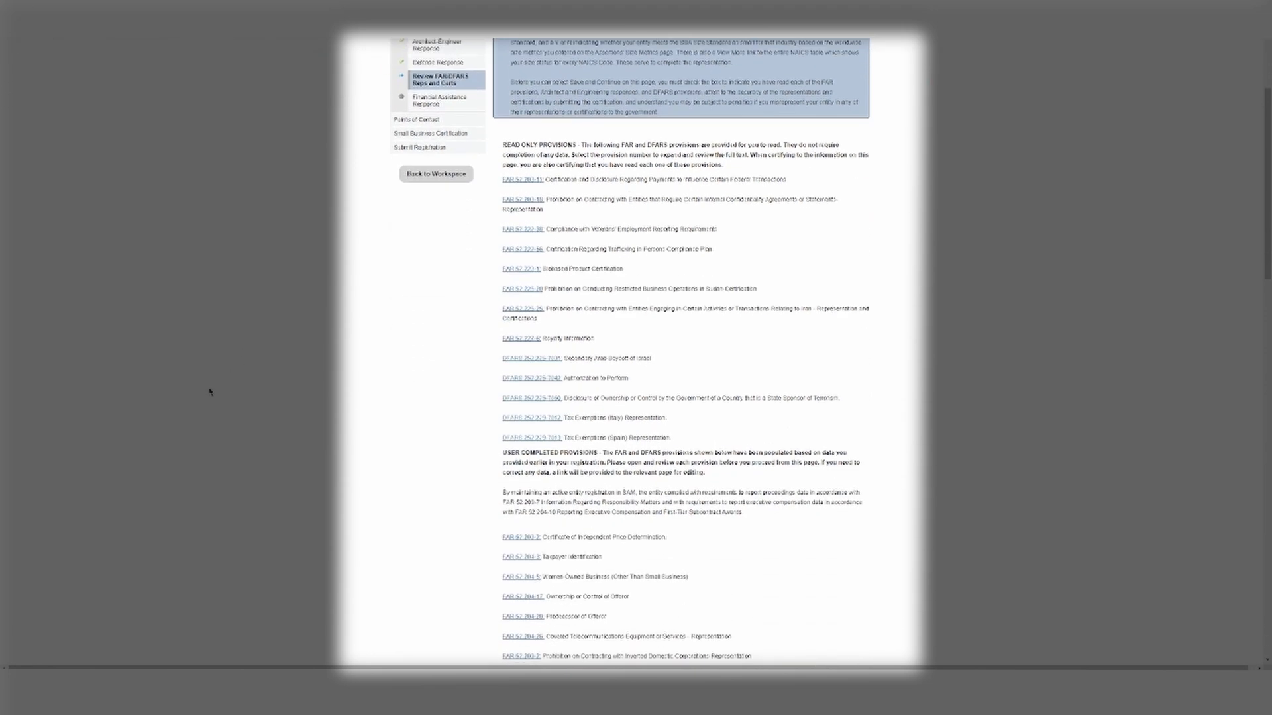
{"action": "scroll", "coordinate": [173, 407], "scroll_direction": "down", "scroll_amount": 8}
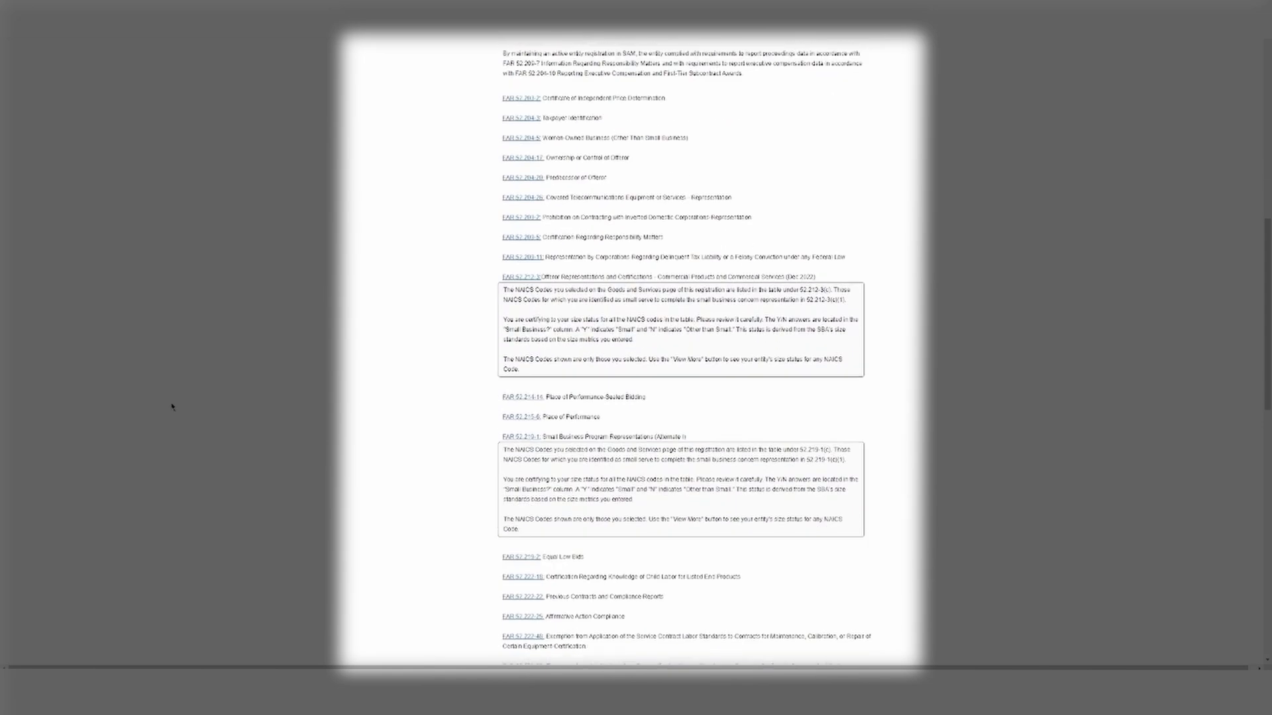
{"action": "scroll", "coordinate": [173, 411], "scroll_direction": "down", "scroll_amount": 3}
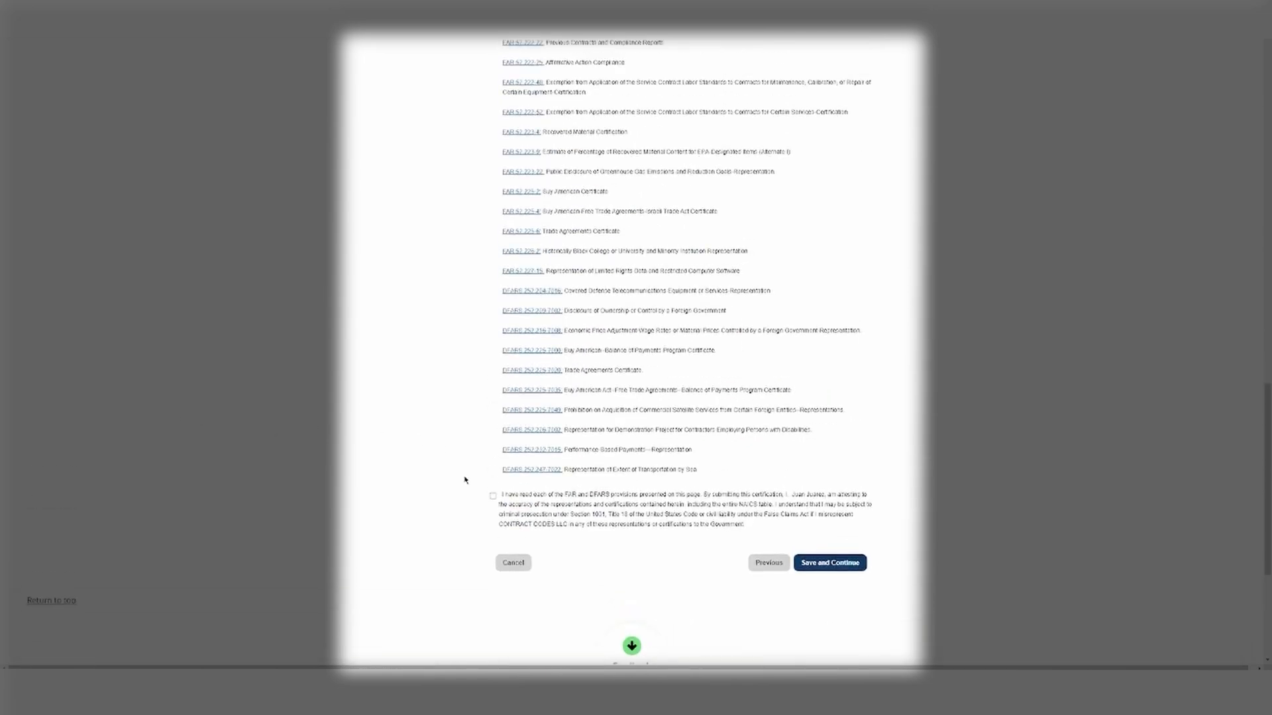
{"action": "left_click", "coordinate": [493, 497]}
Step: Review the listed FAR and DFARS provisions, including the Performance-Based Payments representation
{"action": "scroll", "coordinate": [447, 488], "scroll_direction": "up", "scroll_amount": 10}
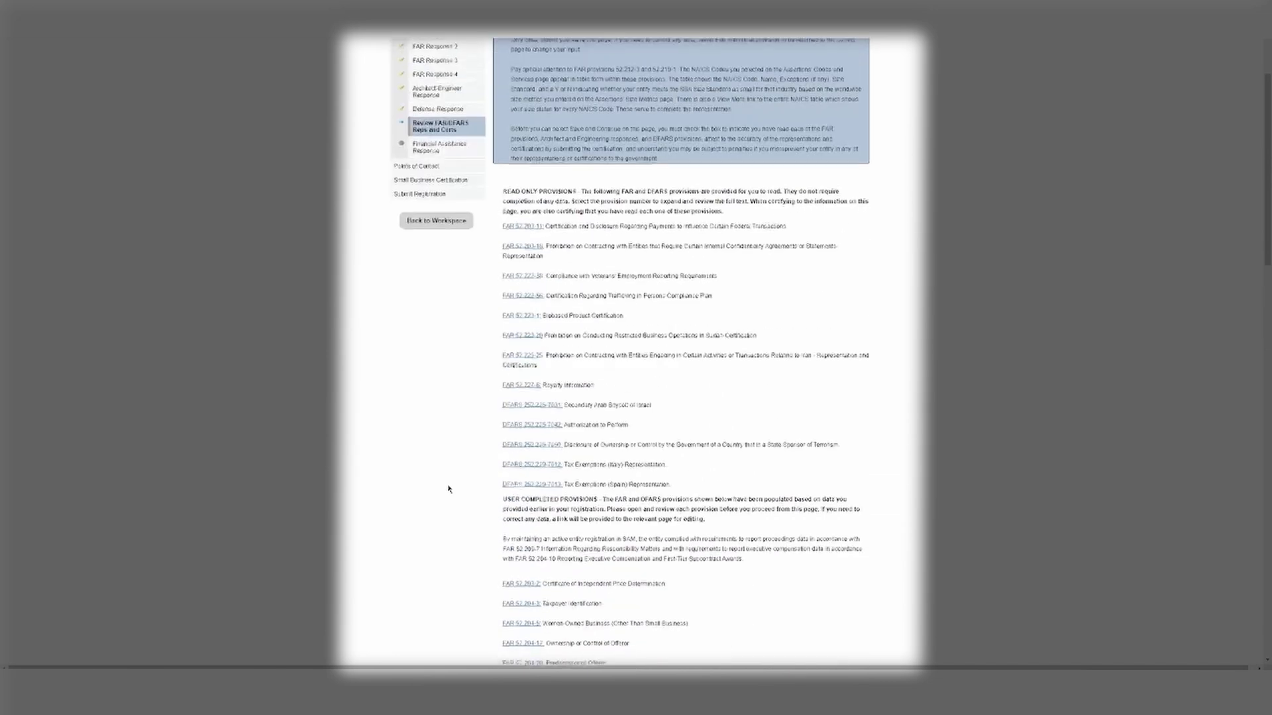
{"action": "scroll", "coordinate": [449, 483], "scroll_direction": "down", "scroll_amount": 11}
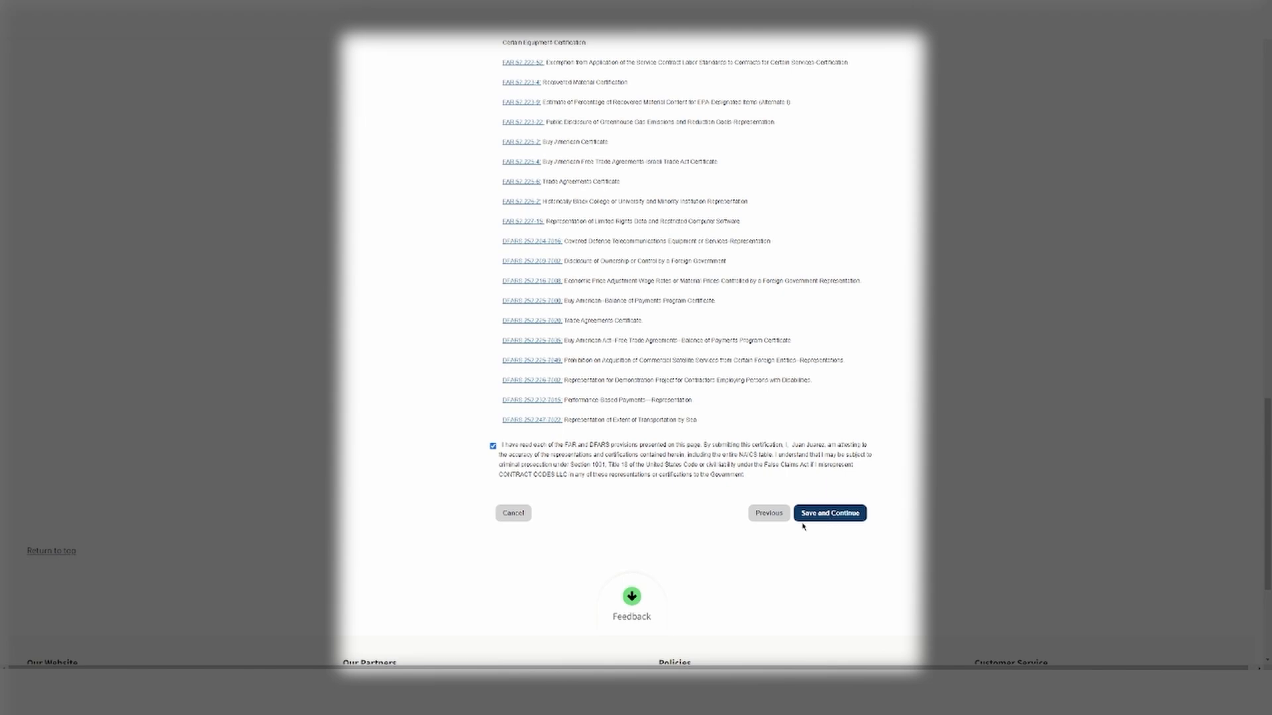
{"action": "scroll", "coordinate": [800, 510], "scroll_direction": "up", "scroll_amount": 2}
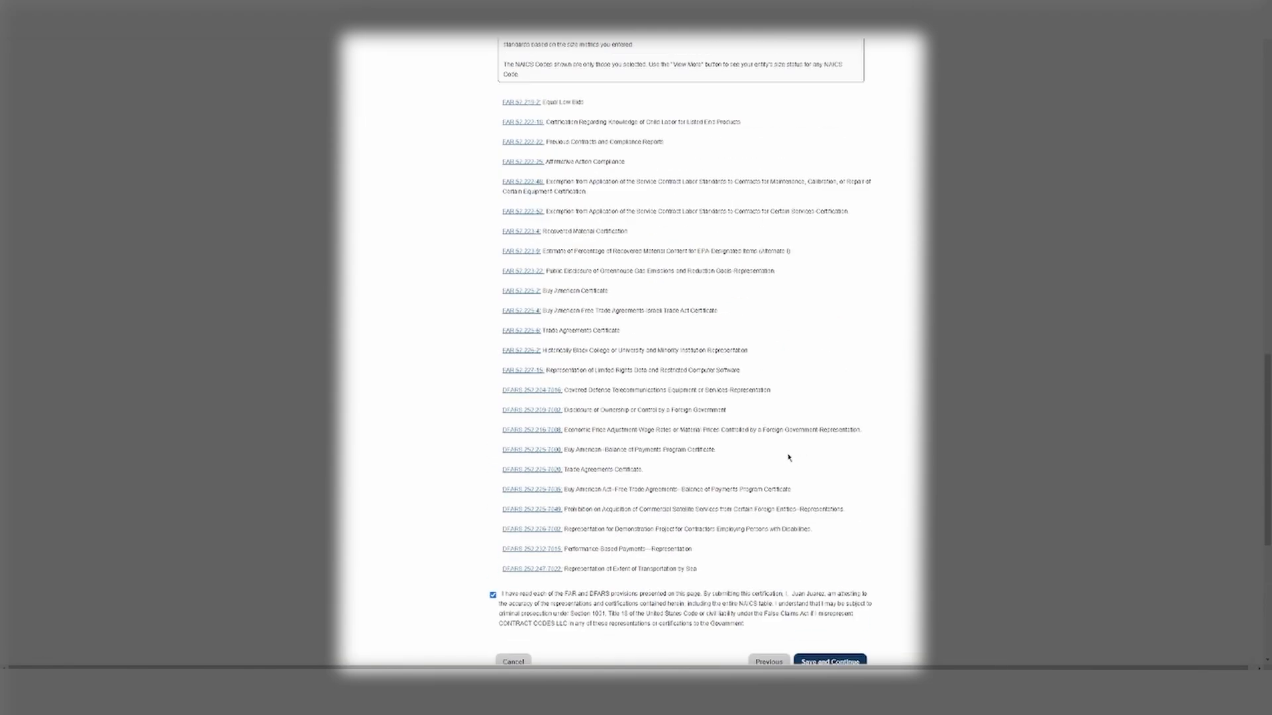
{"action": "scroll", "coordinate": [496, 319], "scroll_direction": "up", "scroll_amount": 2}
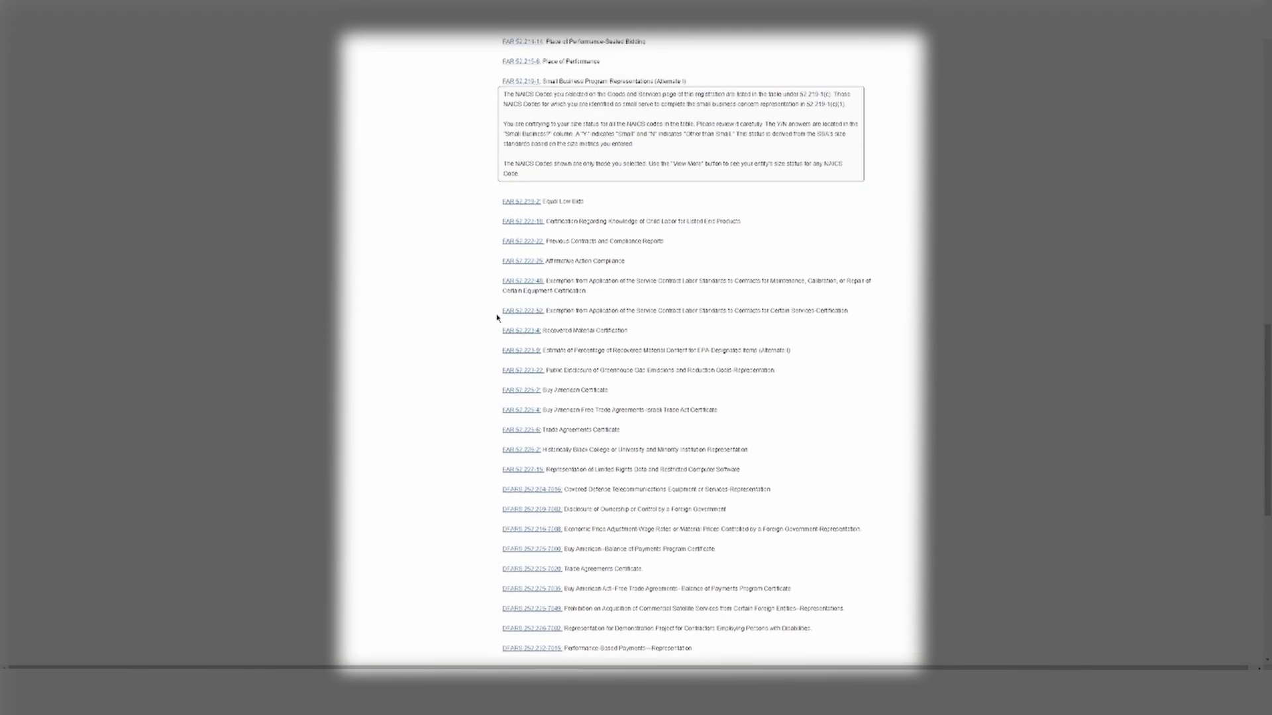
{"action": "scroll", "coordinate": [517, 263], "scroll_direction": "down", "scroll_amount": 3}
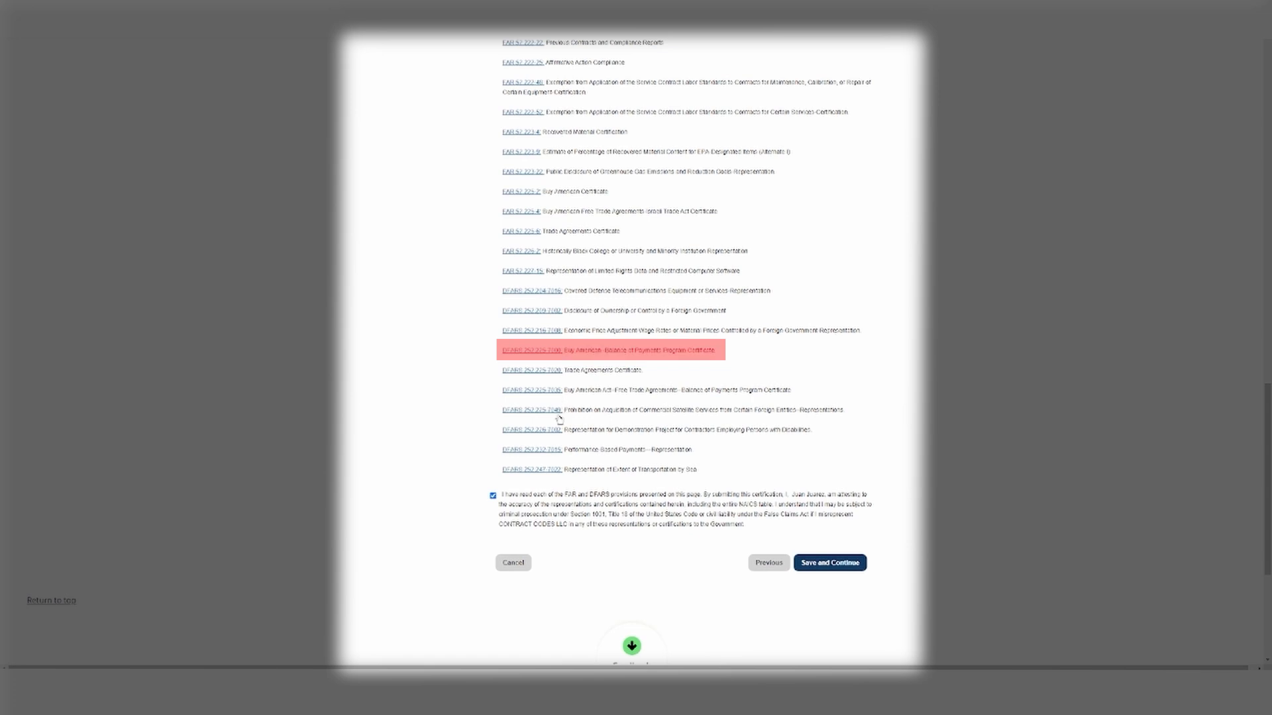
{"action": "left_click_drag", "start_coordinate": [565, 451], "coordinate": [699, 454]}
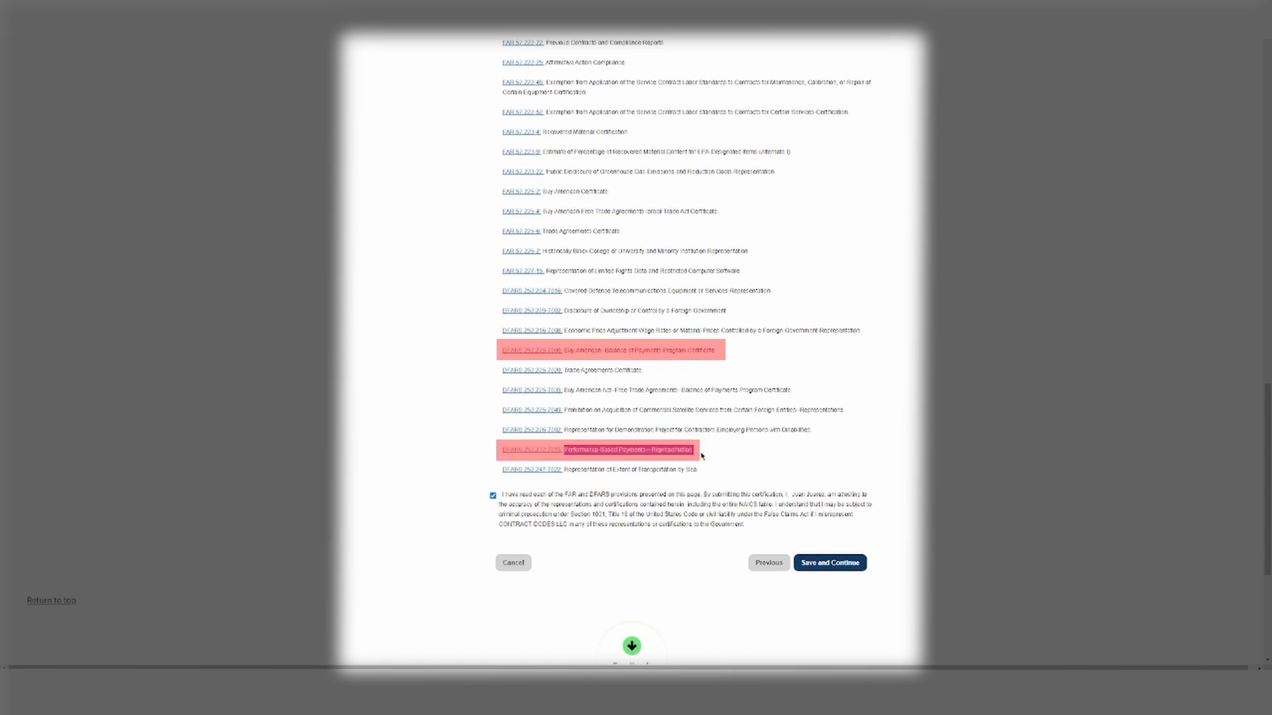
{"action": "left_click", "coordinate": [702, 456]}
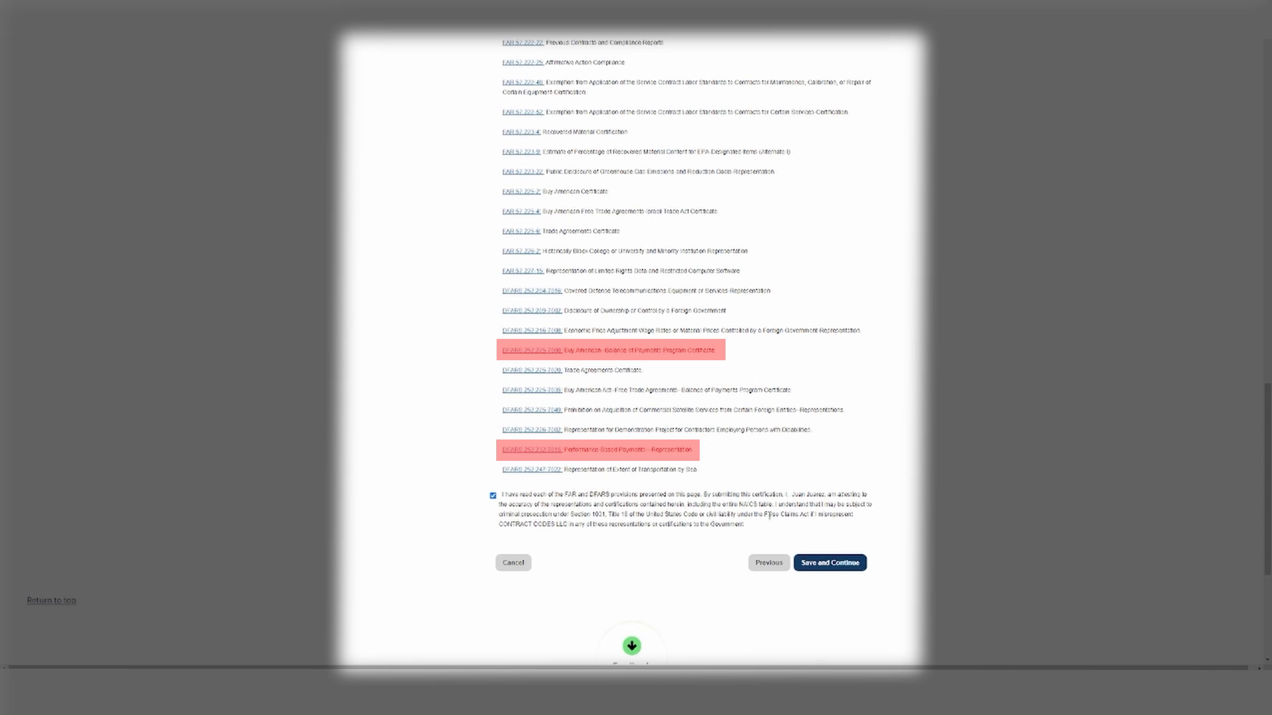
Step: Save the FAR/DFARS certifications and the Financial Assistance Response with No for Federal financial assistance
{"action": "left_click", "coordinate": [830, 562]}
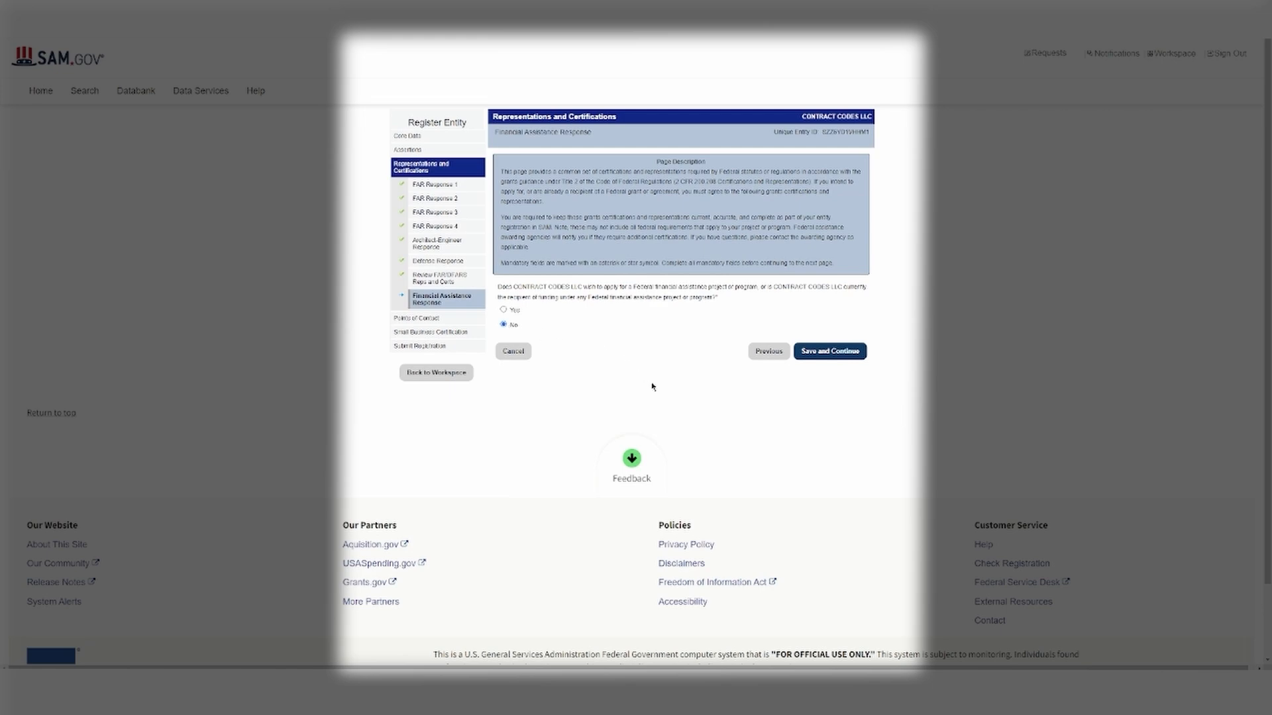
{"action": "left_click", "coordinate": [843, 351]}
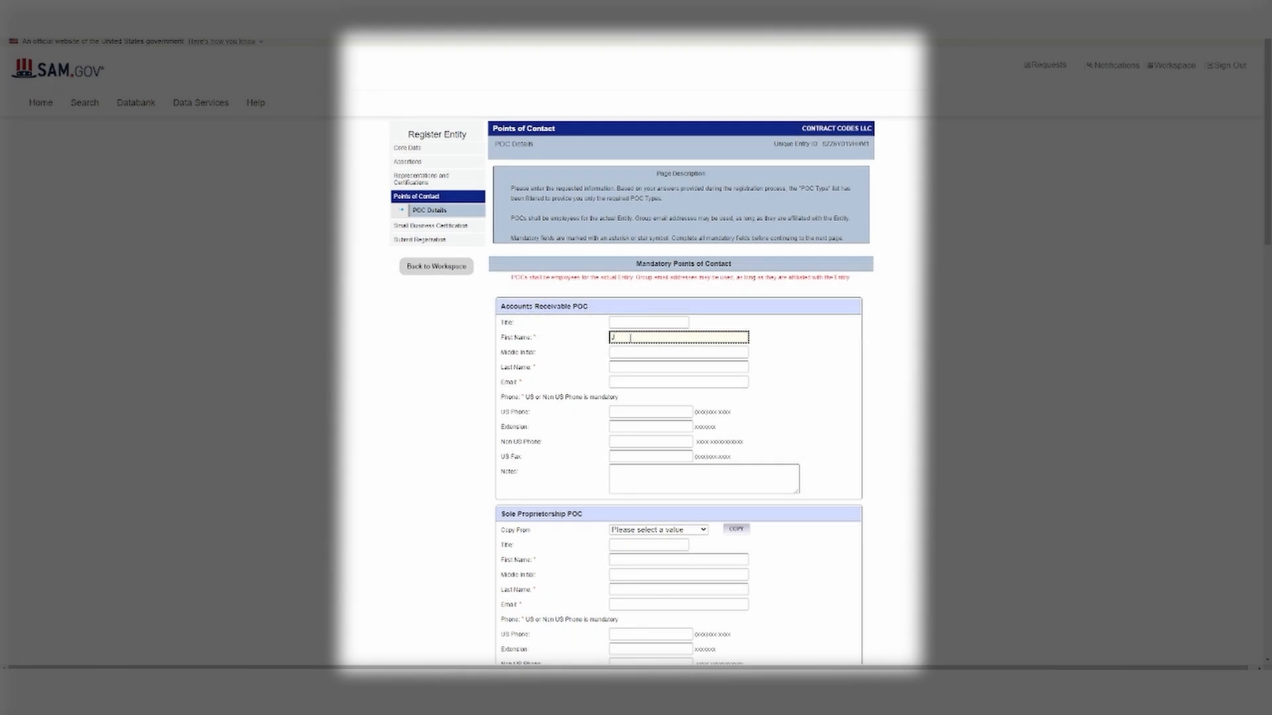
Step: Enter the contact's first and last name for the Accounts Receivable POC
{"action": "type", "text": "an"}
{"action": "key", "text": "Tab"}
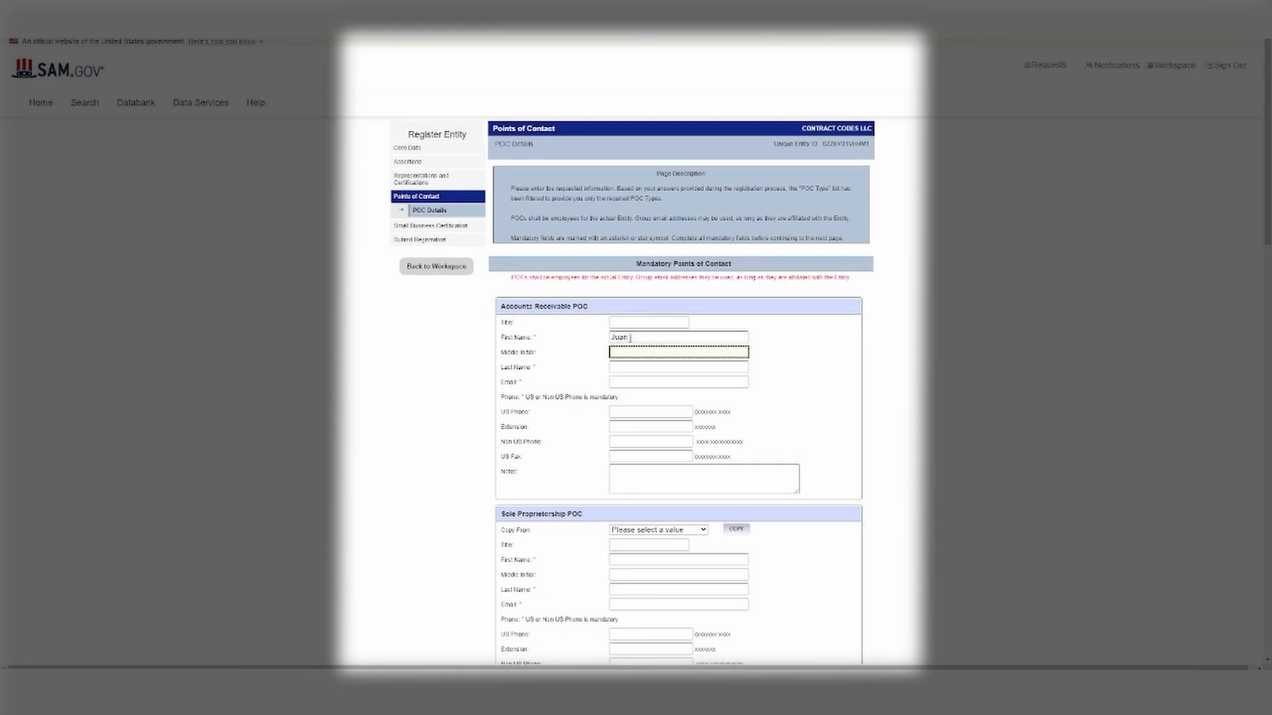
{"action": "key", "text": "Tab"}
{"action": "type", "text": "Juarez"}
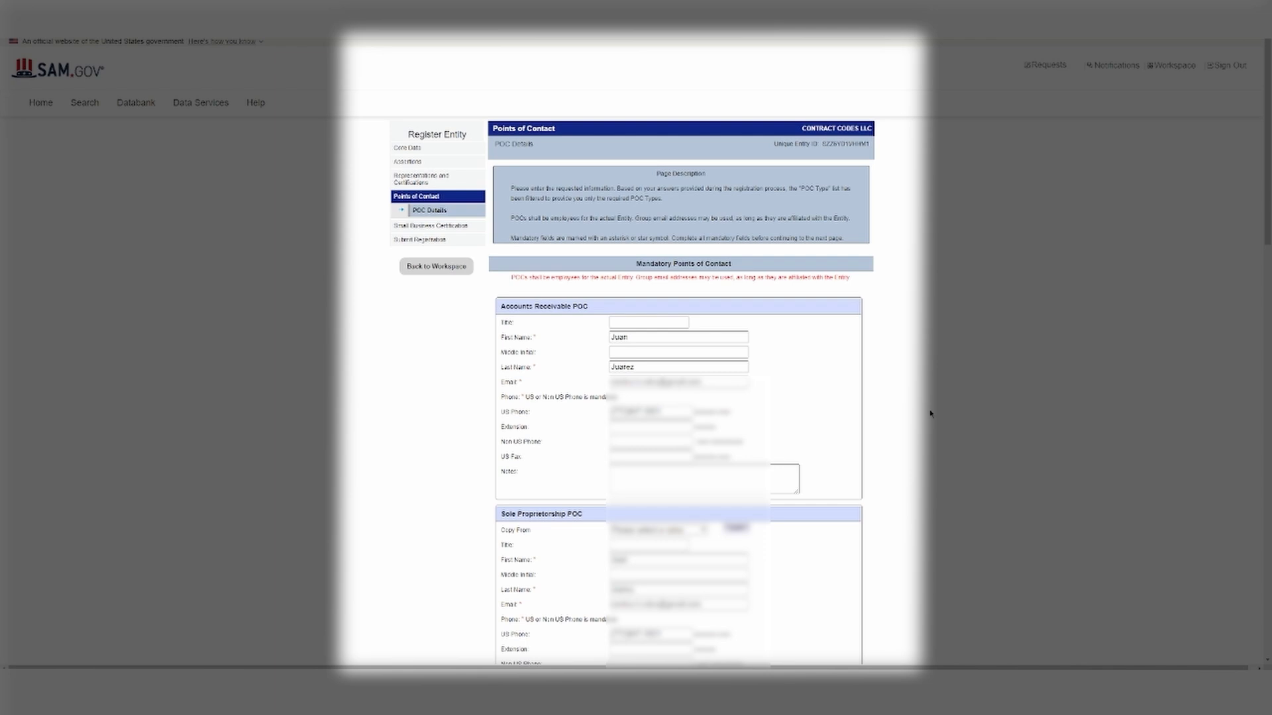
Step: Fill in the Government Business POC by copying the details of an already completed point of contact
{"action": "scroll", "coordinate": [930, 414], "scroll_direction": "down", "scroll_amount": 3}
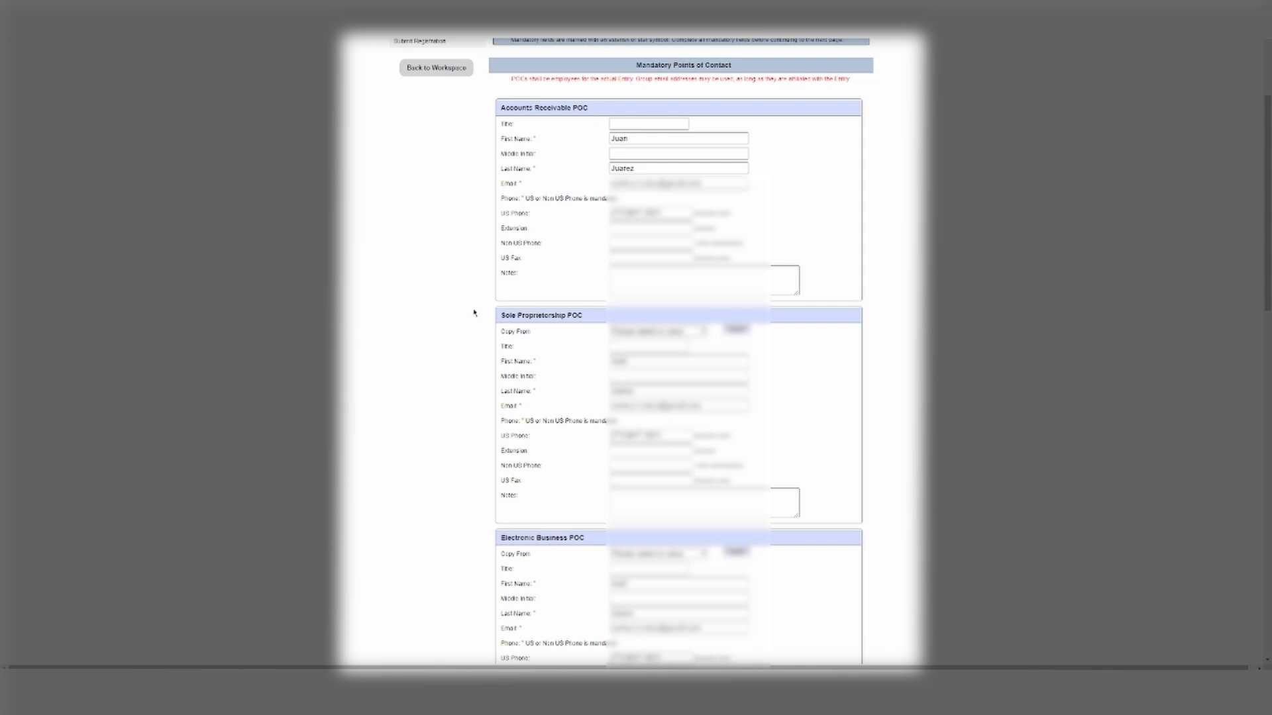
{"action": "left_click_drag", "start_coordinate": [500, 317], "coordinate": [582, 317]}
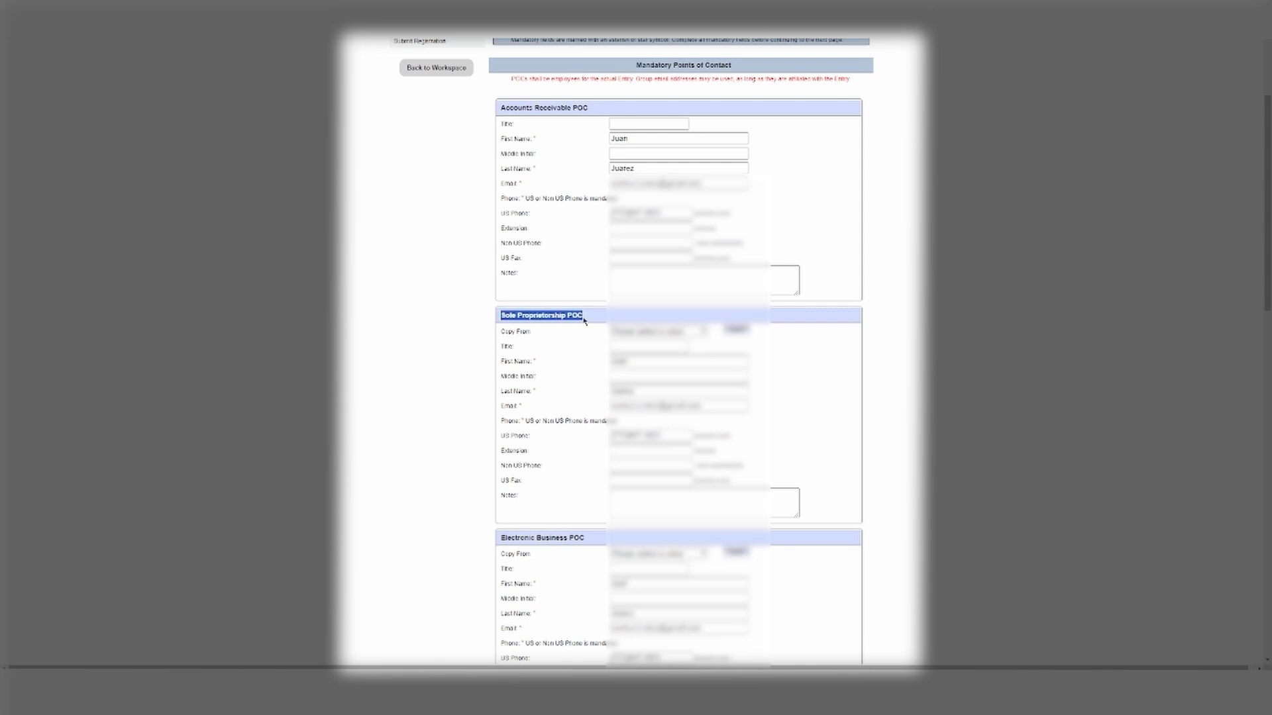
{"action": "scroll", "coordinate": [584, 322], "scroll_direction": "down", "scroll_amount": 2}
{"action": "scroll", "coordinate": [584, 322], "scroll_direction": "down", "scroll_amount": 6}
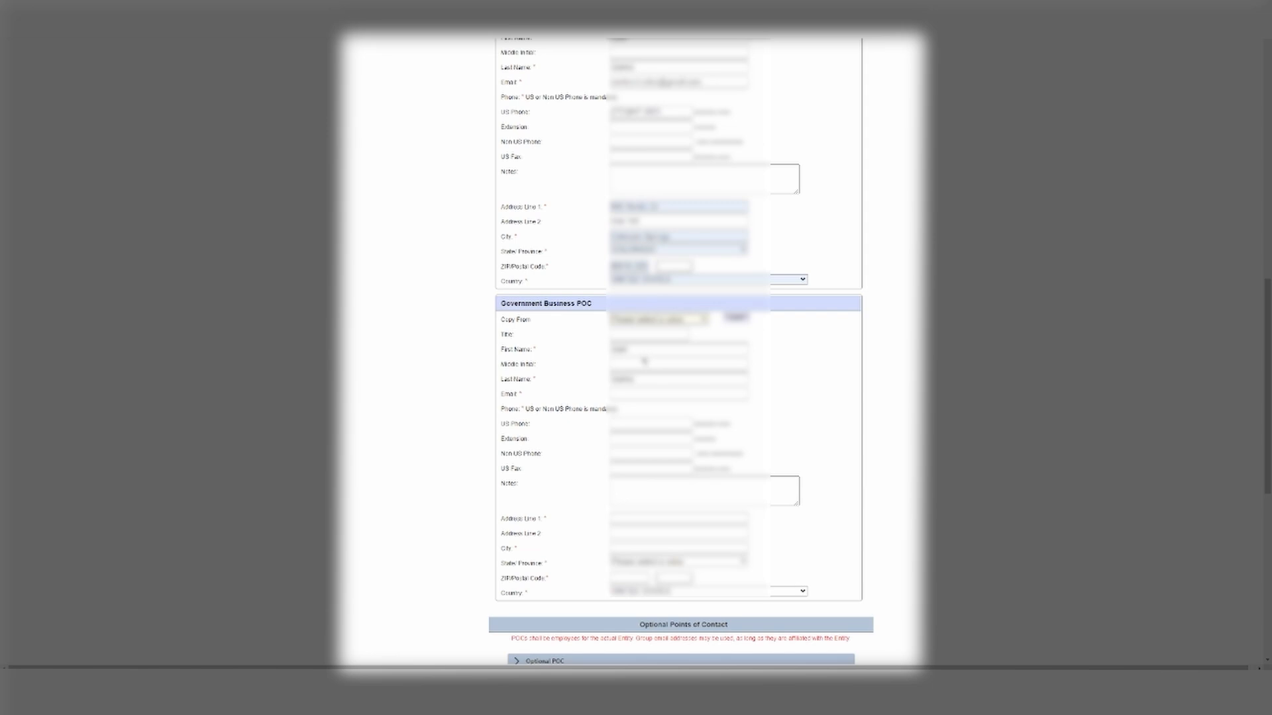
{"action": "left_click", "coordinate": [736, 319]}
{"action": "scroll", "coordinate": [722, 523], "scroll_direction": "down", "scroll_amount": 3}
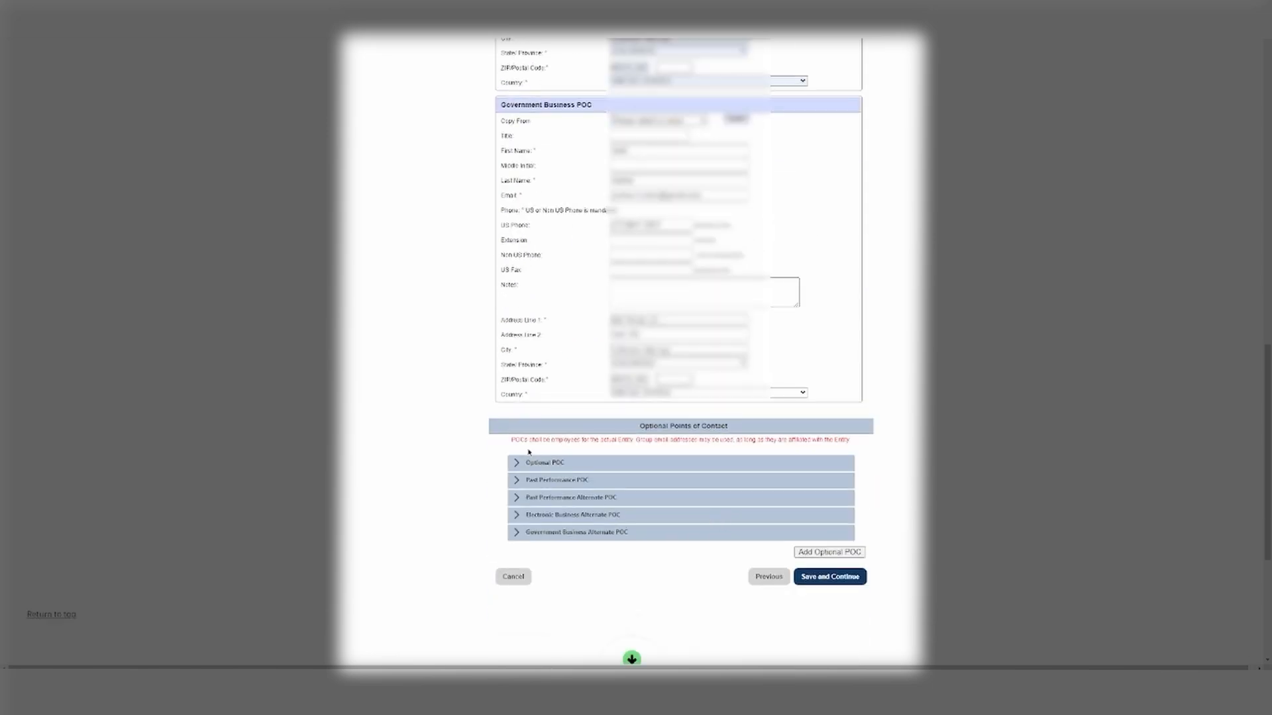
Step: Save the points of contact and continue past the SBA Supplemental page without registering an SBA profile
{"action": "left_click", "coordinate": [828, 577]}
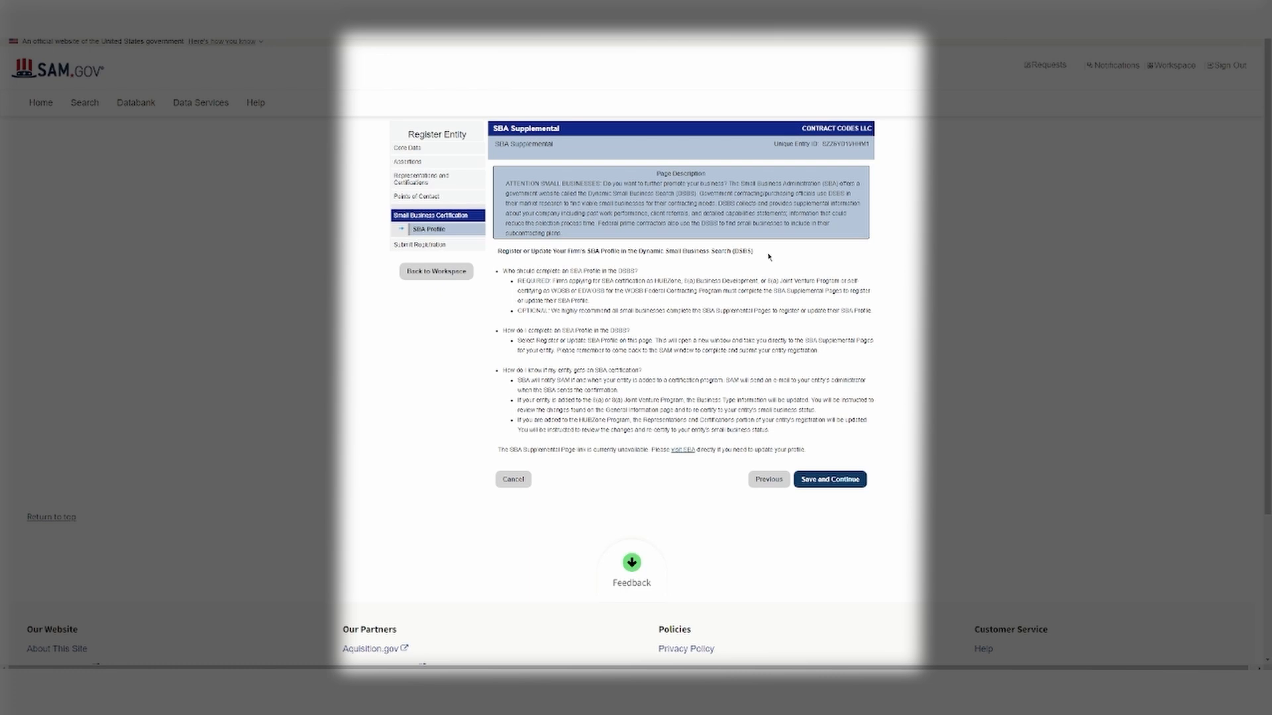
{"action": "left_click", "coordinate": [856, 486]}
Step: Review the whole entity registration summary, from Core Data to Points of Contact and the certification statement above the submission option
{"action": "scroll", "coordinate": [411, 363], "scroll_direction": "down", "scroll_amount": 15}
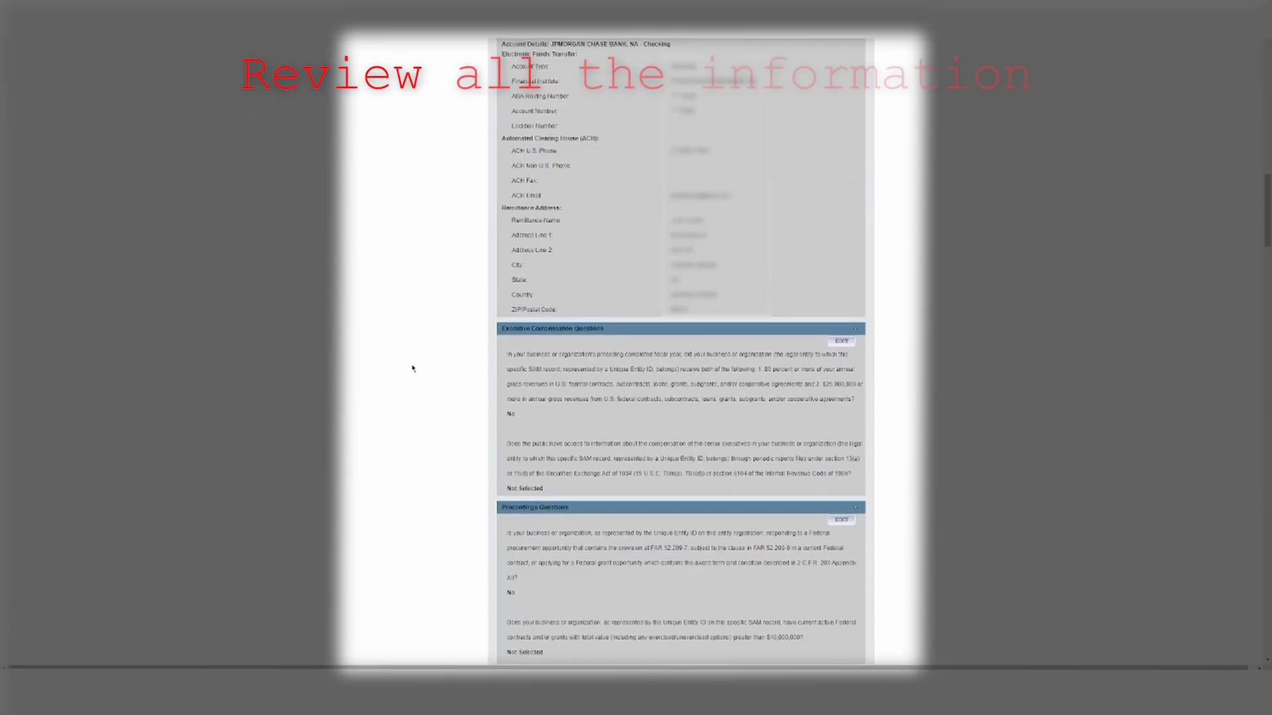
{"action": "scroll", "coordinate": [411, 368], "scroll_direction": "down", "scroll_amount": 20}
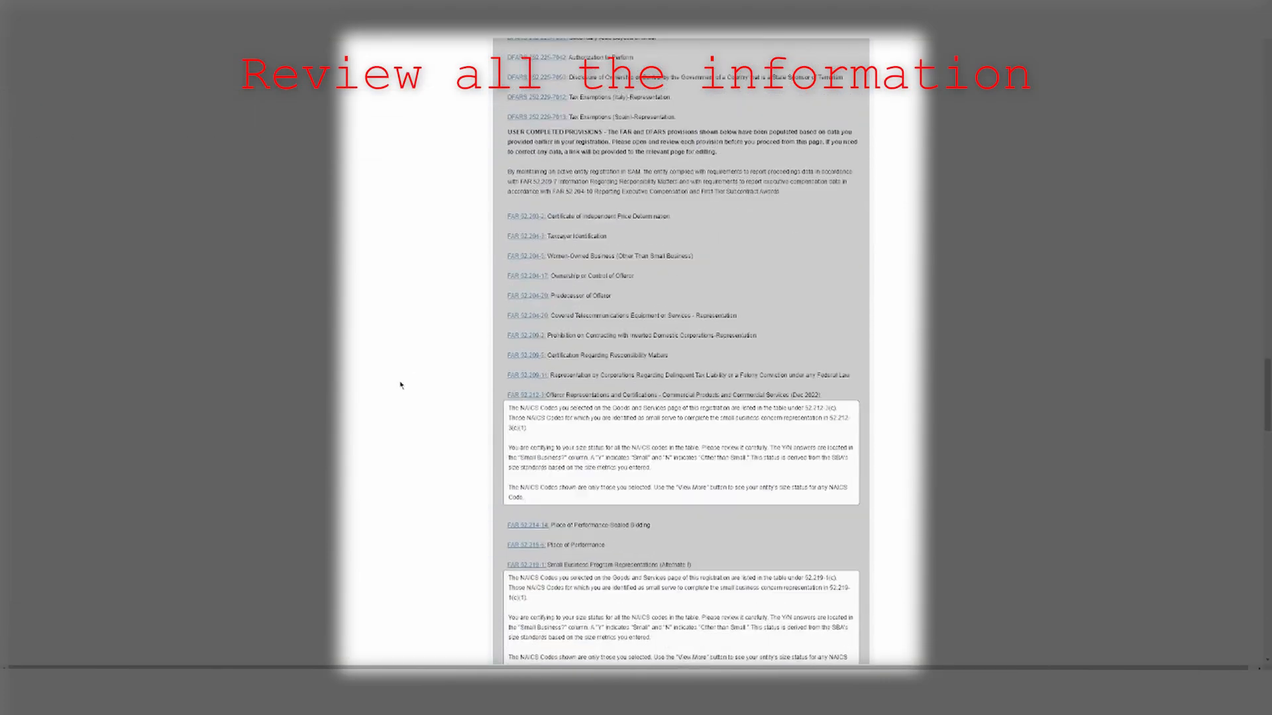
{"action": "scroll", "coordinate": [400, 384], "scroll_direction": "down", "scroll_amount": 15}
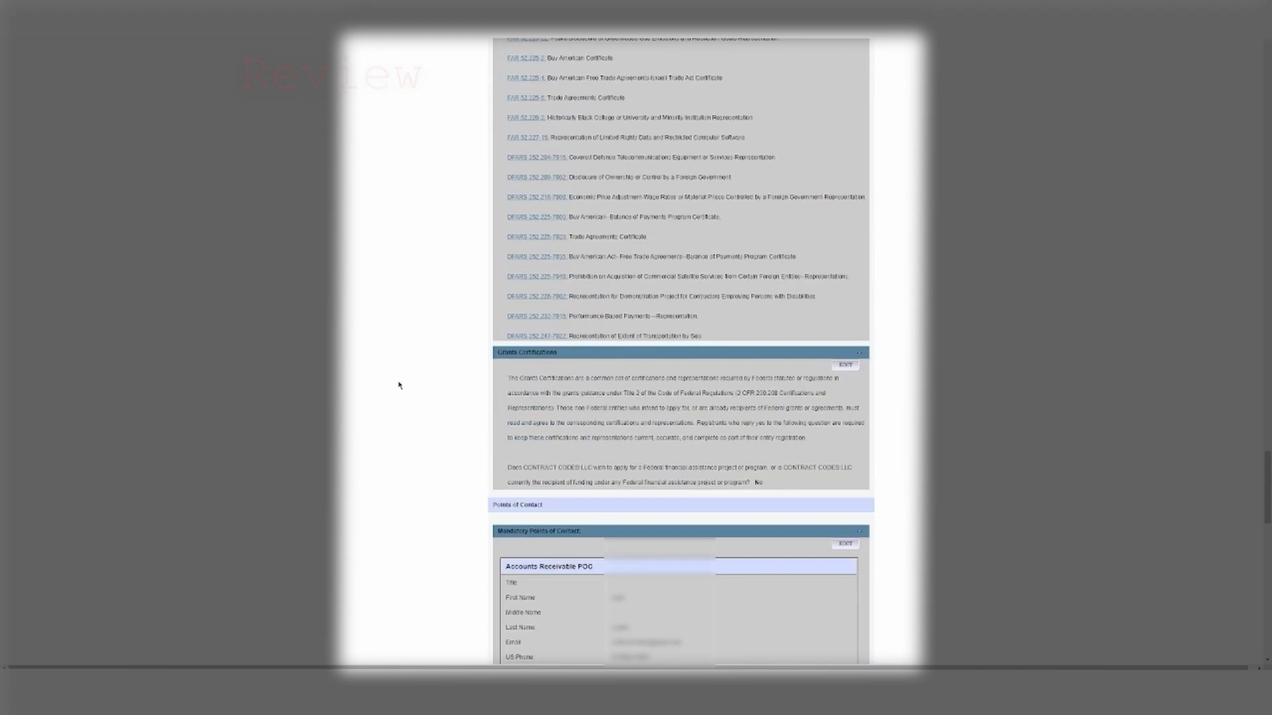
{"action": "scroll", "coordinate": [399, 385], "scroll_direction": "down", "scroll_amount": 6}
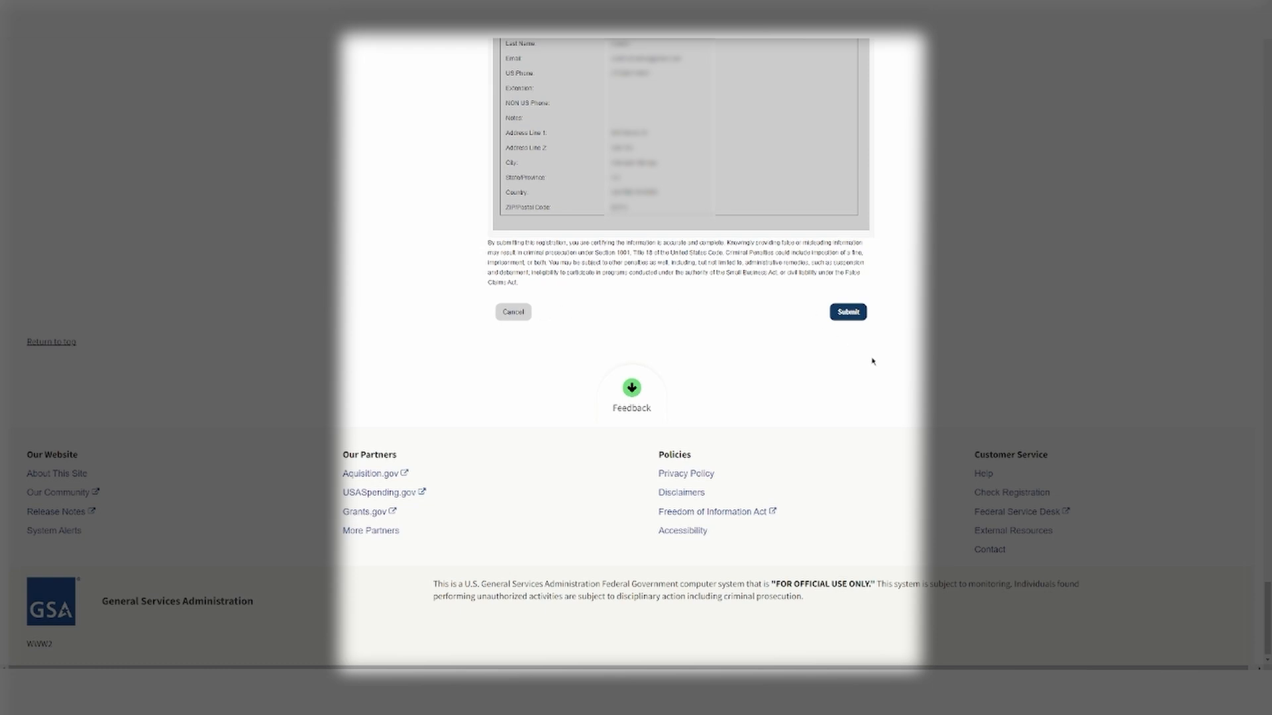
{"action": "scroll", "coordinate": [680, 351], "scroll_direction": "up", "scroll_amount": 10}
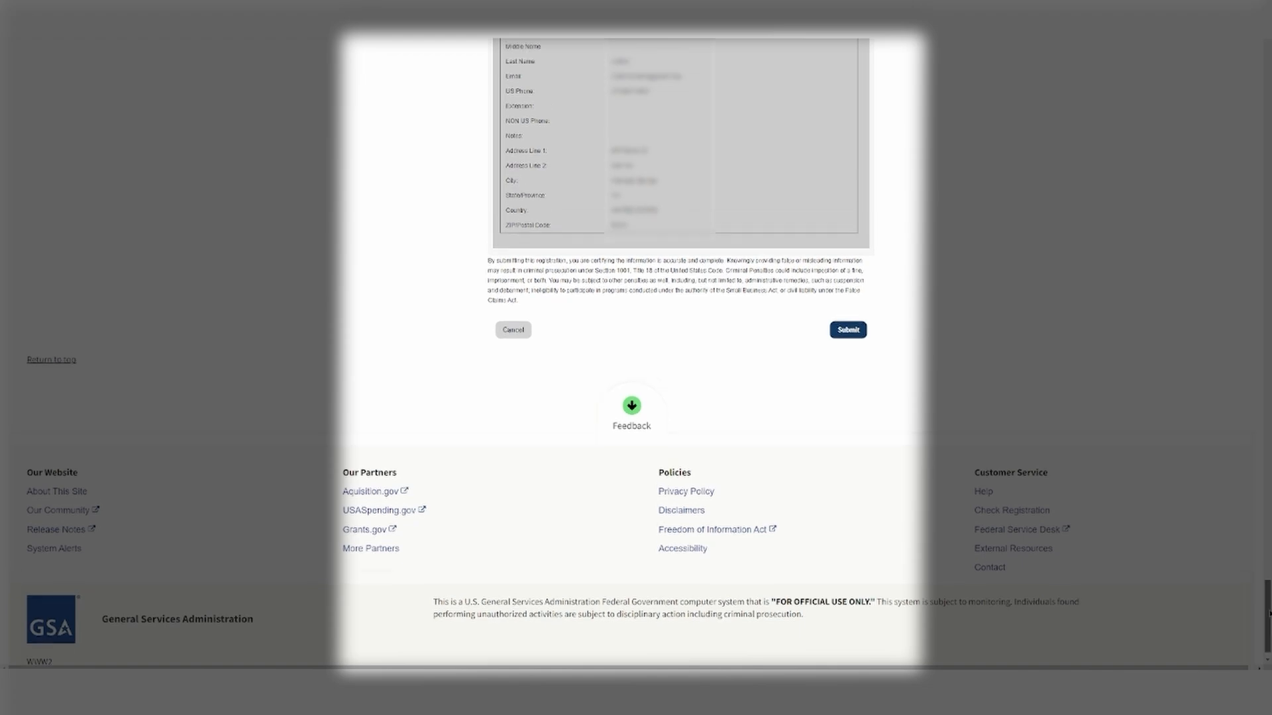
{"action": "scroll", "coordinate": [1260, 447], "scroll_direction": "up", "scroll_amount": 10}
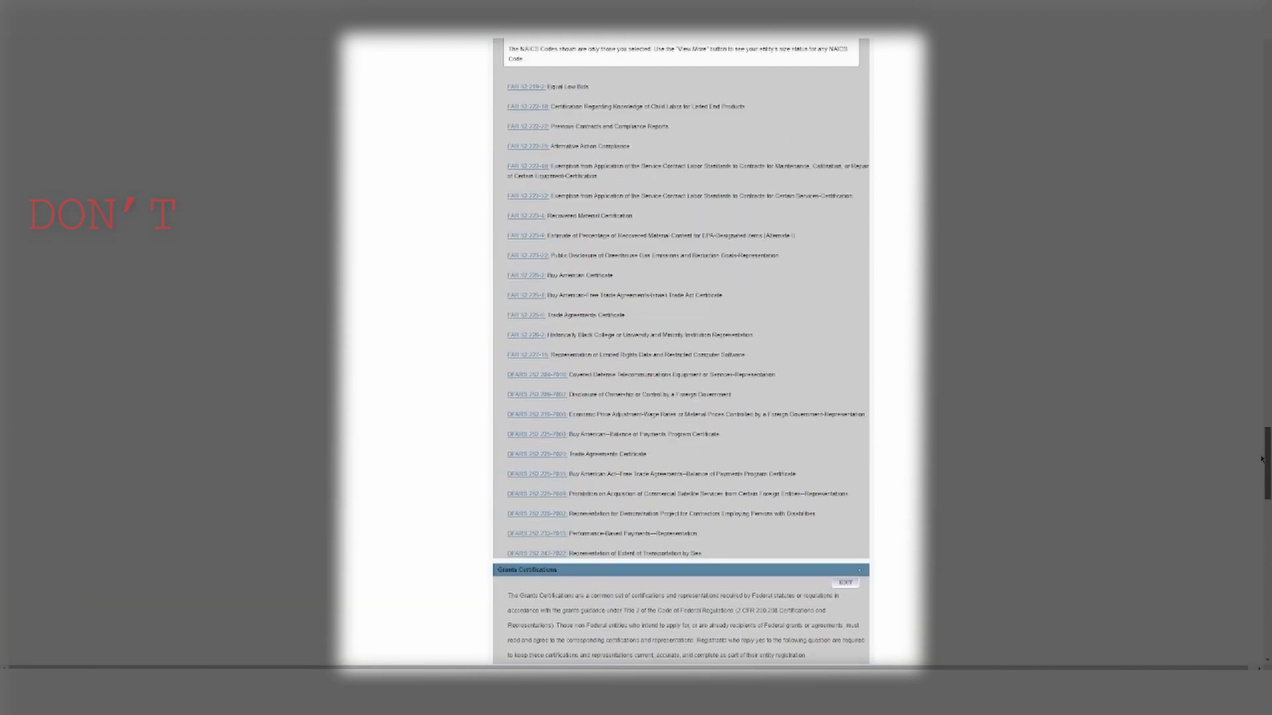
{"action": "left_click_drag", "start_coordinate": [1261, 447], "coordinate": [1209, 52]}
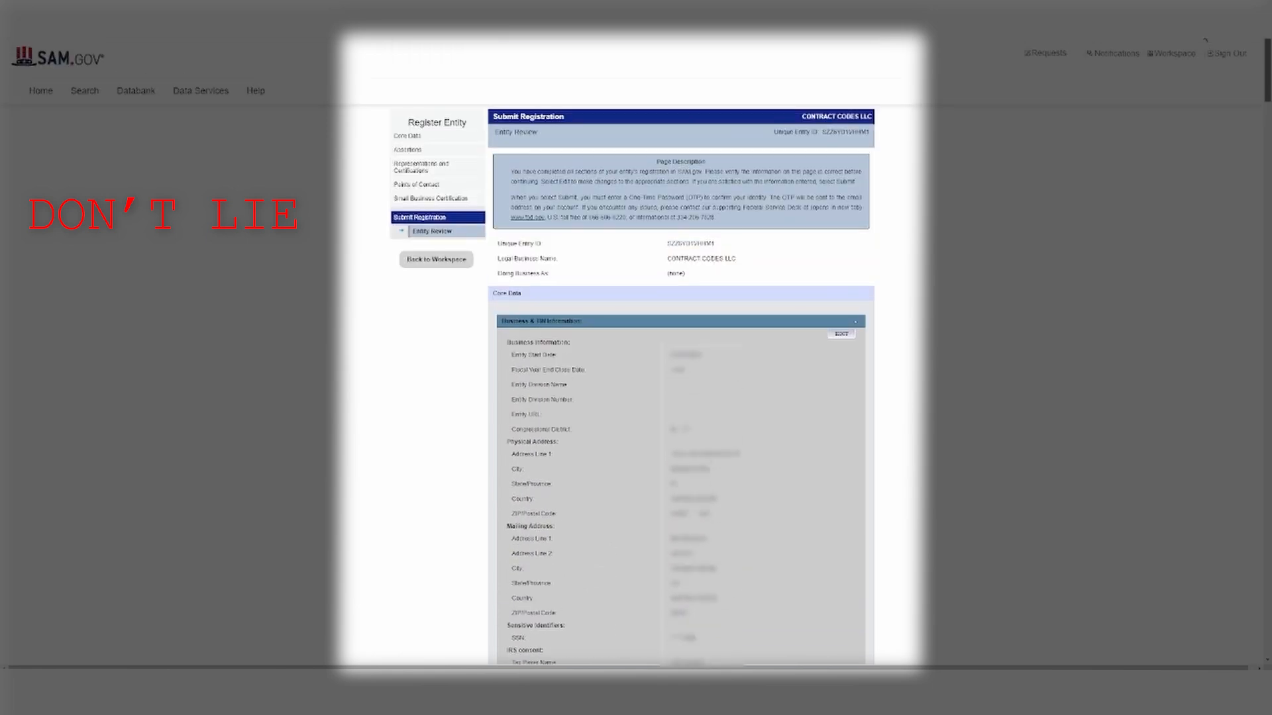
{"action": "left_click_drag", "start_coordinate": [1205, 41], "coordinate": [1219, 626]}
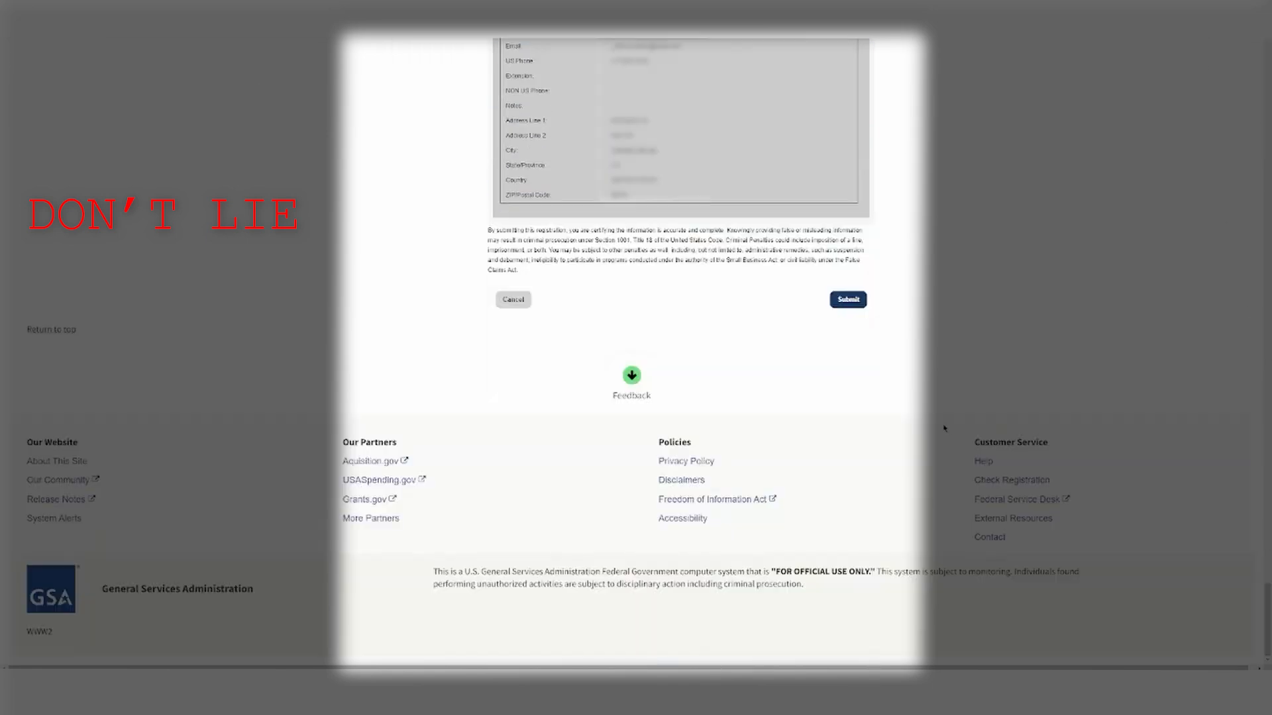
Step: Submit the entity registration, requesting a one-time password by email and entering it to confirm the submission
{"action": "left_click", "coordinate": [848, 300]}
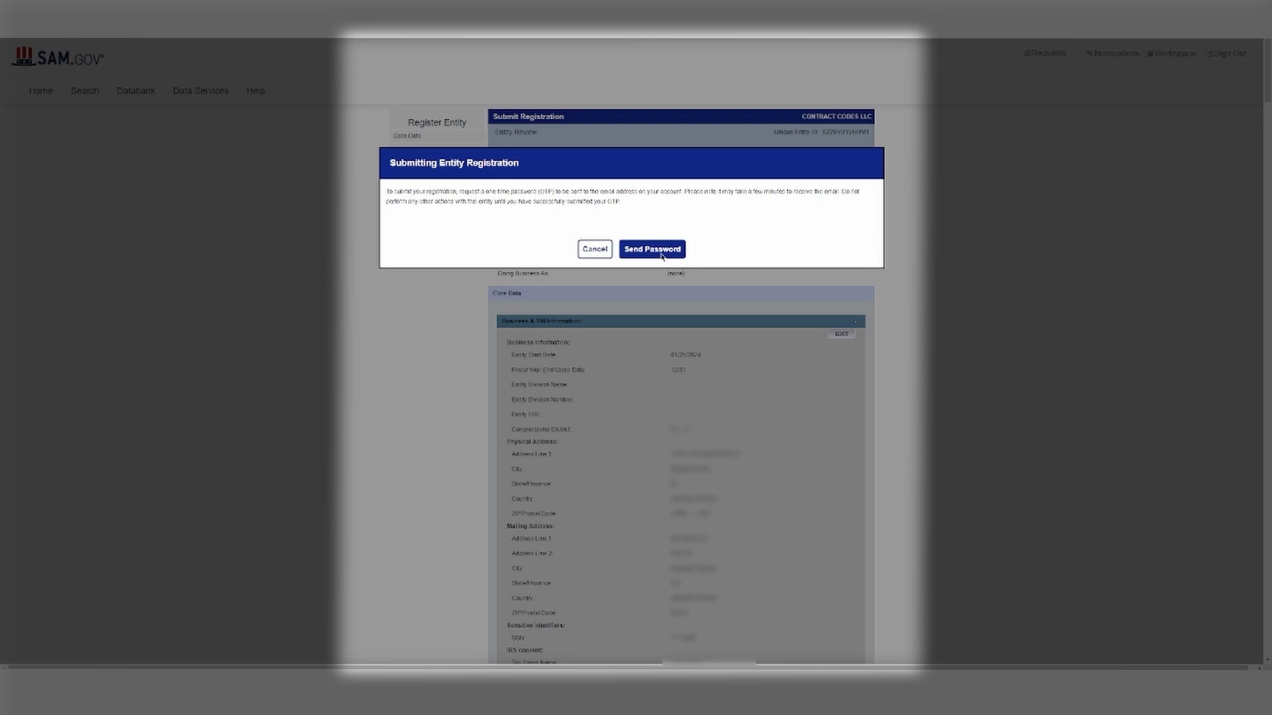
{"action": "left_click", "coordinate": [647, 255]}
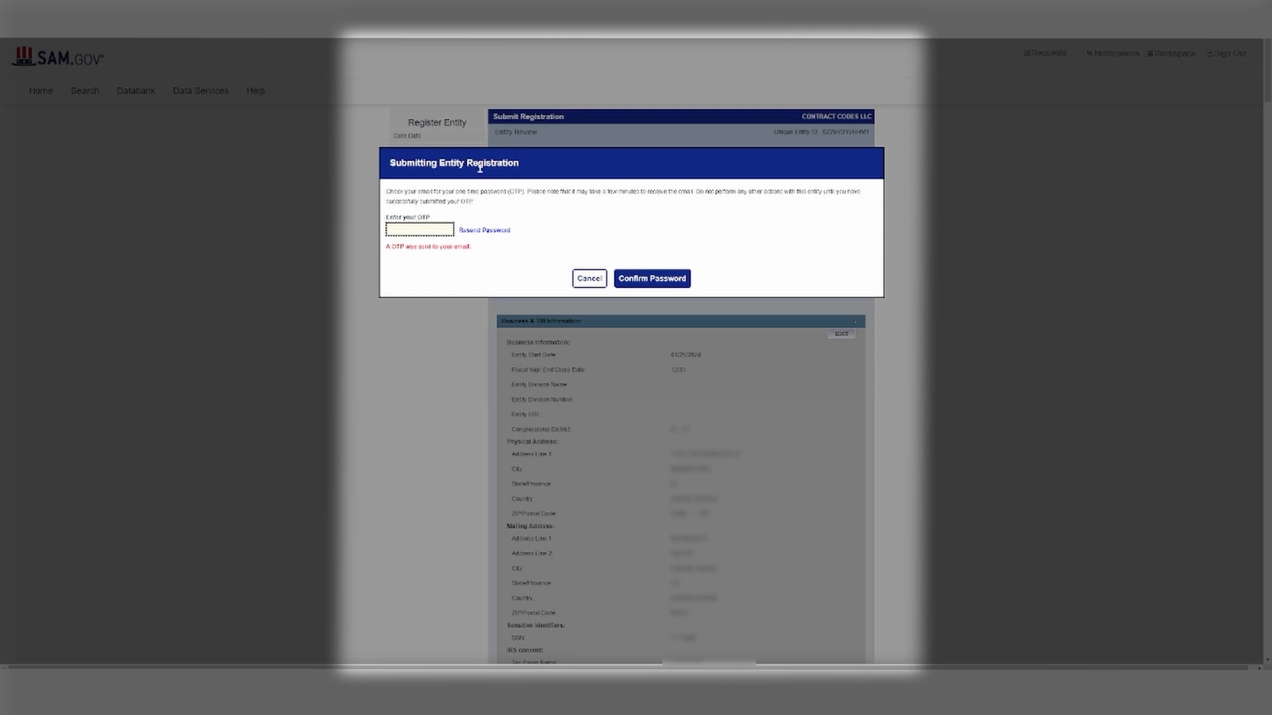
{"action": "left_click", "coordinate": [447, 229]}
{"action": "key", "text": "ctrl+v"}
{"action": "left_click", "coordinate": [655, 278]}
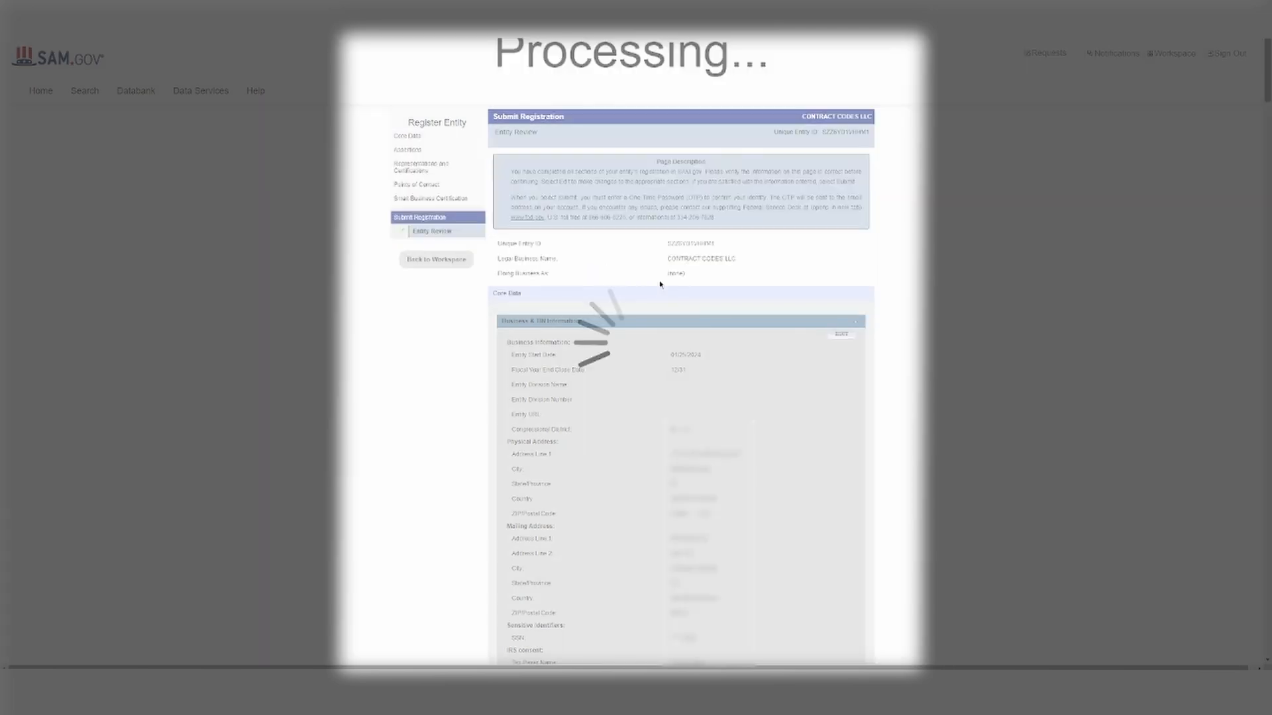